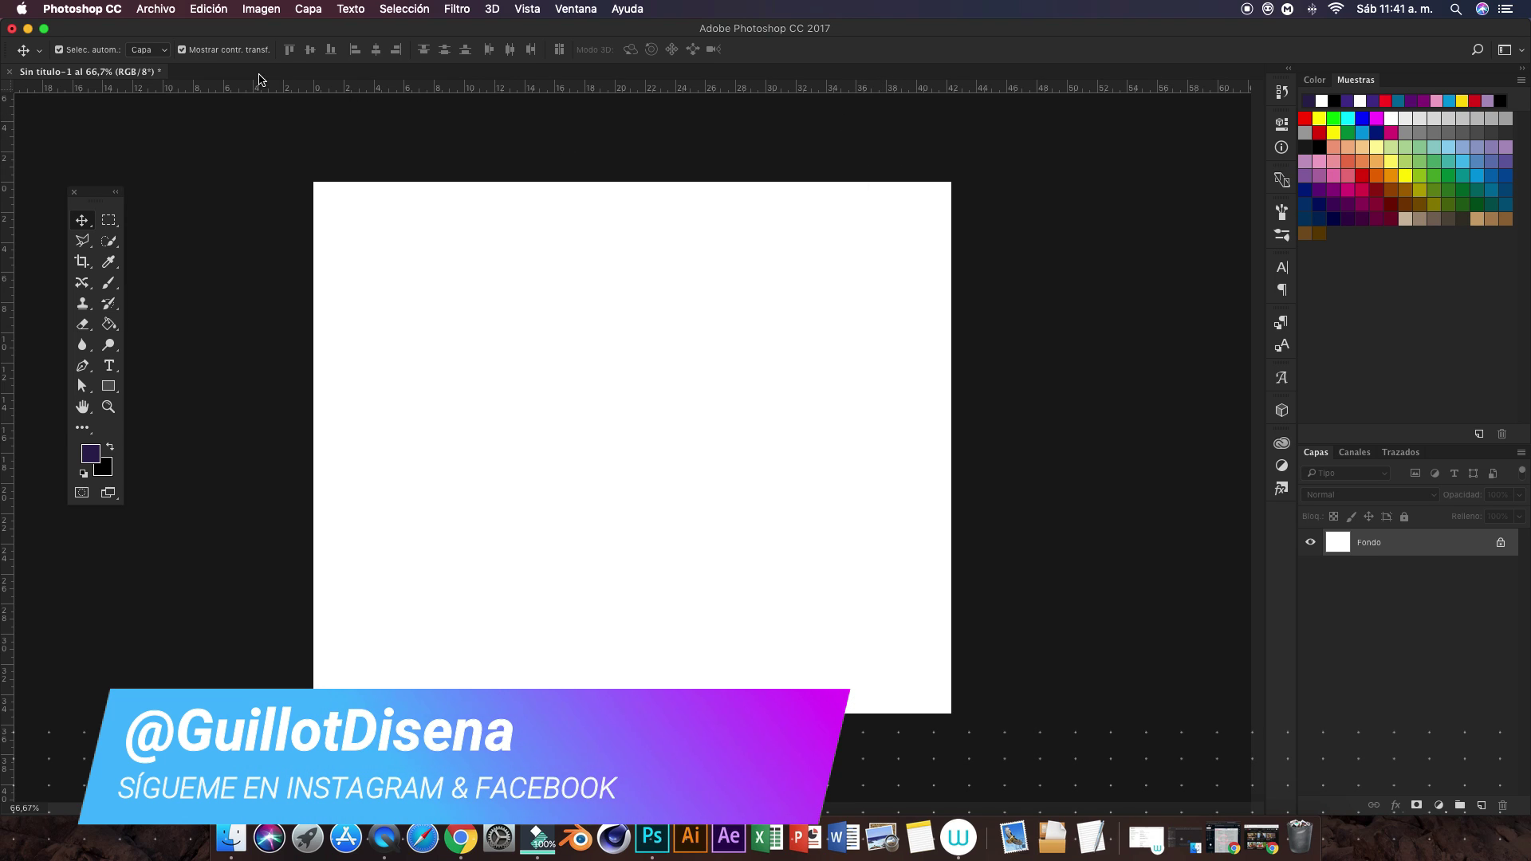
Step: Bring up the File menu with the blank white untitled document open
left_click(156, 9)
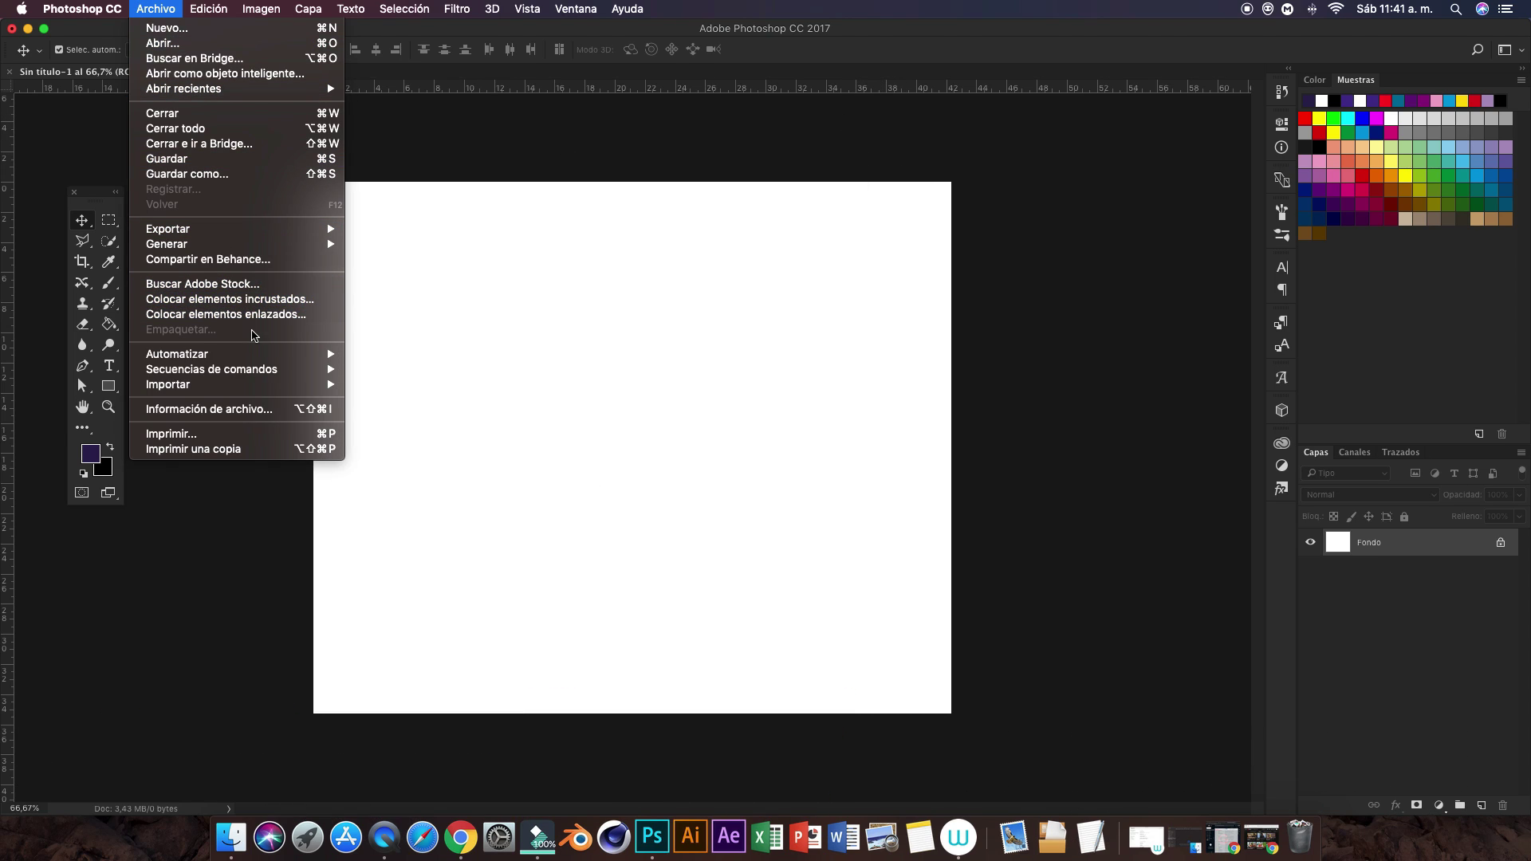
Step: Place Girl.jpeg from the Desktop as an embedded layer and commit its placement
left_click(231, 314)
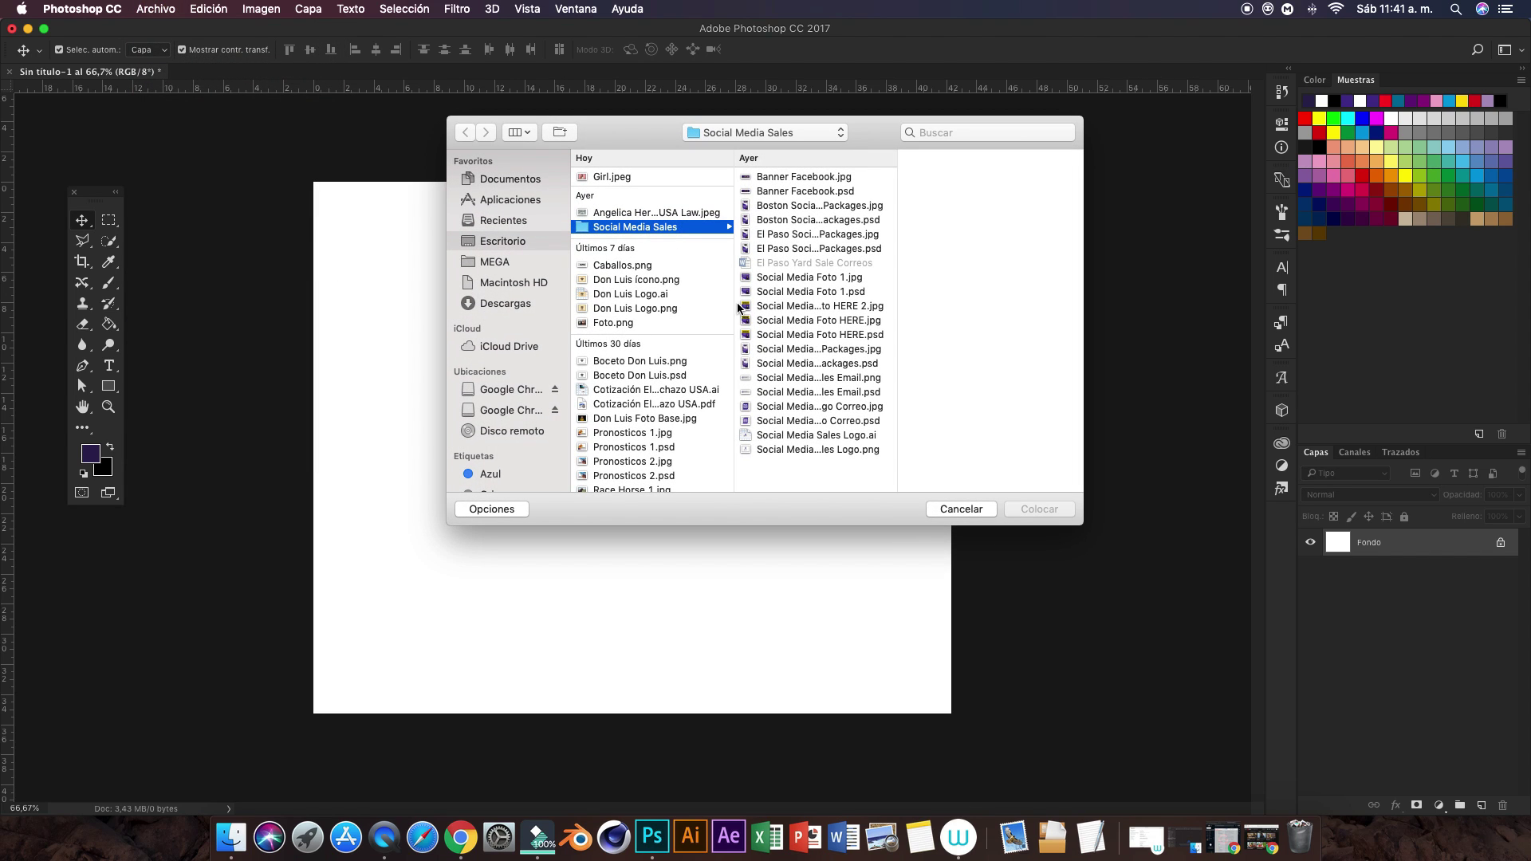
left_click(506, 243)
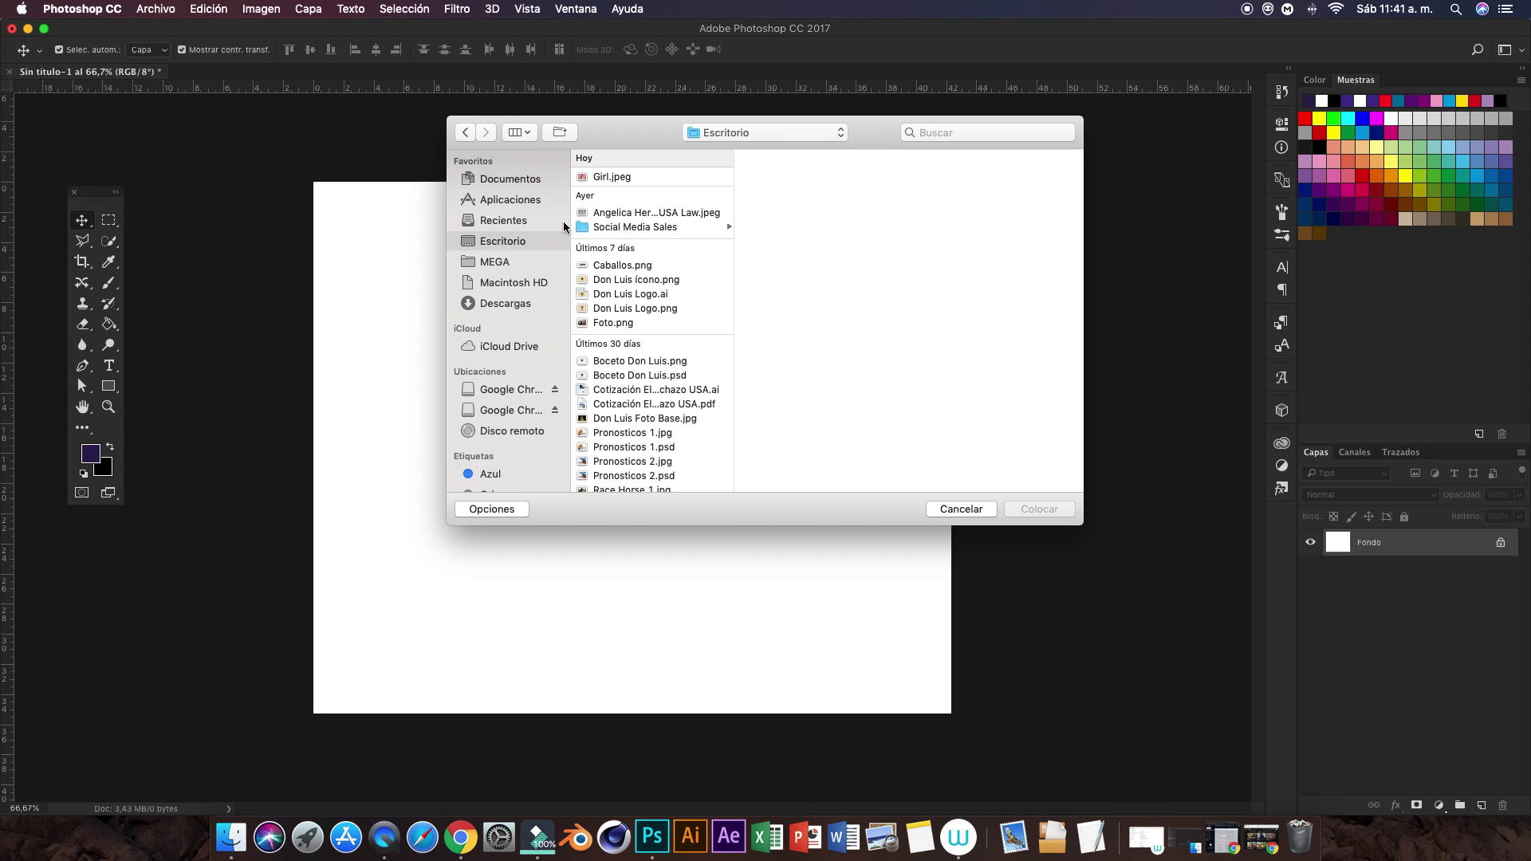
left_click(630, 179)
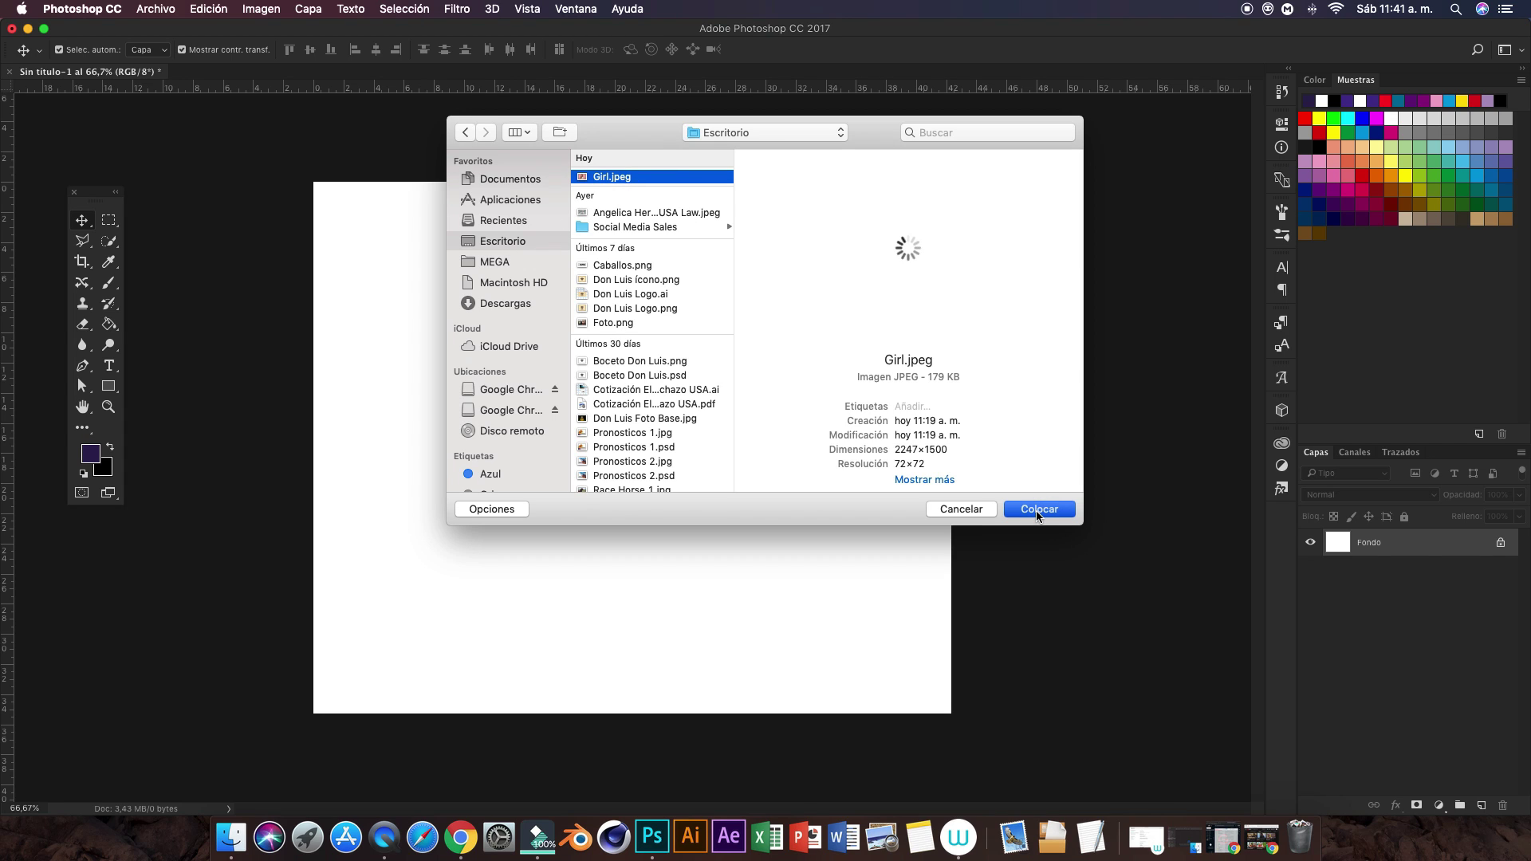
left_click(1037, 511)
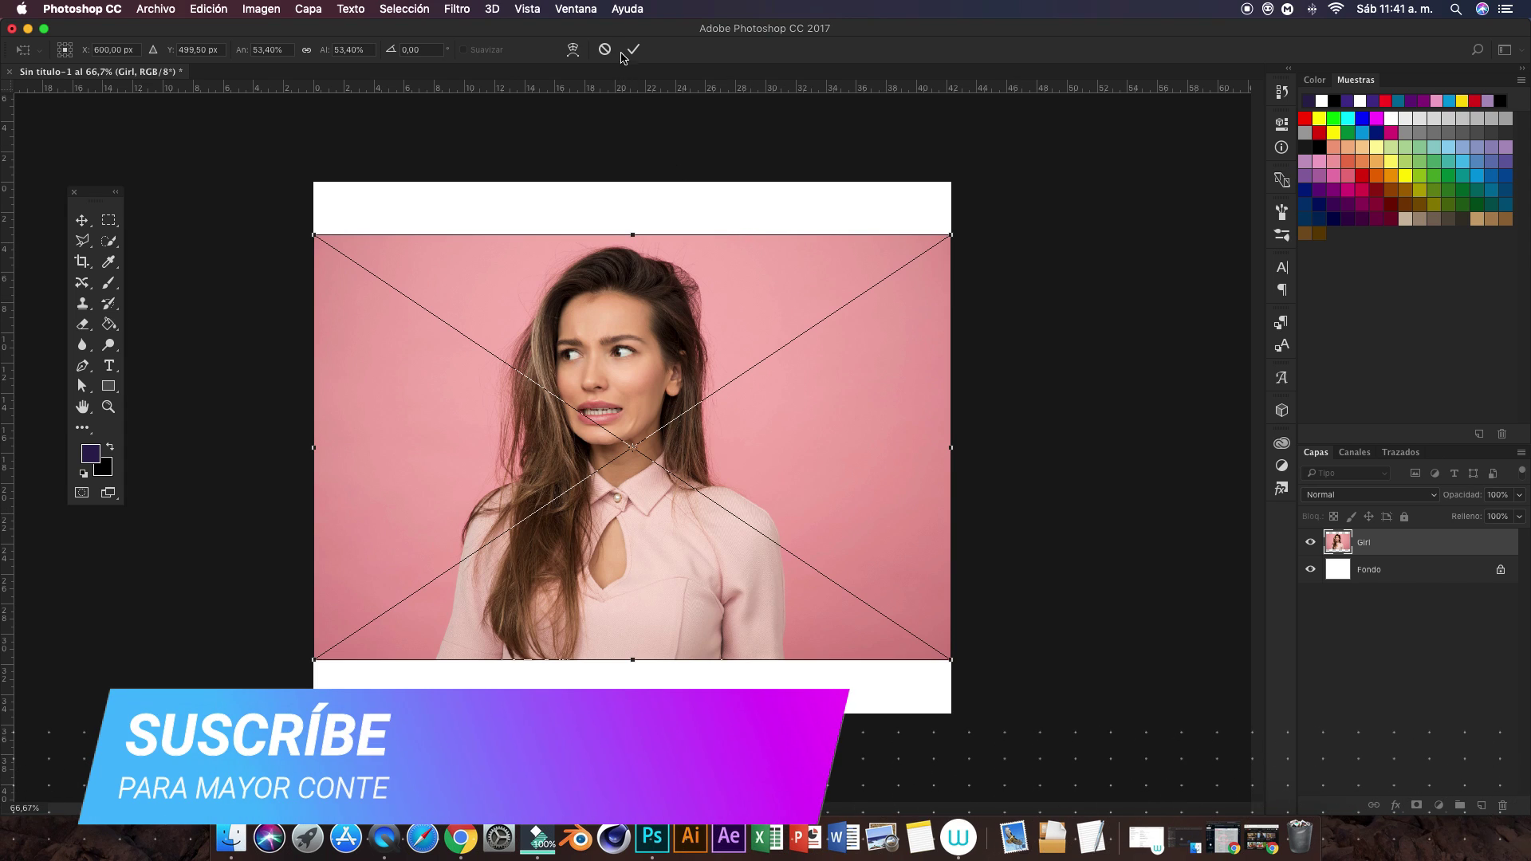
left_click(632, 51)
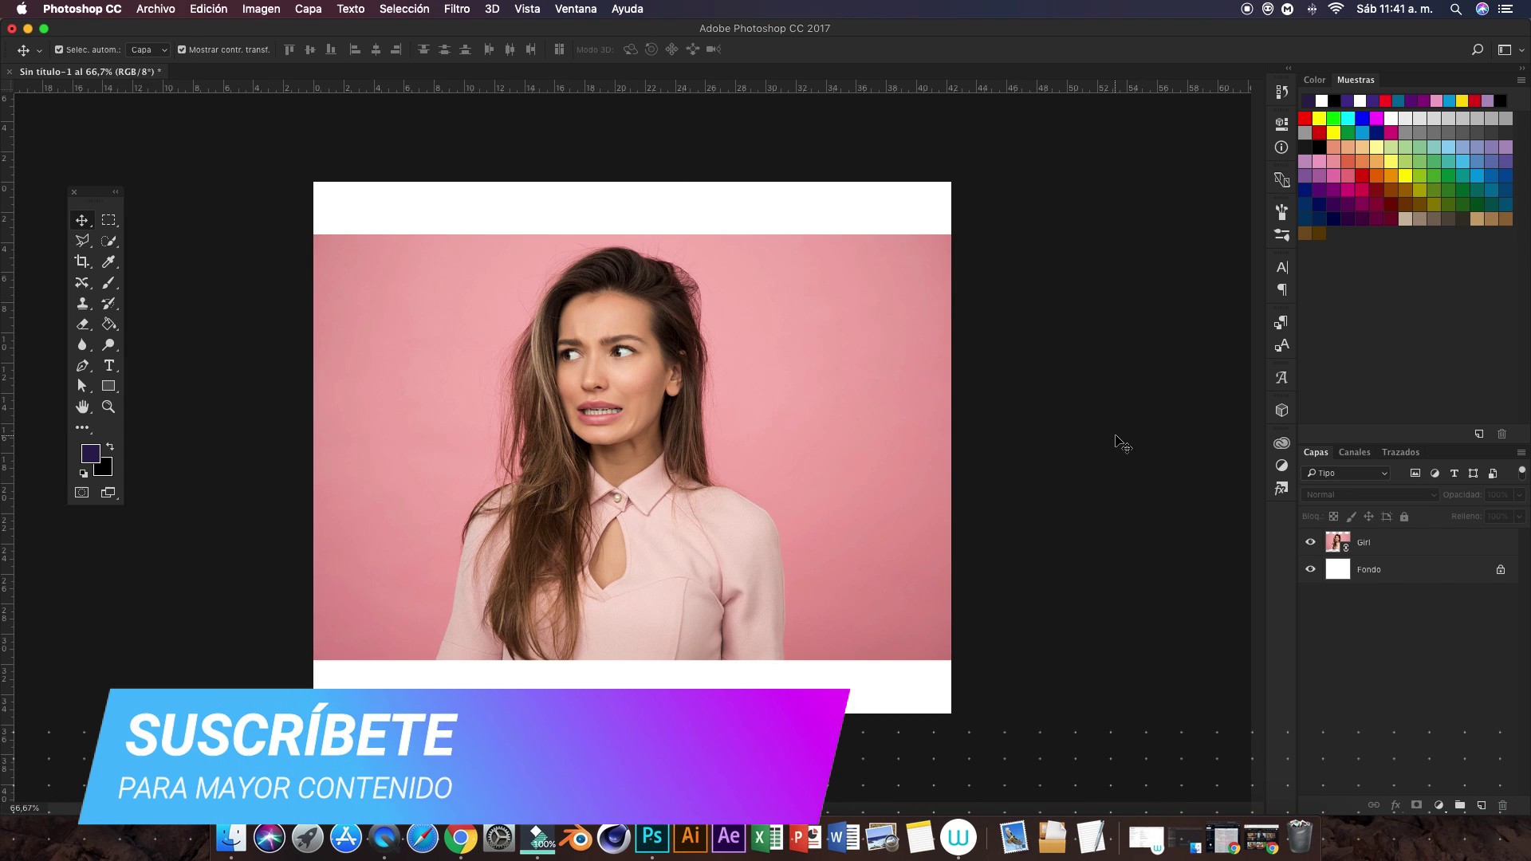
key("F2")
left_click(868, 488)
Step: Crop the canvas to the photo's edges, about 34.85 cm wide, and view at 100%
left_click(287, 307)
left_click(82, 261)
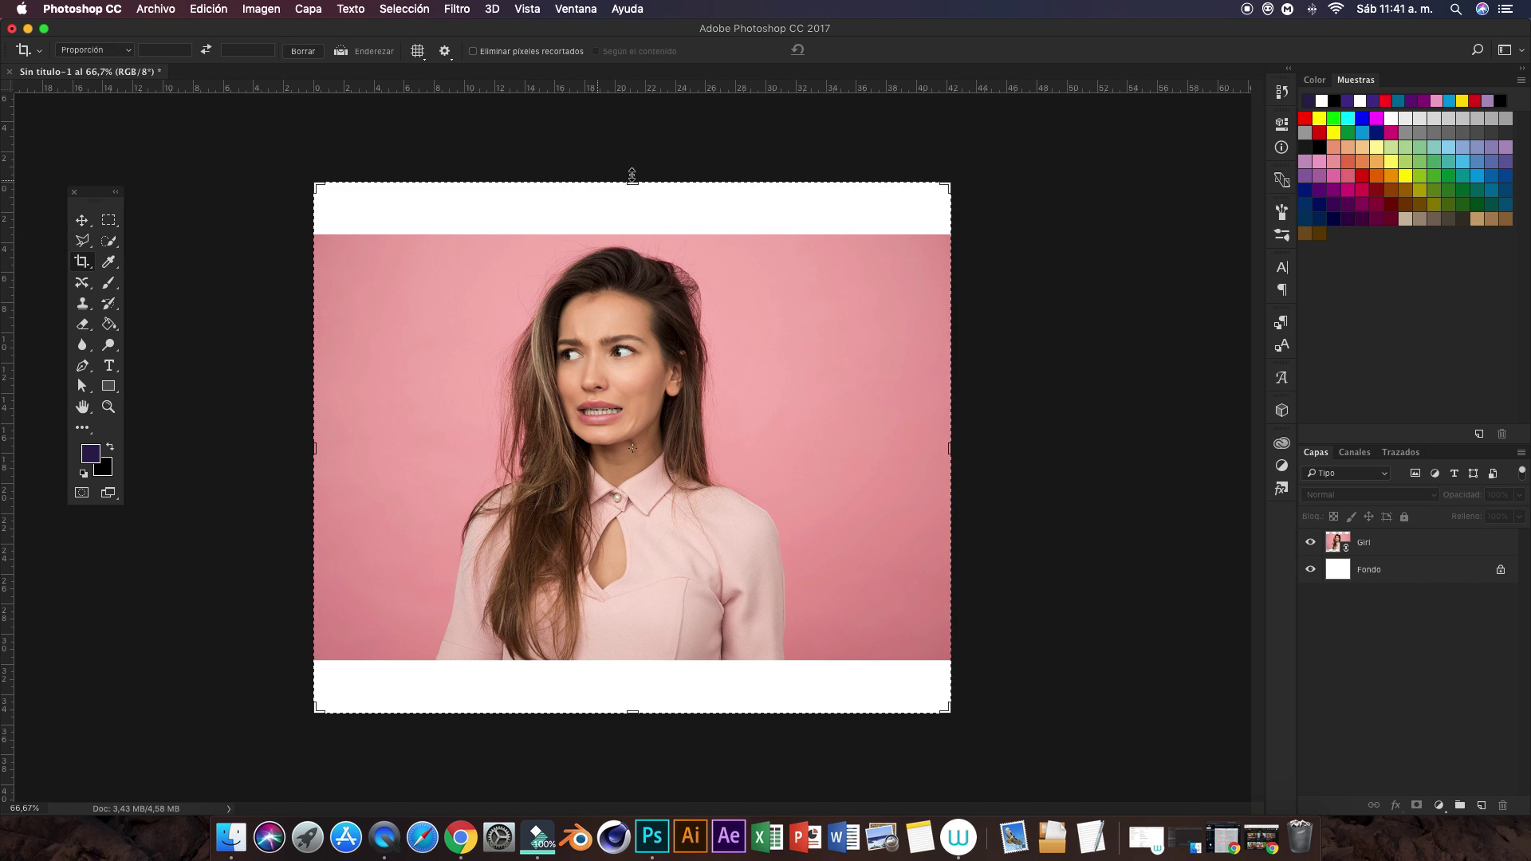
left_click_drag(640, 178, 637, 209)
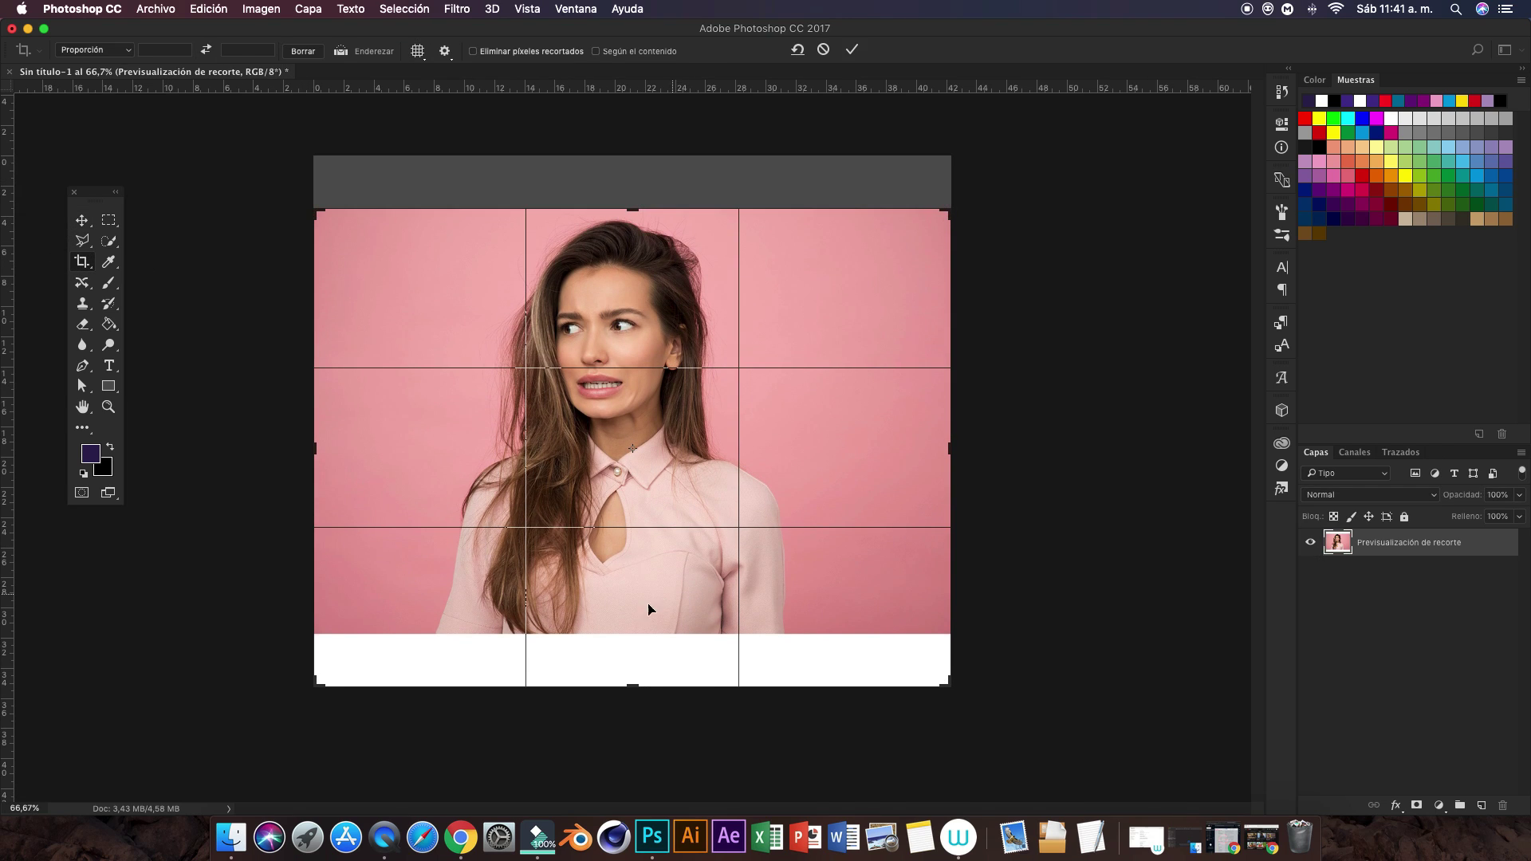
left_click_drag(632, 683, 630, 659)
left_click_drag(321, 450, 342, 446)
left_click_drag(922, 449, 893, 452)
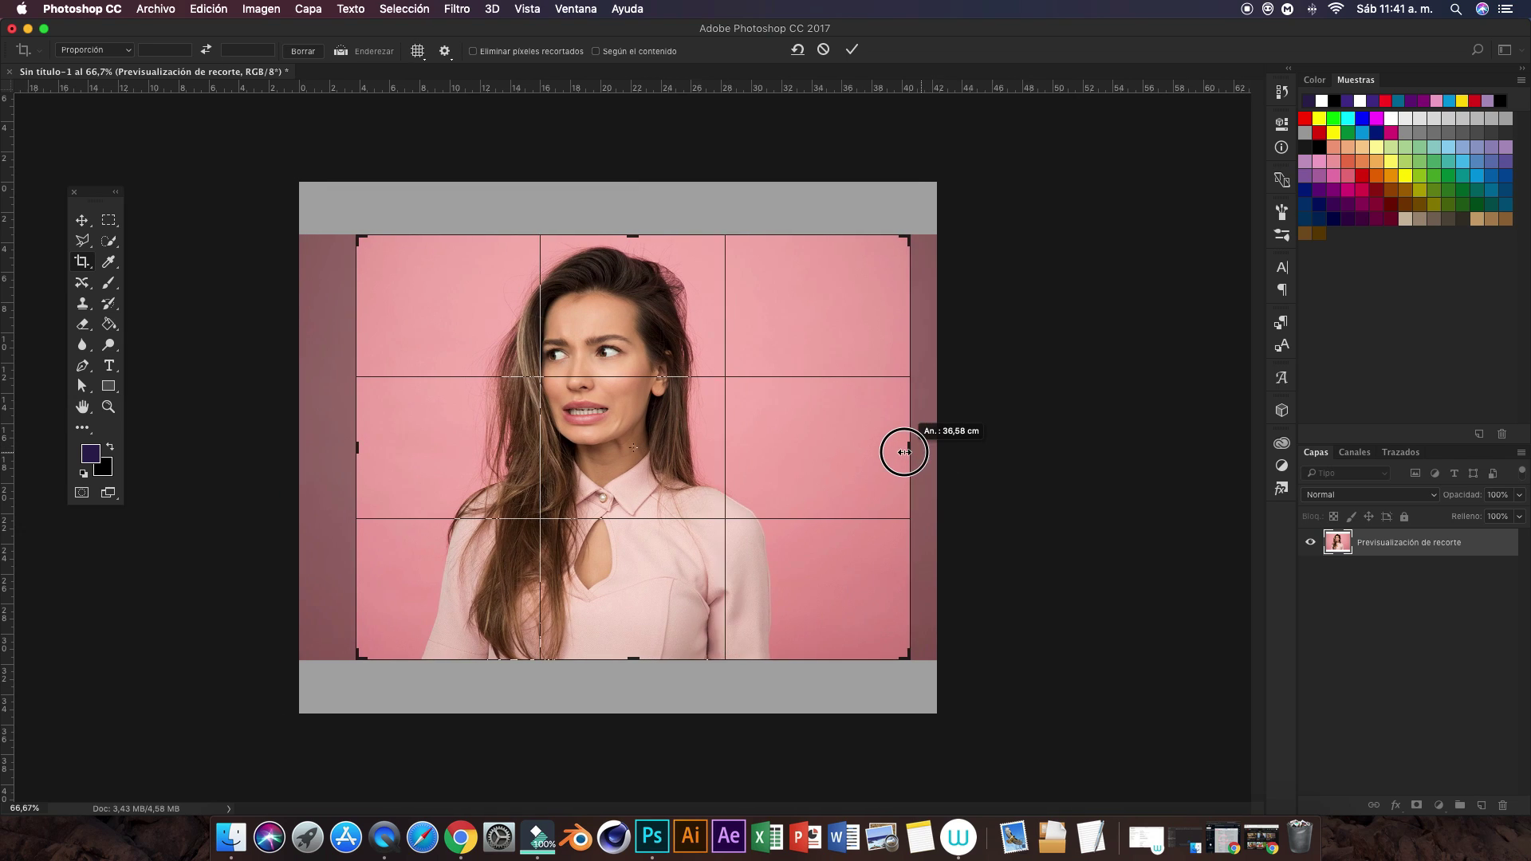
left_click(852, 49)
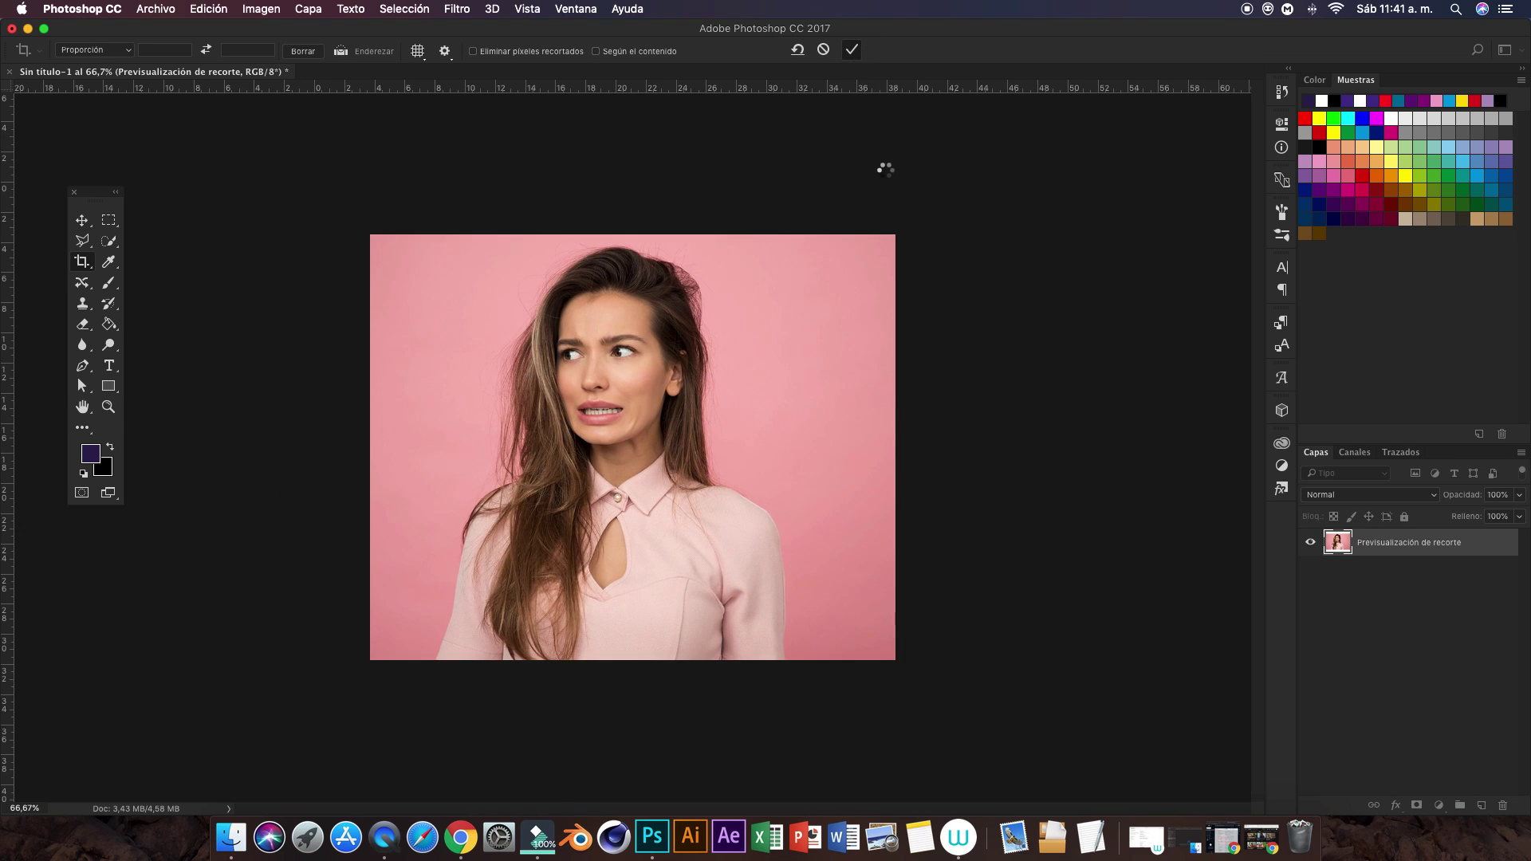
left_click(82, 220)
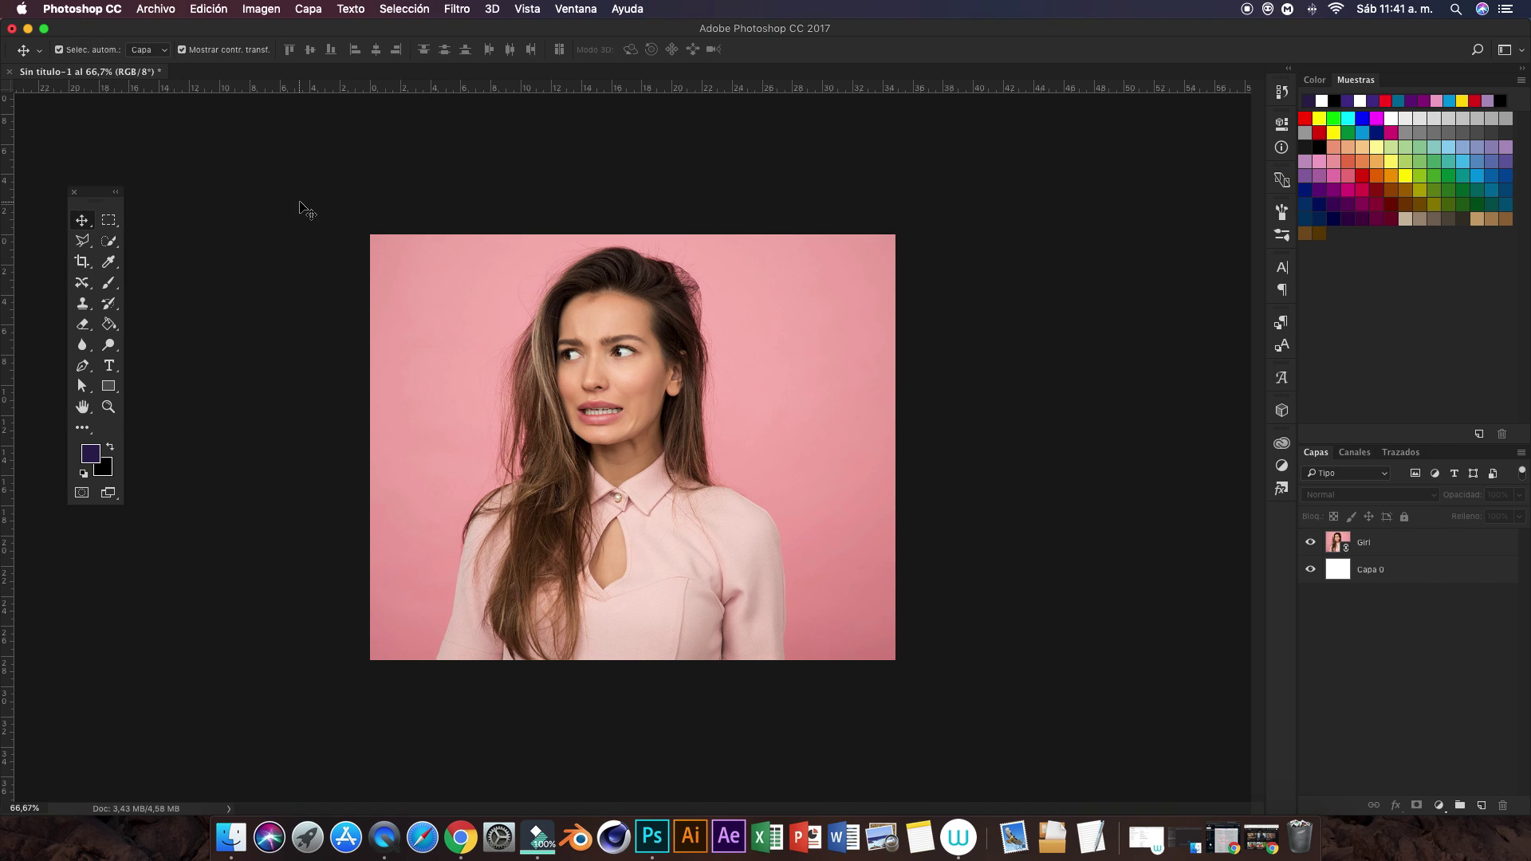
key("super+1")
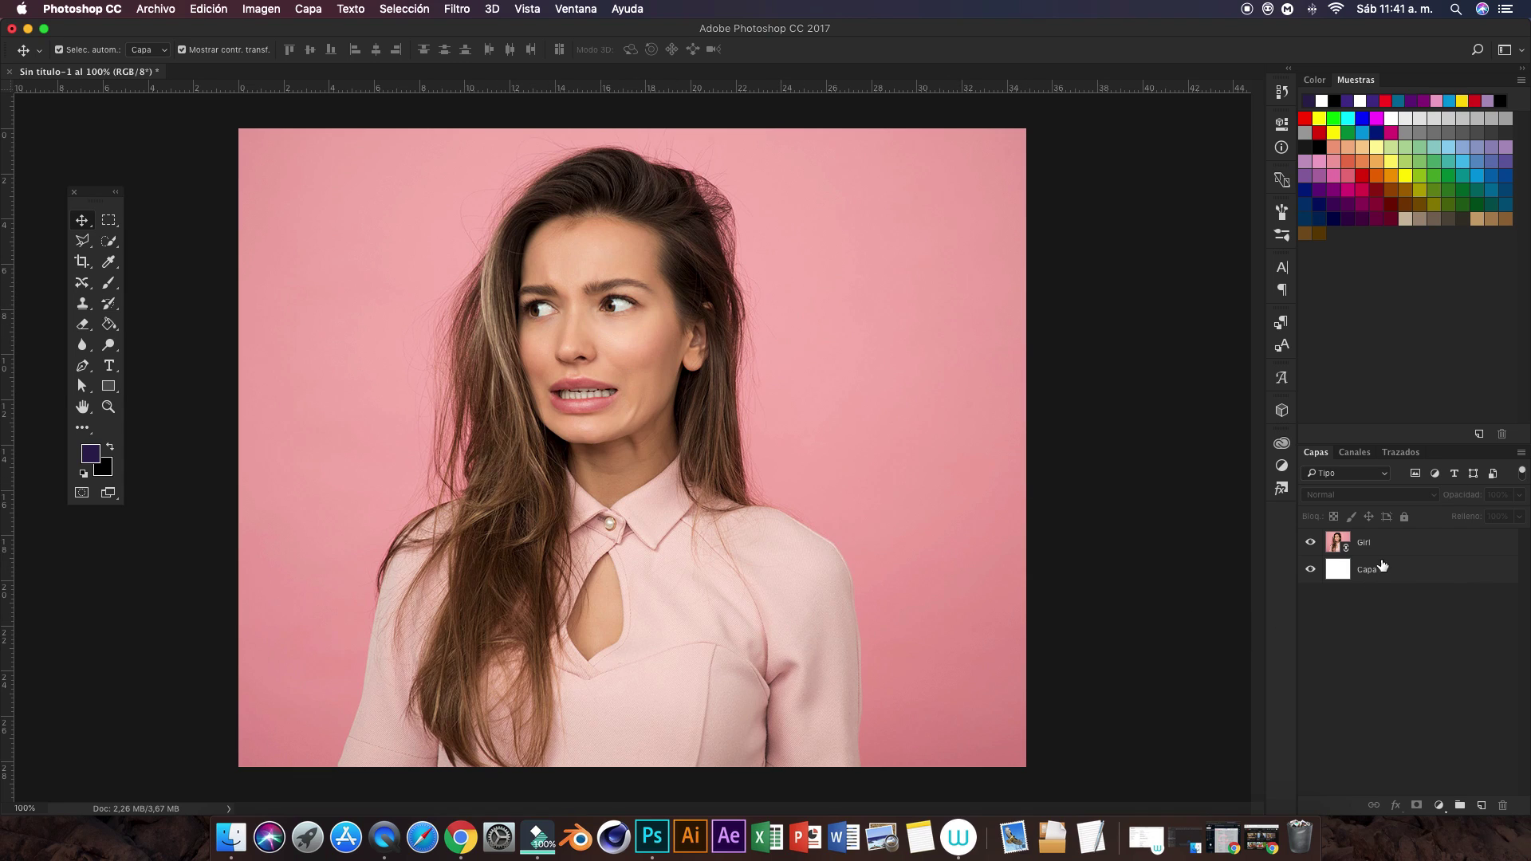
Step: Duplicate the Girl layer, then hide the original and rename it Original
left_click(1379, 554)
key("super+j")
left_click(1310, 570)
double_click(1365, 569)
type("Origina")
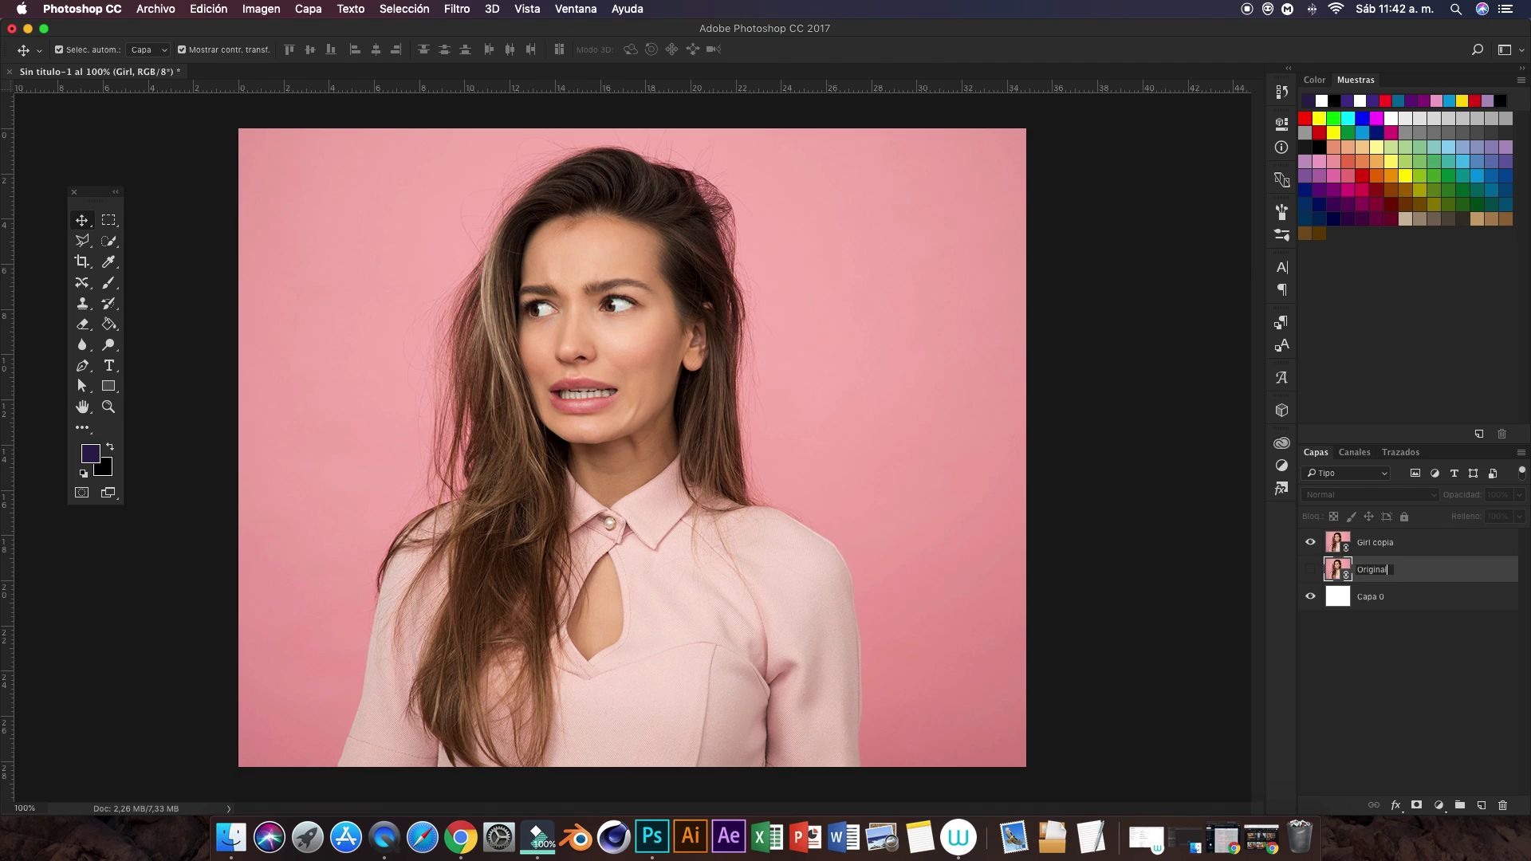
key("Return")
Step: Rasterize the Girl copia layer
left_click(1368, 543)
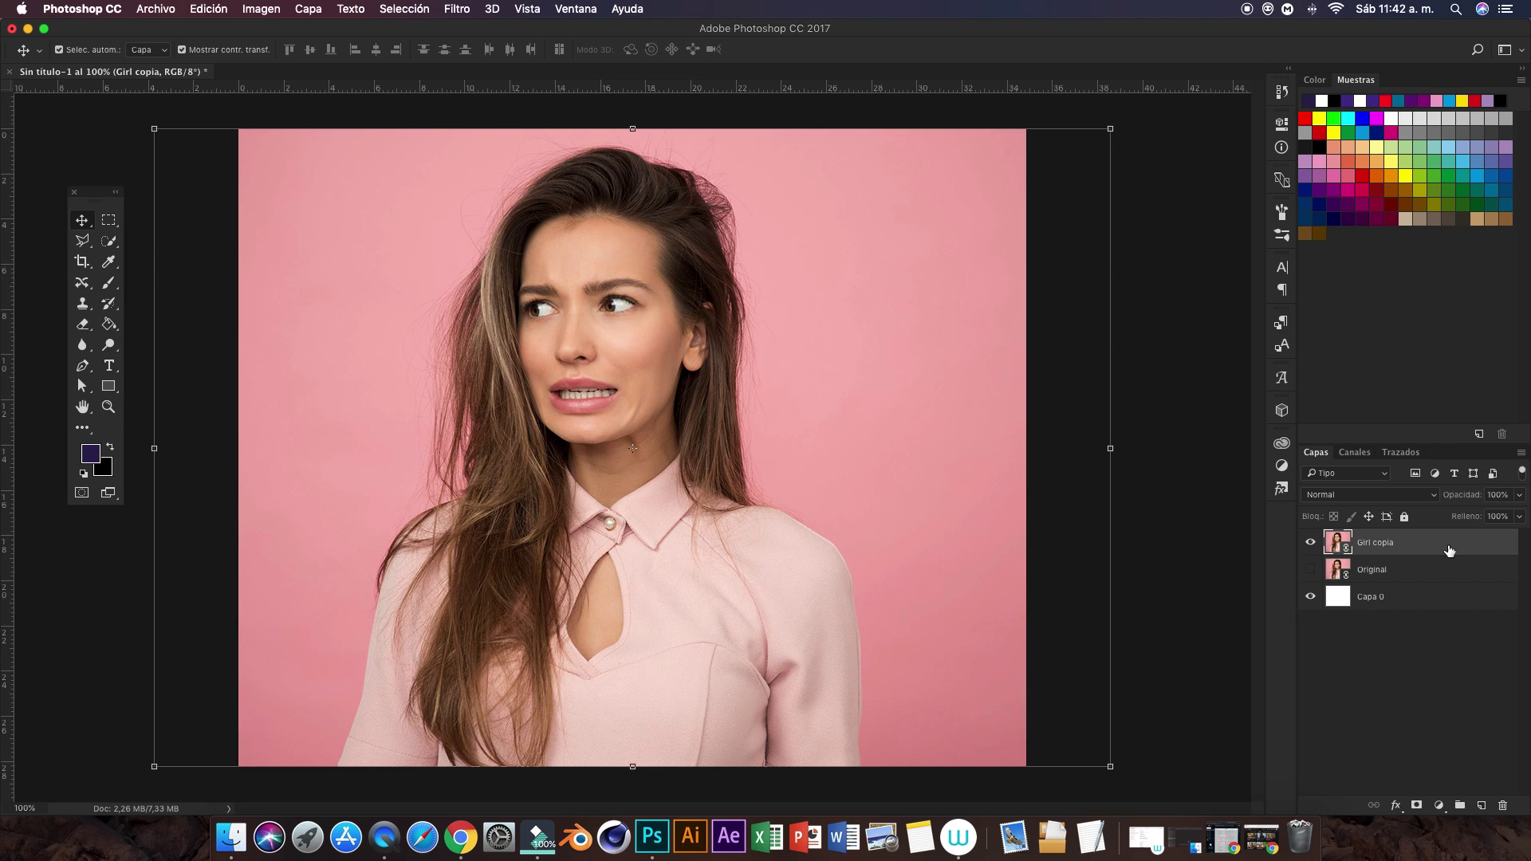
right_click(1413, 565)
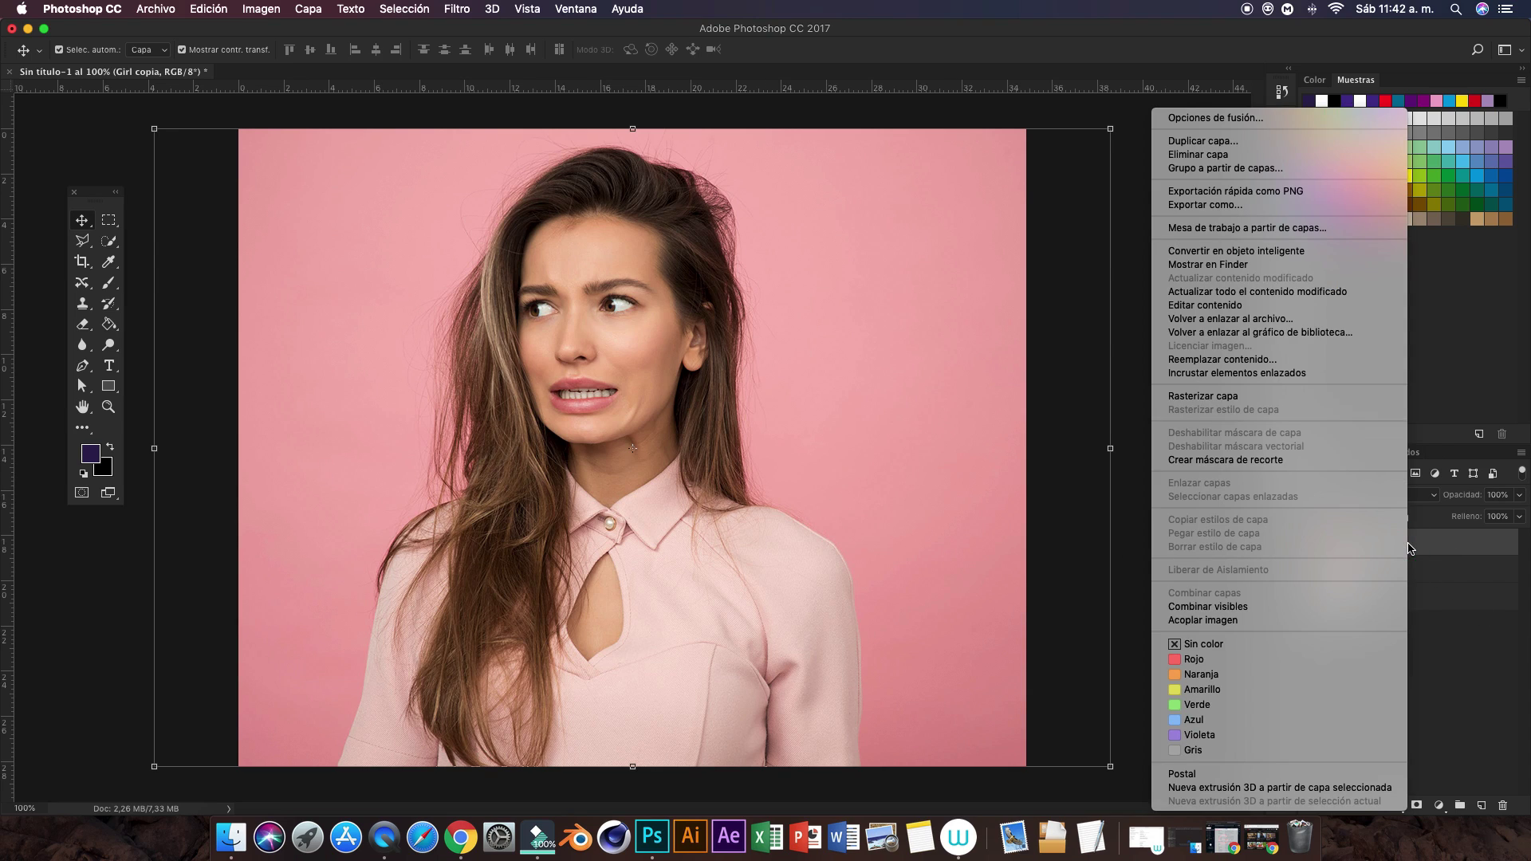
left_click(1196, 397)
left_click(1170, 439)
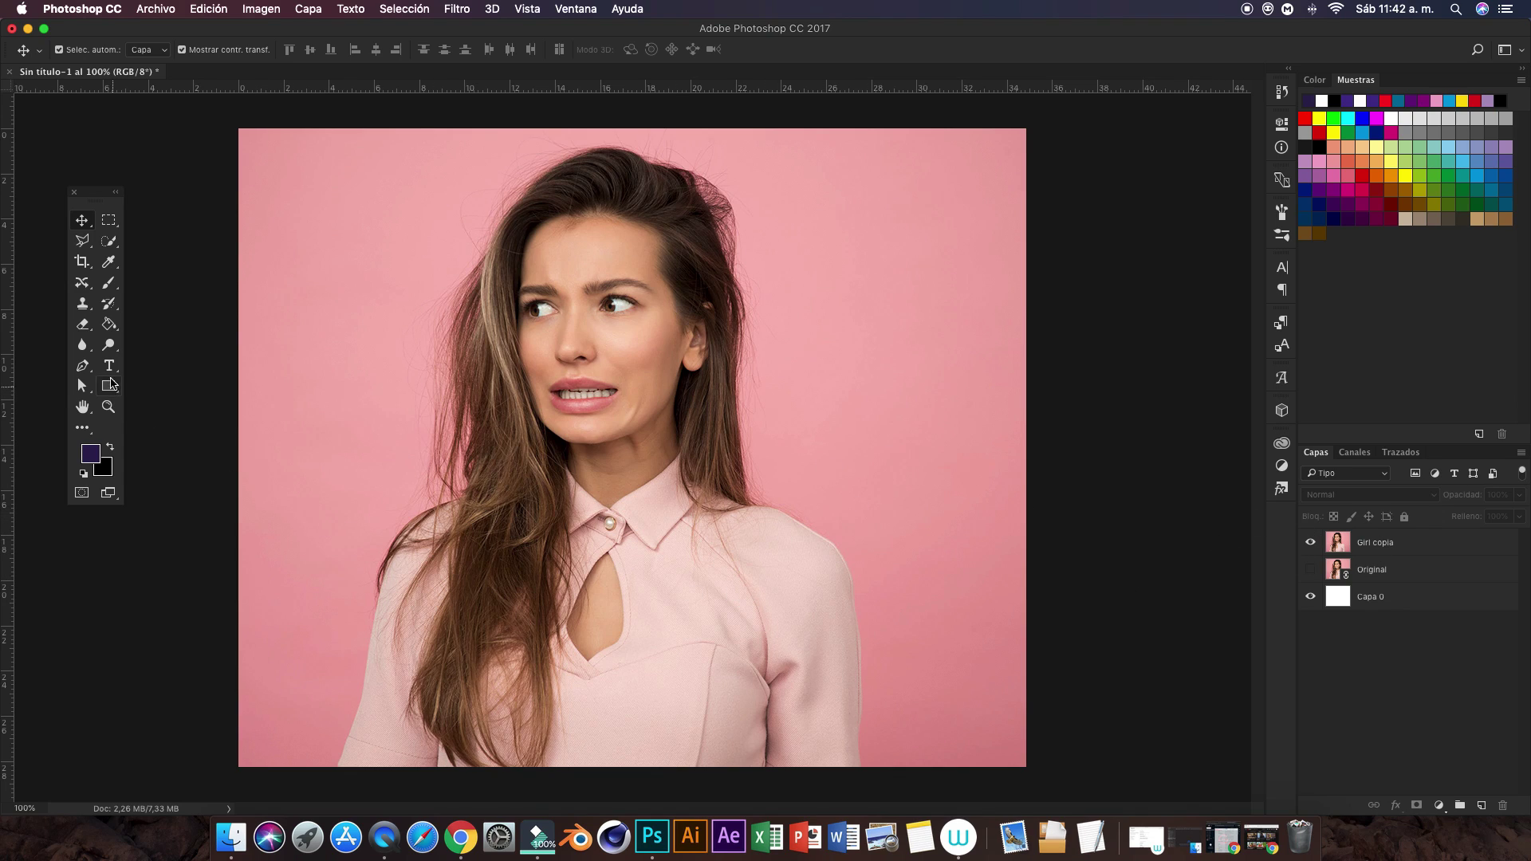
Step: With the Pen tool in Path mode, trace from the bottom left up the left arm to the shoulder
left_click(83, 365)
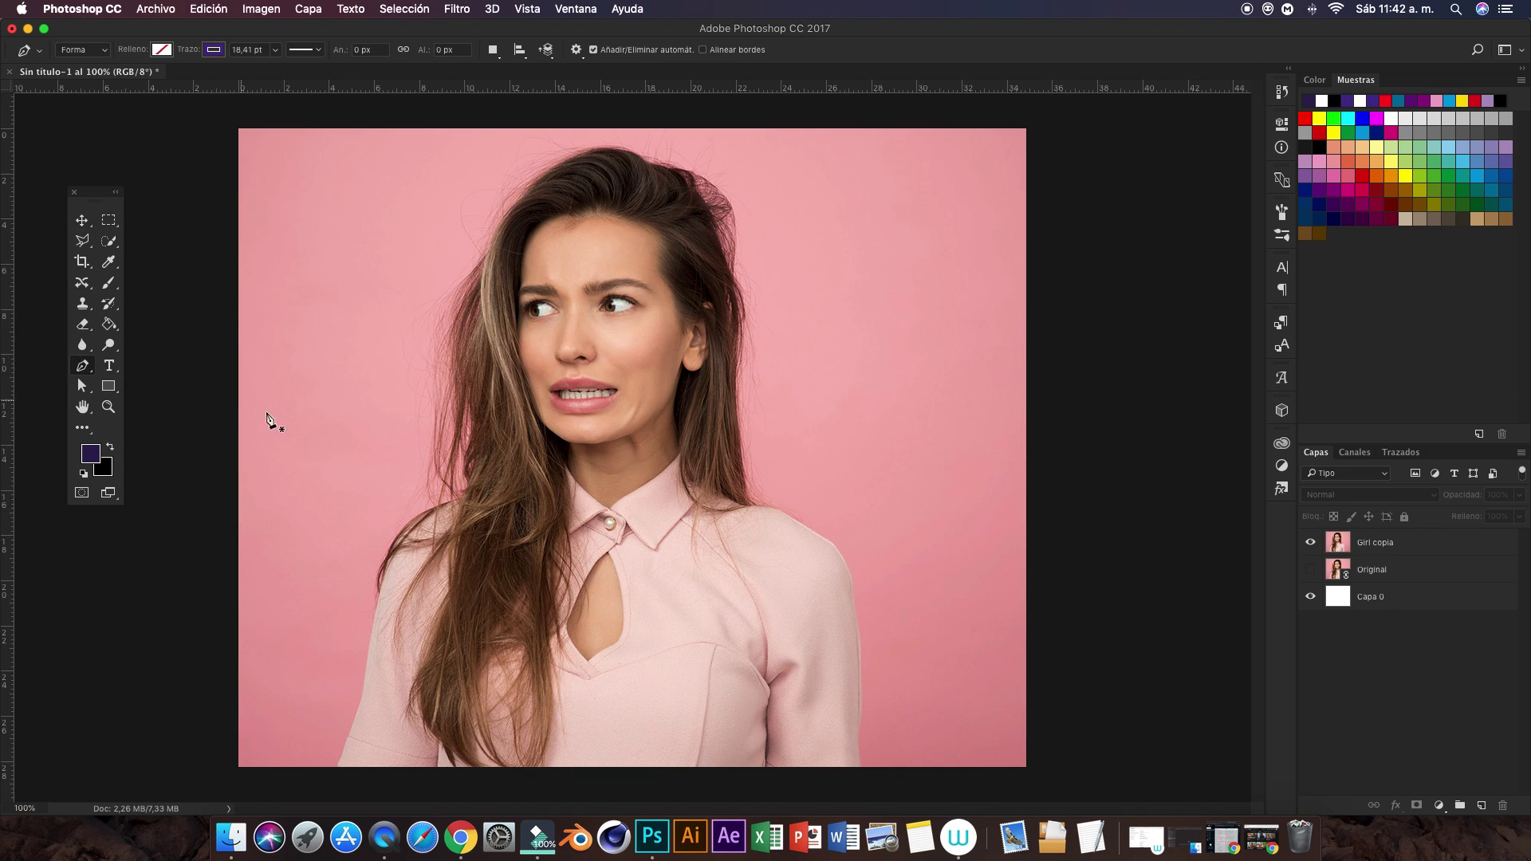
left_click(82, 50)
left_click(89, 64)
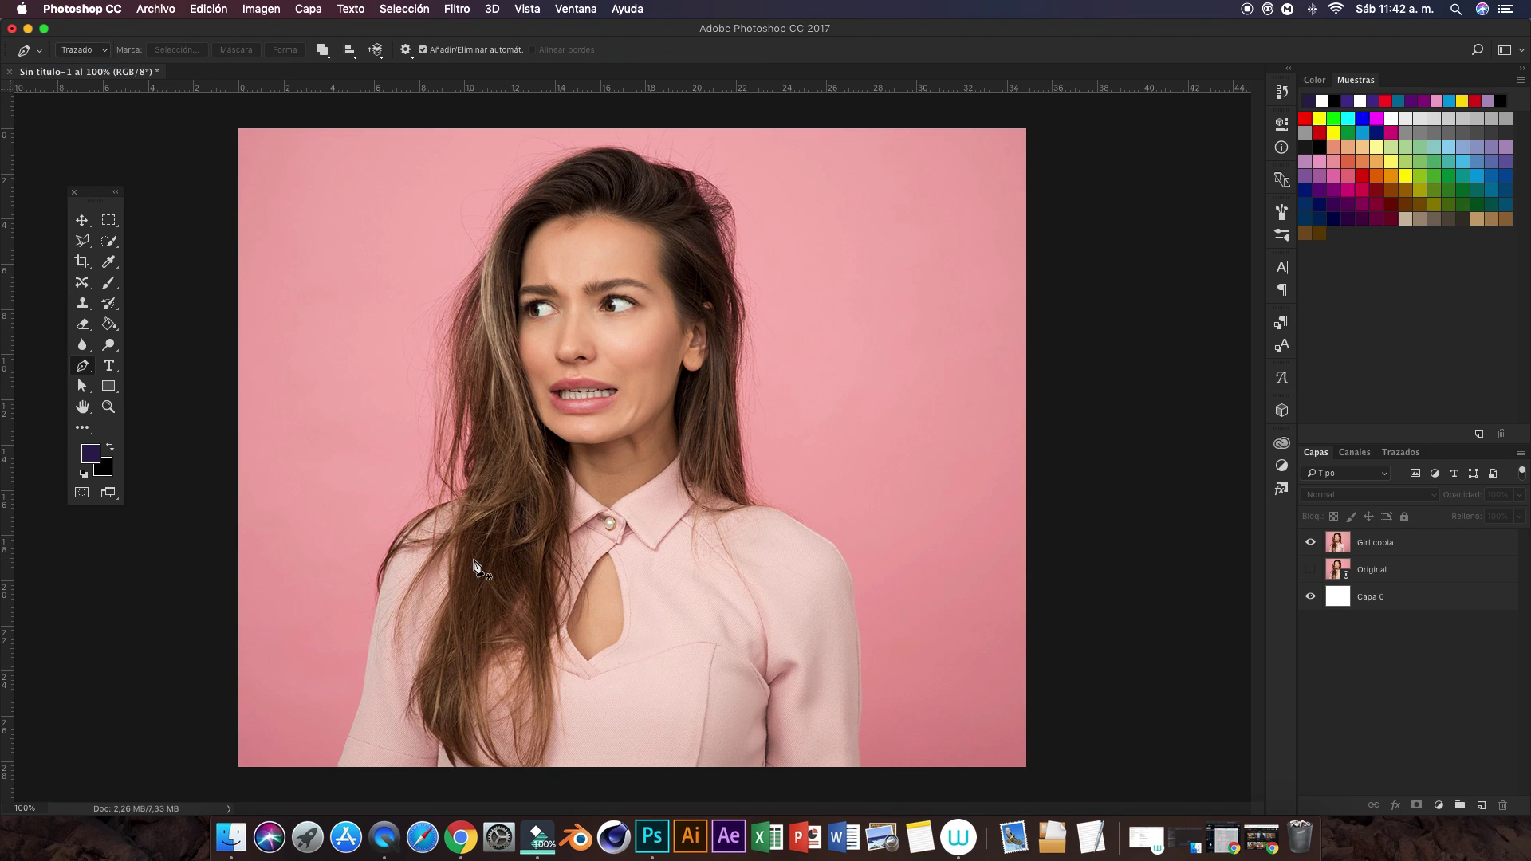
left_click(335, 766)
left_click_drag(361, 698, 376, 646)
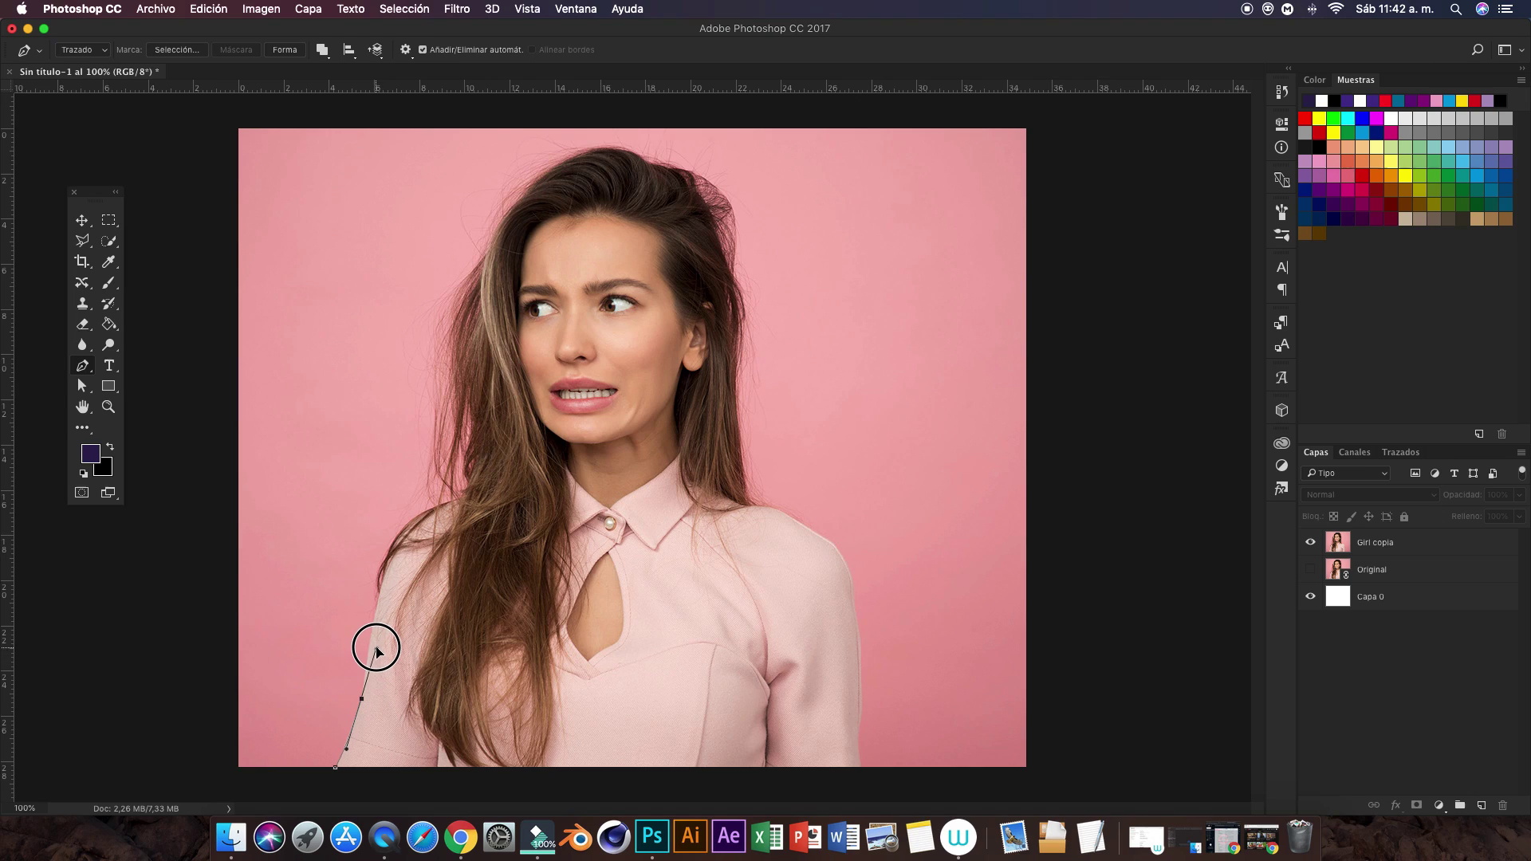
left_click_drag(376, 646, 382, 642)
left_click(362, 699)
left_click_drag(380, 594, 384, 578)
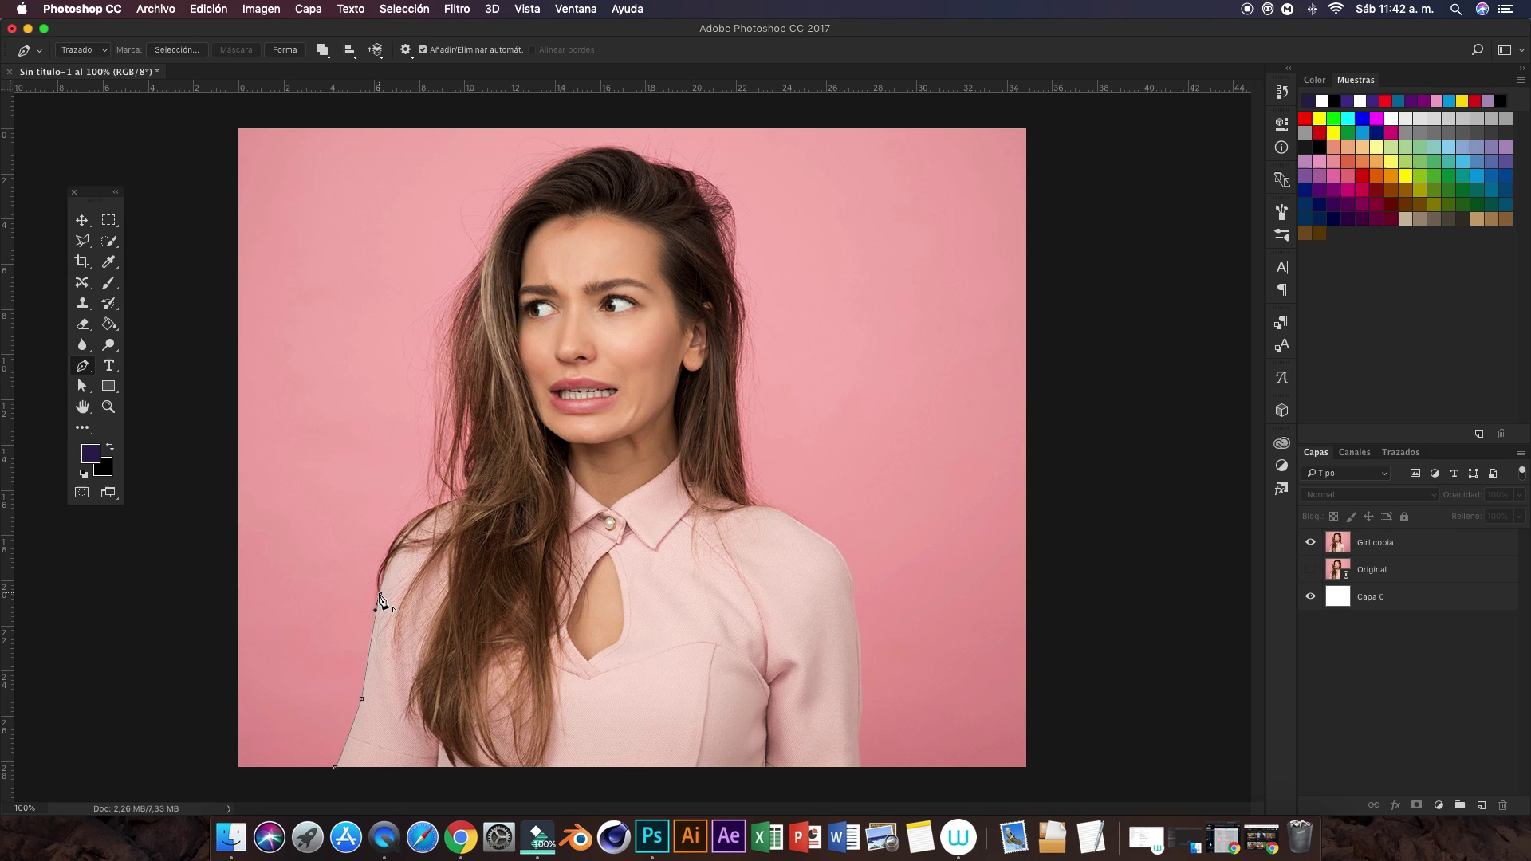
left_click_drag(388, 559, 402, 543)
left_click(389, 558)
Step: Continue the path up the left hair edge, over the head and down the right hair edge
left_click_drag(438, 508, 478, 496)
left_click(461, 496)
left_click(472, 438)
left_click(469, 391)
left_click_drag(475, 320, 477, 316)
left_click(539, 182)
left_click(613, 148)
left_click(652, 165)
left_click(696, 192)
left_click(725, 264)
left_click_drag(739, 332, 735, 351)
Step: Trace down the right shoulder and arm, close the path, and bring up Make Selection settings
left_click(750, 504)
left_click(791, 517)
left_click(825, 538)
left_click(853, 592)
left_click(859, 727)
left_click(335, 767)
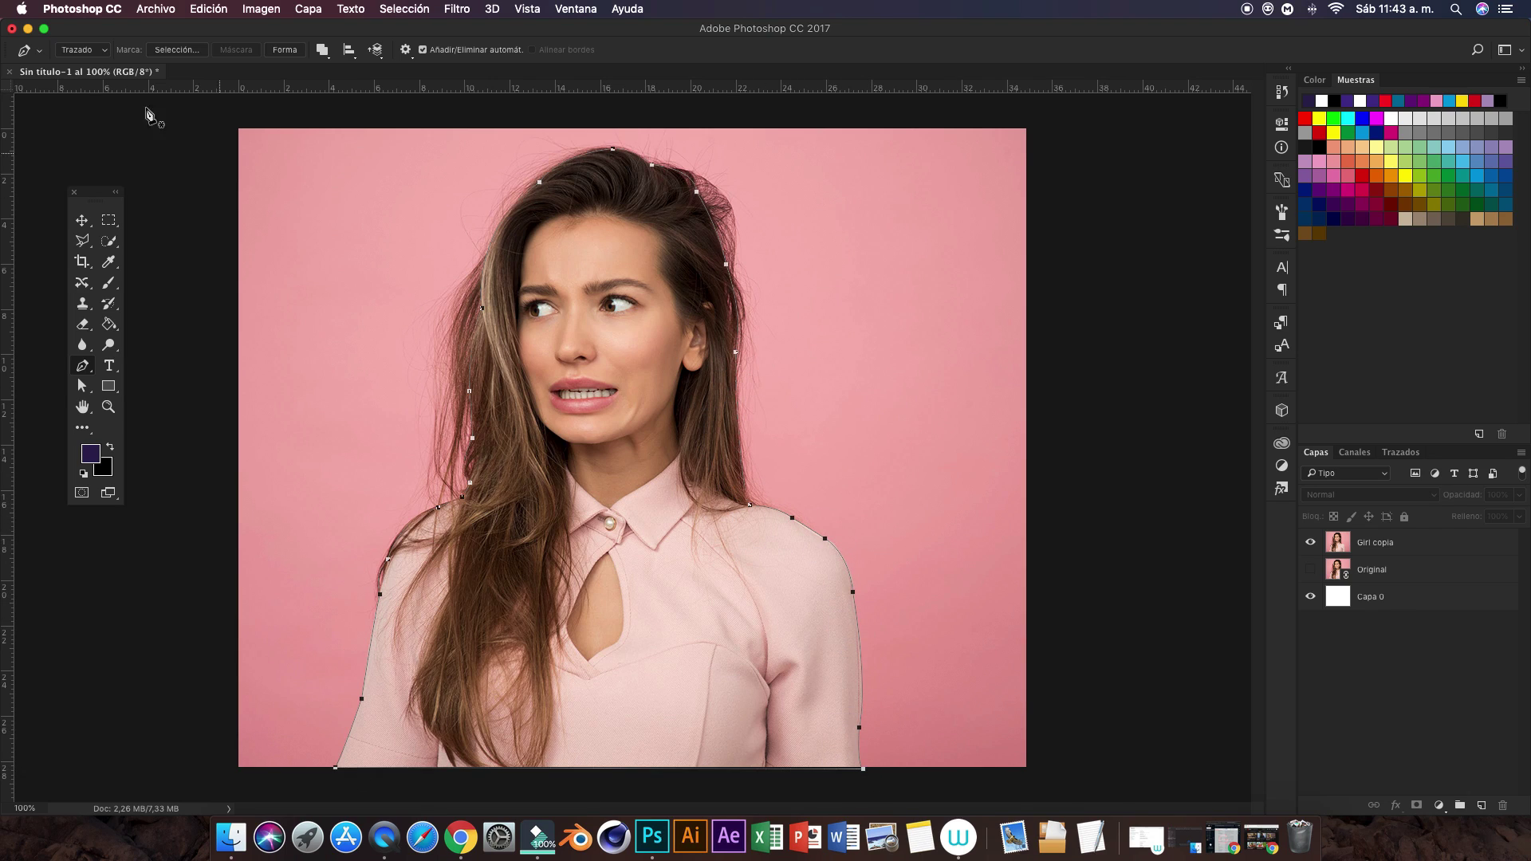
key("ctrl+alt+Return")
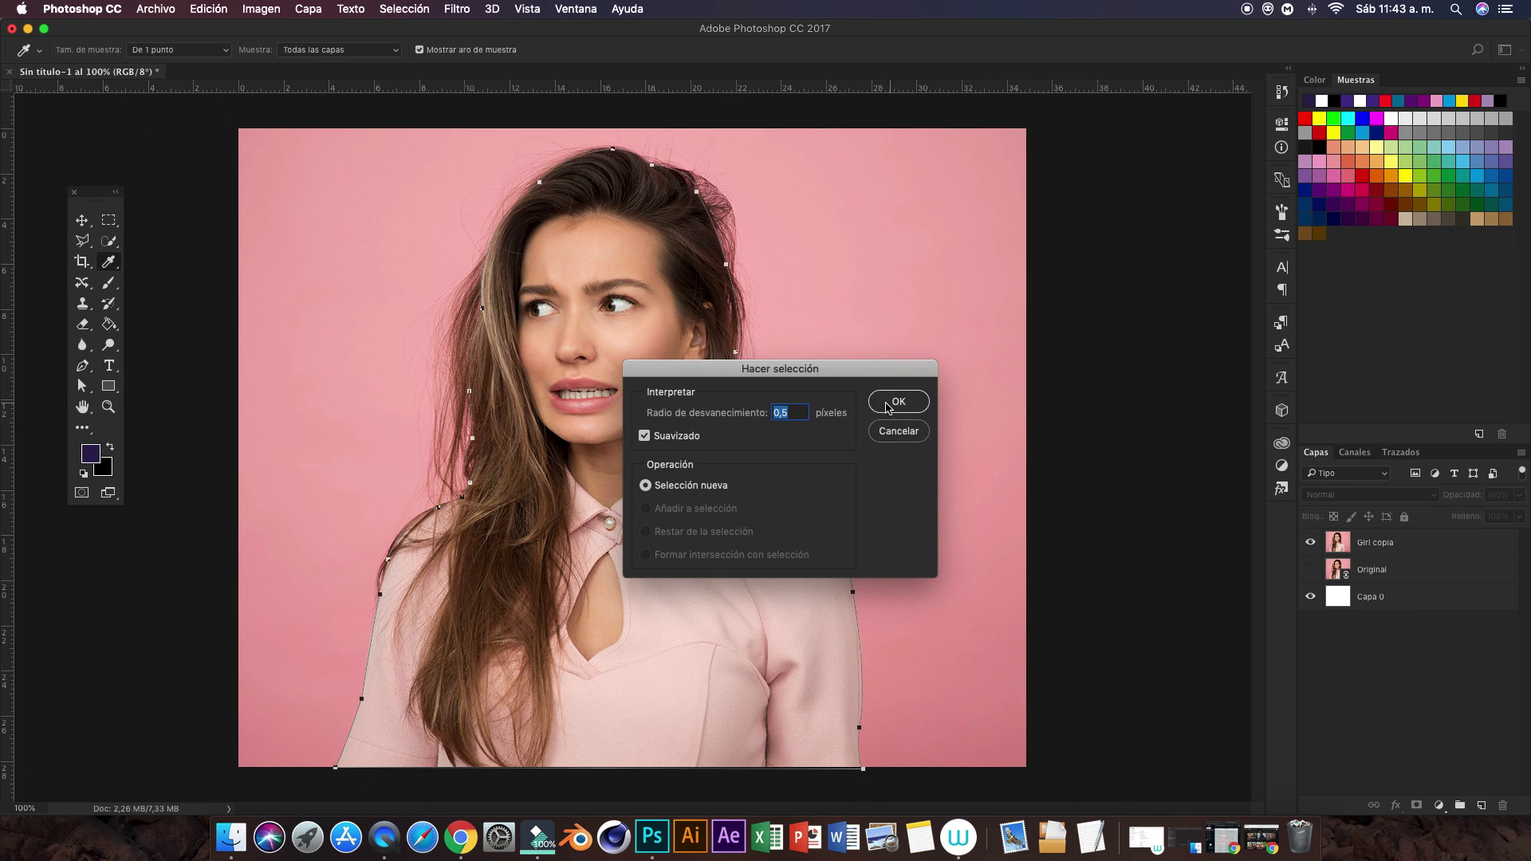
Step: Make a 0,5-pixel feathered selection and copy the woman to a new layer named Chica Recortada
left_click(789, 412)
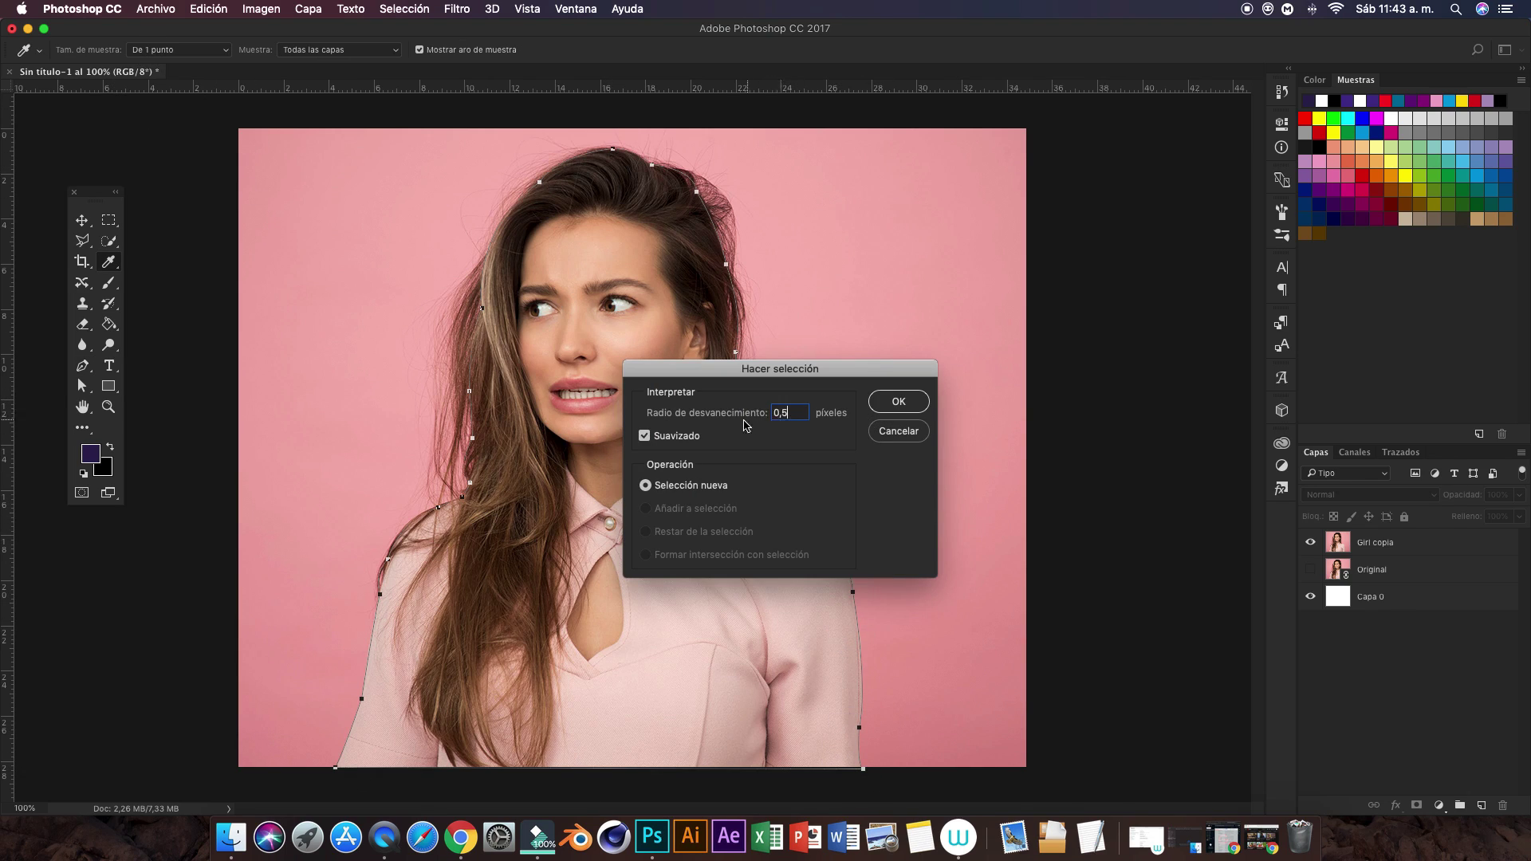
left_click(896, 402)
left_click(1376, 545)
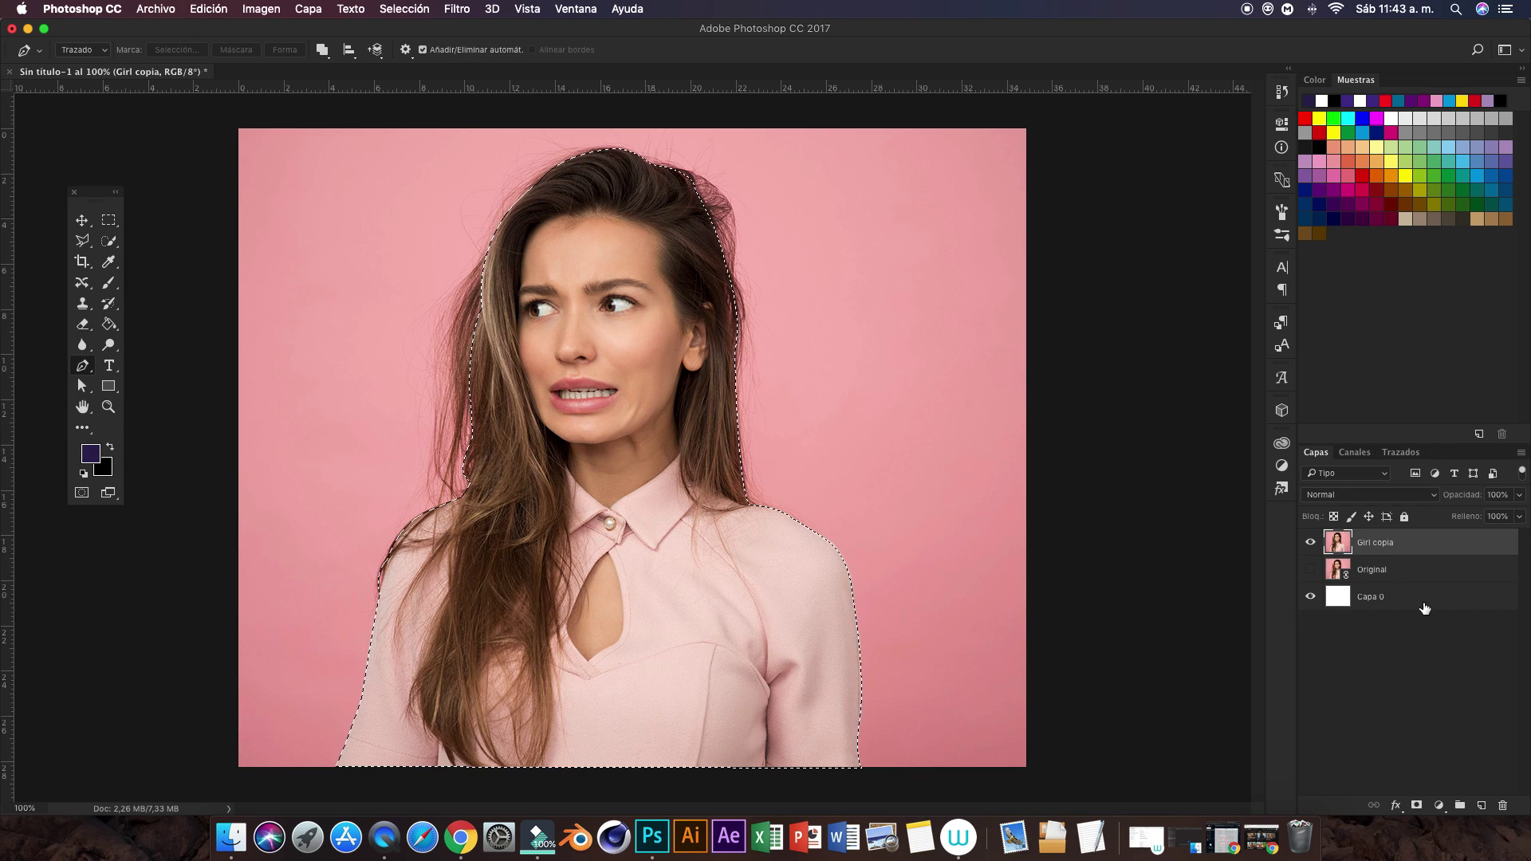
key("cmd+j")
double_click(1370, 543)
type("Chica Recort")
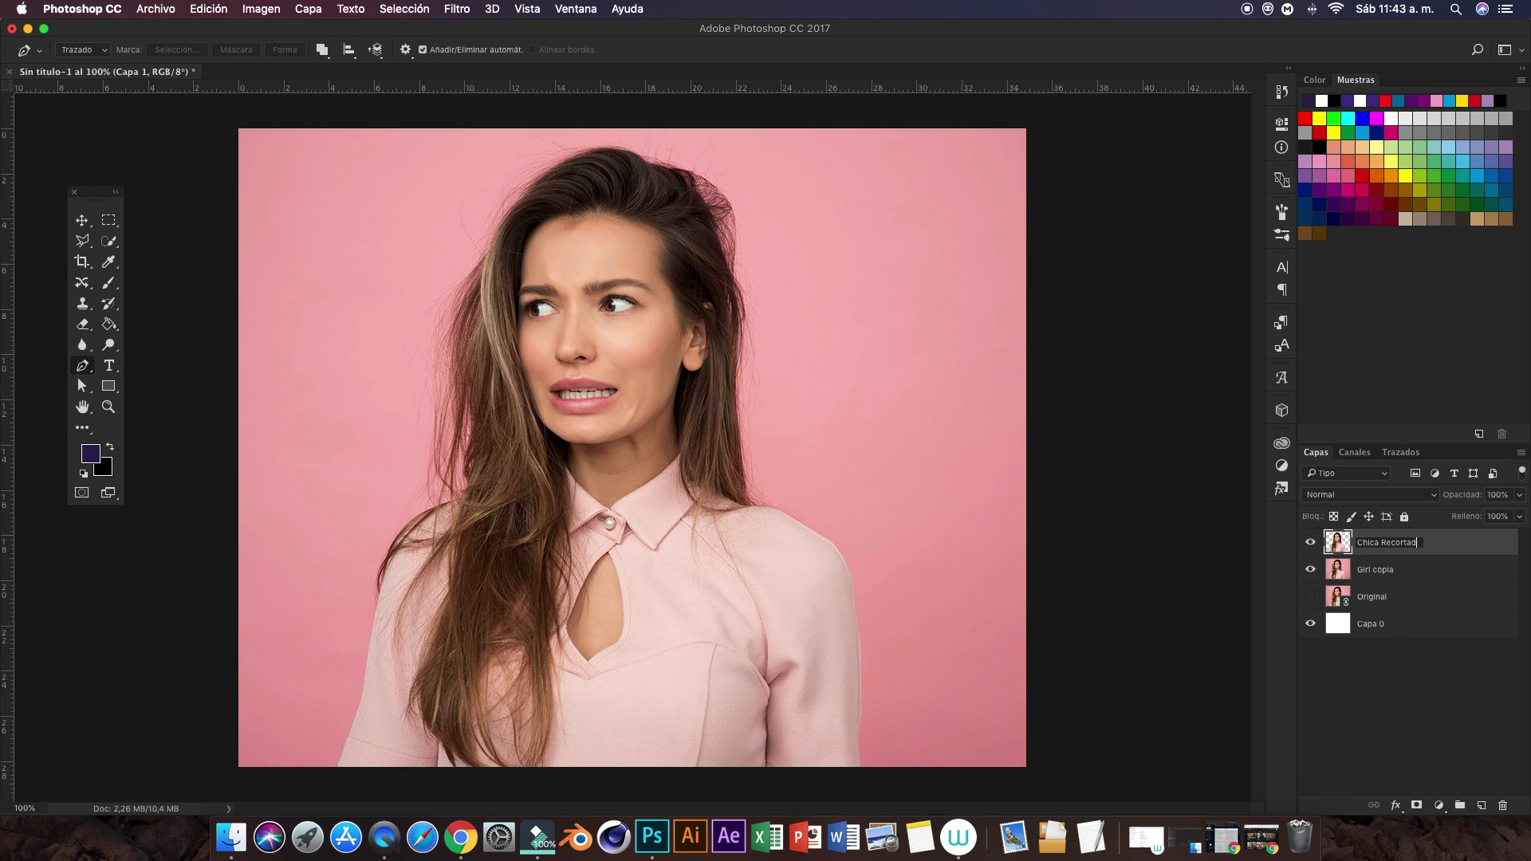
type("ad")
key("Return")
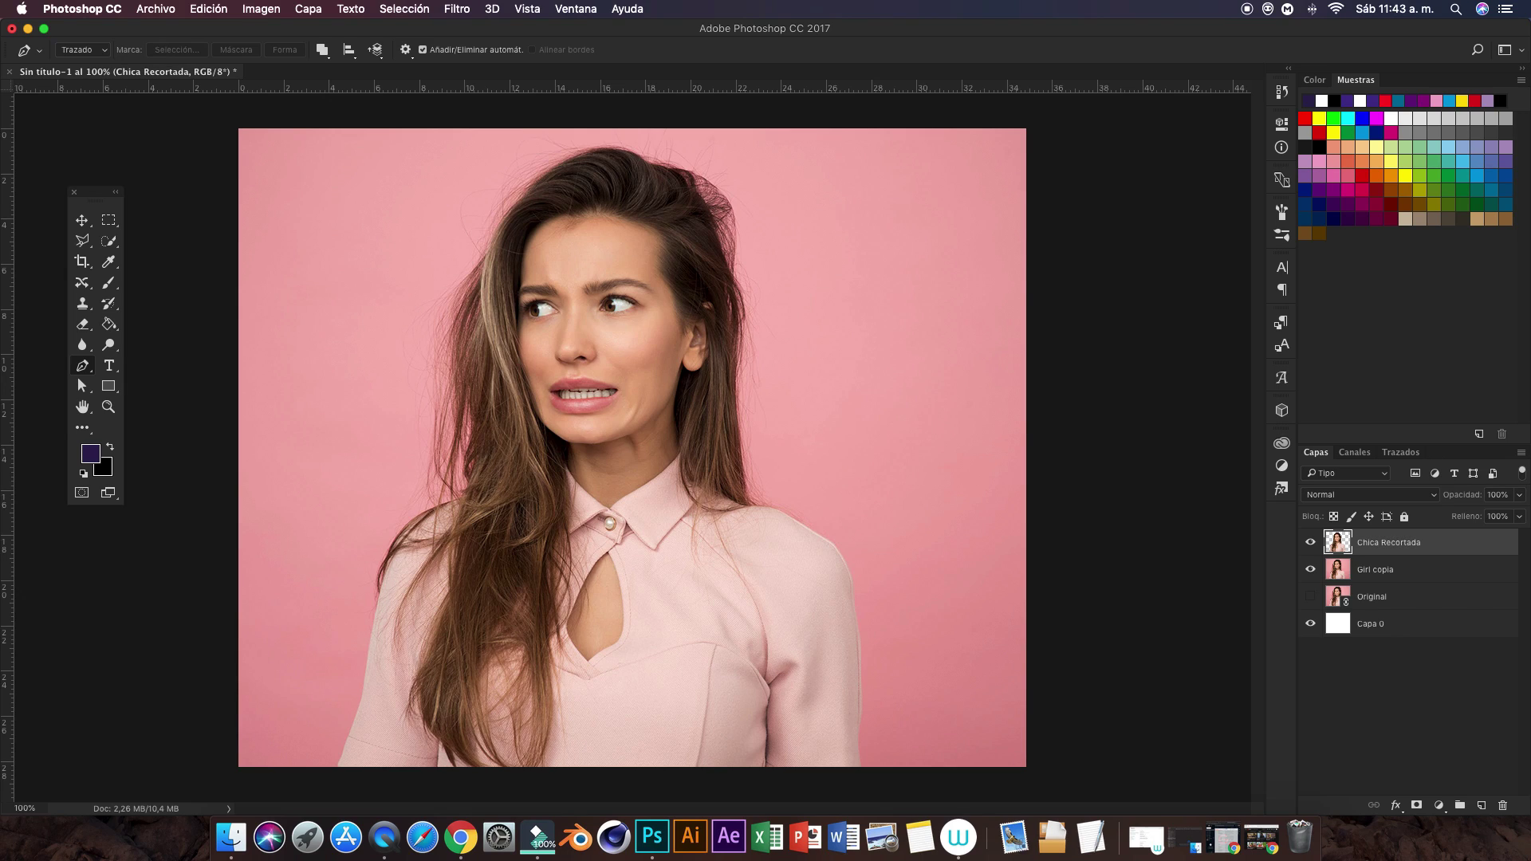
Step: Toggle the Girl copia layer's visibility and zoom in on the woman's face
key("v")
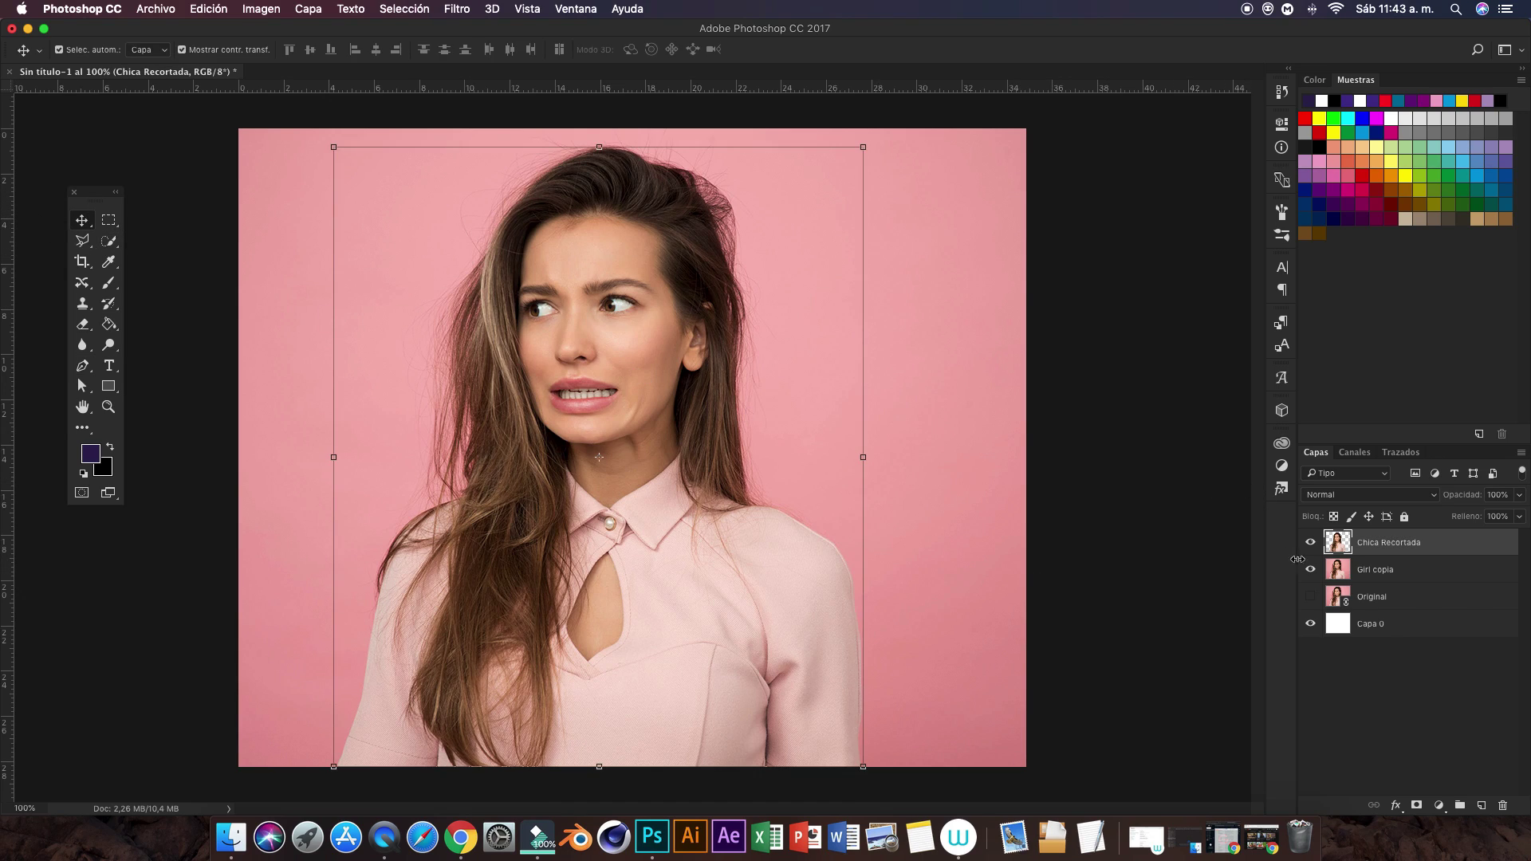
left_click(1309, 569)
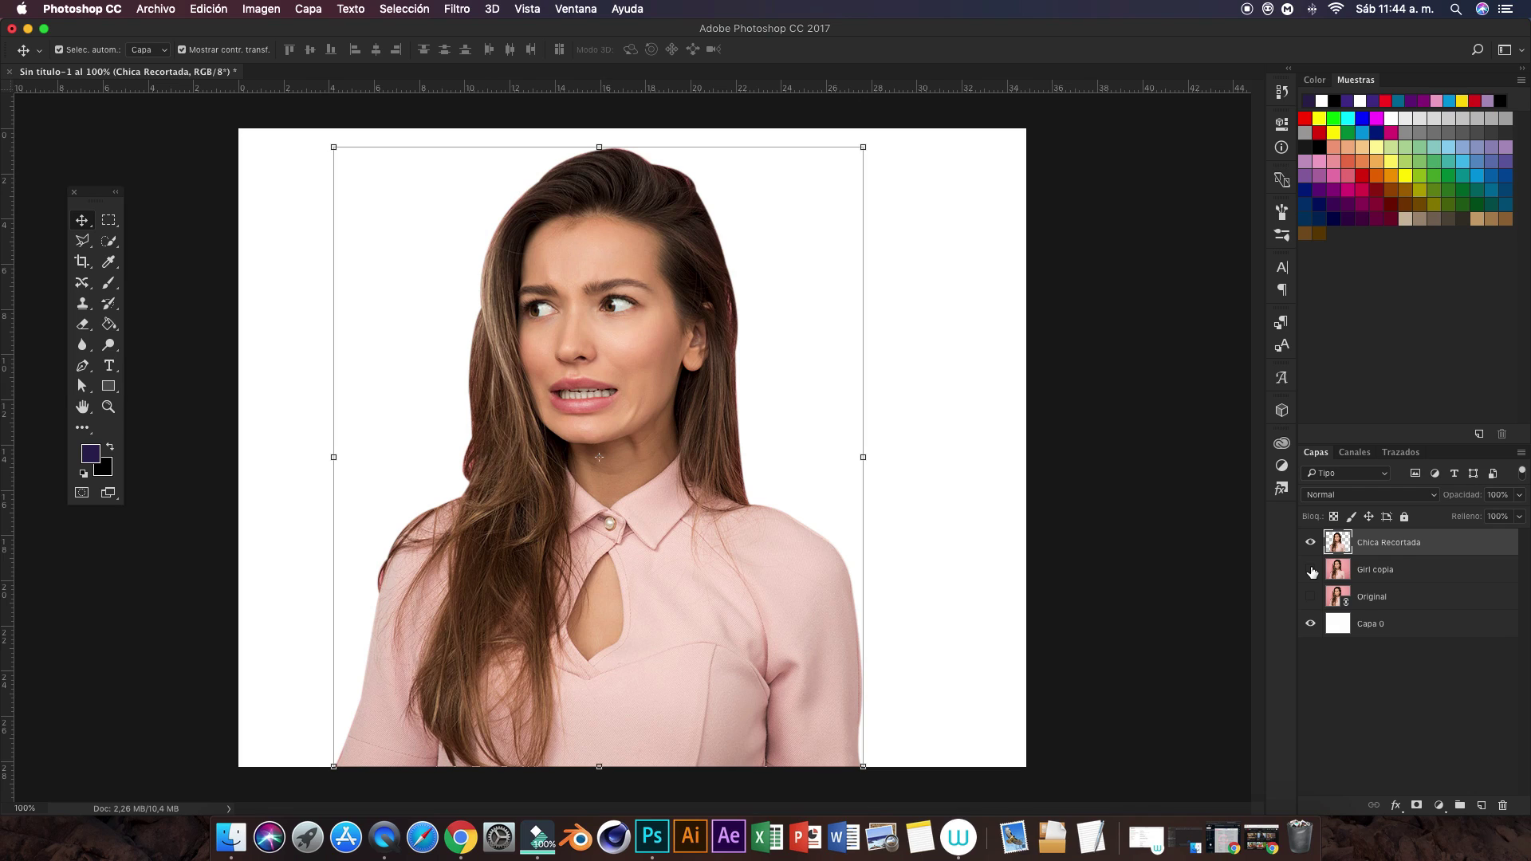
key("super+minus")
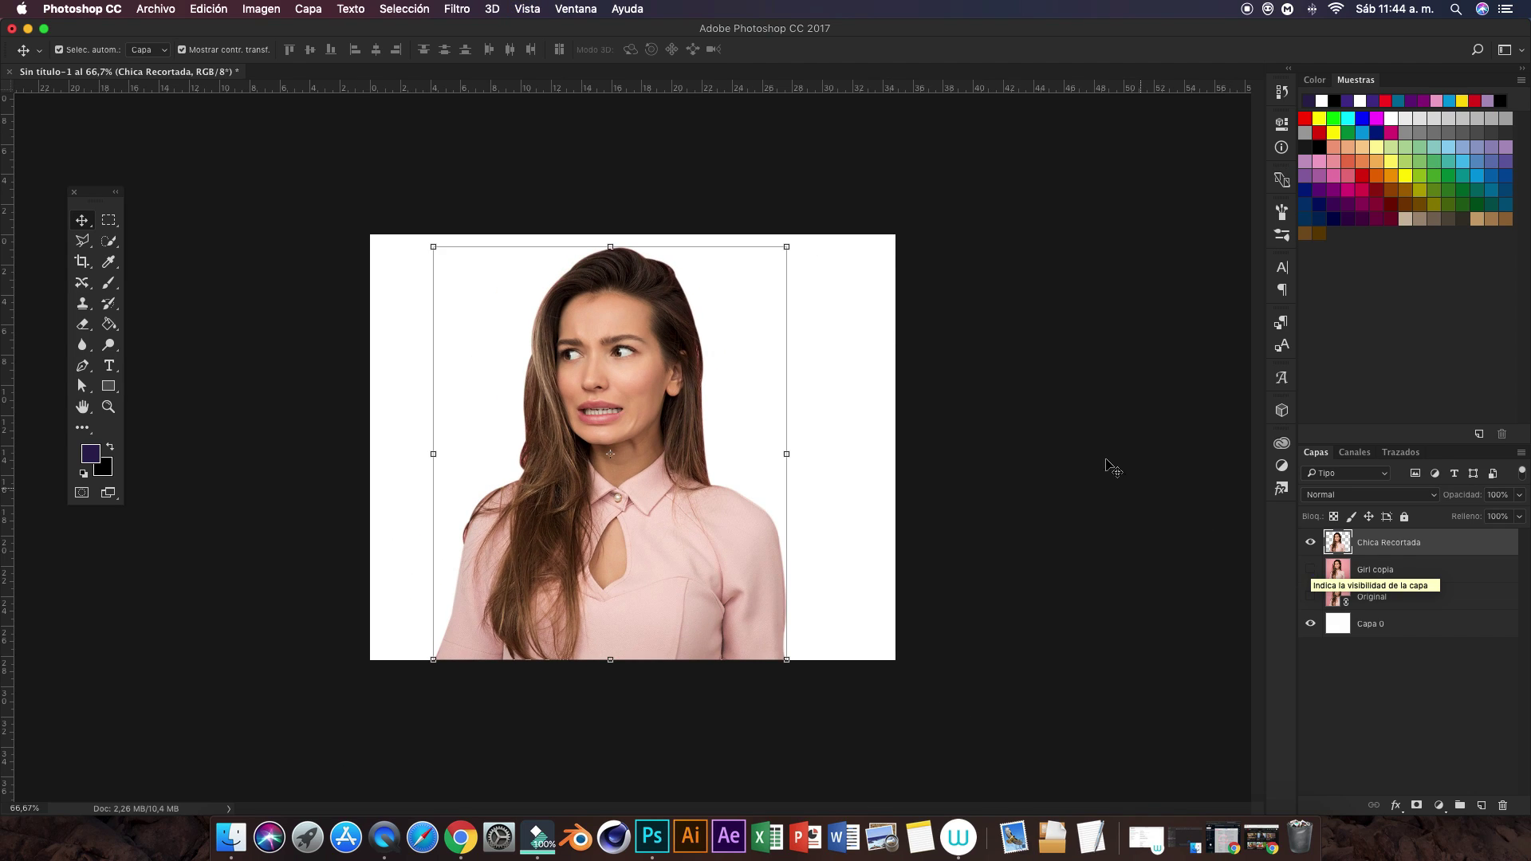
left_click(1310, 569)
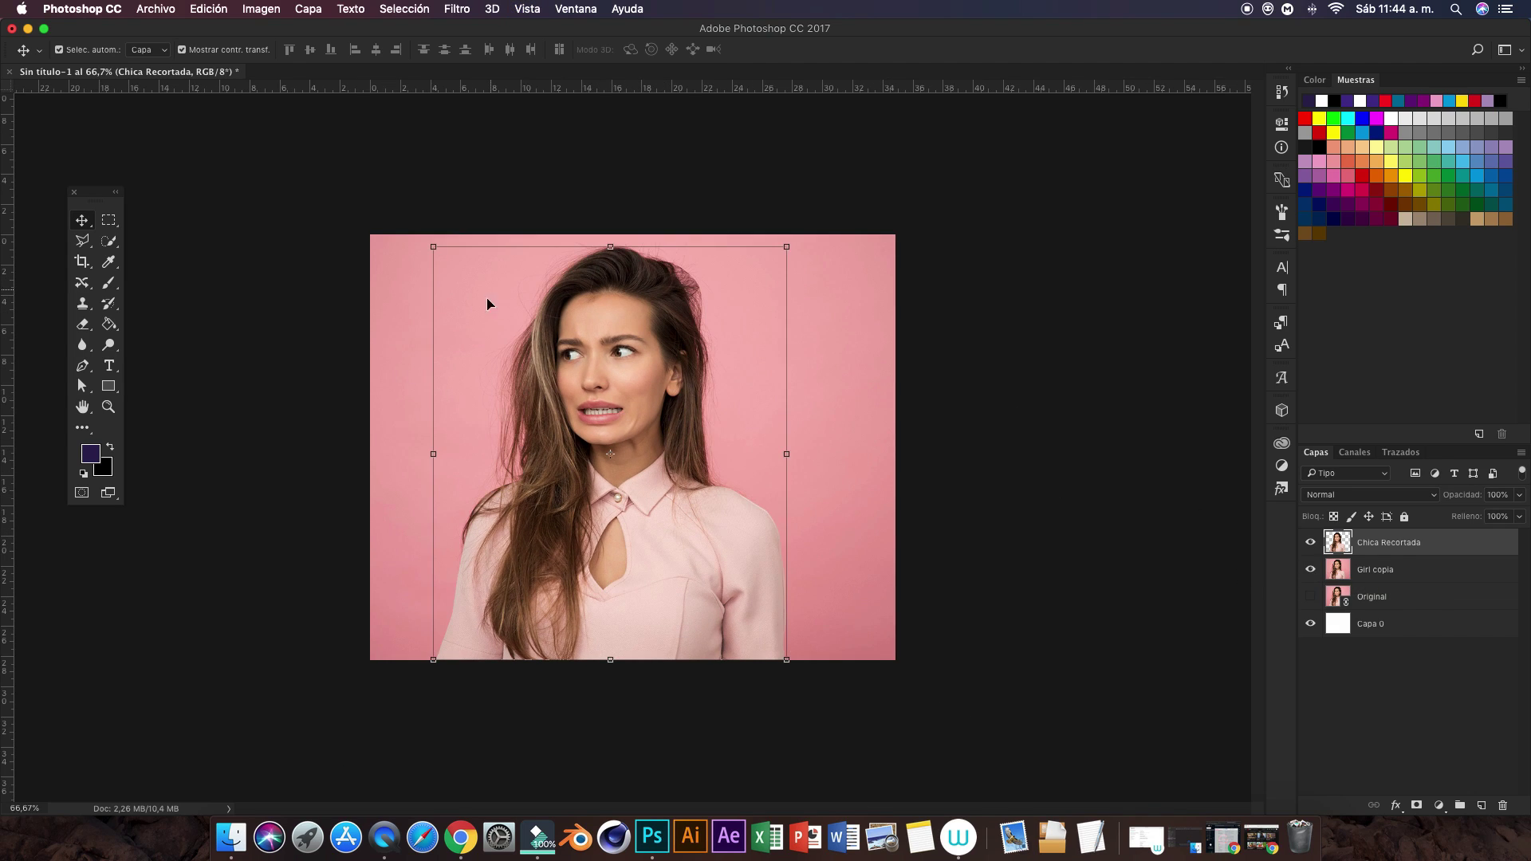
left_click(1310, 570)
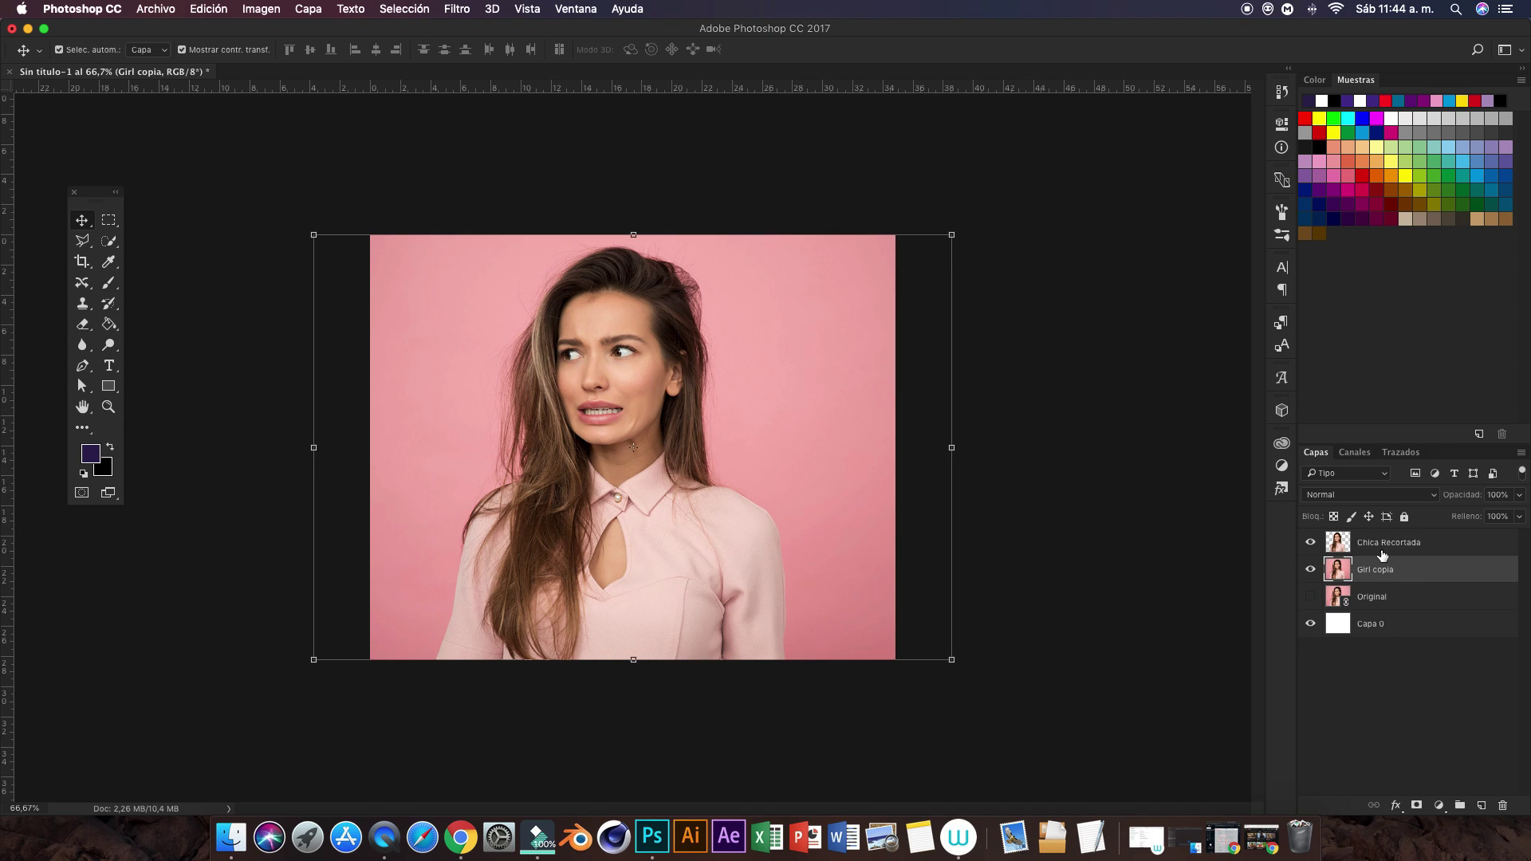
key("XF86MonBrightnessUp")
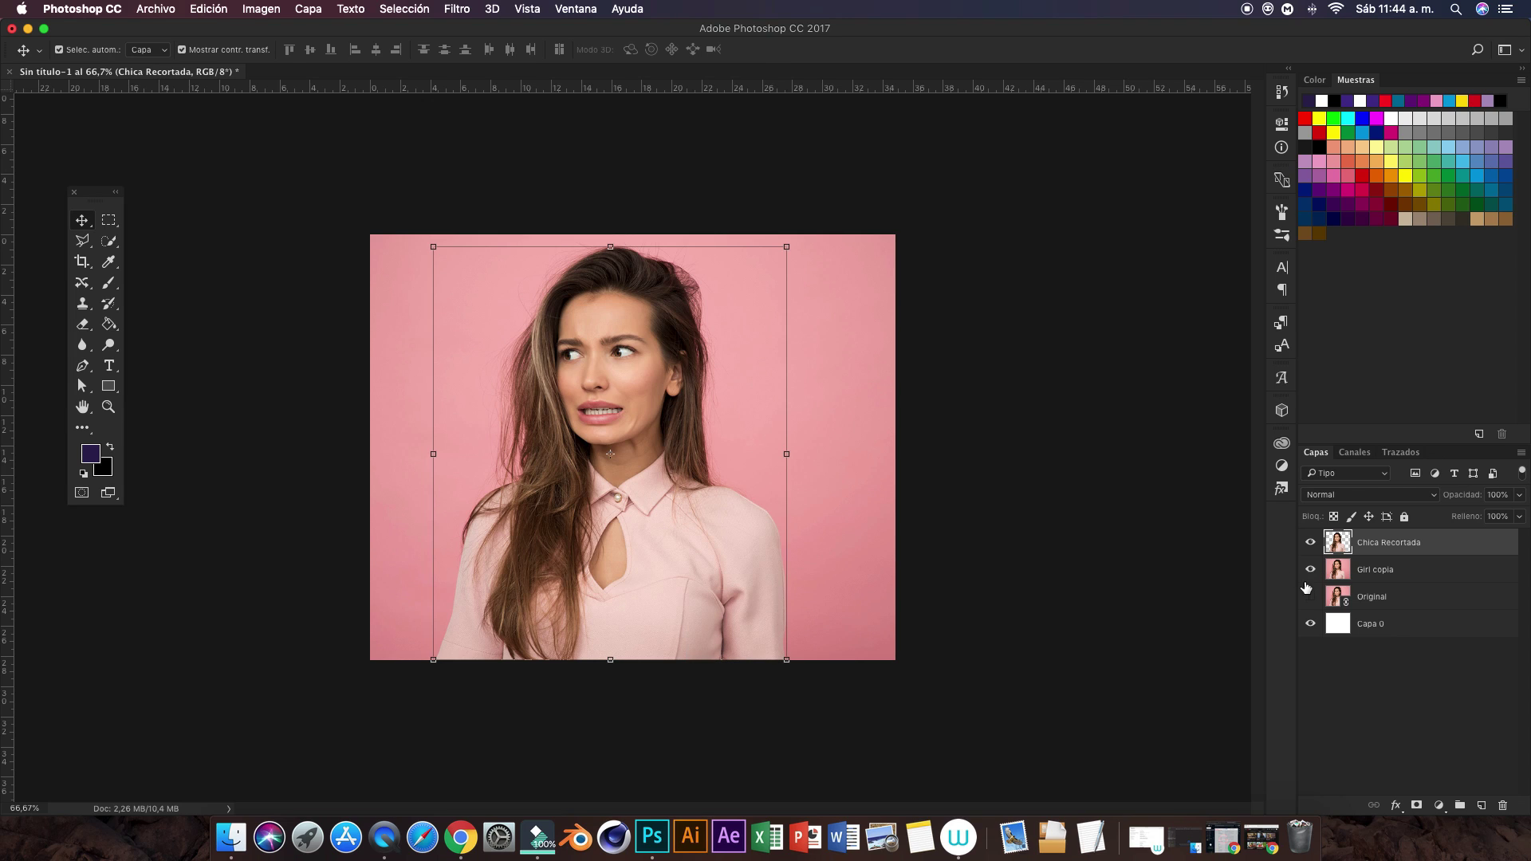
key("super+1")
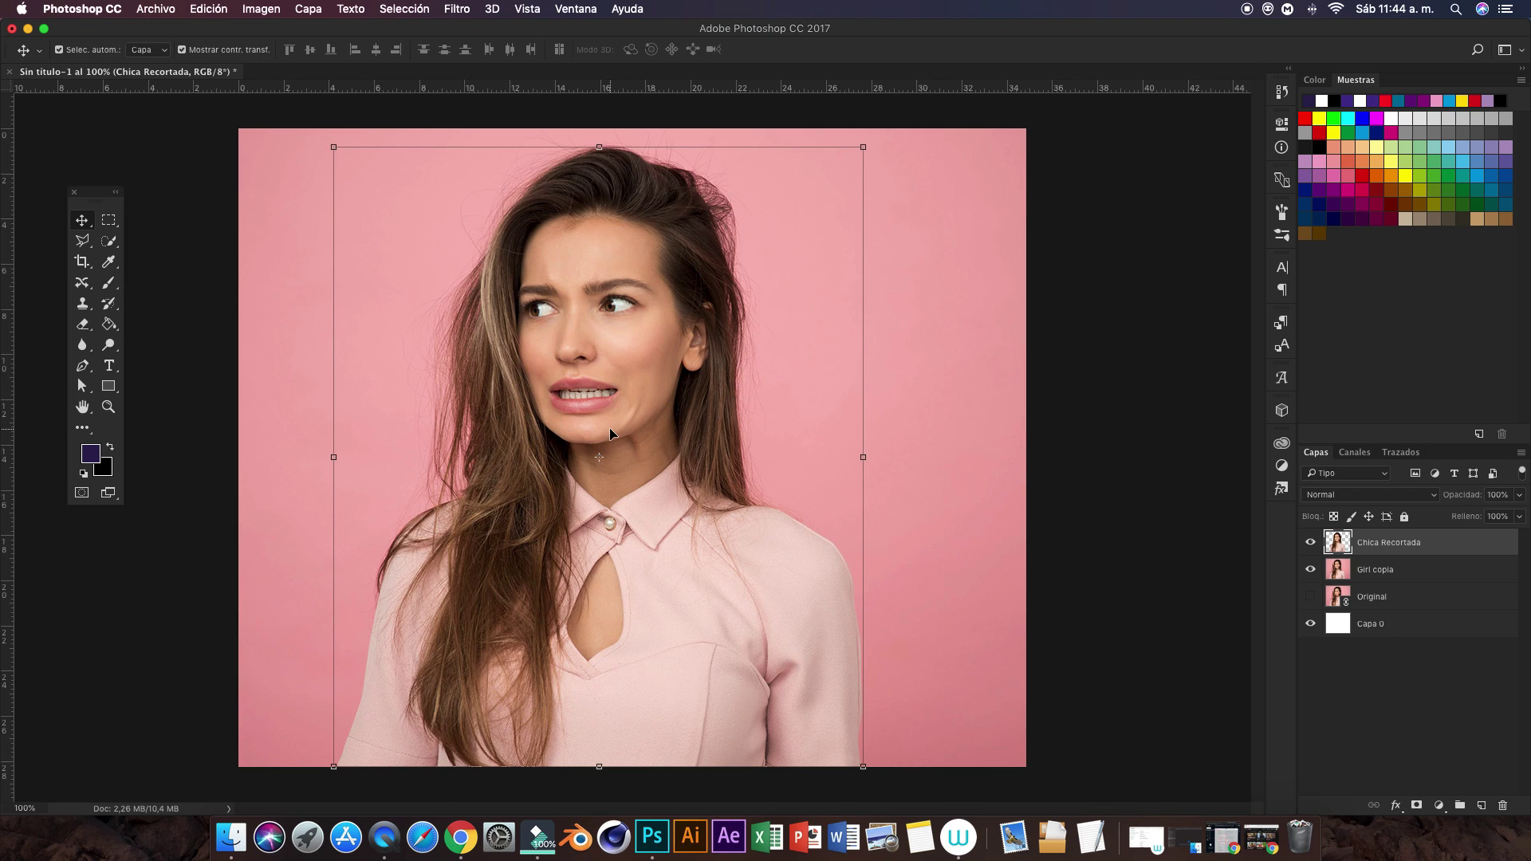
key("super+plus")
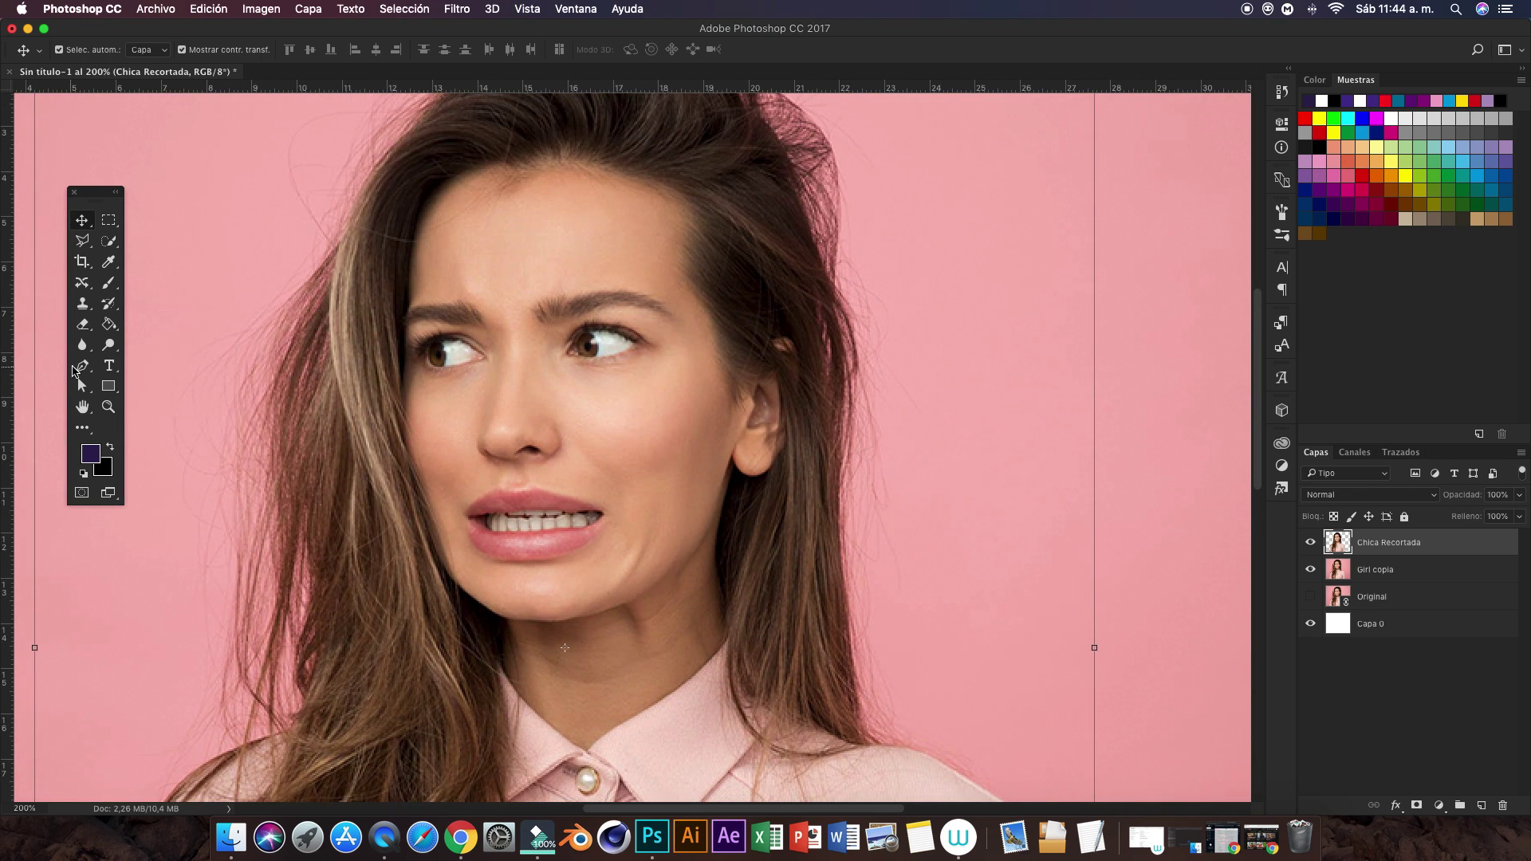
Step: Trace the mouth with the Pen tool and turn it into a selection with 0 feather
left_click(81, 366)
left_click(445, 501)
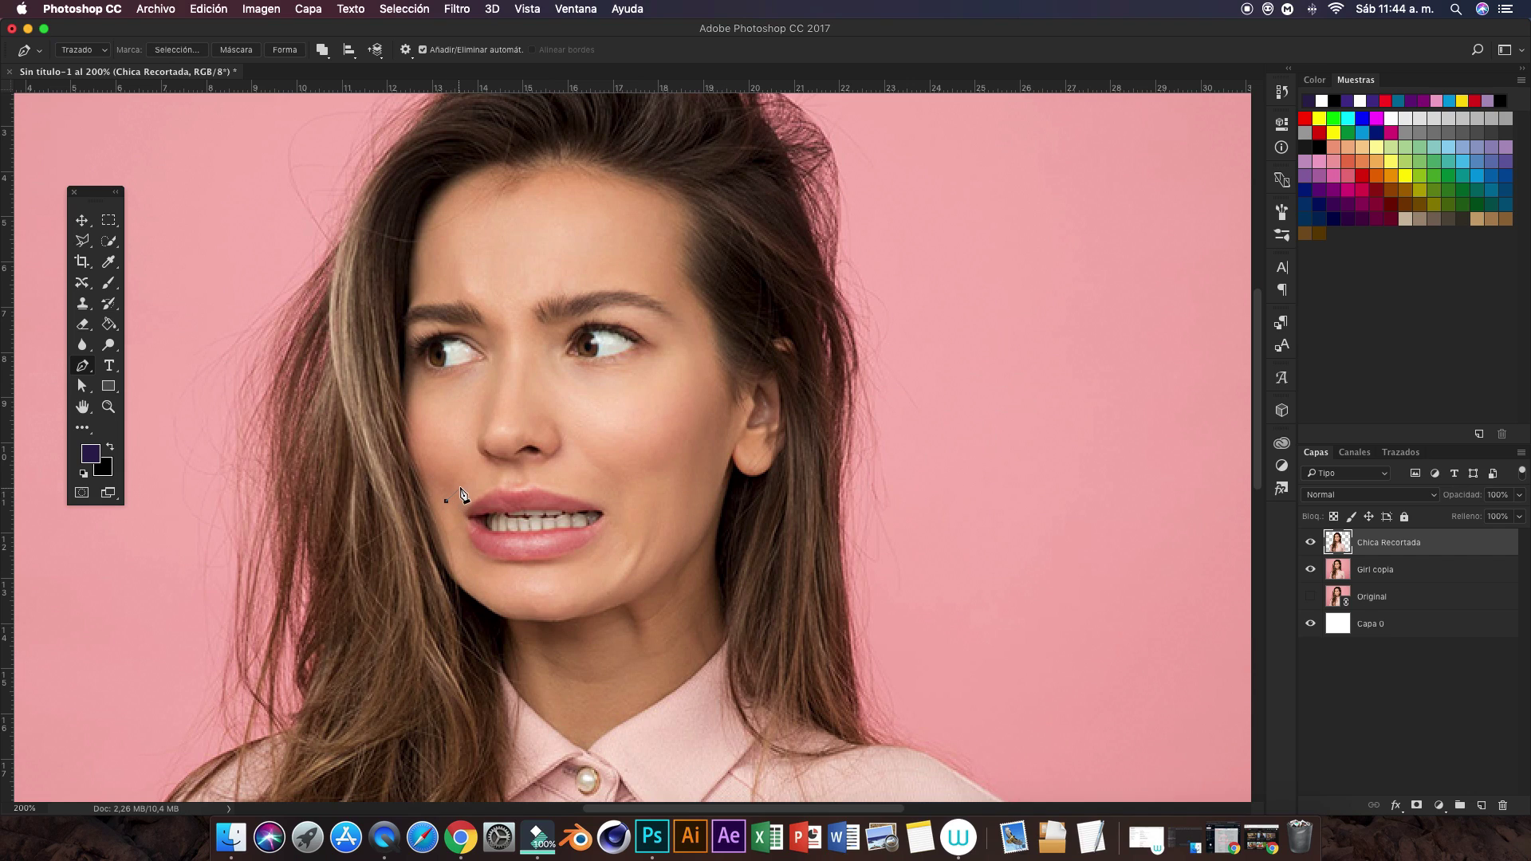
left_click_drag(567, 475, 643, 503)
left_click(633, 546)
left_click_drag(575, 576, 467, 567)
left_click(454, 553)
left_click(445, 501)
left_click(172, 51)
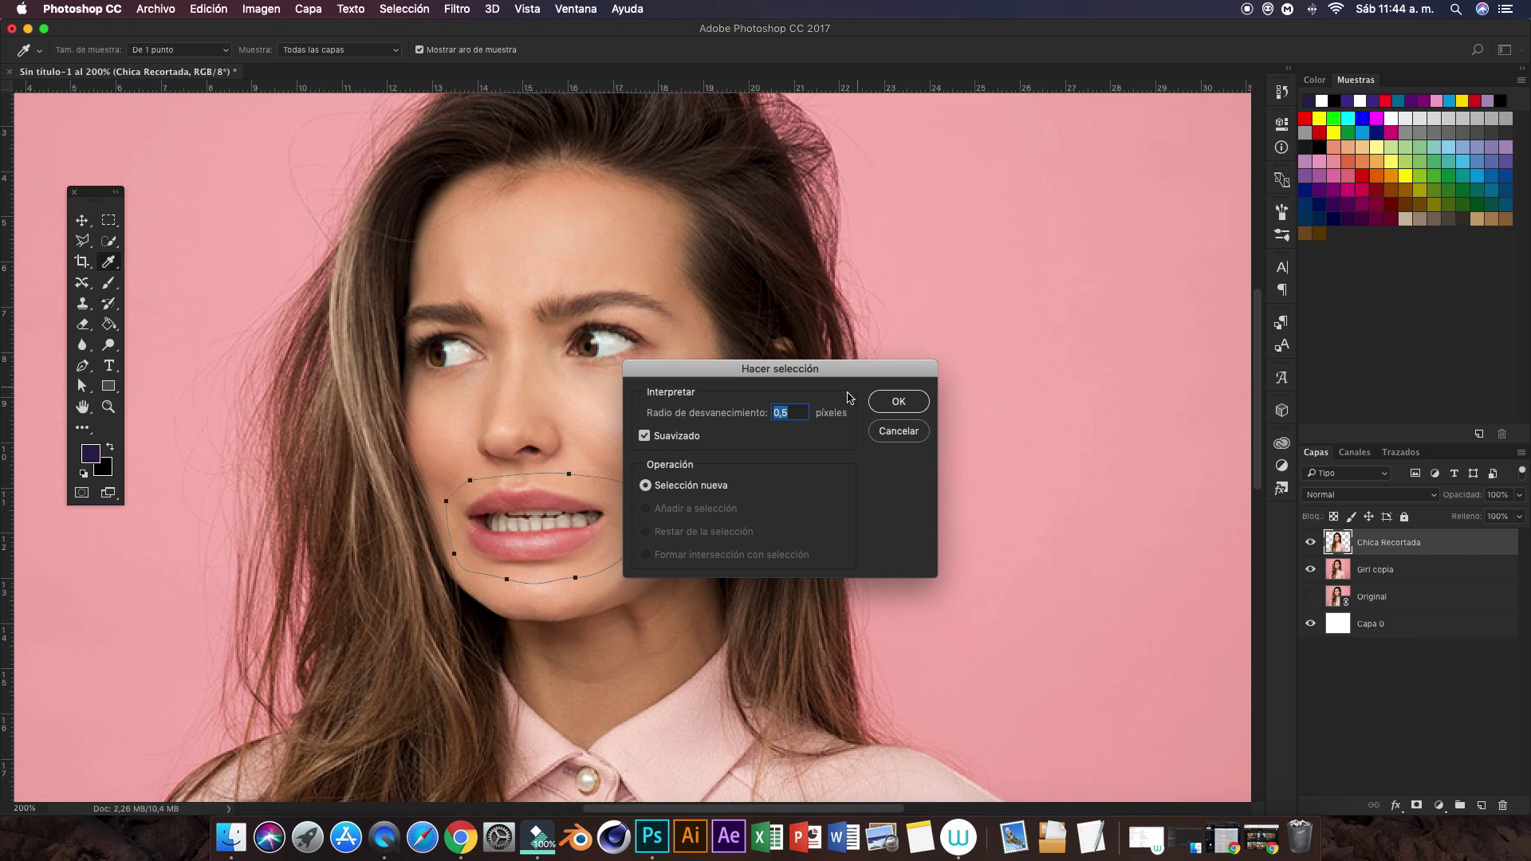
key("BackSpace")
left_click(899, 413)
Step: Copy the mouth to a new layer named Boca and scale it up to about 118%
left_click(81, 220)
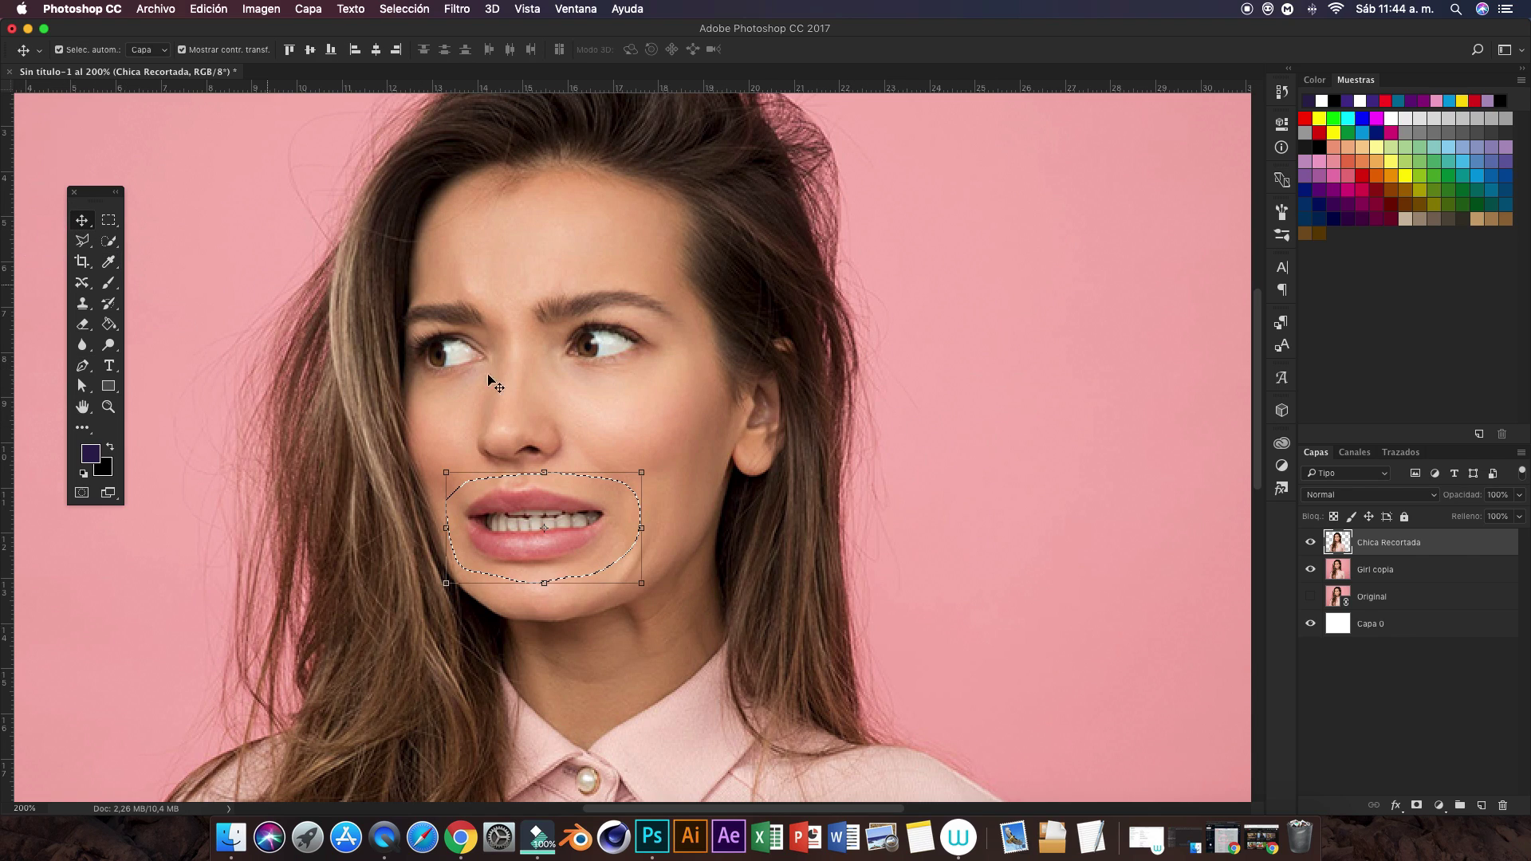
key("super+j")
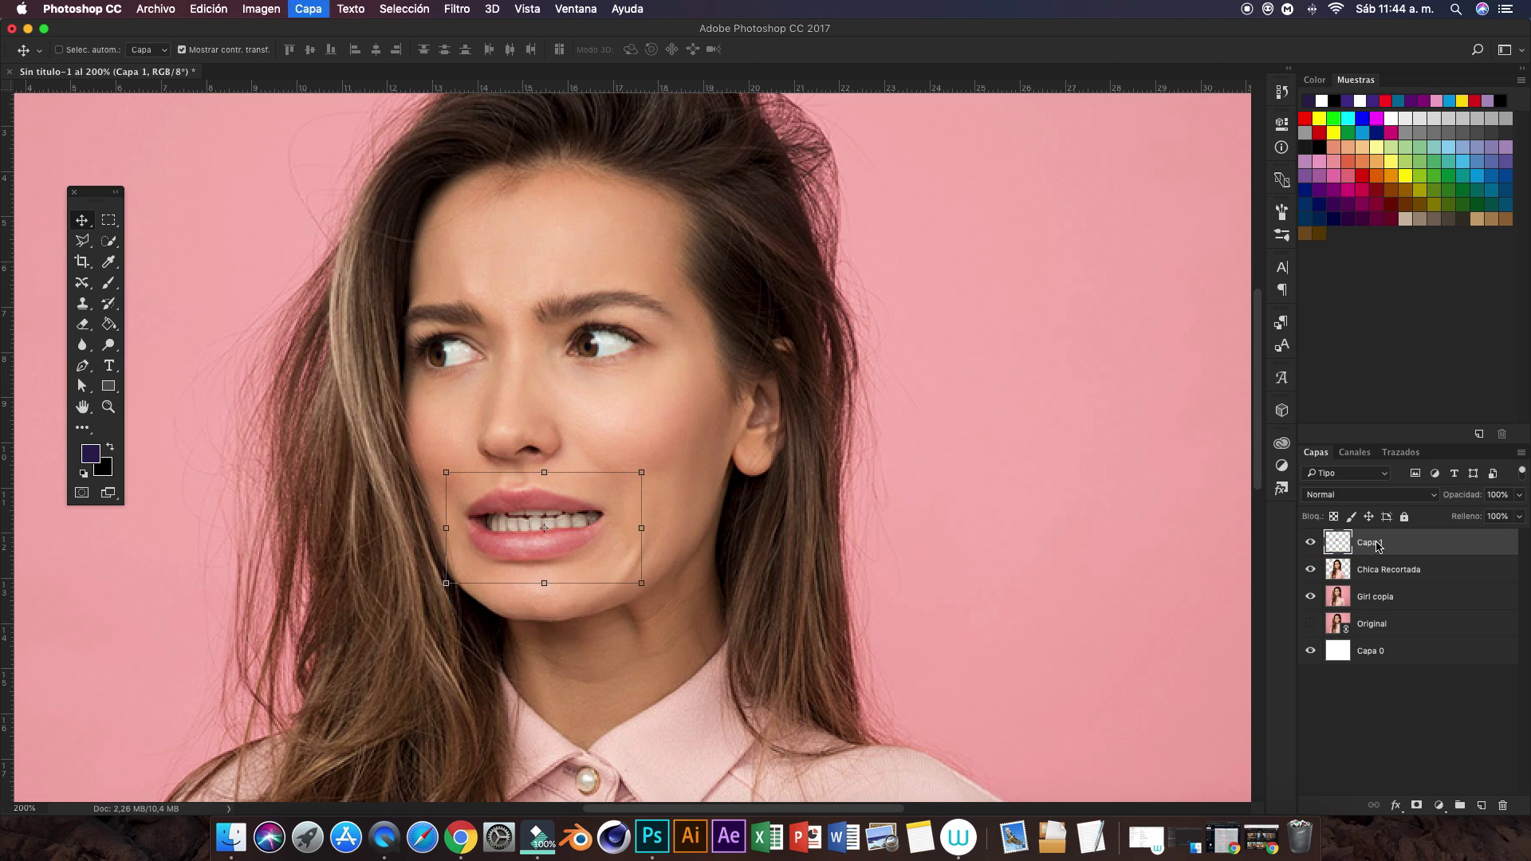
double_click(1368, 543)
type("Boca")
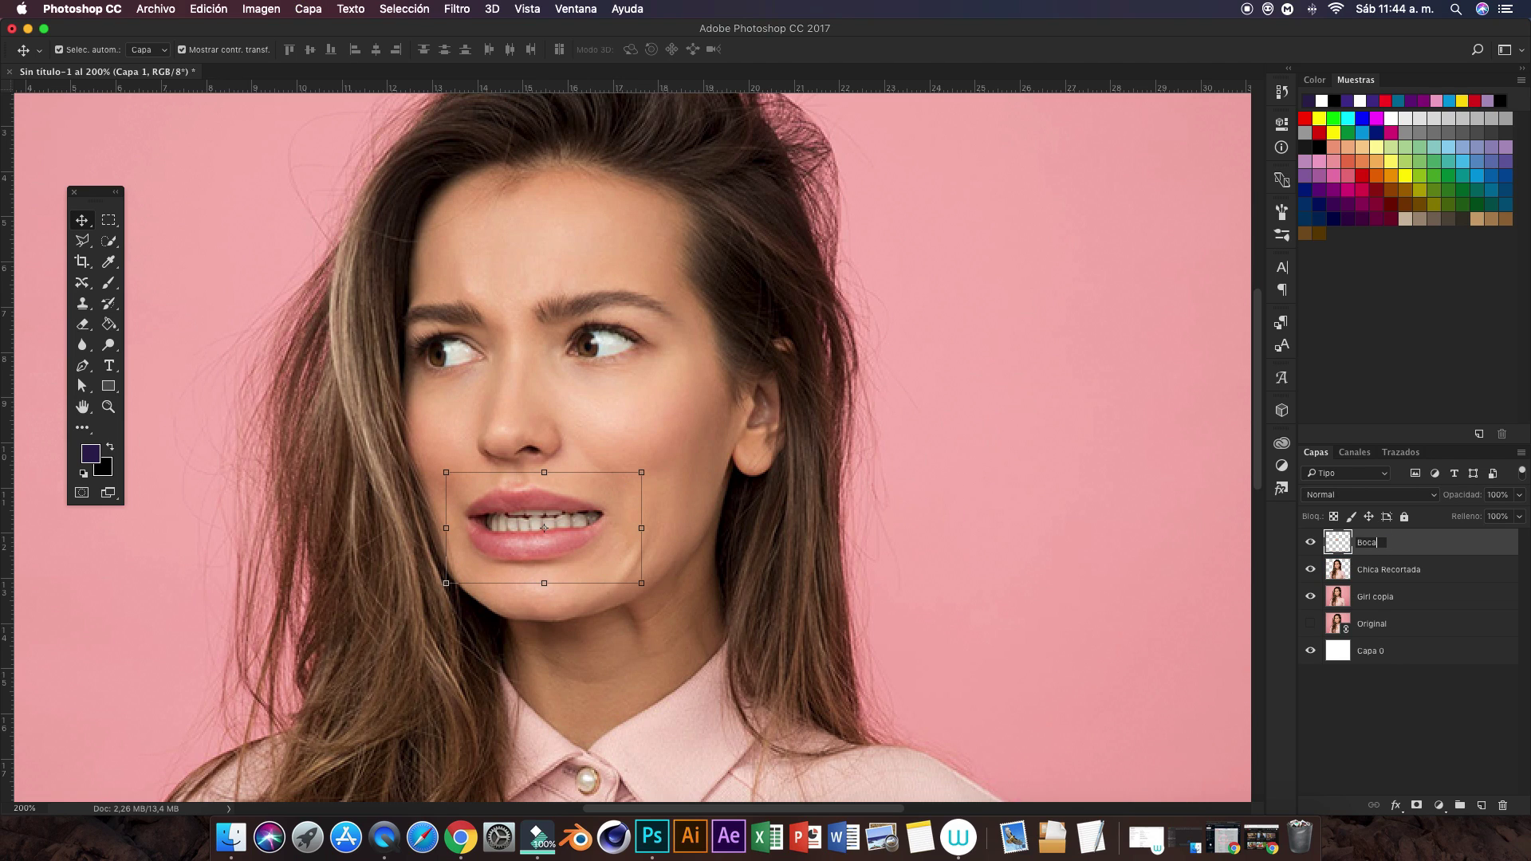
key("Return")
key("super+minus")
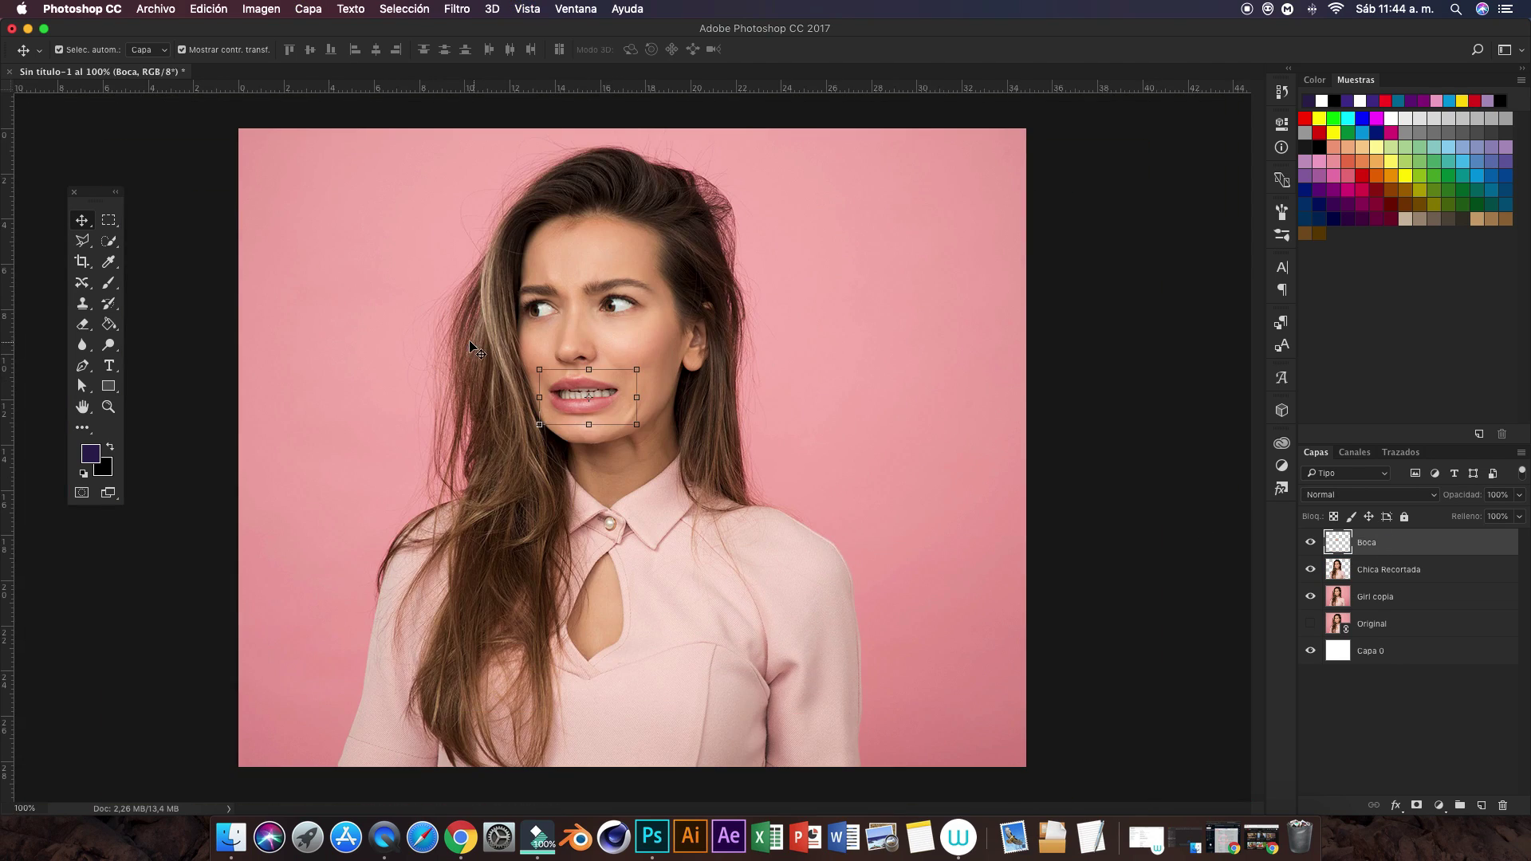
left_click_drag(642, 365, 653, 363)
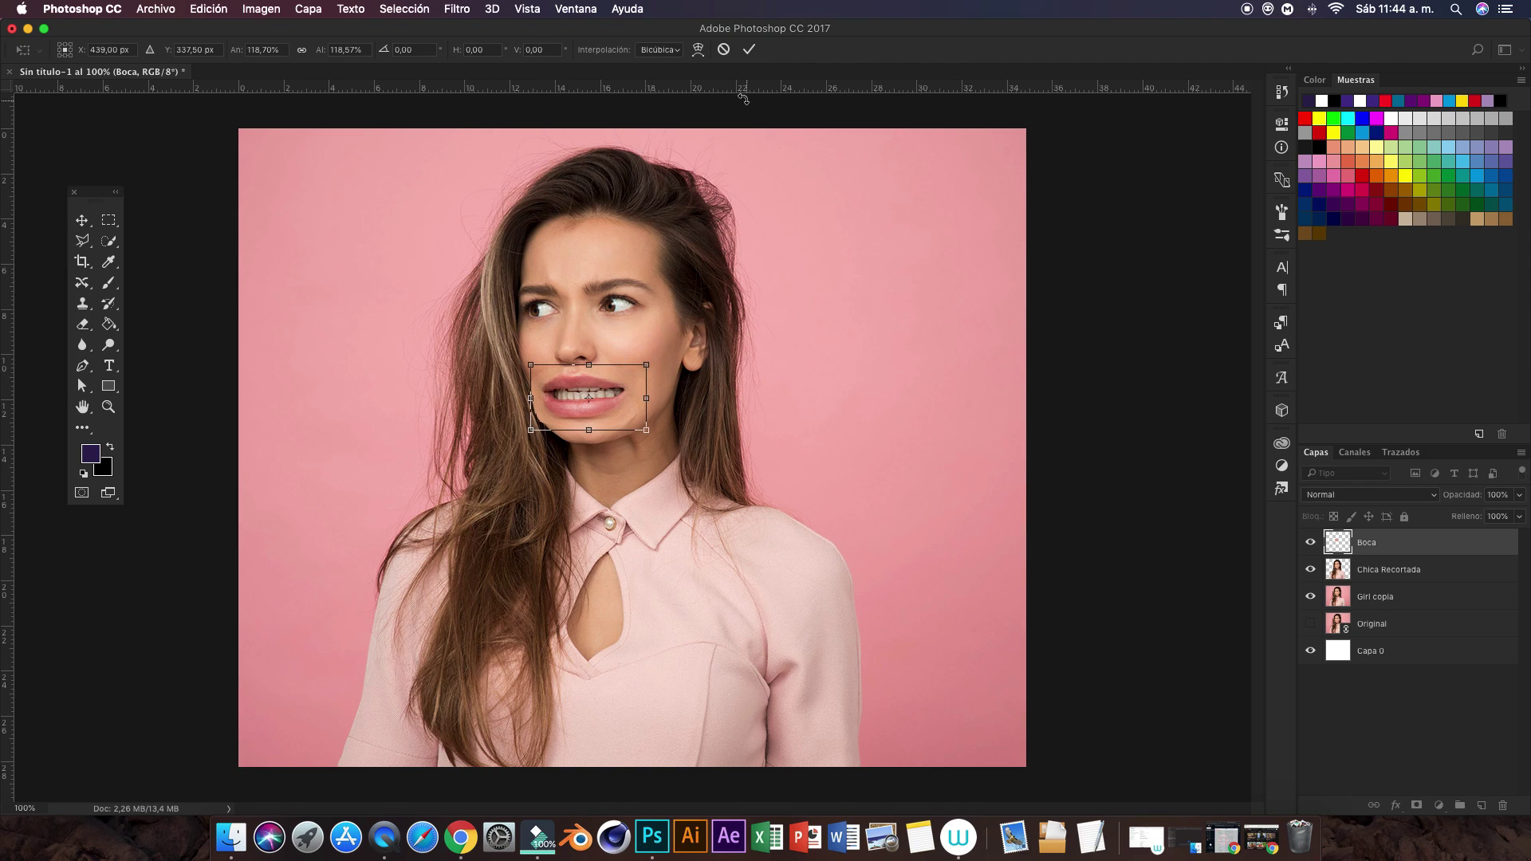
left_click(749, 50)
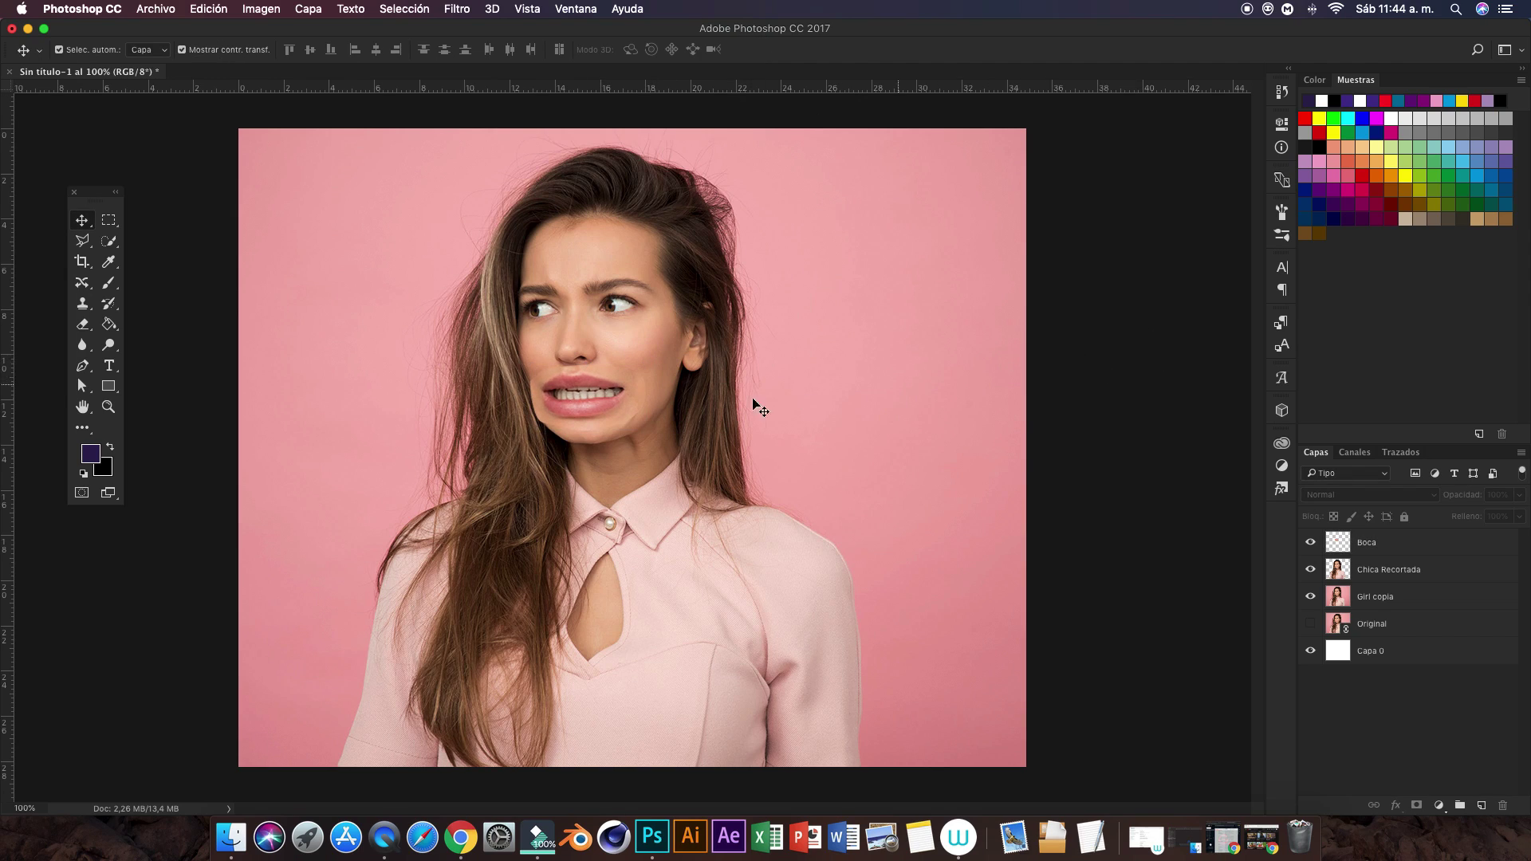
Step: Add a layer mask to Boca and choose a soft round brush of about 27 px
left_click(590, 416)
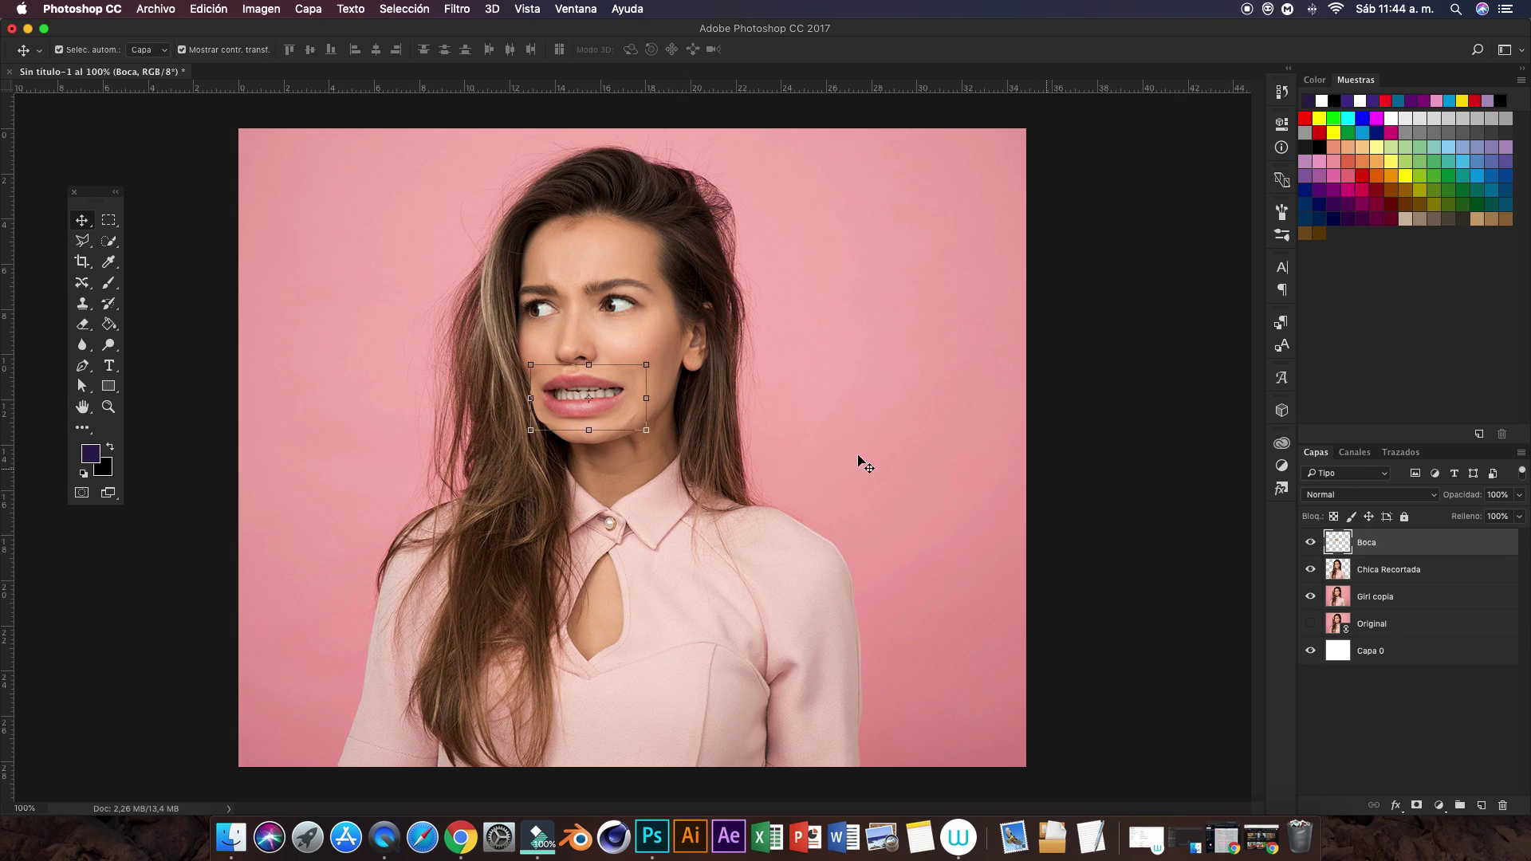
left_click(1416, 806)
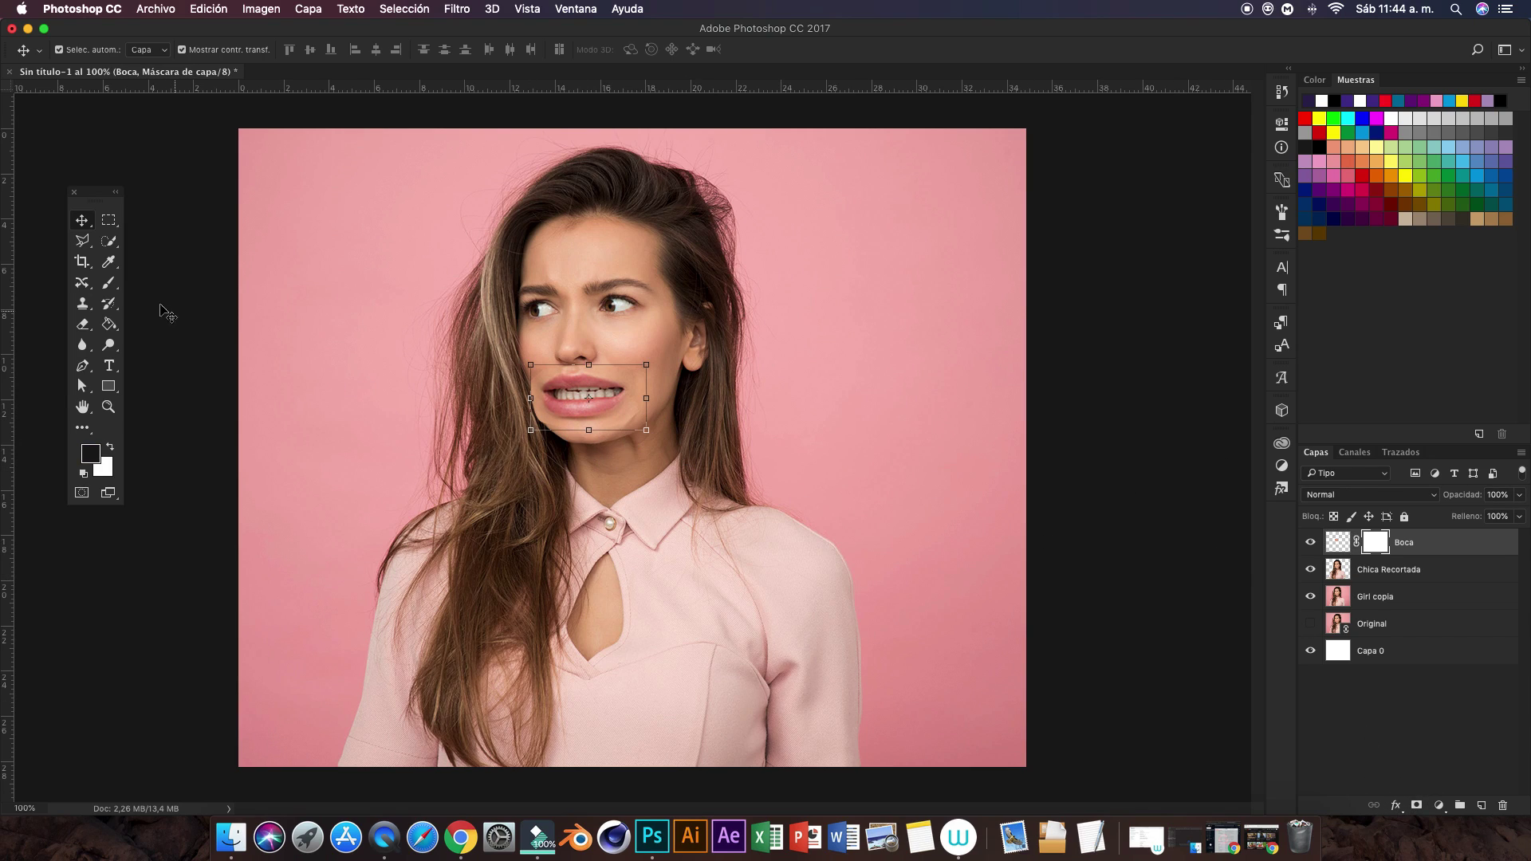
left_click(109, 283)
left_click(83, 53)
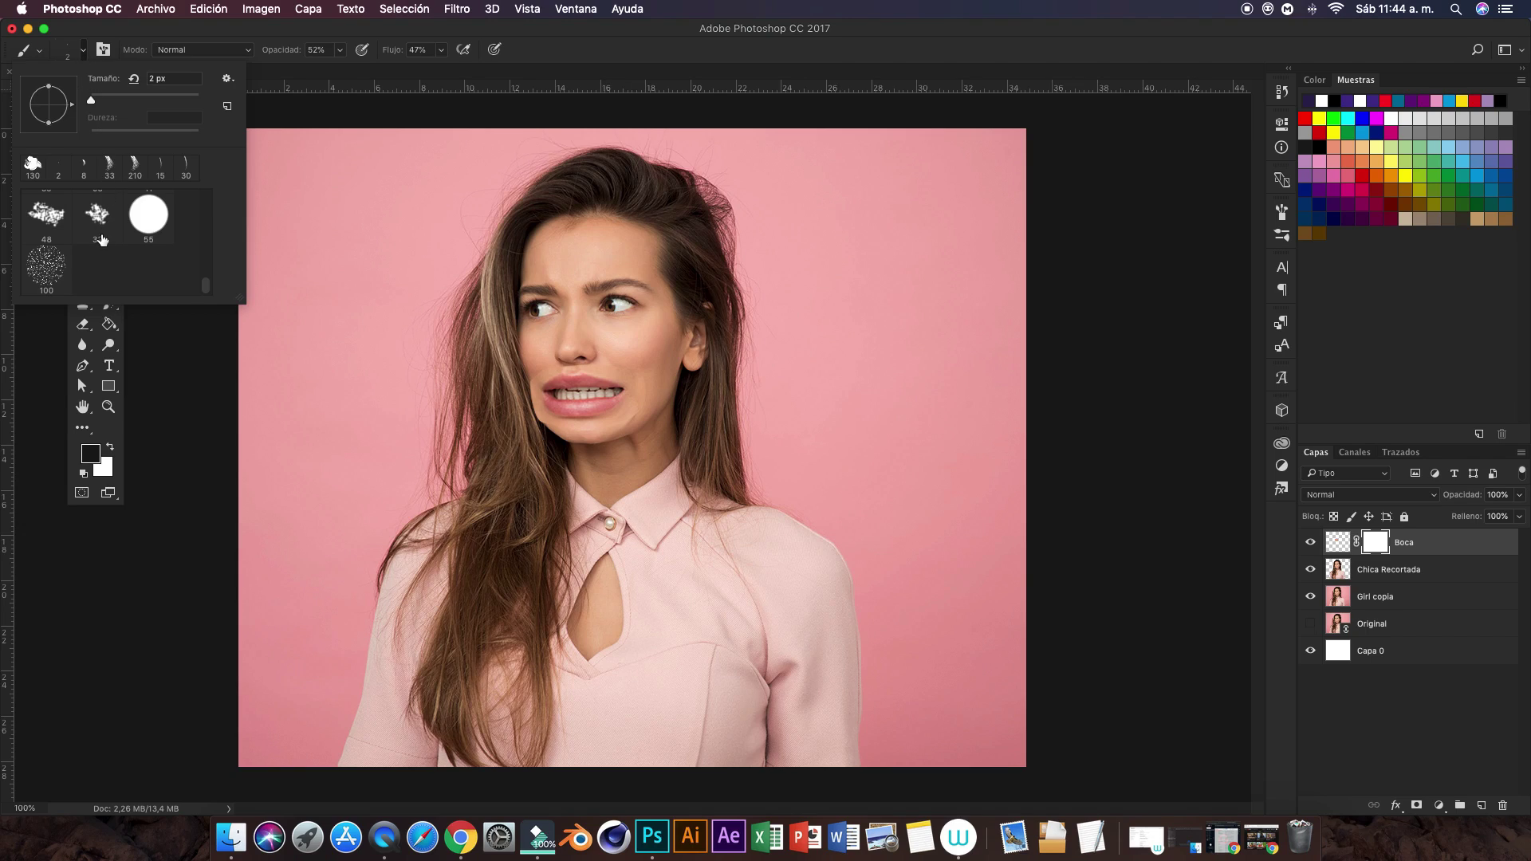
scroll(112, 235, "up", 5)
left_click(59, 223)
left_click(109, 102)
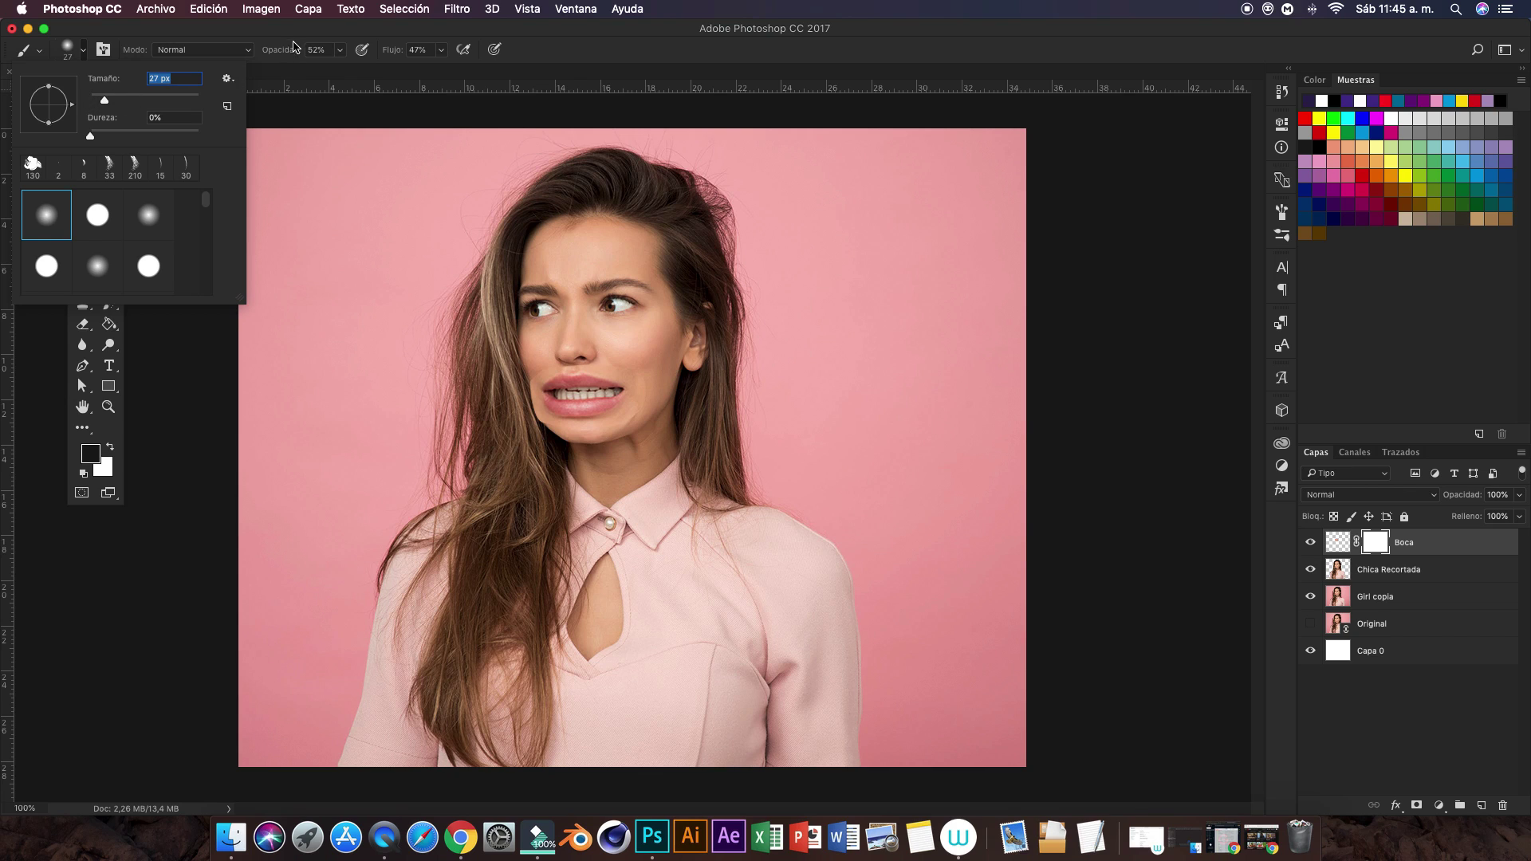
key("Return")
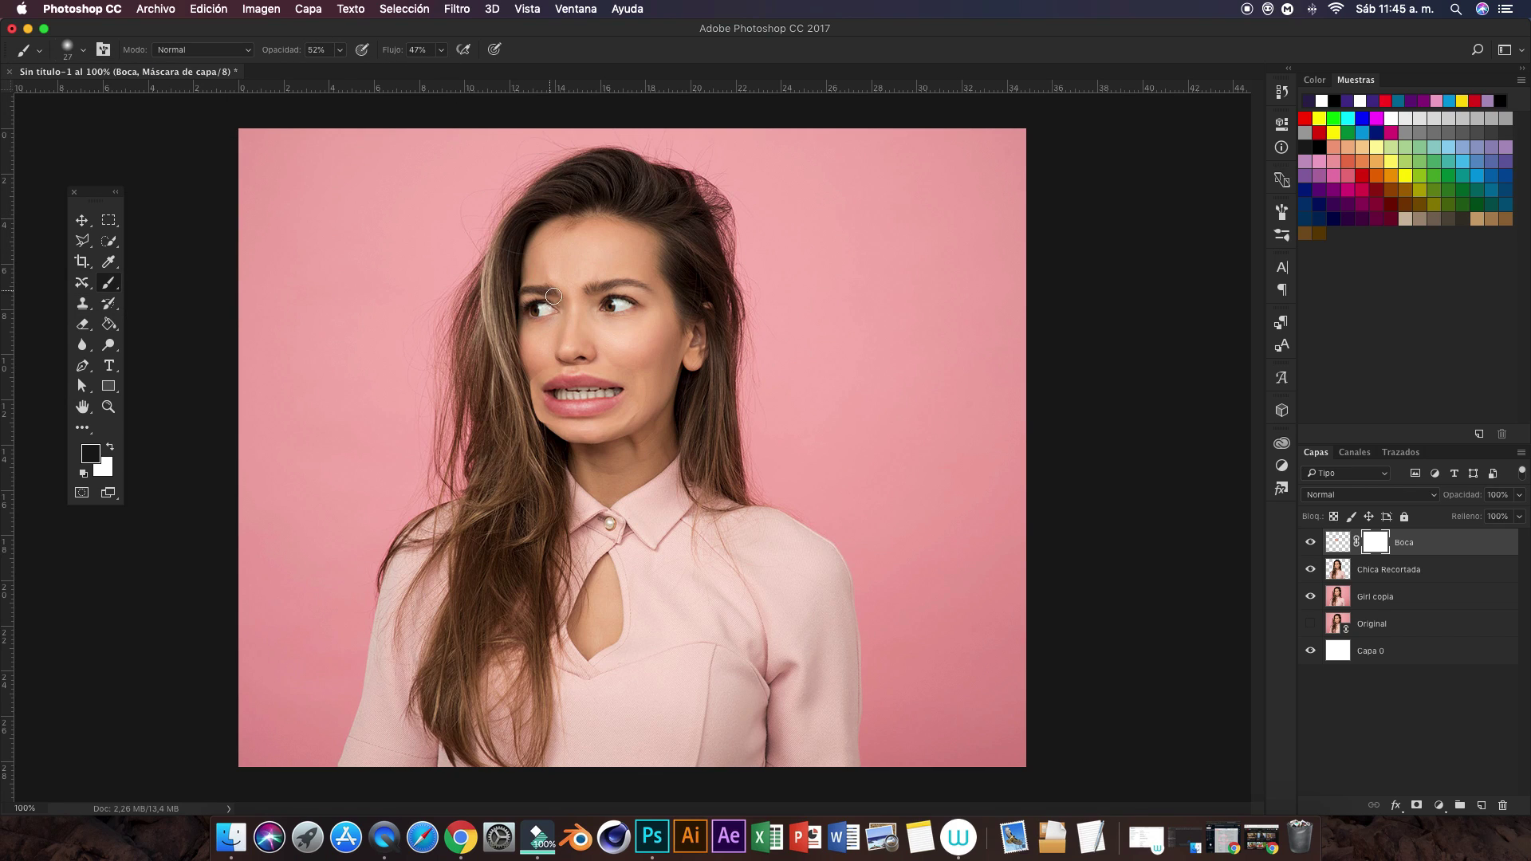
Step: Paint black on the mask to blend the mouth edges near the chin, jaw and upper lip
key("super+plus")
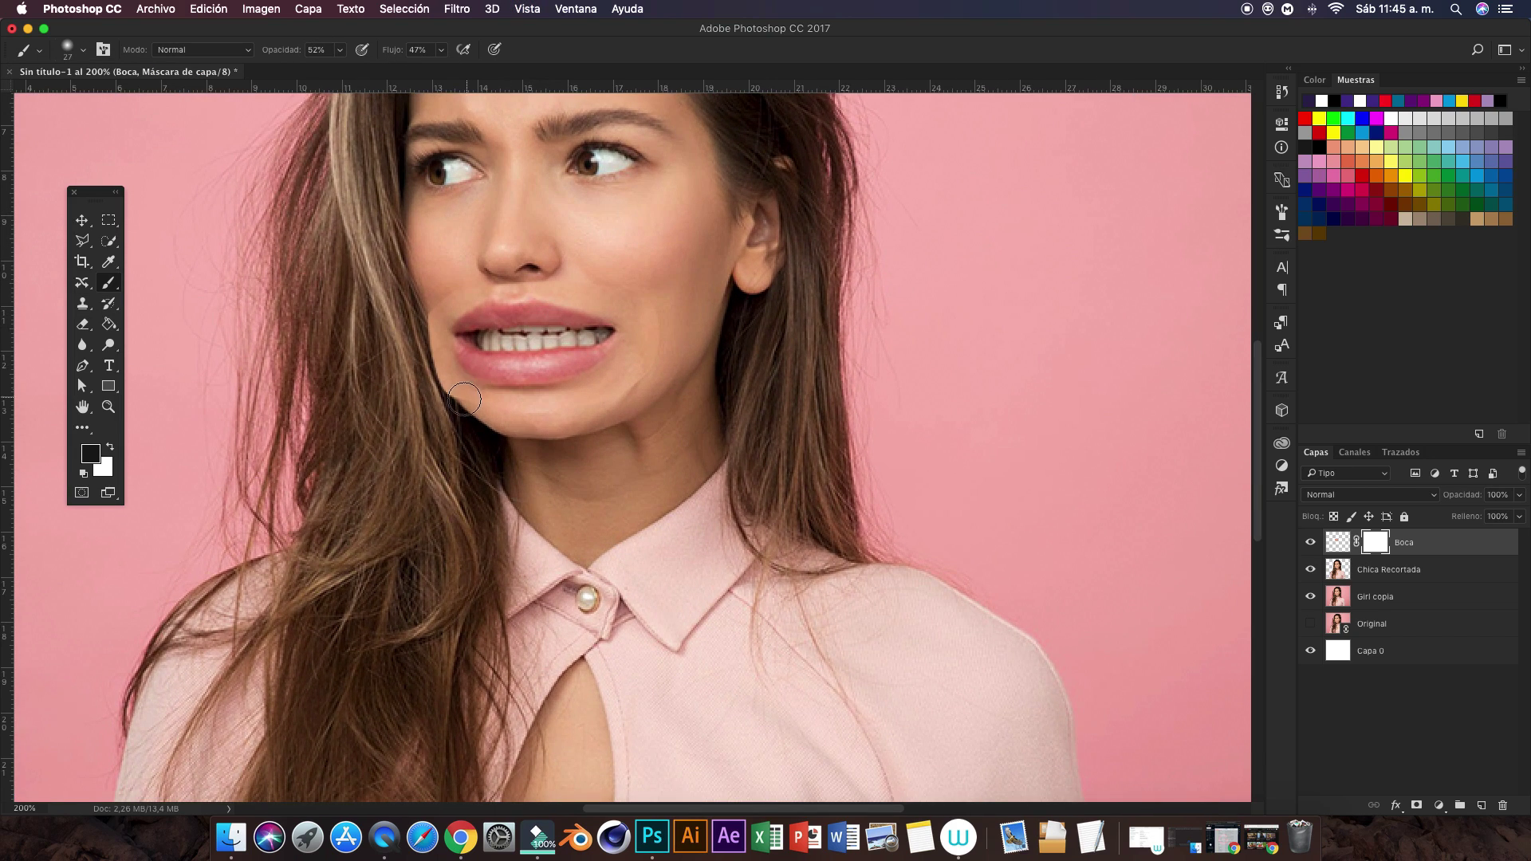
left_click_drag(437, 384, 439, 389)
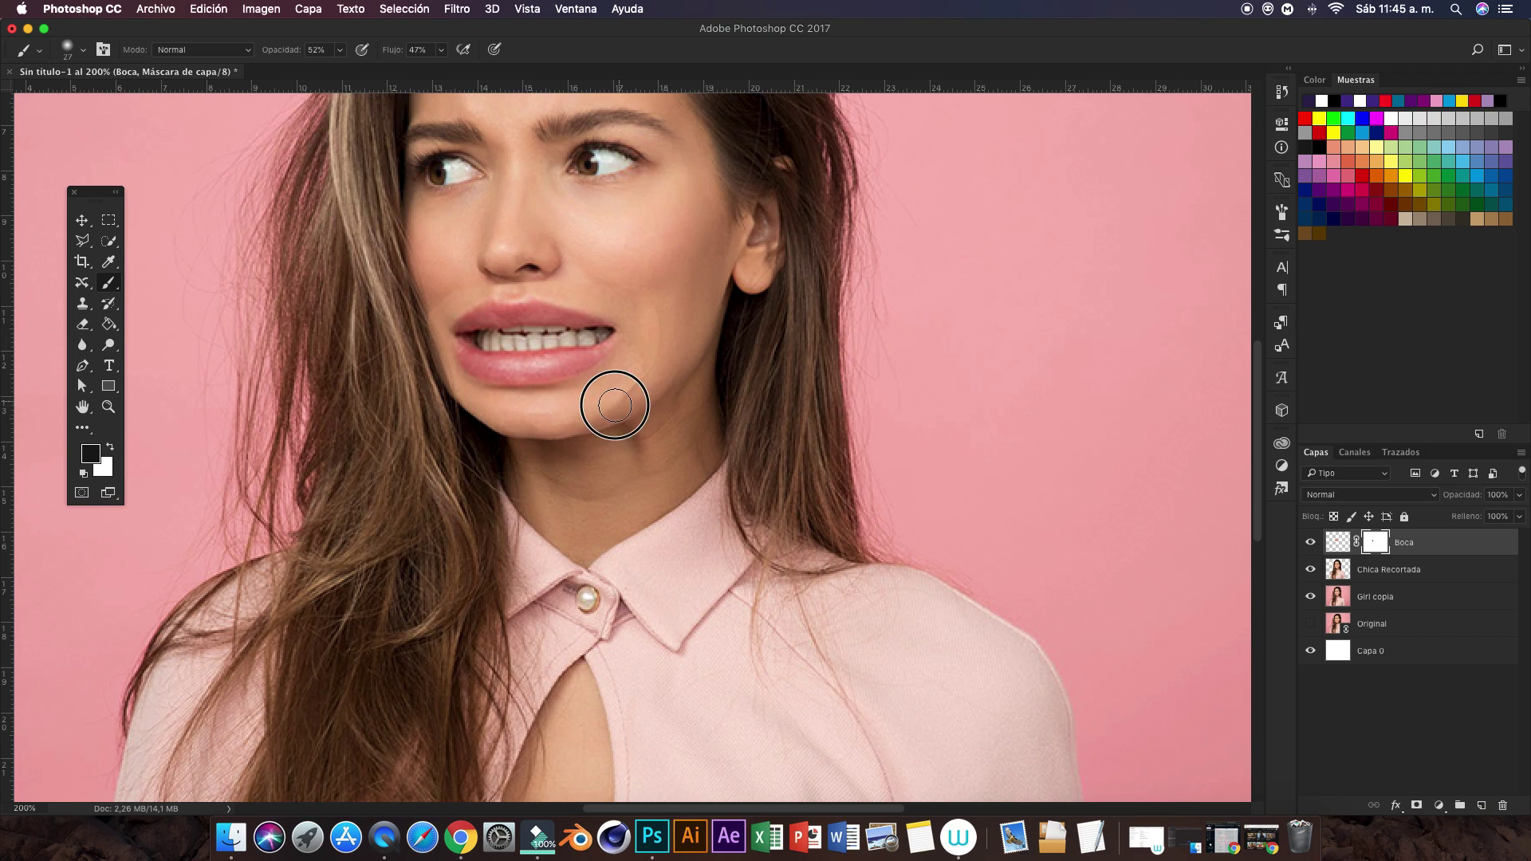
left_click_drag(618, 400, 638, 375)
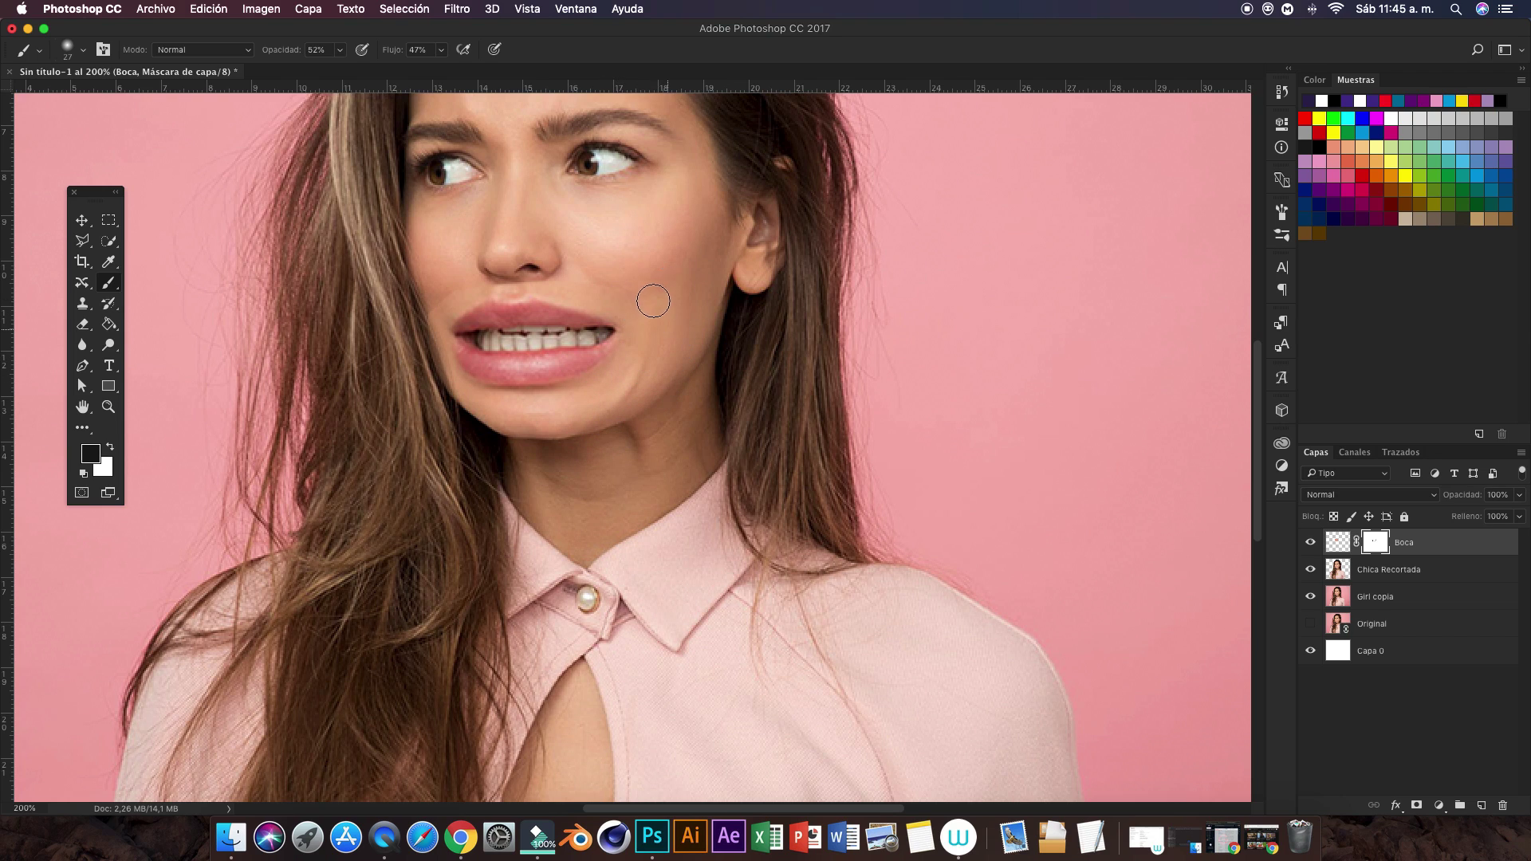
mouse_move(564, 273)
left_mouse_down()
mouse_move(467, 284)
mouse_move(428, 314)
mouse_move(417, 352)
mouse_move(431, 345)
mouse_move(441, 395)
mouse_move(410, 318)
left_mouse_up()
Step: At 70% brush flow, blend the jawline, the seam under the nose, the cheeks and the chin
left_click_drag(439, 51, 462, 64)
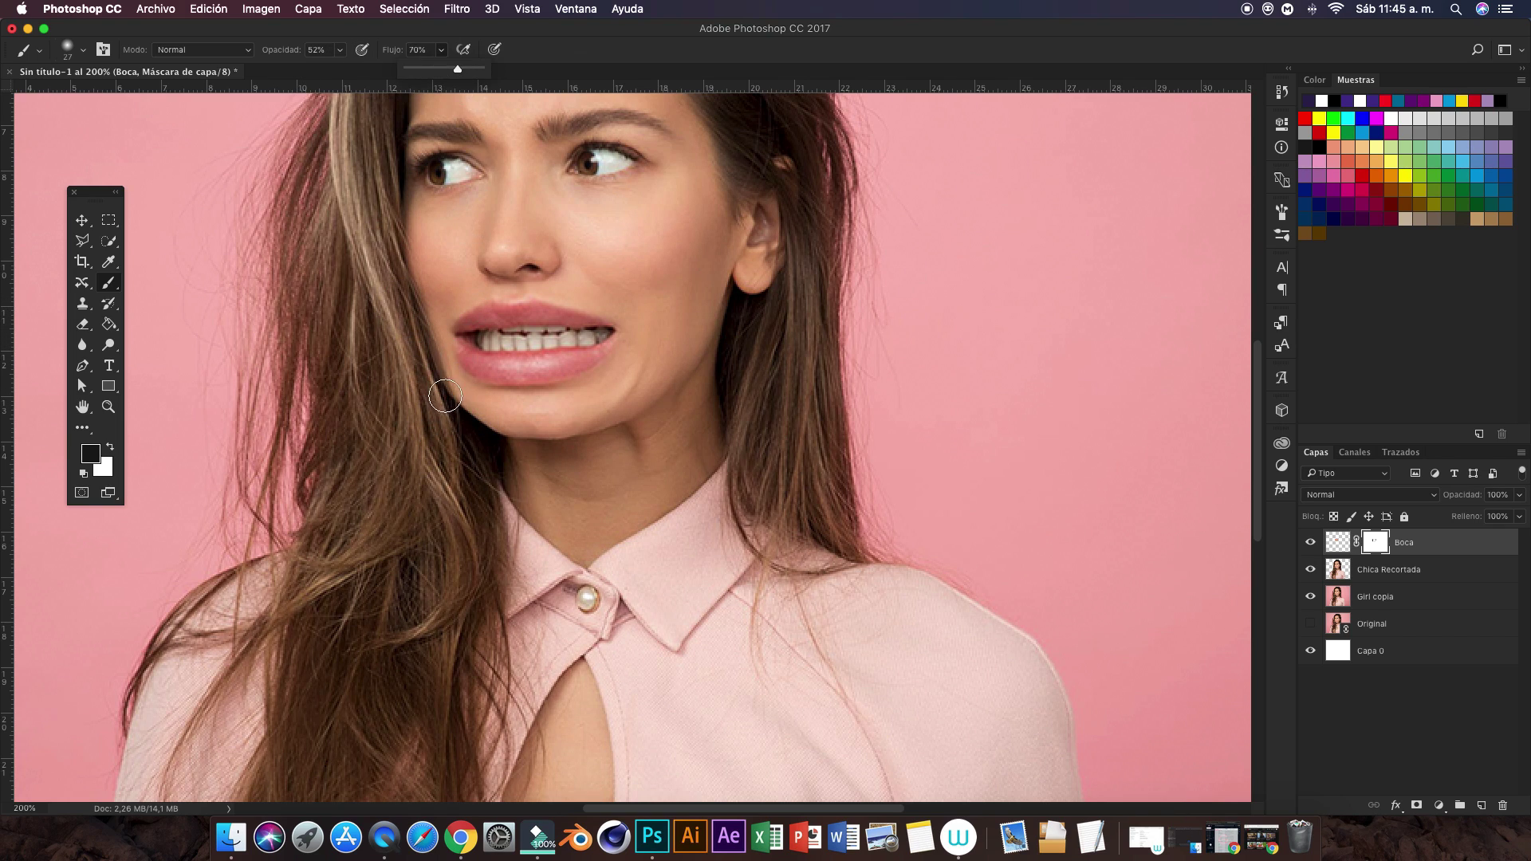
mouse_move(441, 403)
left_mouse_down()
mouse_move(530, 420)
mouse_move(625, 399)
left_mouse_up()
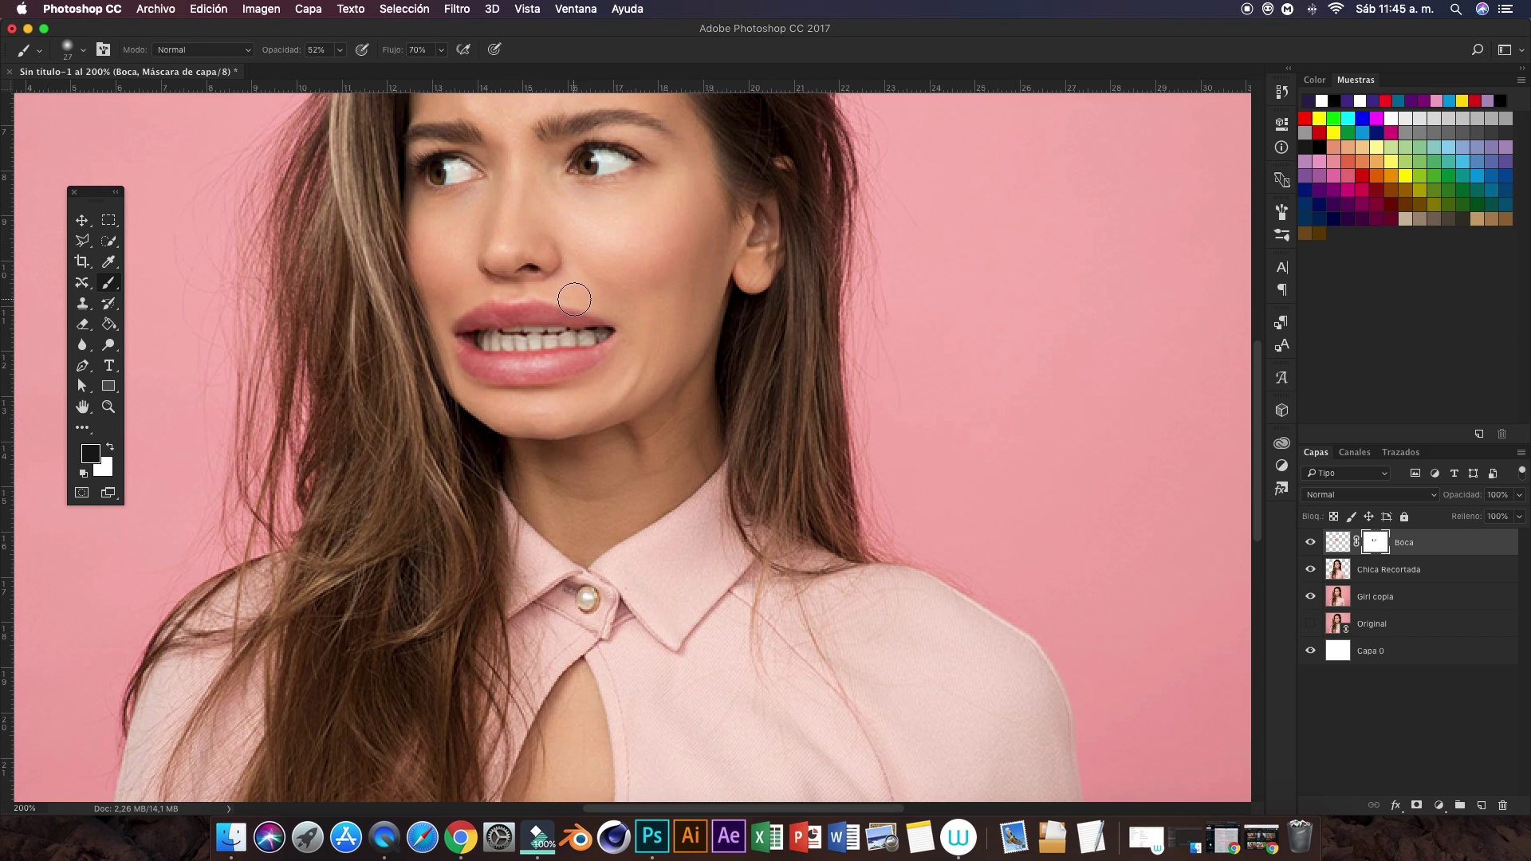
left_click(524, 279)
left_click(523, 278)
left_click(612, 273)
left_click(506, 260)
left_click(416, 325)
left_click(631, 407)
left_click_drag(631, 408, 649, 359)
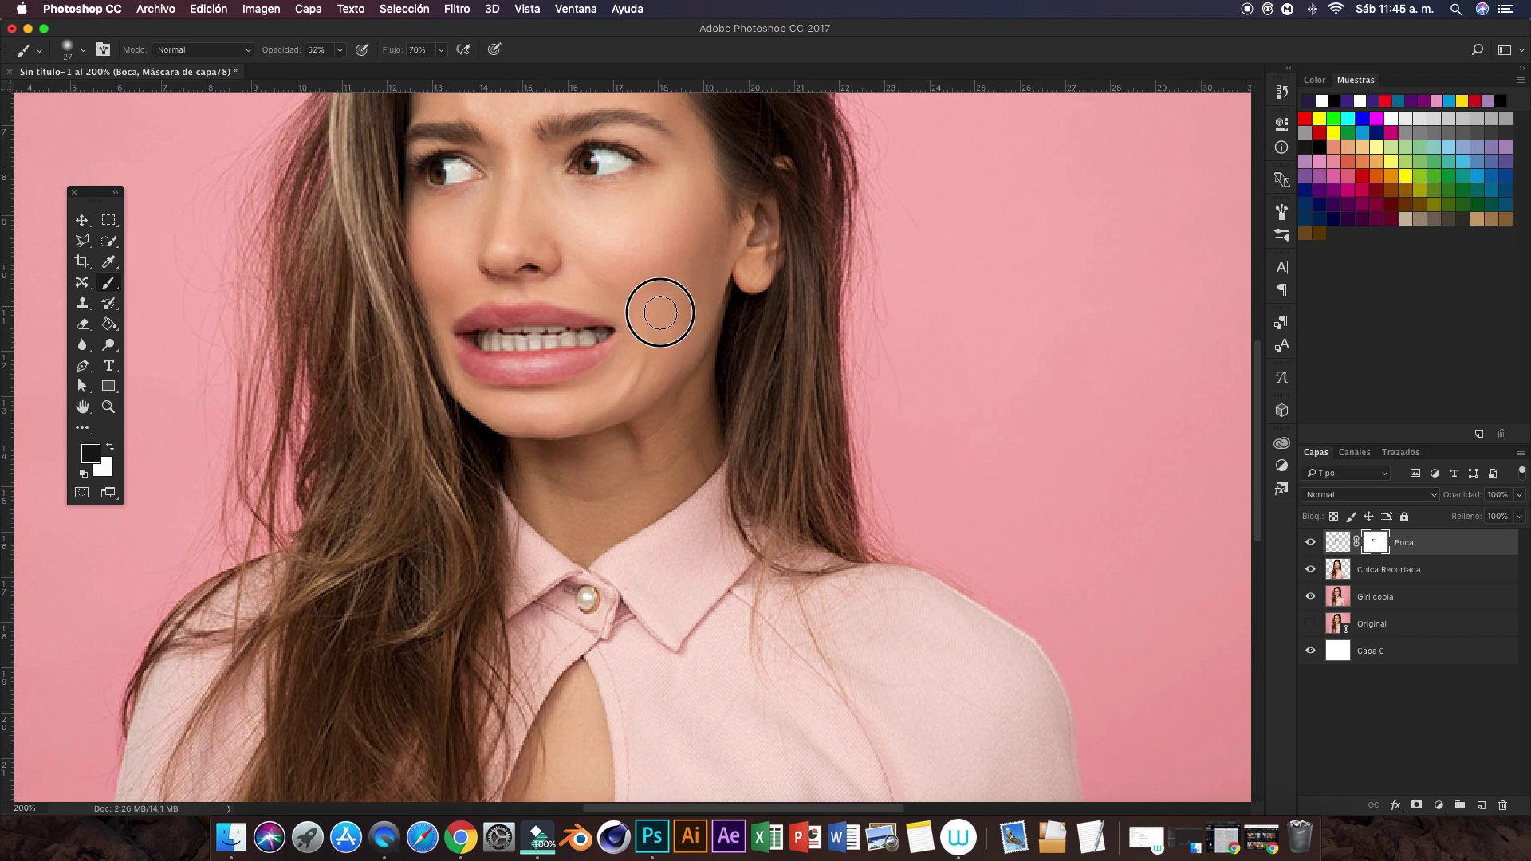
Step: Zoom out to check the mouth blend over the whole photo, then zoom back onto the face
key("super+0")
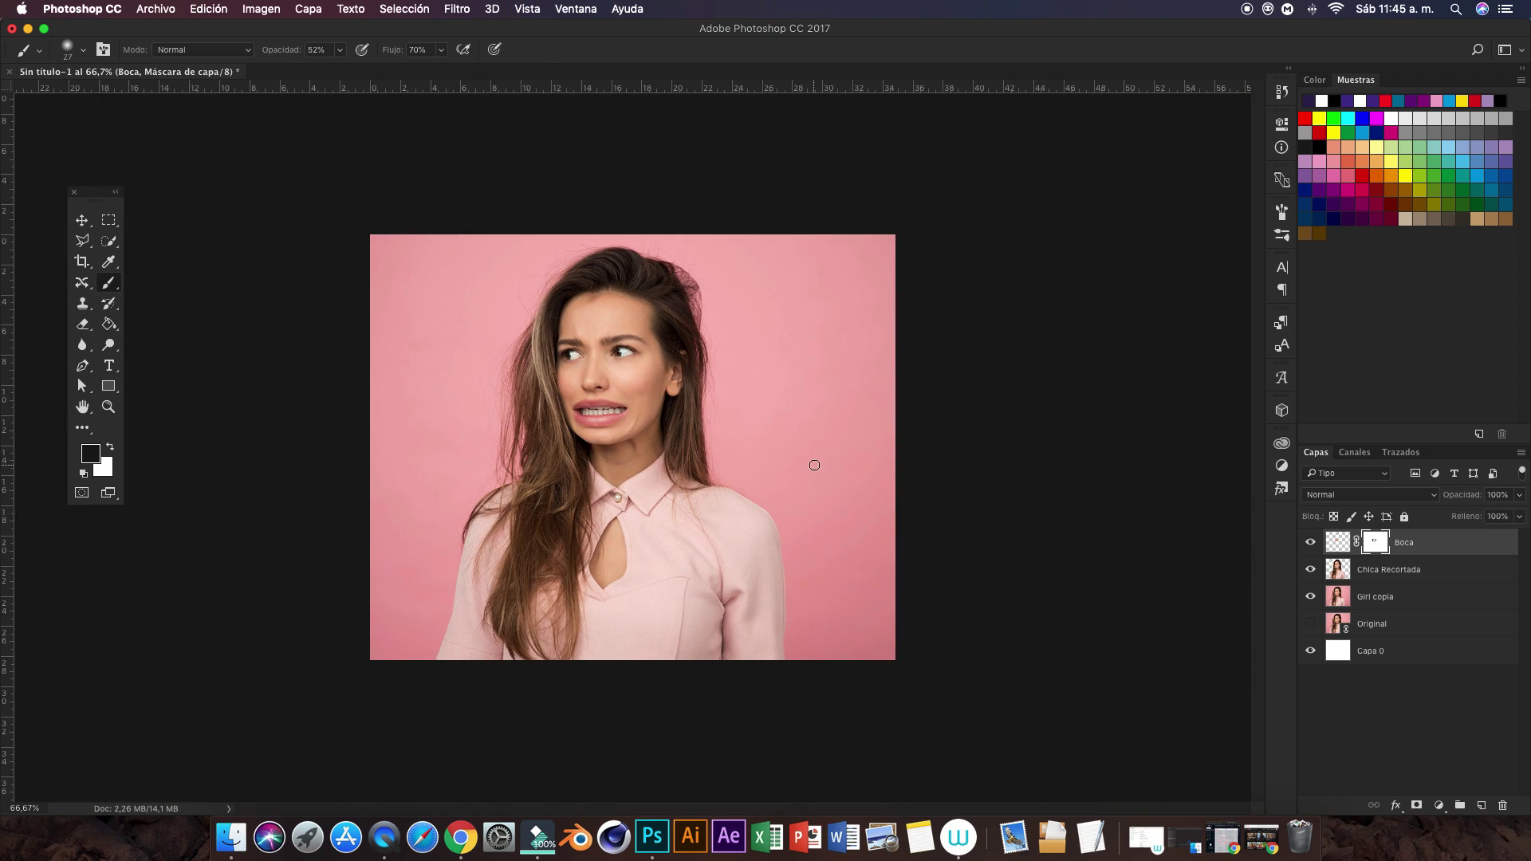
key("super+plus")
key("super+plus")
scroll(574, 283, "up", 2)
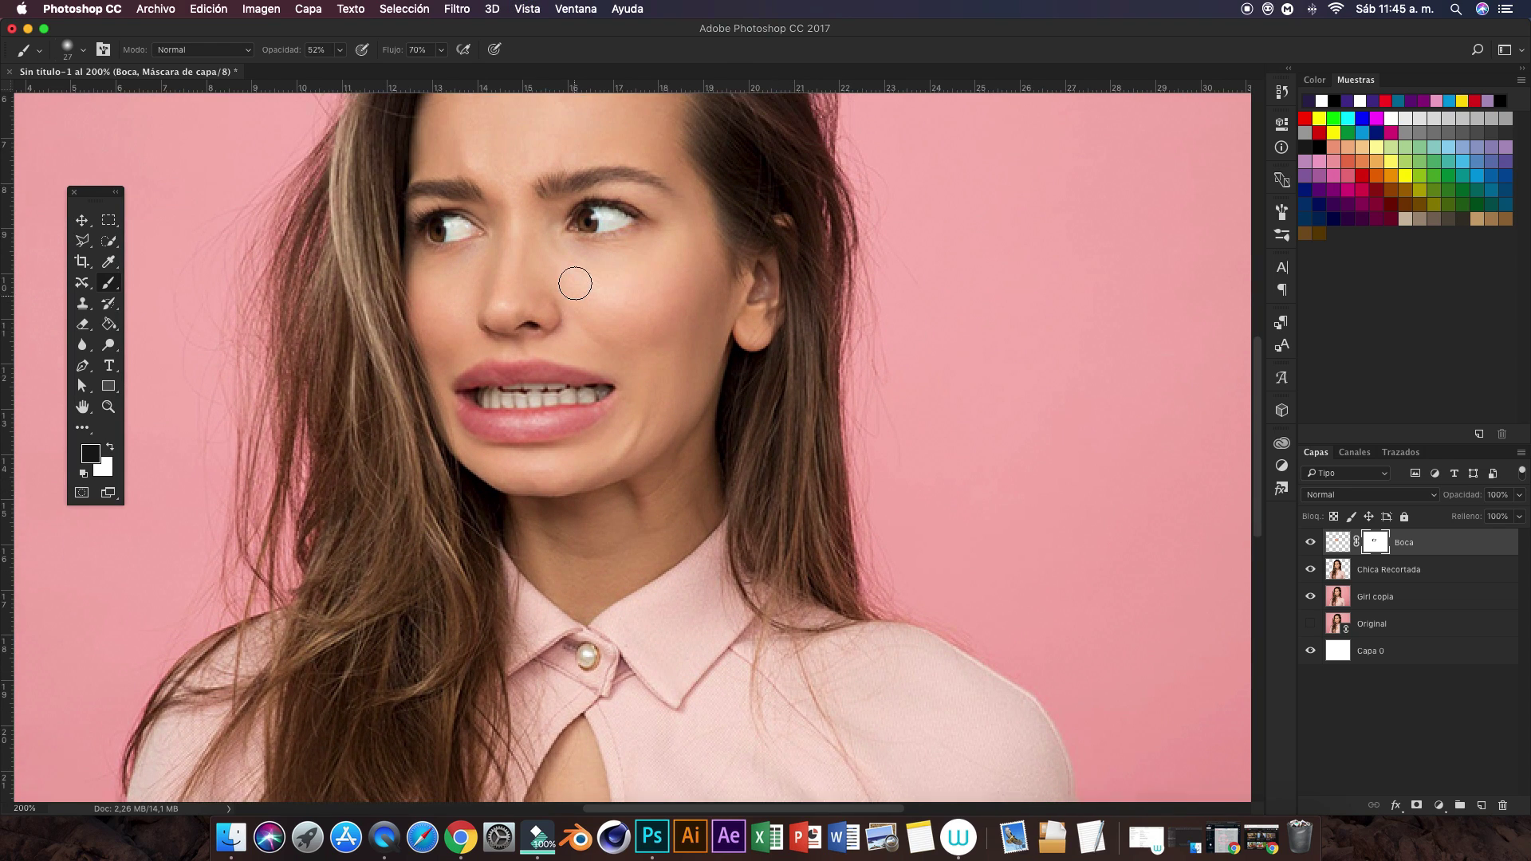
scroll(380, 341, "up", 1)
left_click(82, 220)
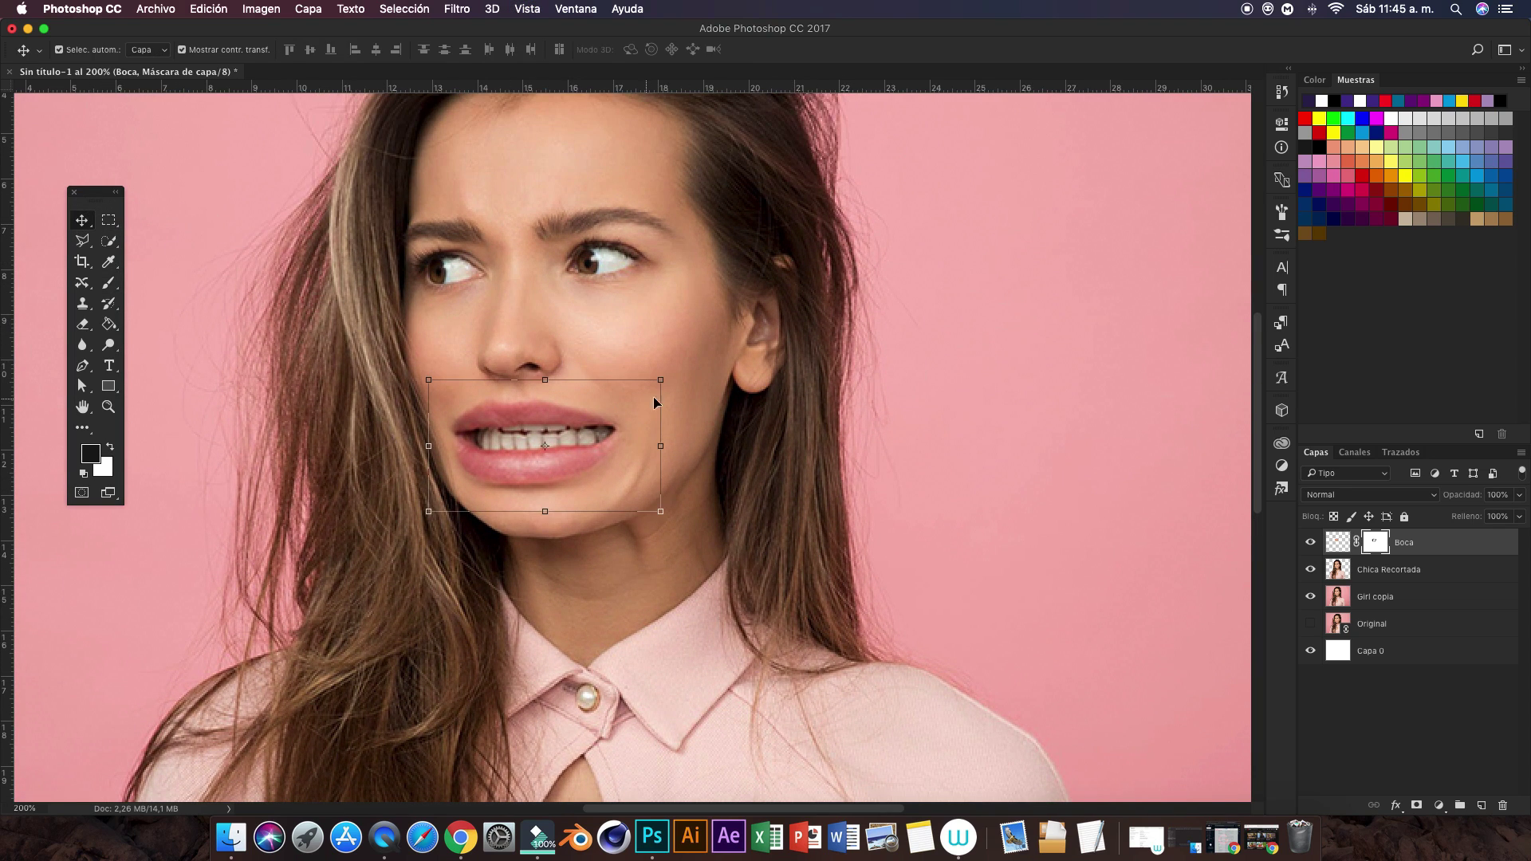
Step: On the Chica Recortada layer, Pen-trace the right-hand eye and make it a selection
left_click(1337, 542)
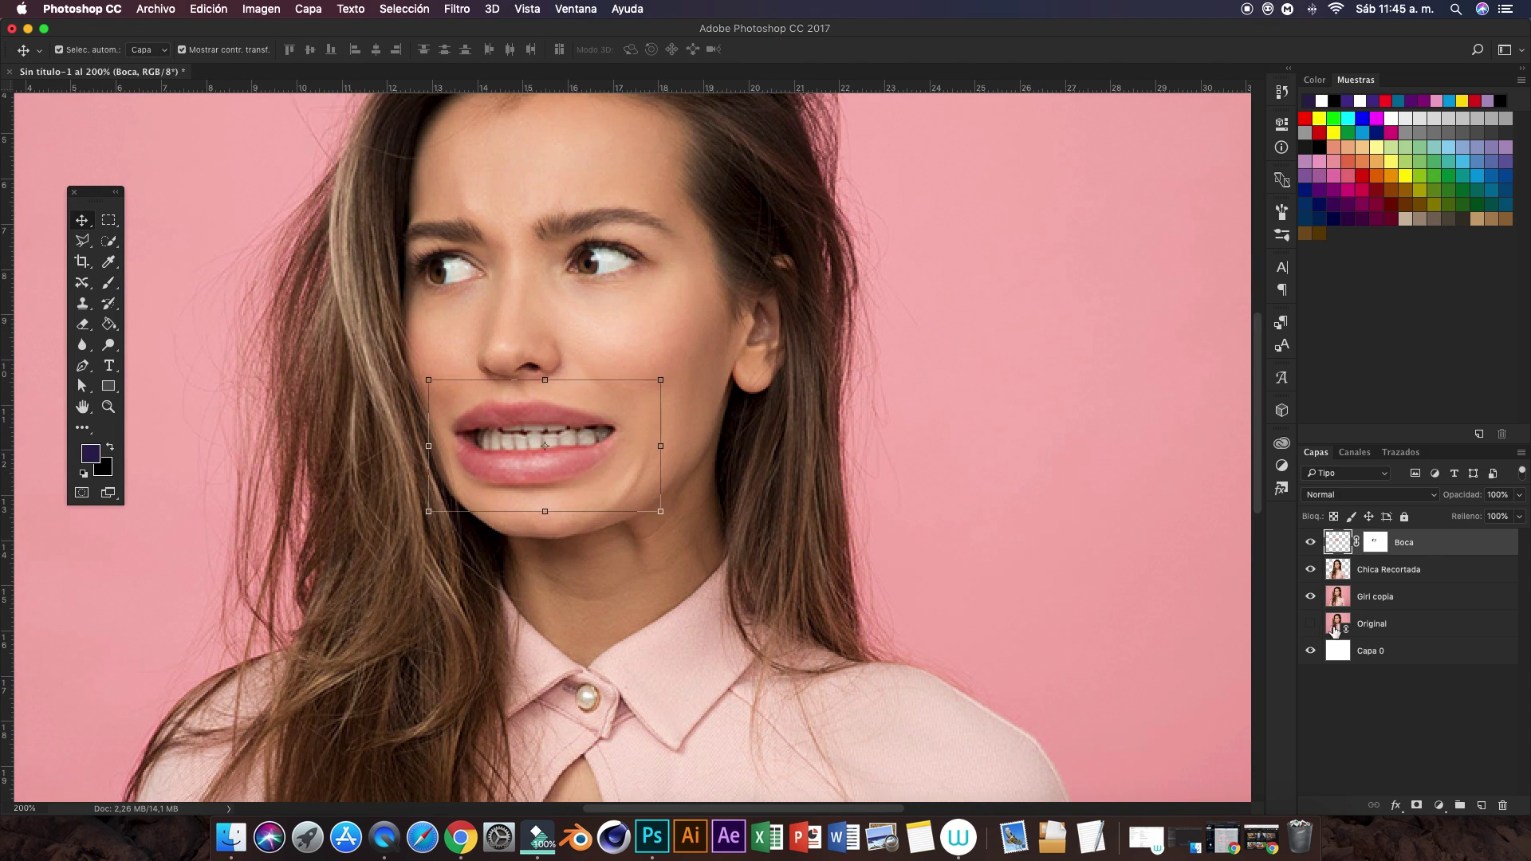
left_click(1392, 569)
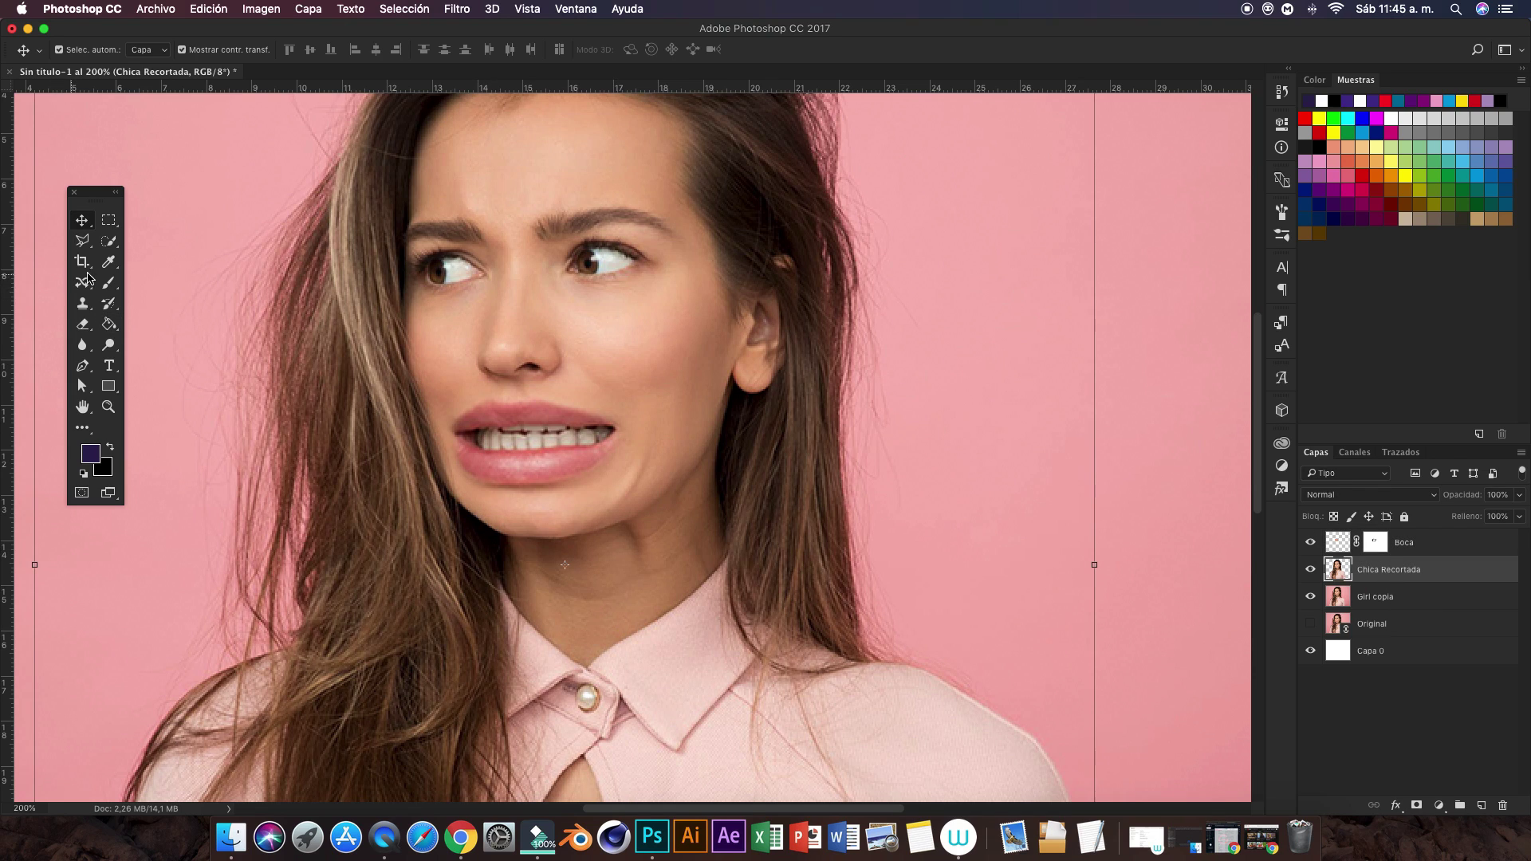
left_click(83, 365)
scroll(526, 402, "up", 5)
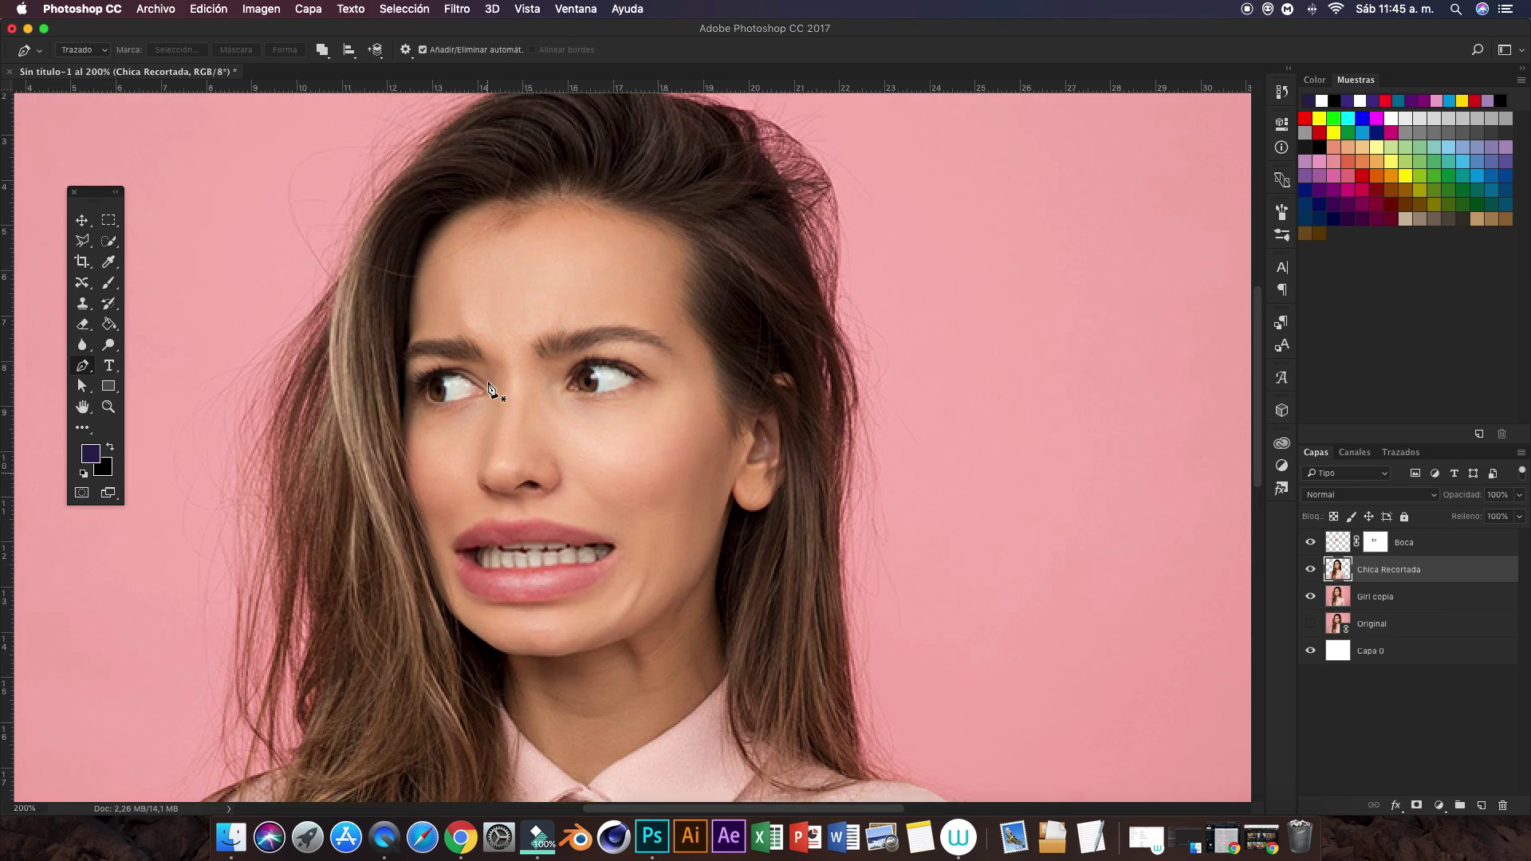
left_click(524, 409)
left_click(573, 380)
left_click(684, 471)
left_click(582, 485)
left_click(543, 468)
left_click(524, 409)
right_click(524, 410)
key("Return")
Step: Copy the eye to a new layer named Ojo Derecho and enlarge it to about 116%
key("ctrl+j")
type("Ojo Derecho")
key("Return")
key("v")
left_click_drag(684, 378, 694, 369)
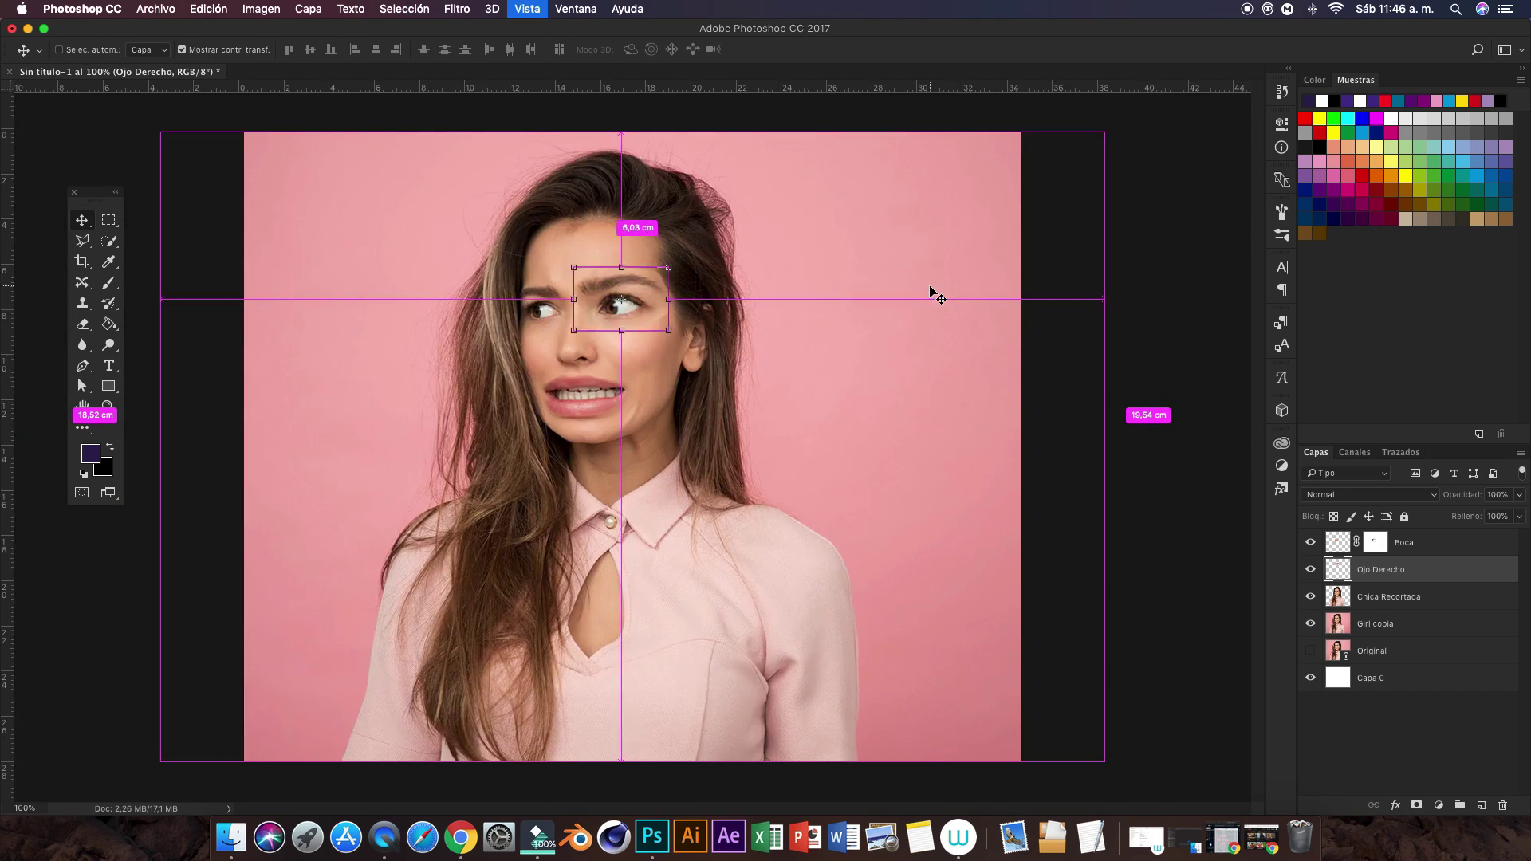
left_click_drag(930, 293, 1050, 341)
Step: Add a layer mask to Ojo Derecho and pick the Brush with default black and white colours
scroll(1051, 341, "up", 5)
left_click(1403, 569)
left_click(1416, 805)
key("b")
key("d")
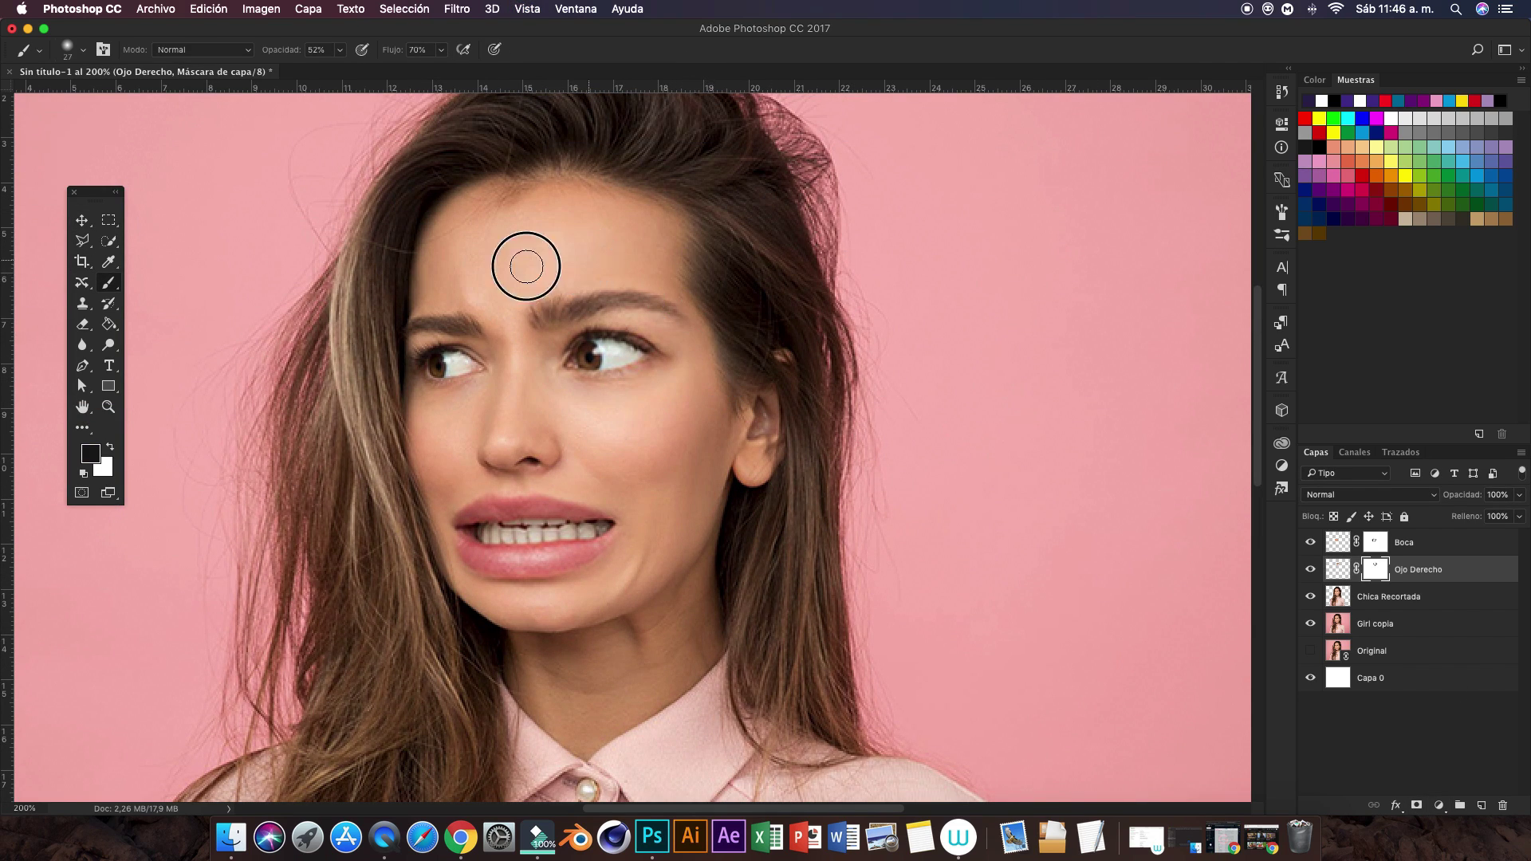
key("ctrl+minus")
key("ctrl+minus")
key("ctrl+plus")
key("ctrl+plus")
scroll(805, 530, "up", 3)
Step: Outline the left eye with the Pen and copy it to a new layer named 'Ojo Izquierdo'
key("p")
left_click(411, 266)
left_click(477, 258)
left_click_drag(474, 360, 463, 365)
left_click(411, 267)
right_click(411, 267)
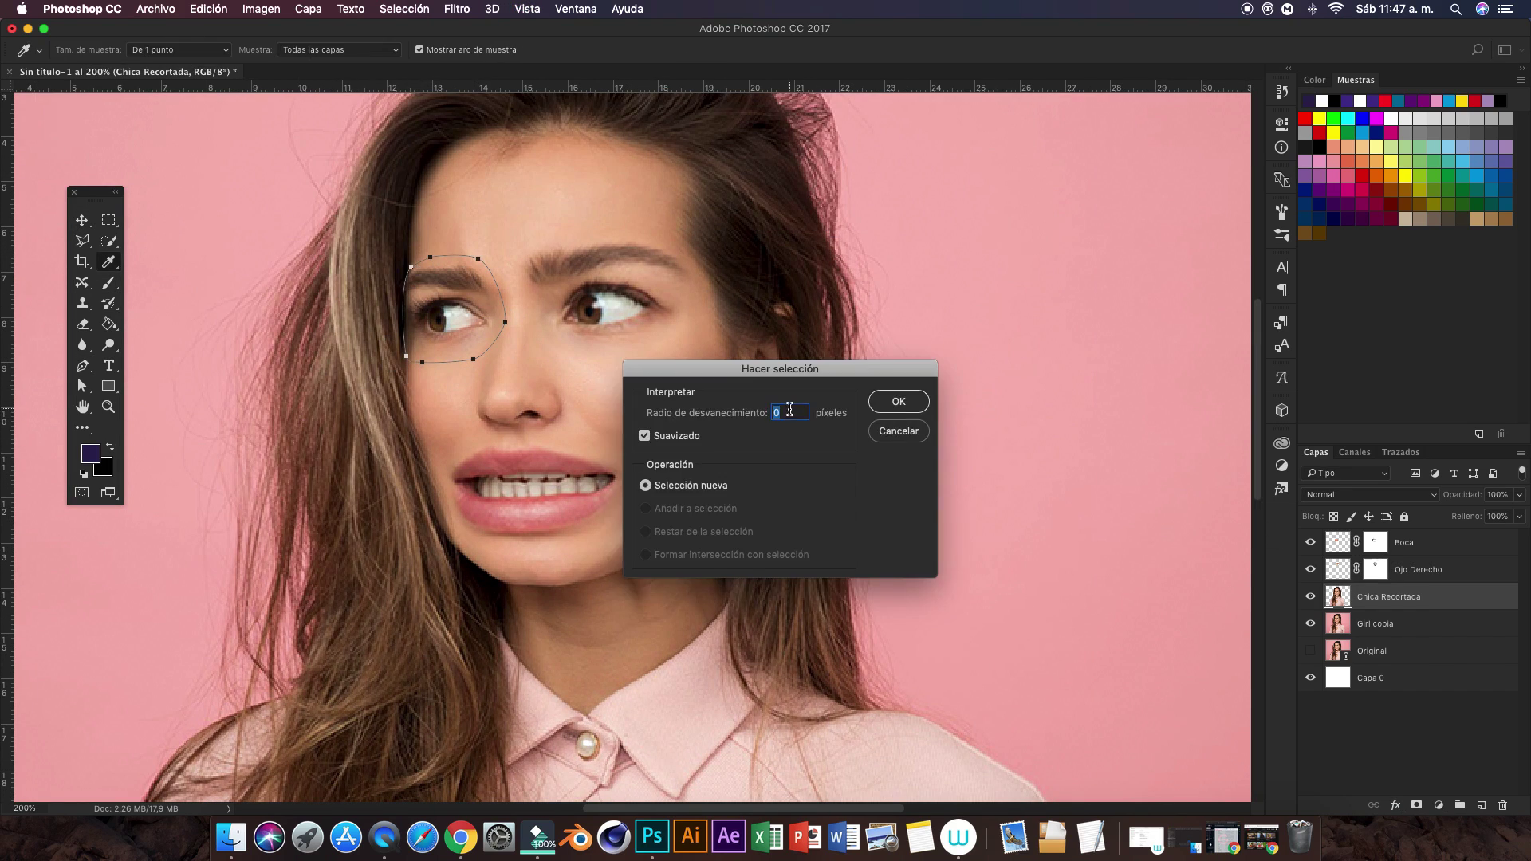
key("Return")
key("ctrl+j")
double_click(1367, 597)
type("Ojo Izquierdo")
key("Return")
Step: Mask and enlarge the eye, set up a black/white brush, then view the image at 100%
left_click(1416, 805)
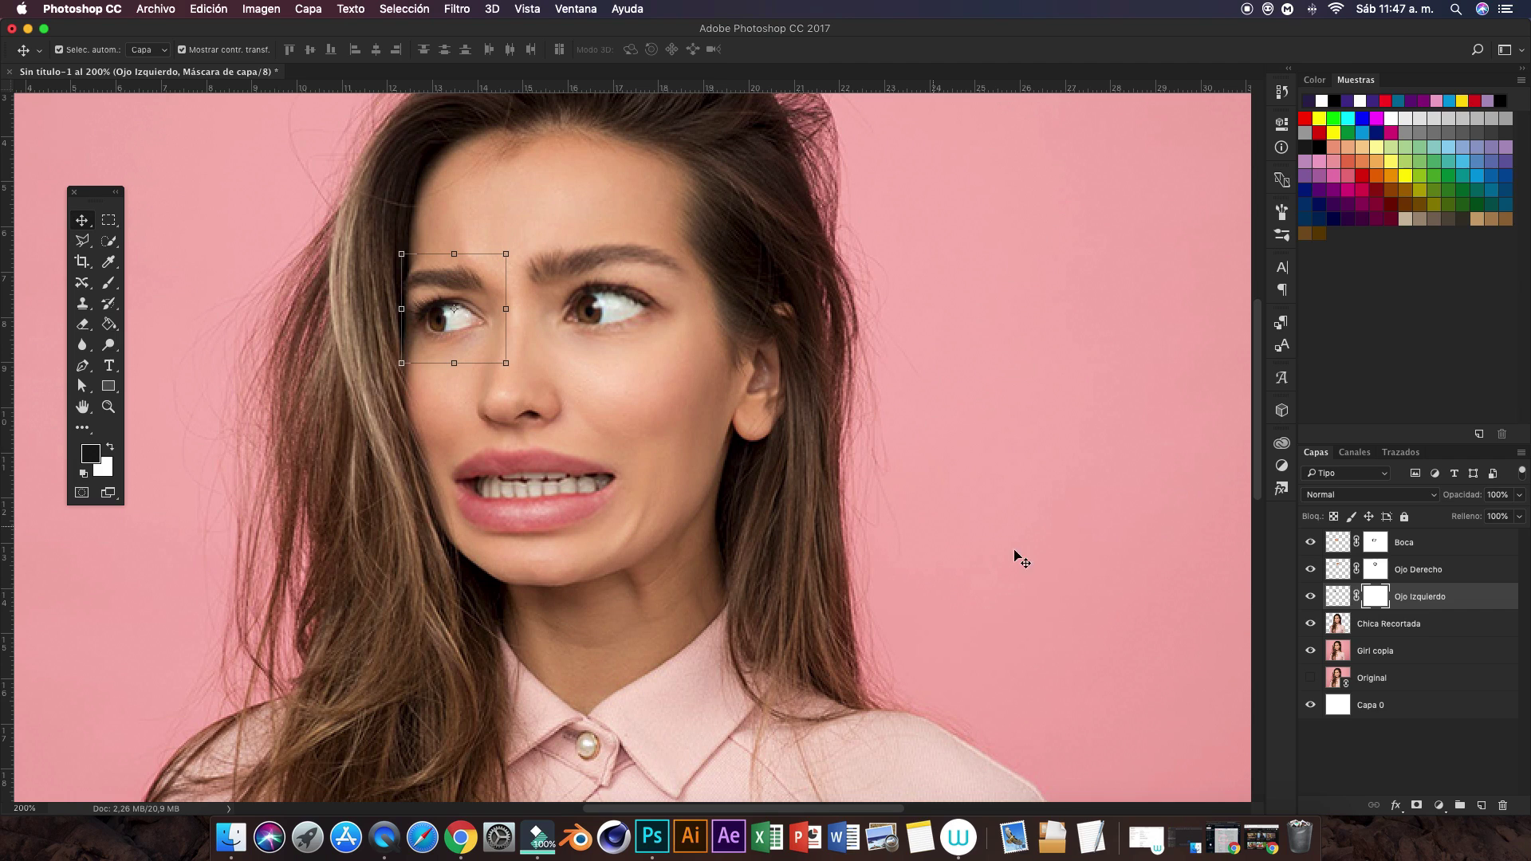
key("ctrl+t")
key("Return")
key("d")
key("x")
key("b")
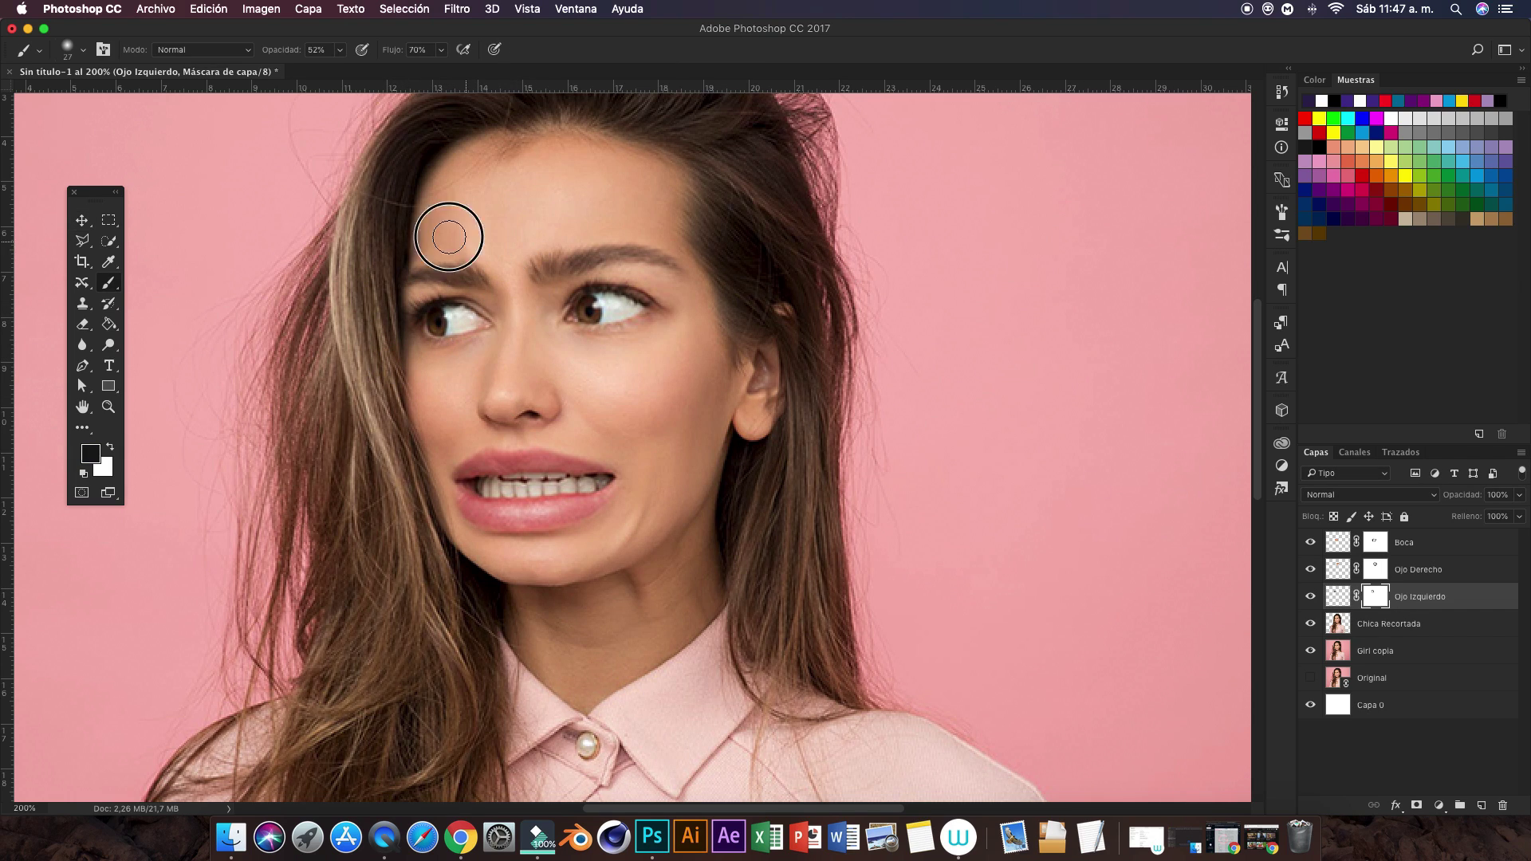
key("ctrl+1")
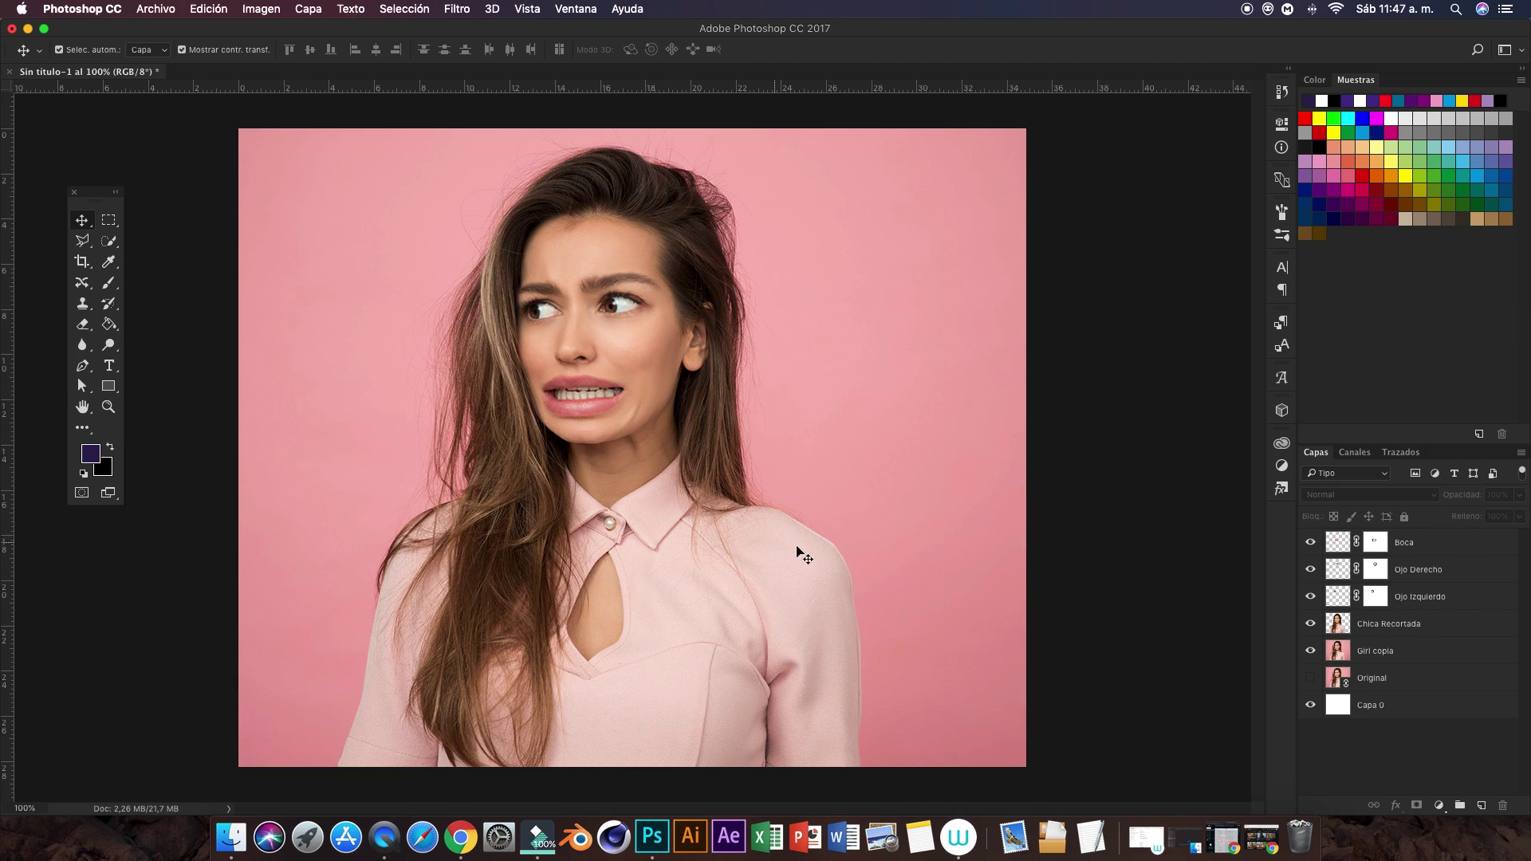
Step: Select the Chica Recortada layer and run Filtro > Licuar on it
left_click(1371, 624)
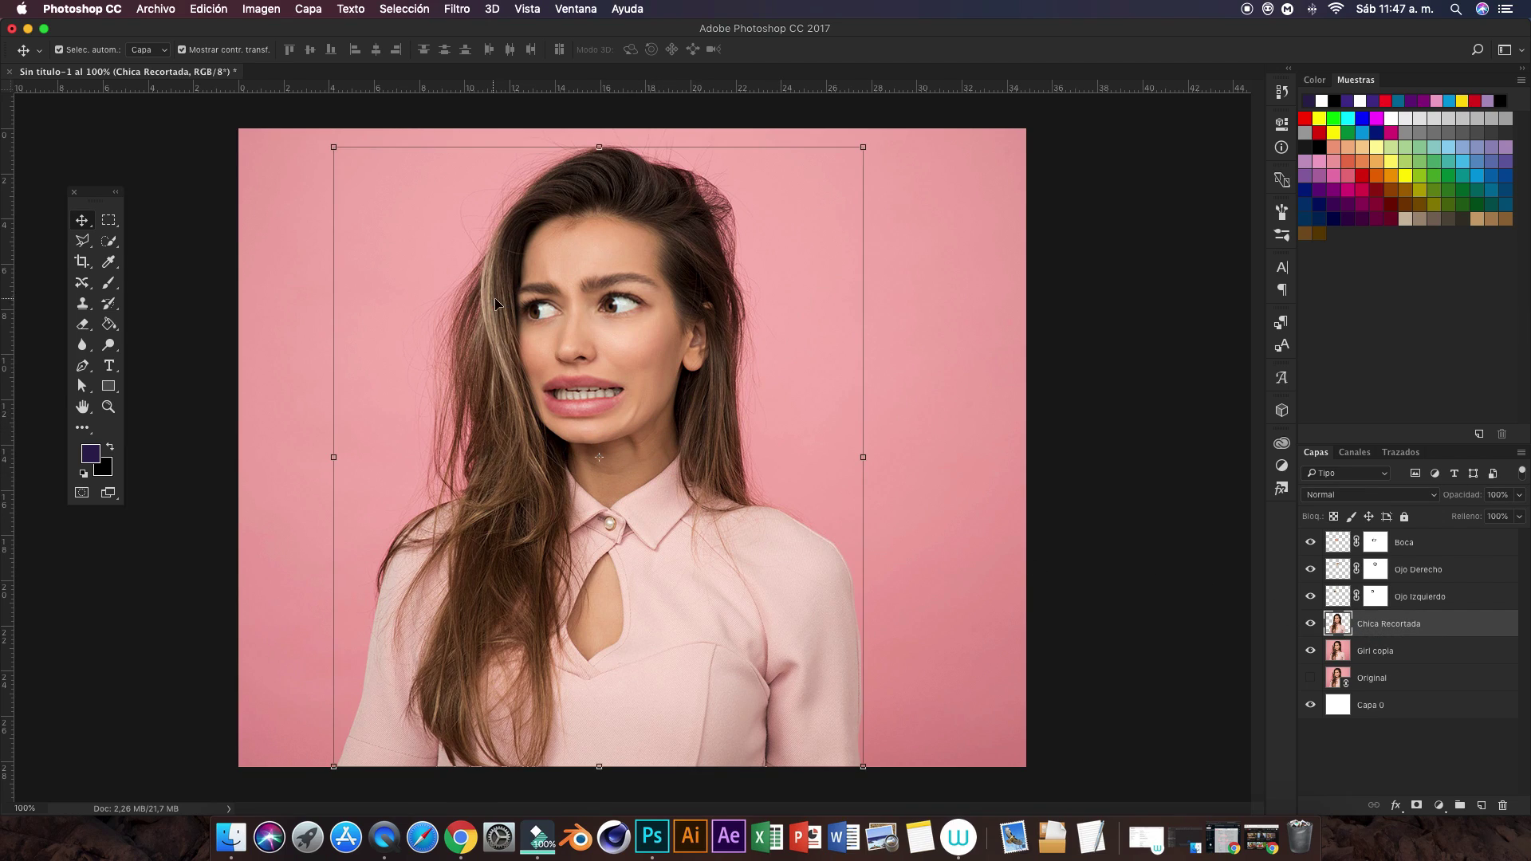
left_click(457, 9)
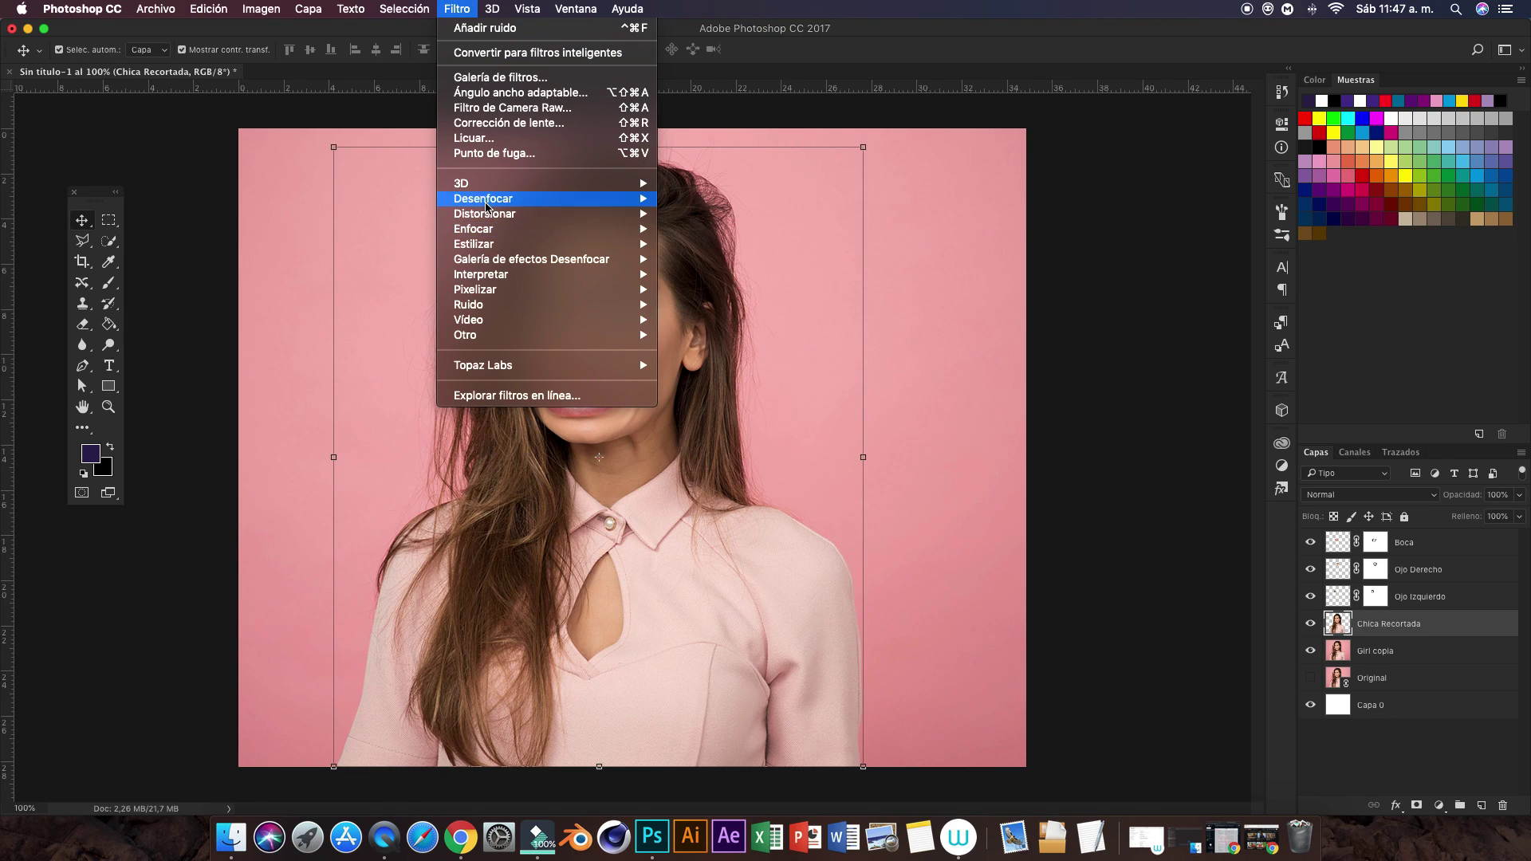
left_click(481, 139)
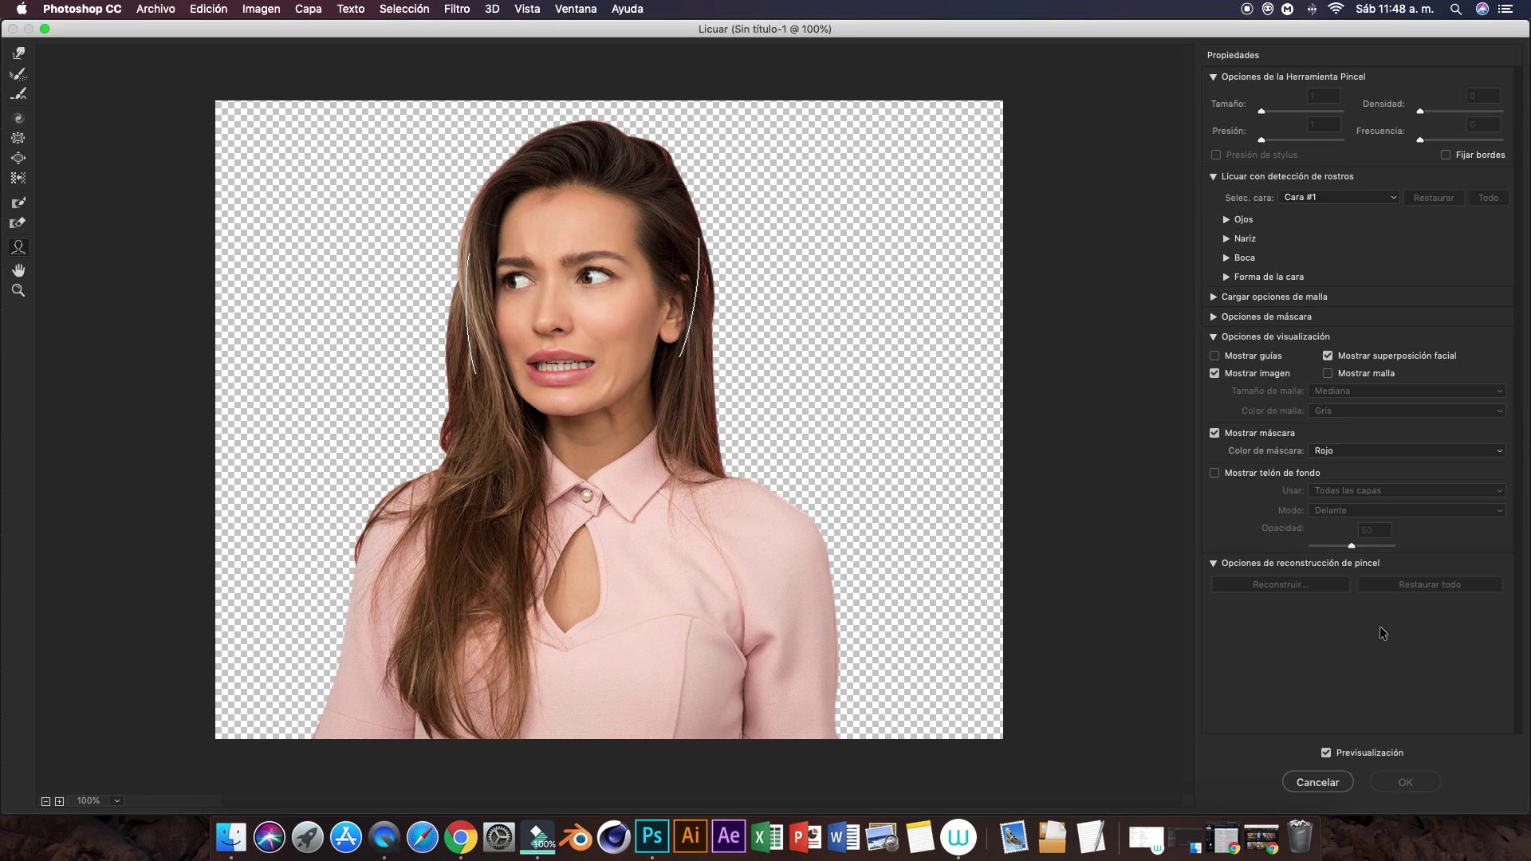
Step: Push the chin and left side inward with a small Forward Warp brush, then apply Liquify
left_click(18, 53)
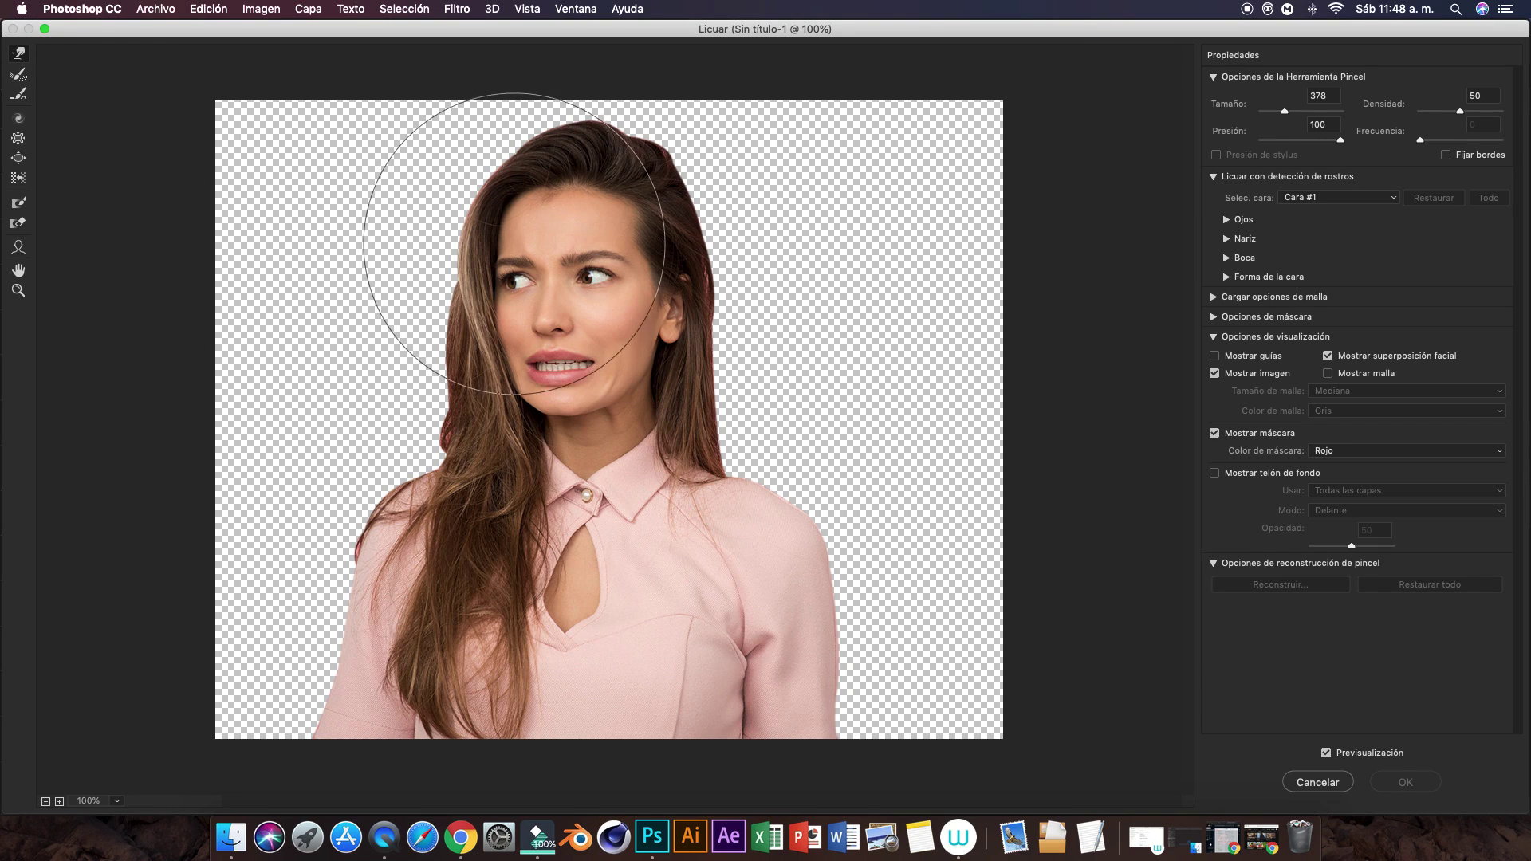
left_click_drag(1283, 111, 1270, 113)
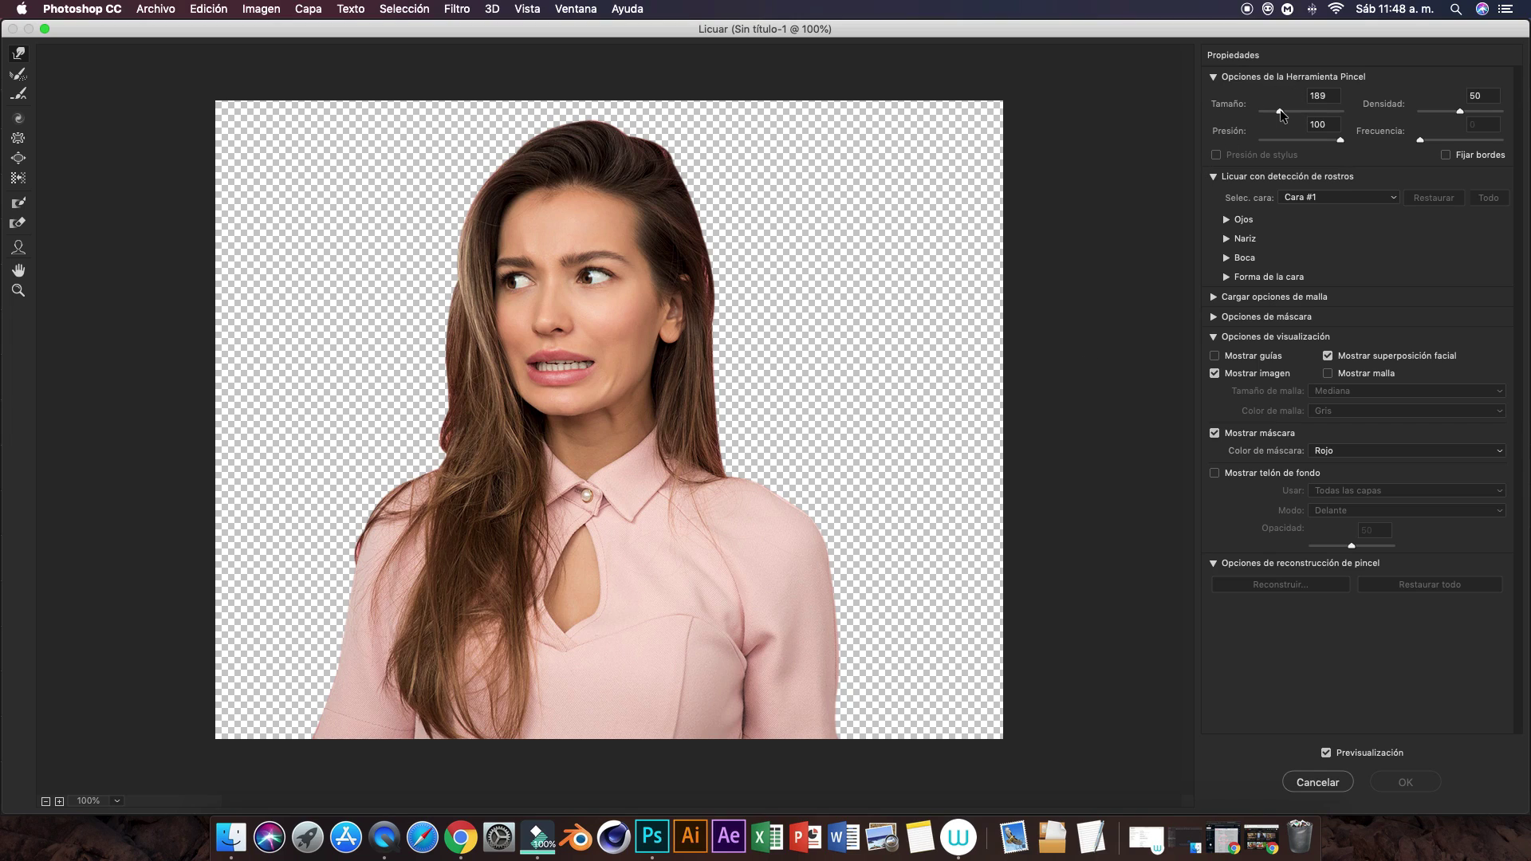
left_click_drag(1279, 111, 1273, 111)
left_click_drag(588, 404, 573, 411)
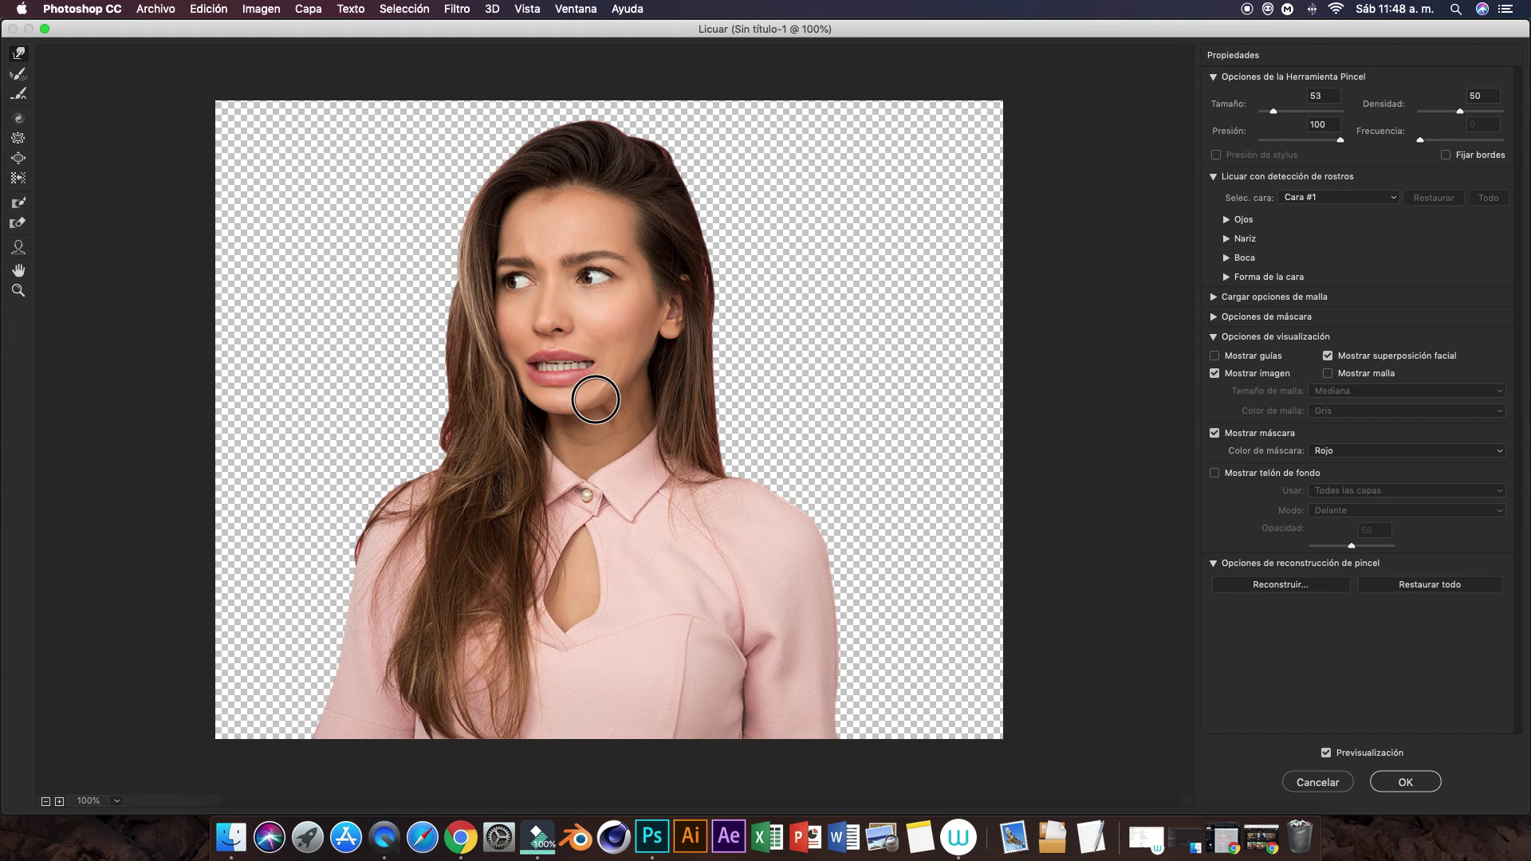
mouse_move(1273, 111)
left_mouse_down()
mouse_move(1286, 111)
mouse_move(1271, 115)
left_mouse_up()
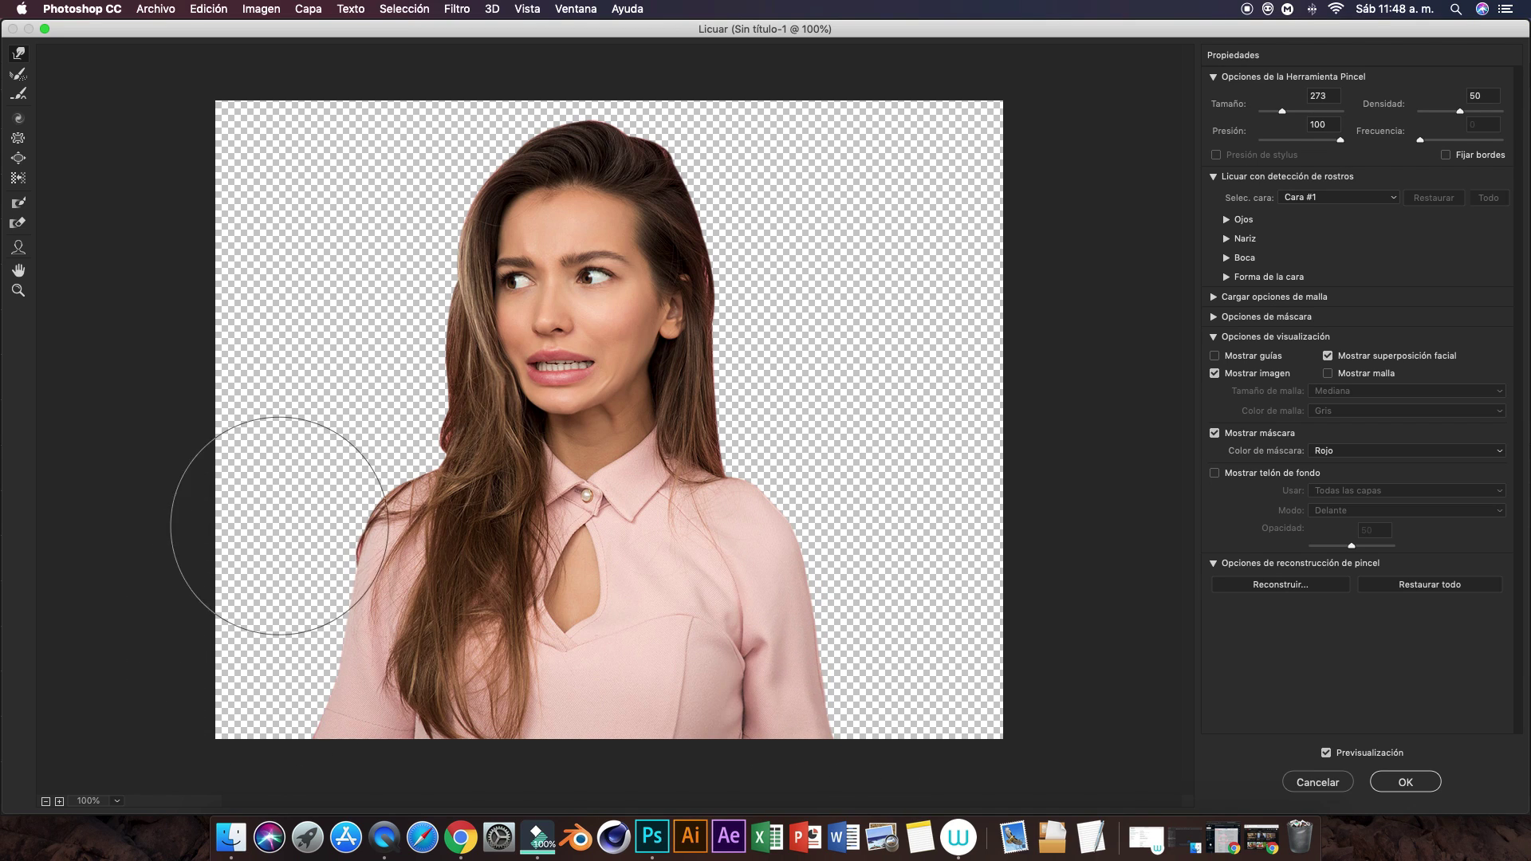
key("bracketleft")
key("bracketleft")
key("bracketleft")
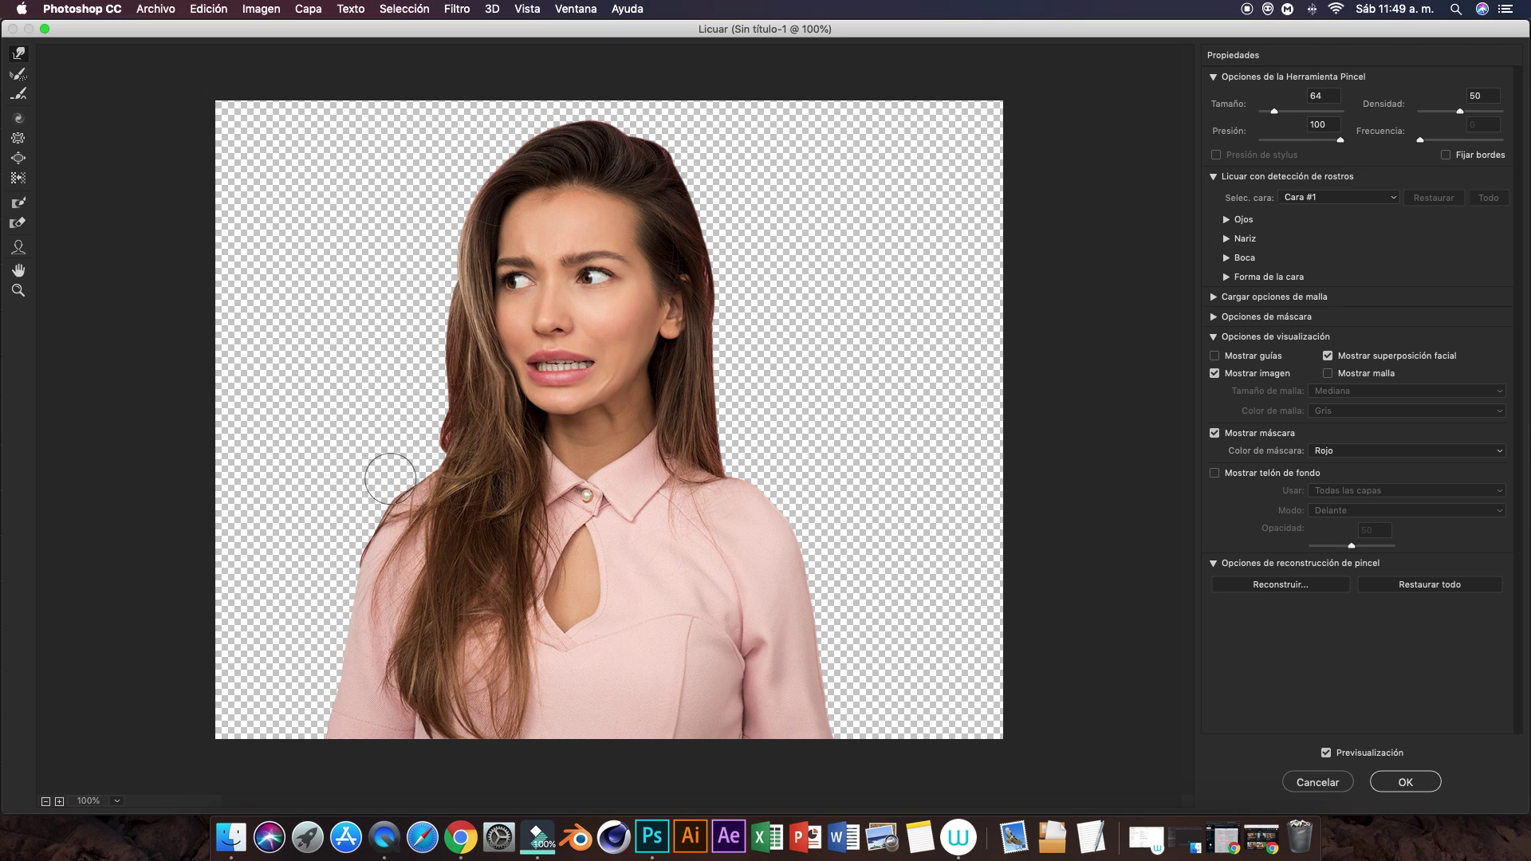
left_click_drag(1274, 112, 1277, 111)
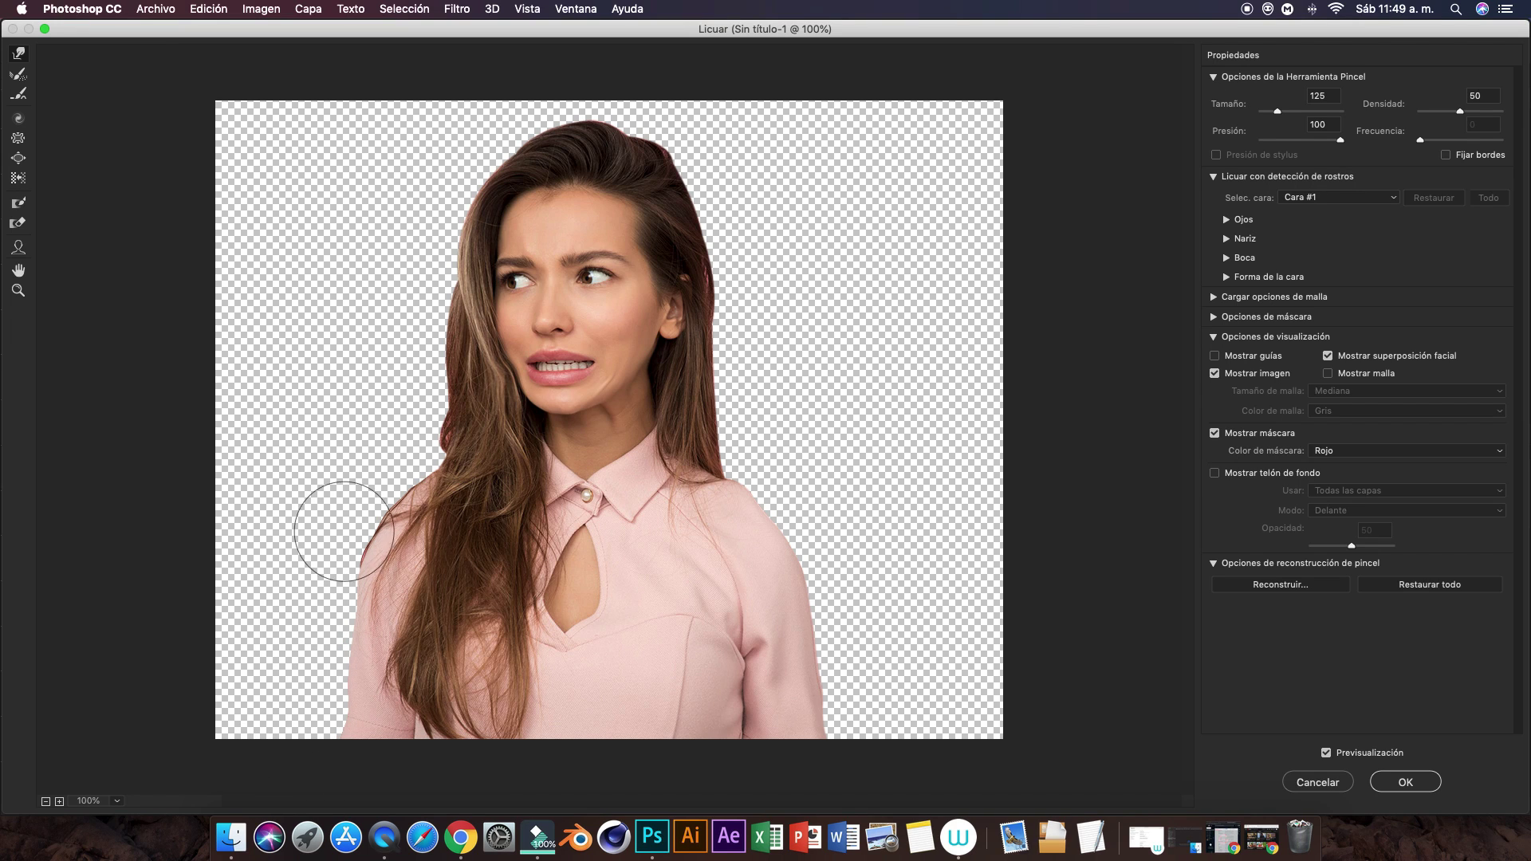
left_click(1402, 783)
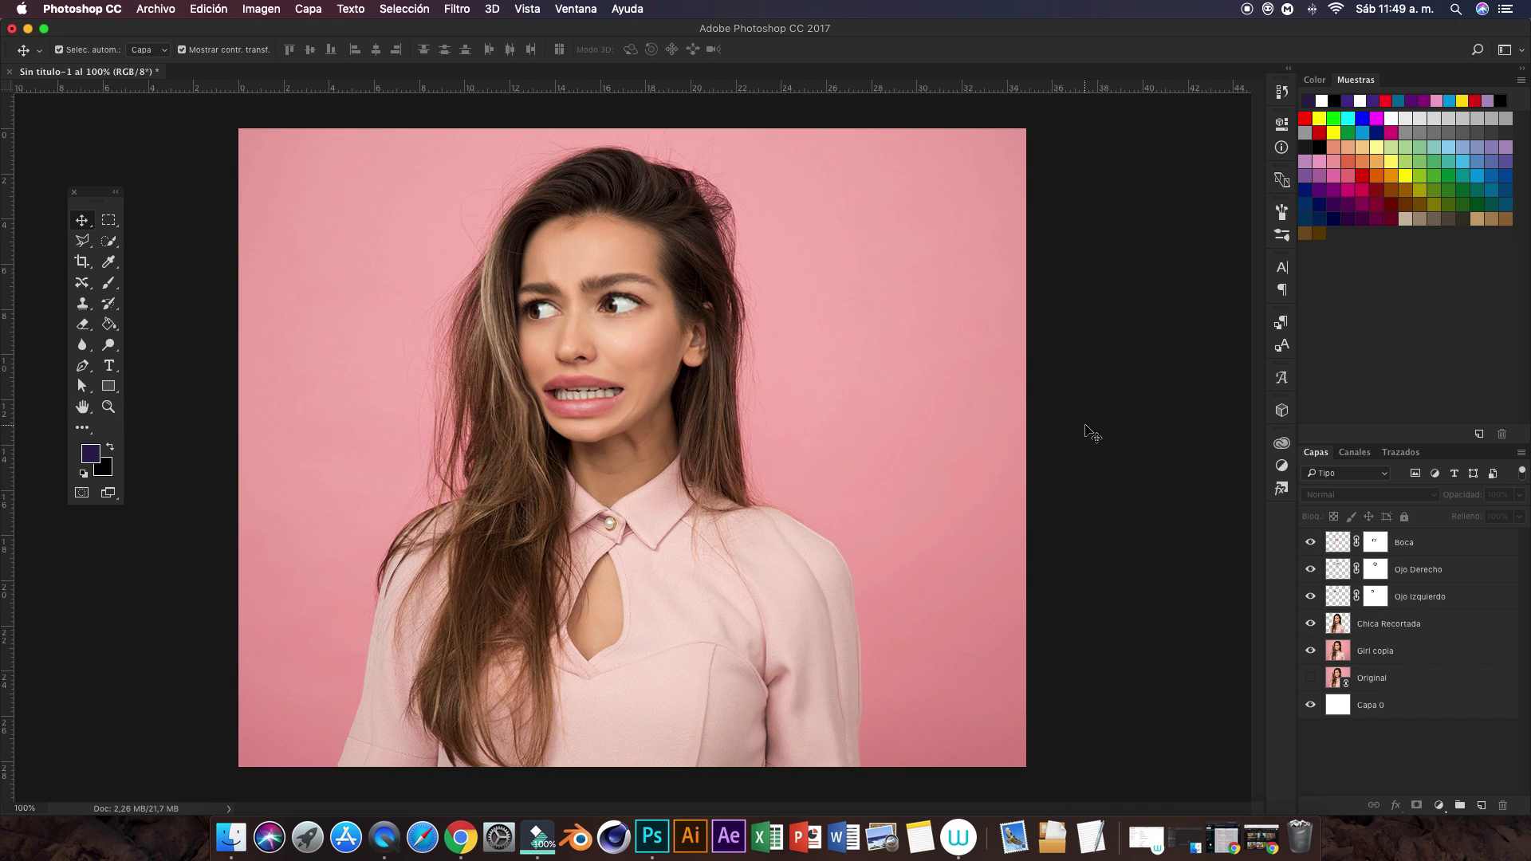
Step: Sample the photo's pink as foreground colour and hide the Girl copia layer
left_click(1310, 651)
left_click(1310, 650)
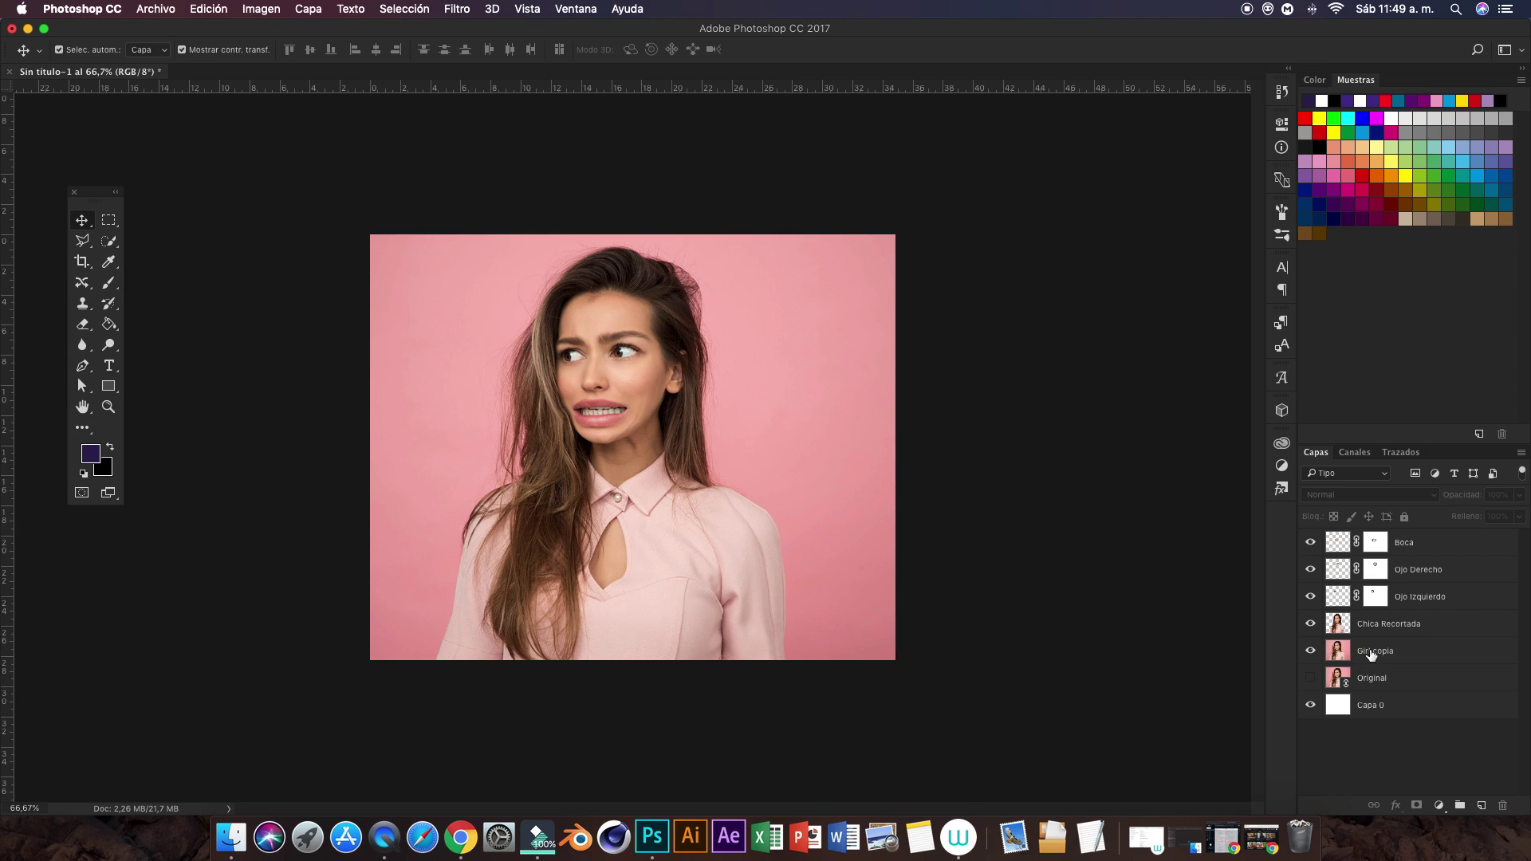
key("i")
left_click(835, 250)
key("v")
left_click(1310, 650)
left_click(1396, 661)
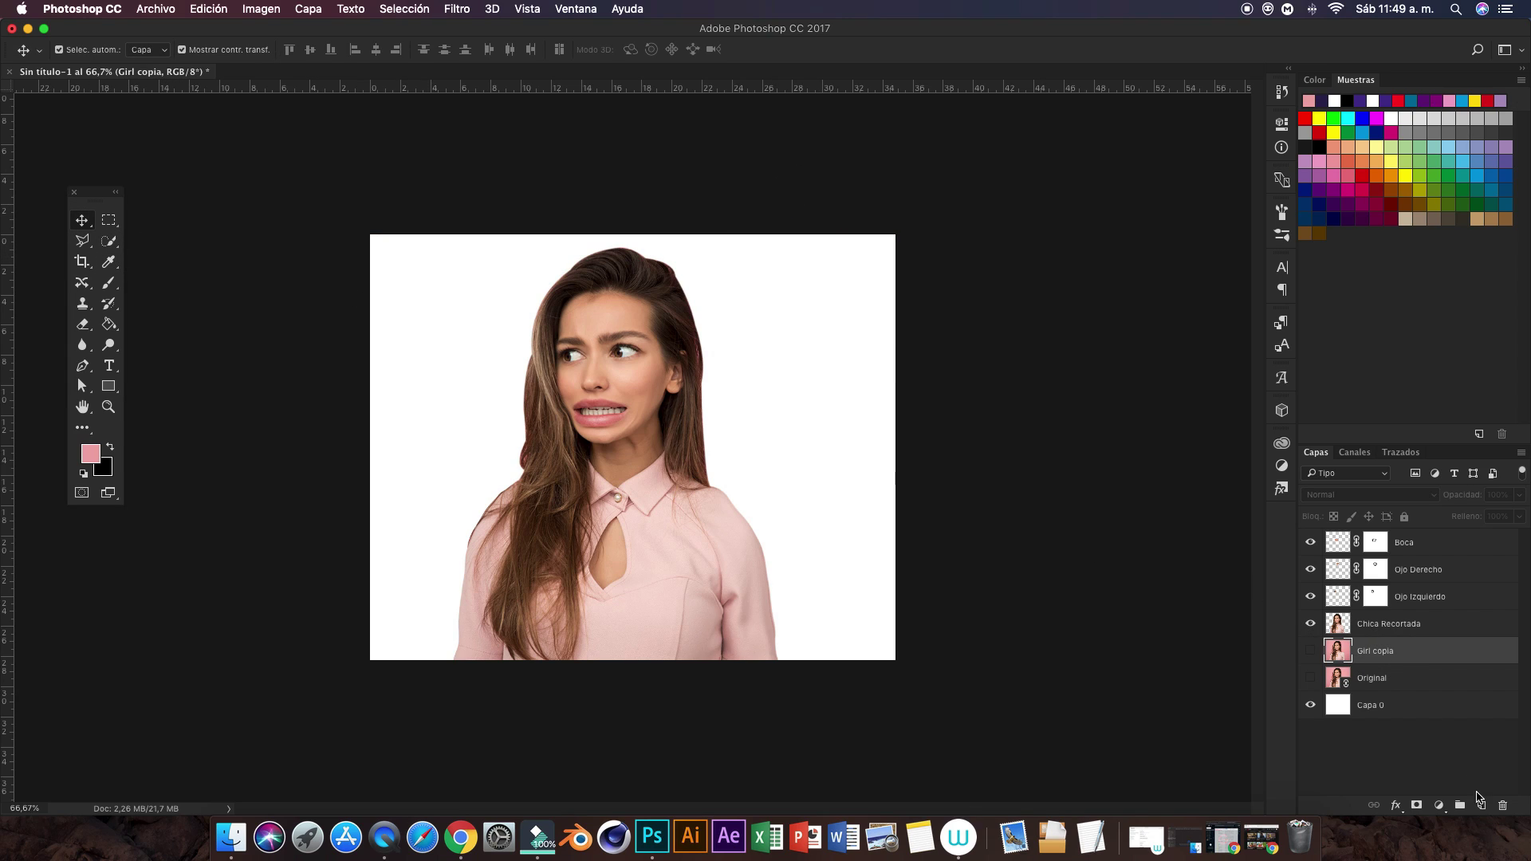
Step: Create a layer named 'Fondo' above Girl copia and fill it with the pink
left_click(1479, 804)
double_click(1365, 652)
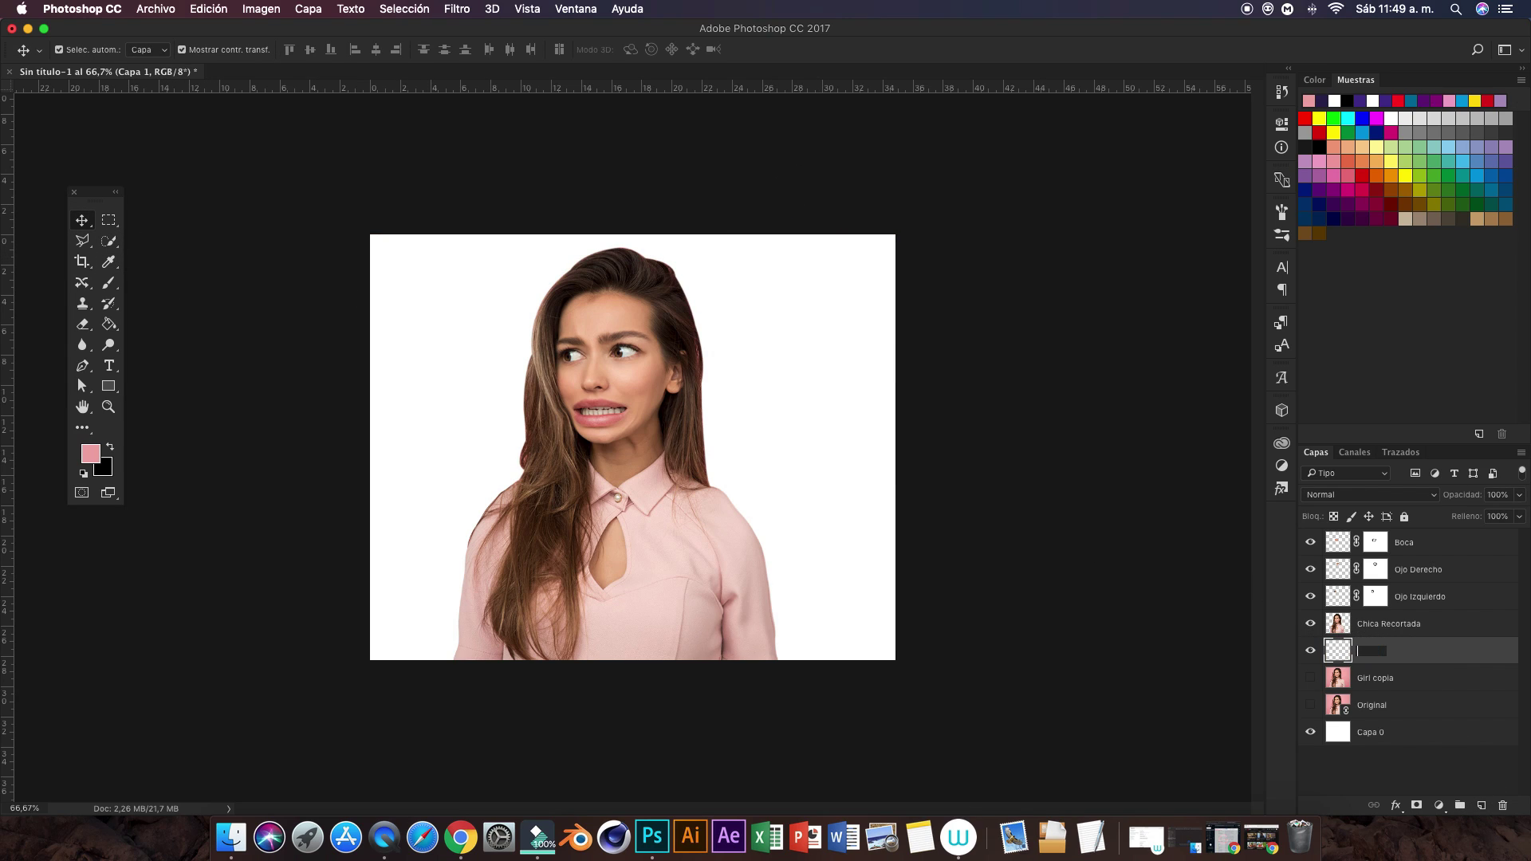
type("do")
key("Return")
left_click(105, 324)
left_click(458, 287)
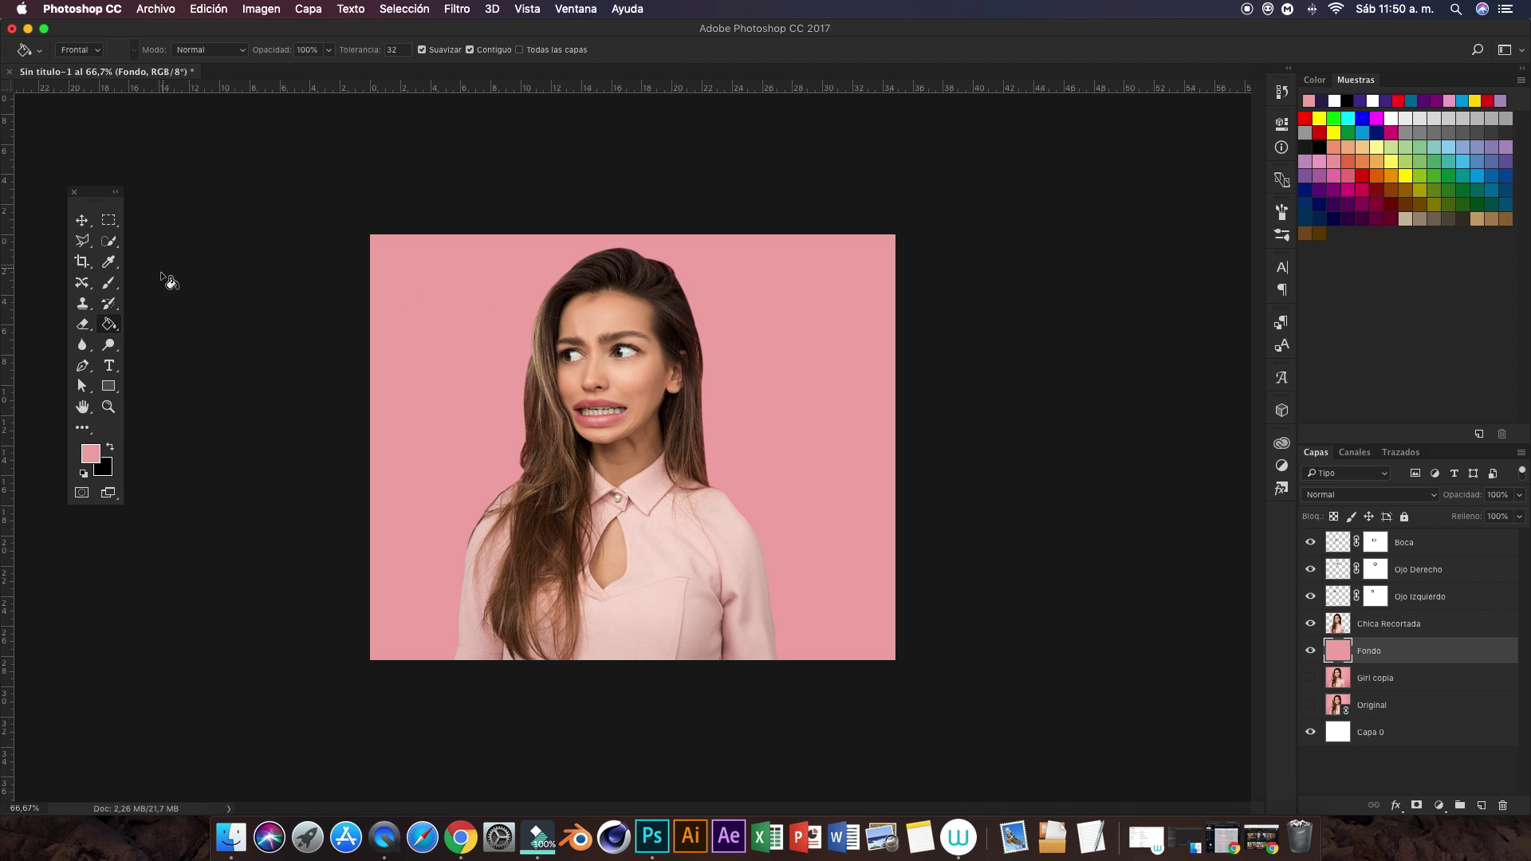
left_click(83, 221)
left_click(289, 166)
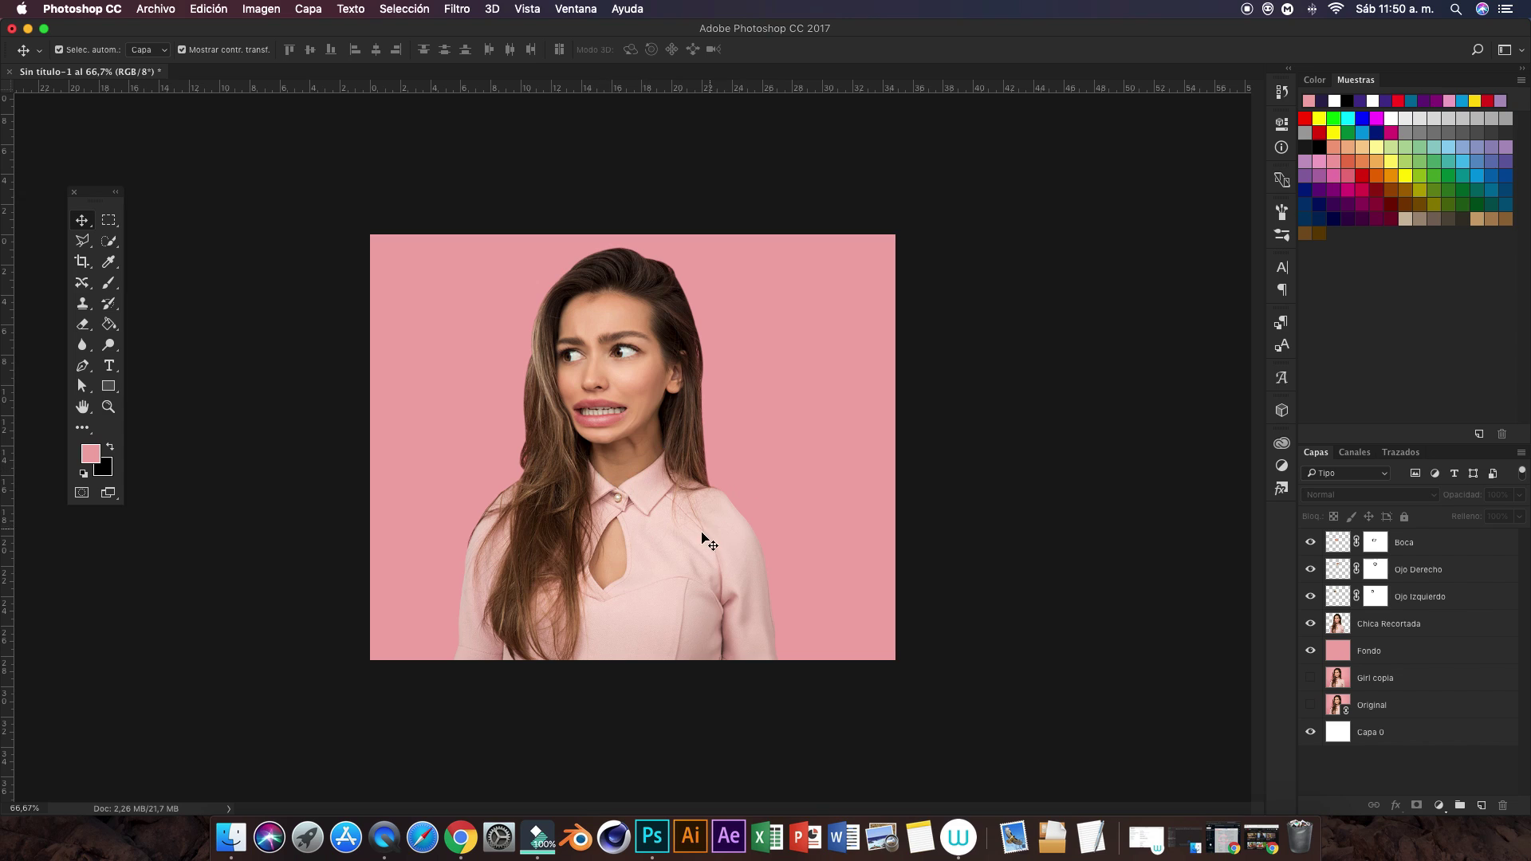
Step: Add an empty 'Retoque de Cabello' layer above Chica Recortada and choose the Brush tool
left_click(1389, 638)
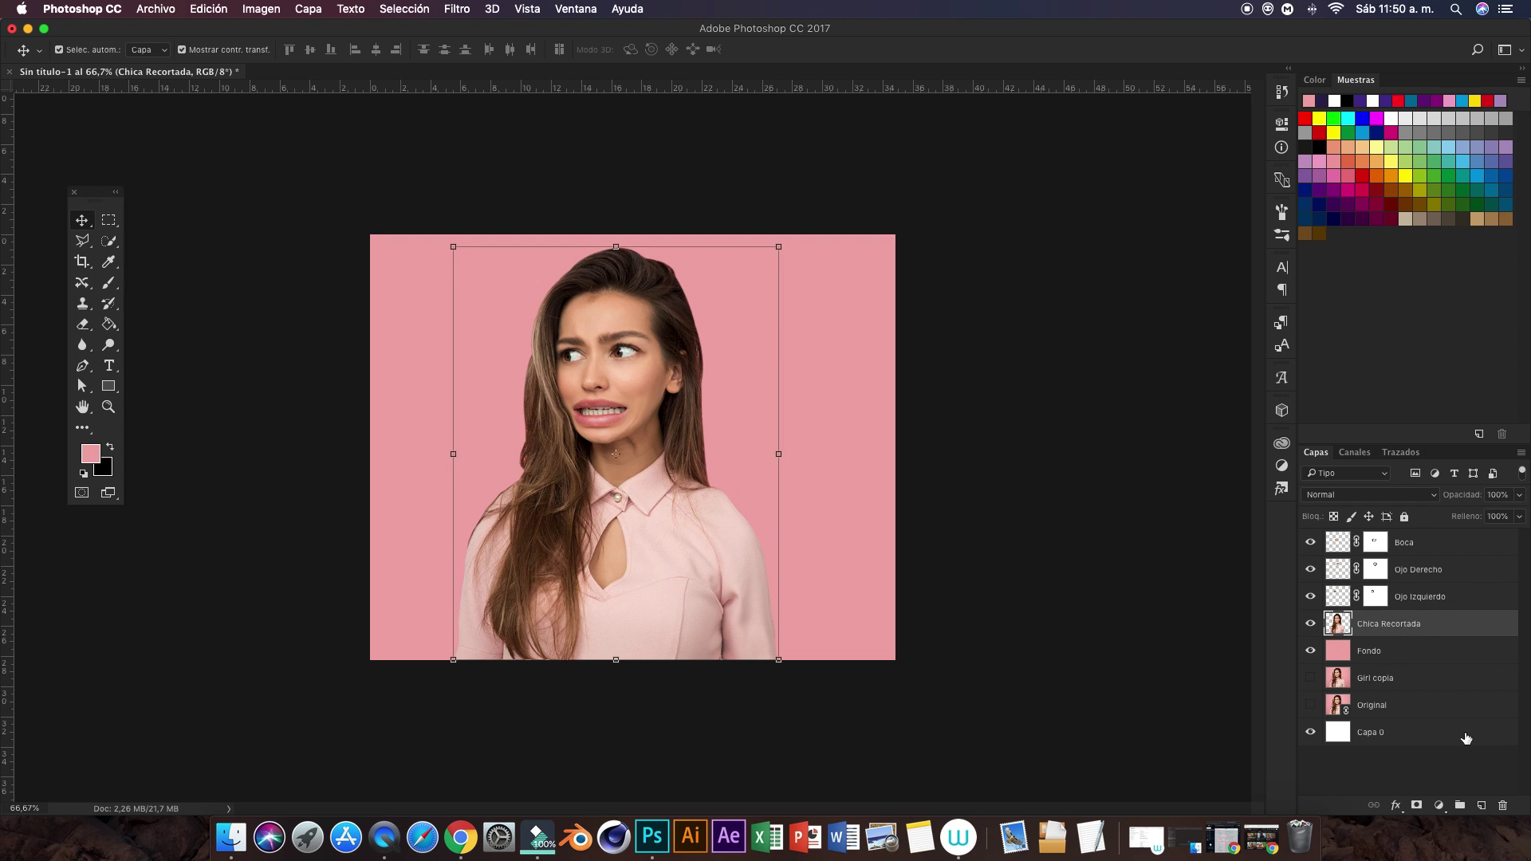
left_click(1480, 806)
double_click(1363, 623)
type("Retoque de Cabello")
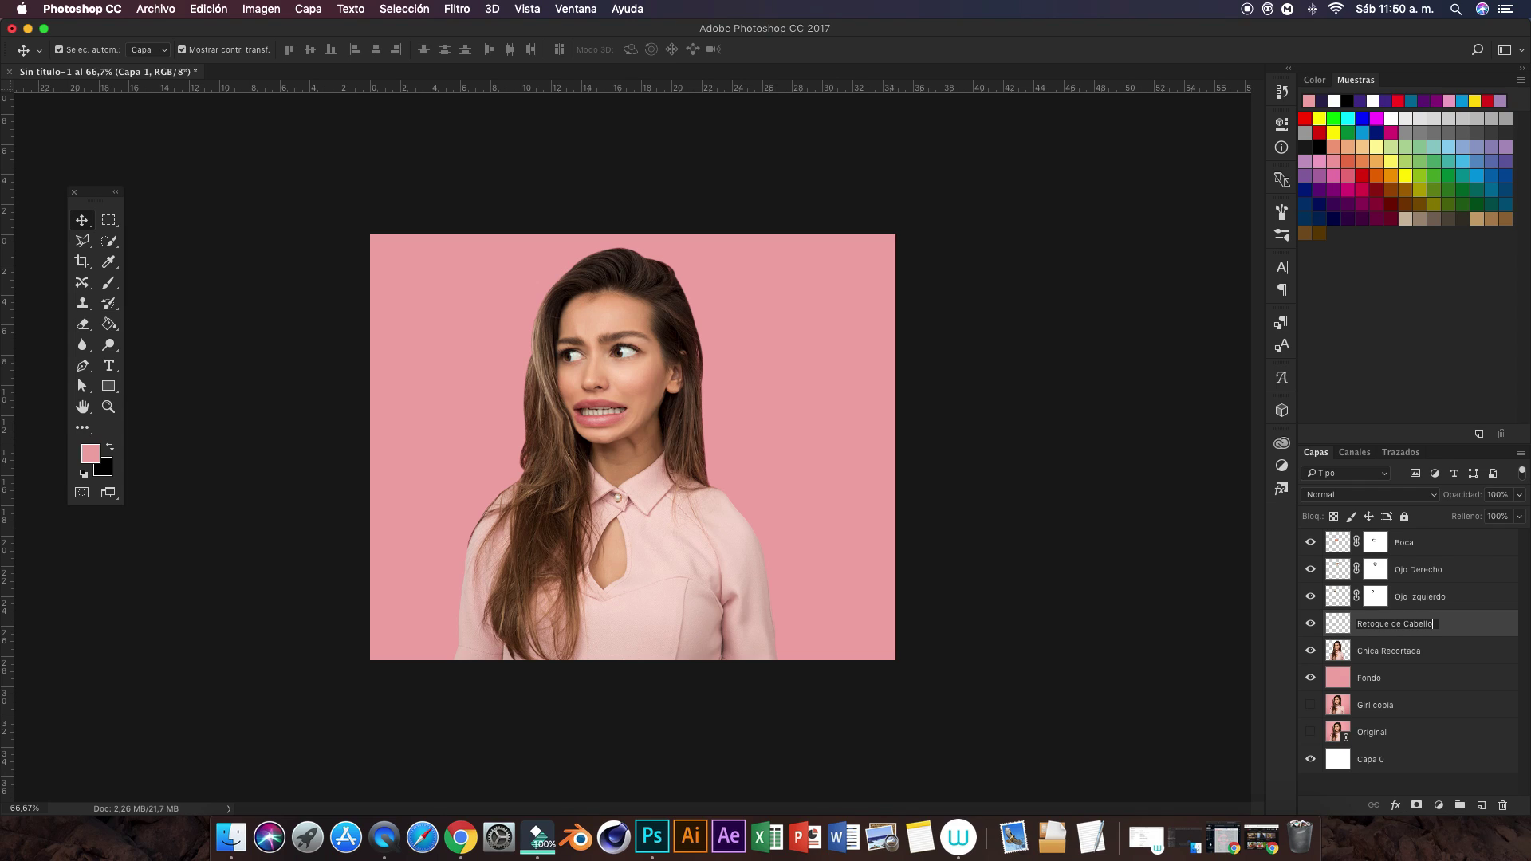
key("Return")
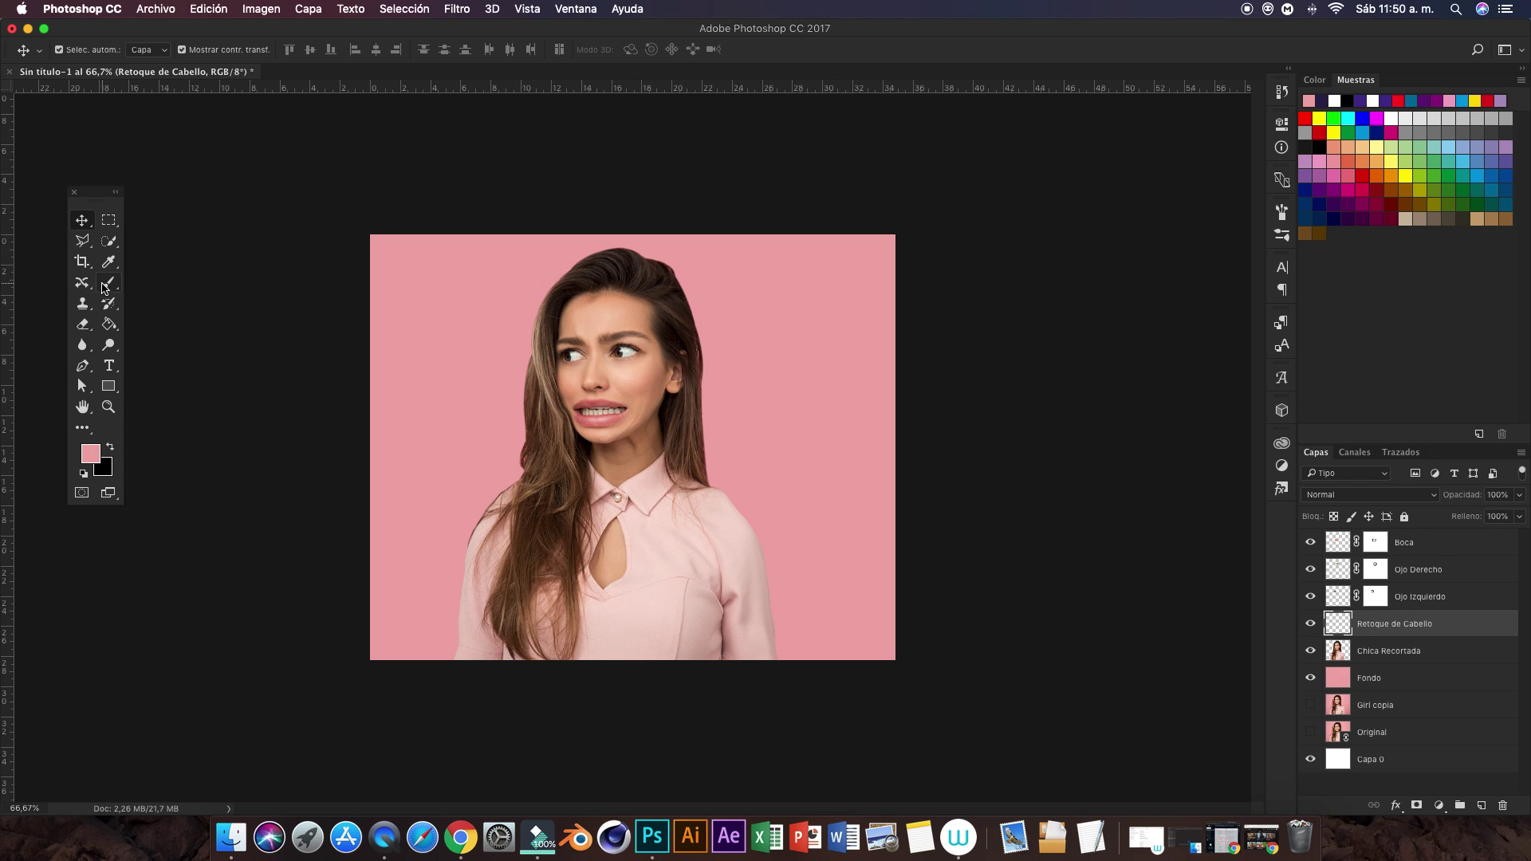
left_click(103, 284)
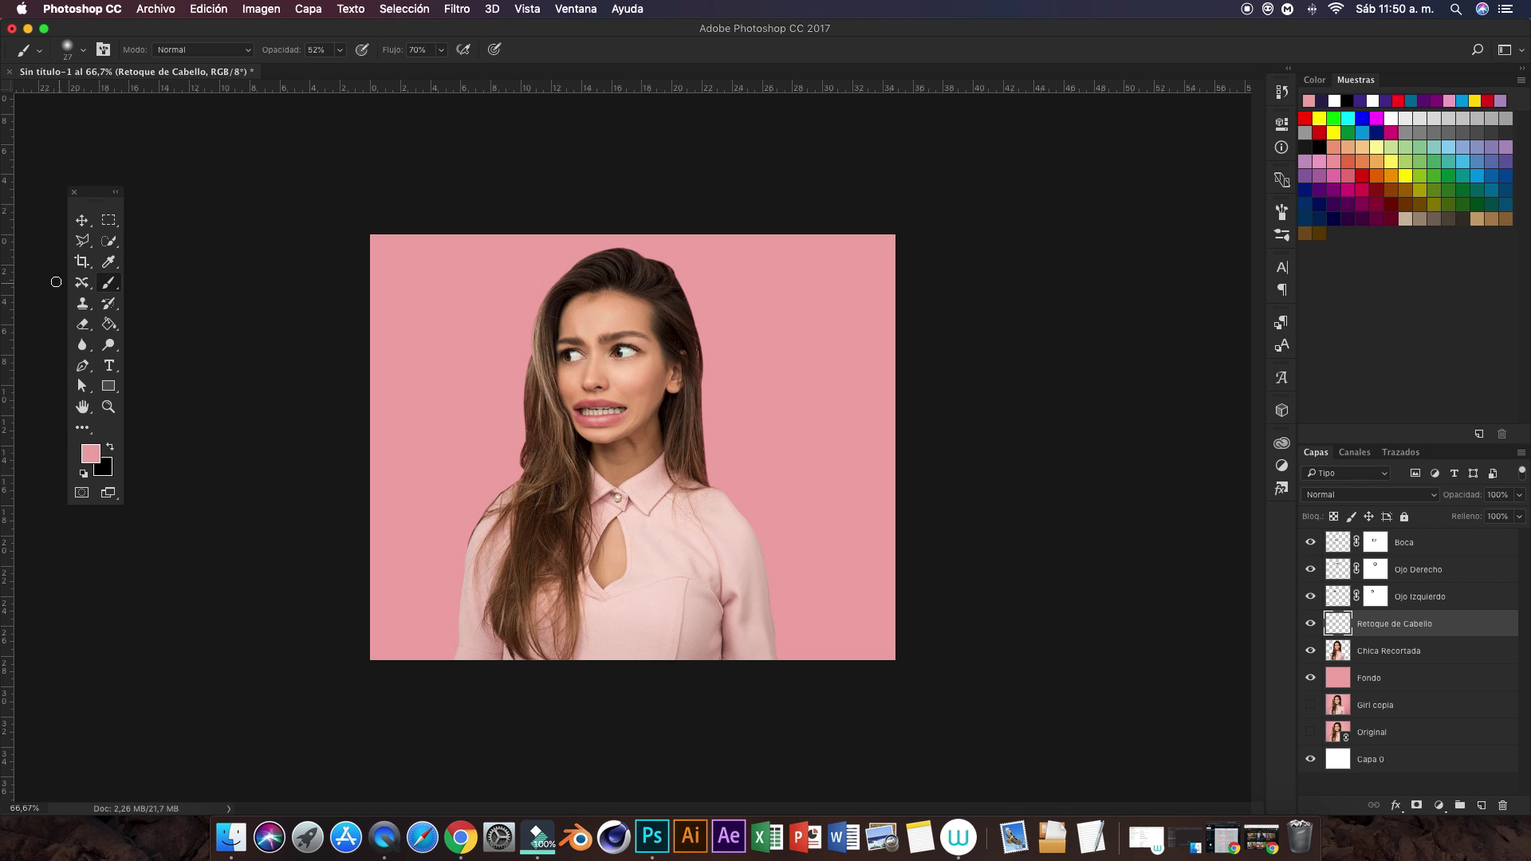
left_click(82, 51)
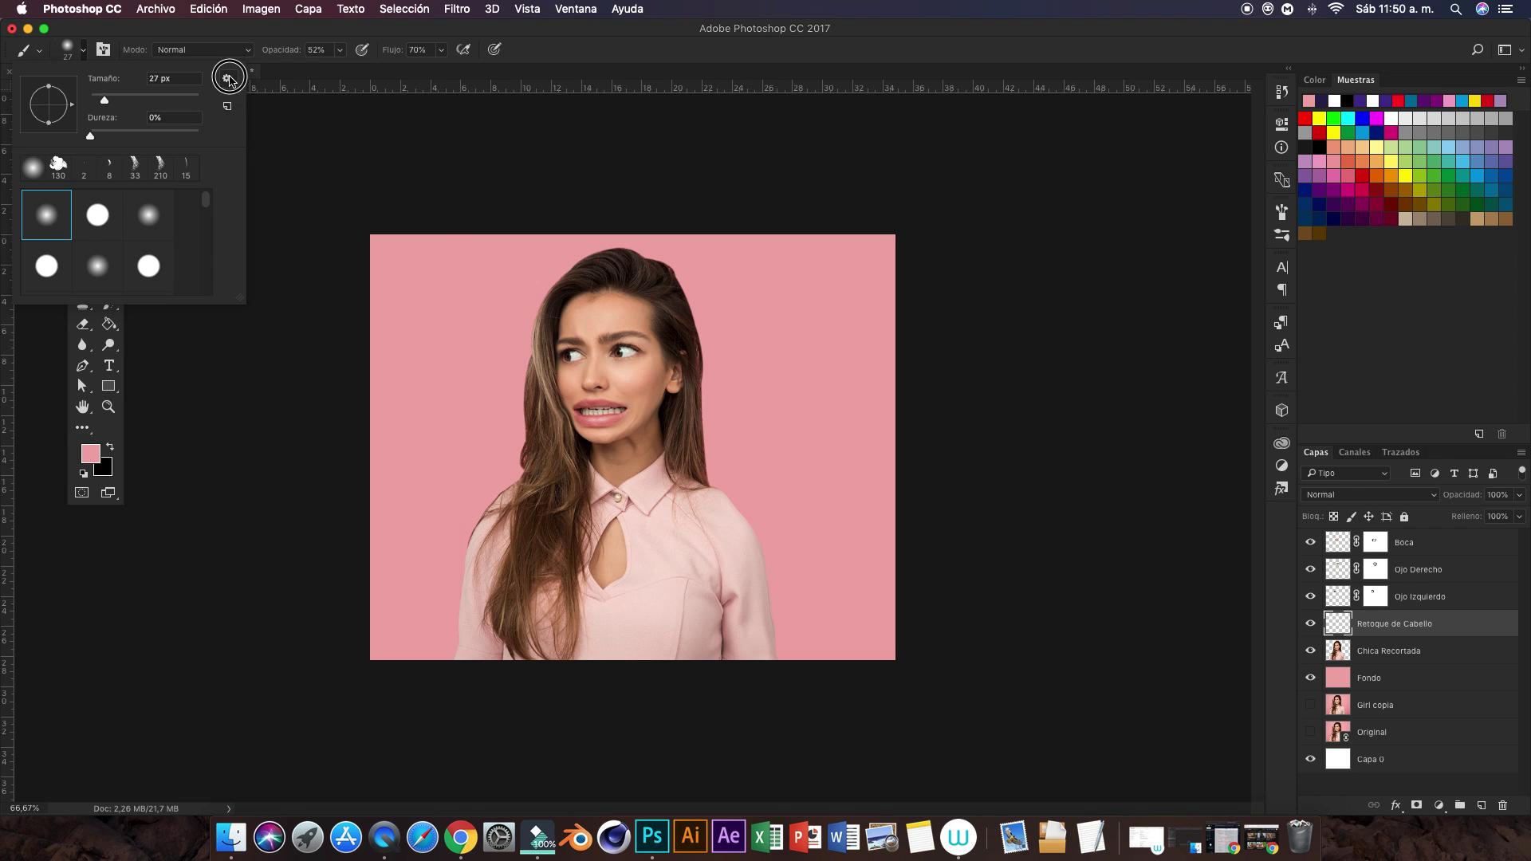
Step: Load Retouching+Brushes.abr from the Pincel Cabello folder and pick its 210 hair brush
left_click(228, 78)
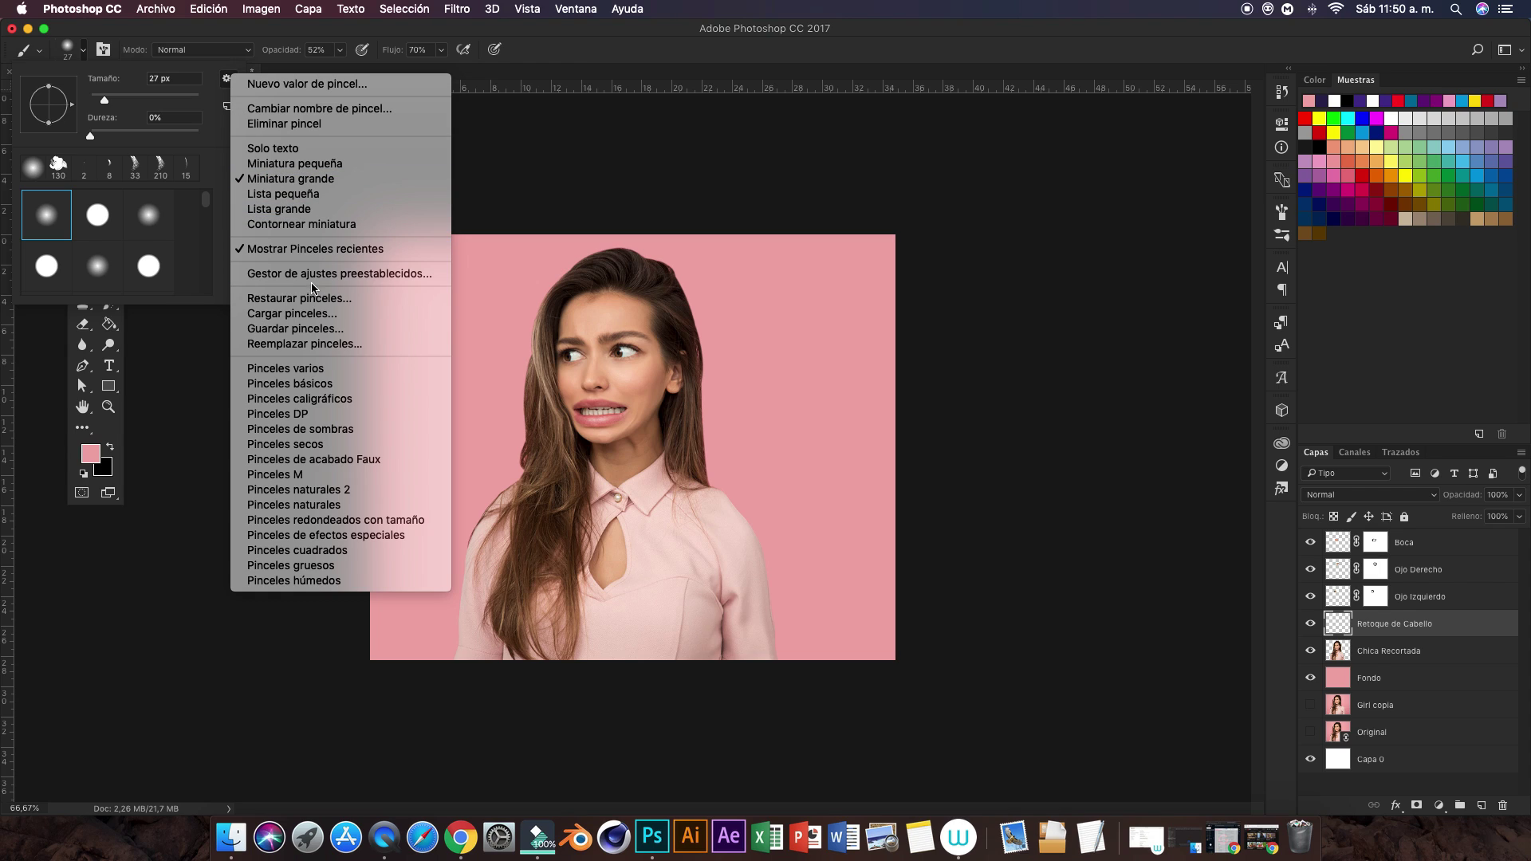
left_click(302, 315)
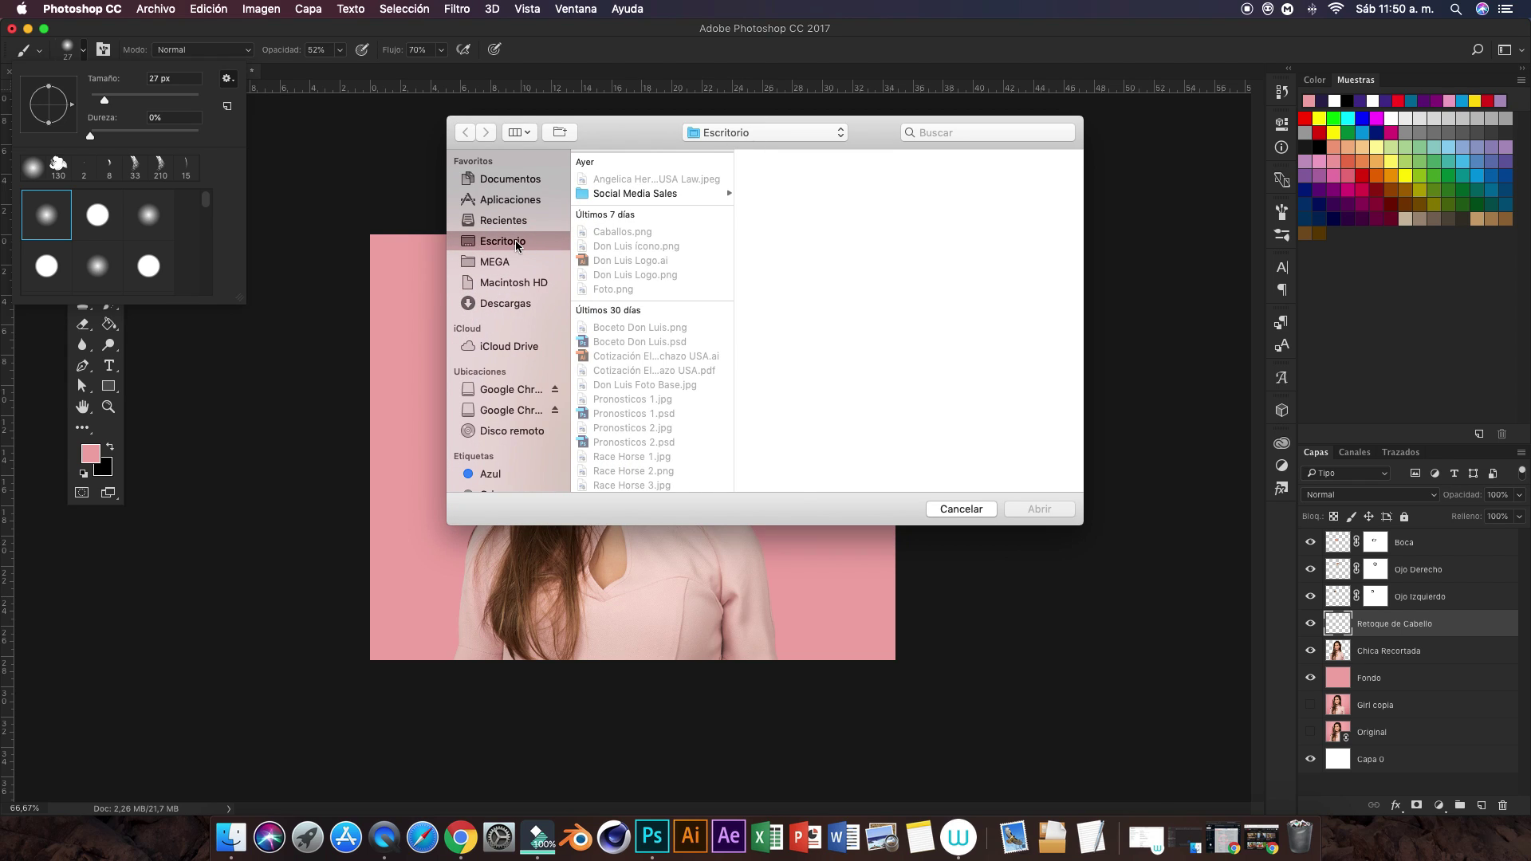
left_click(766, 133)
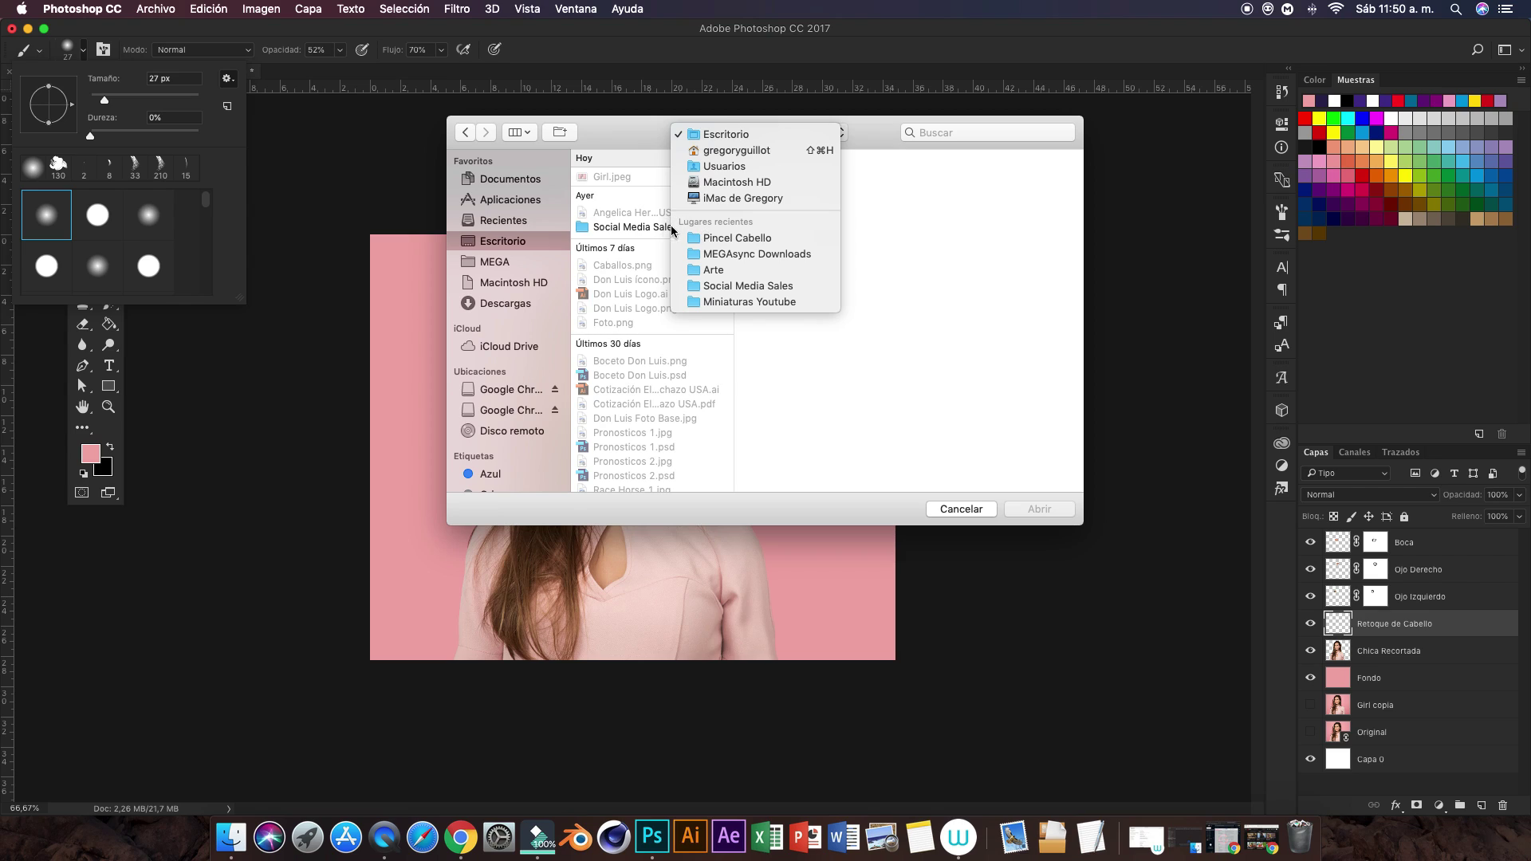
left_click(714, 237)
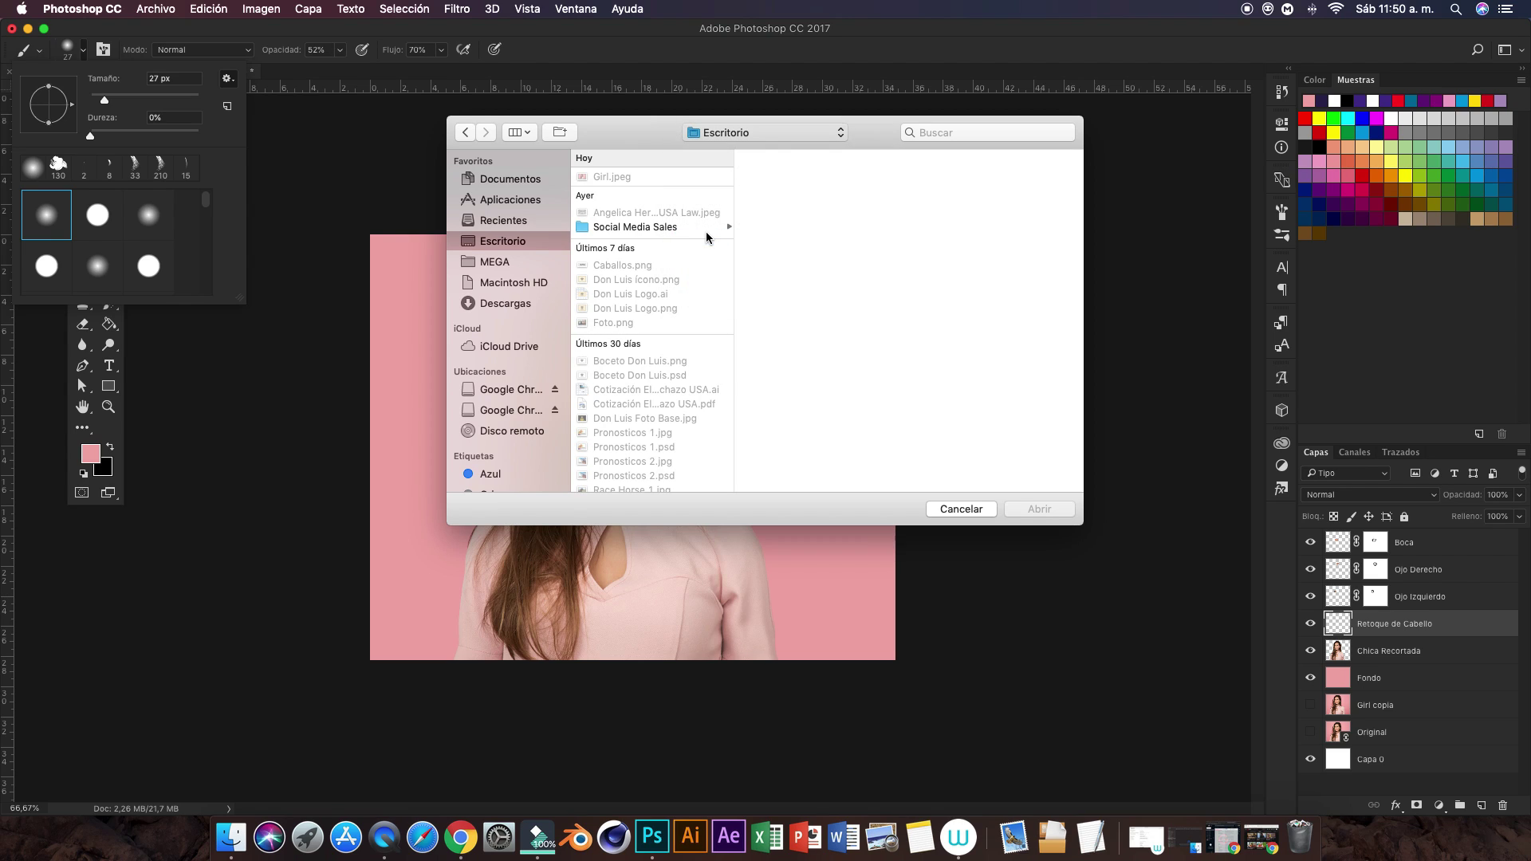
left_click(986, 178)
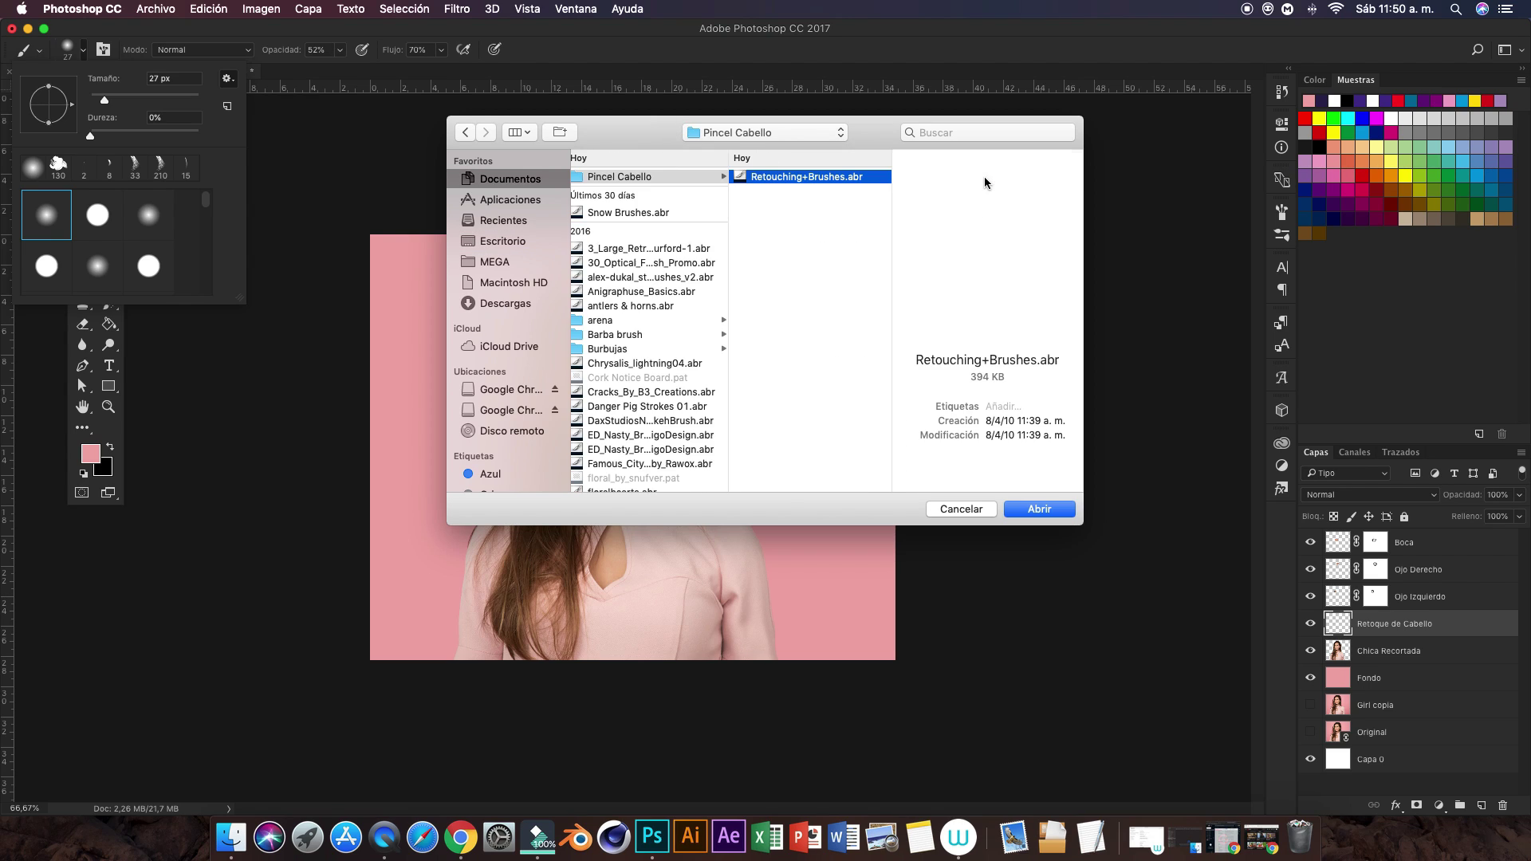
left_click(1027, 514)
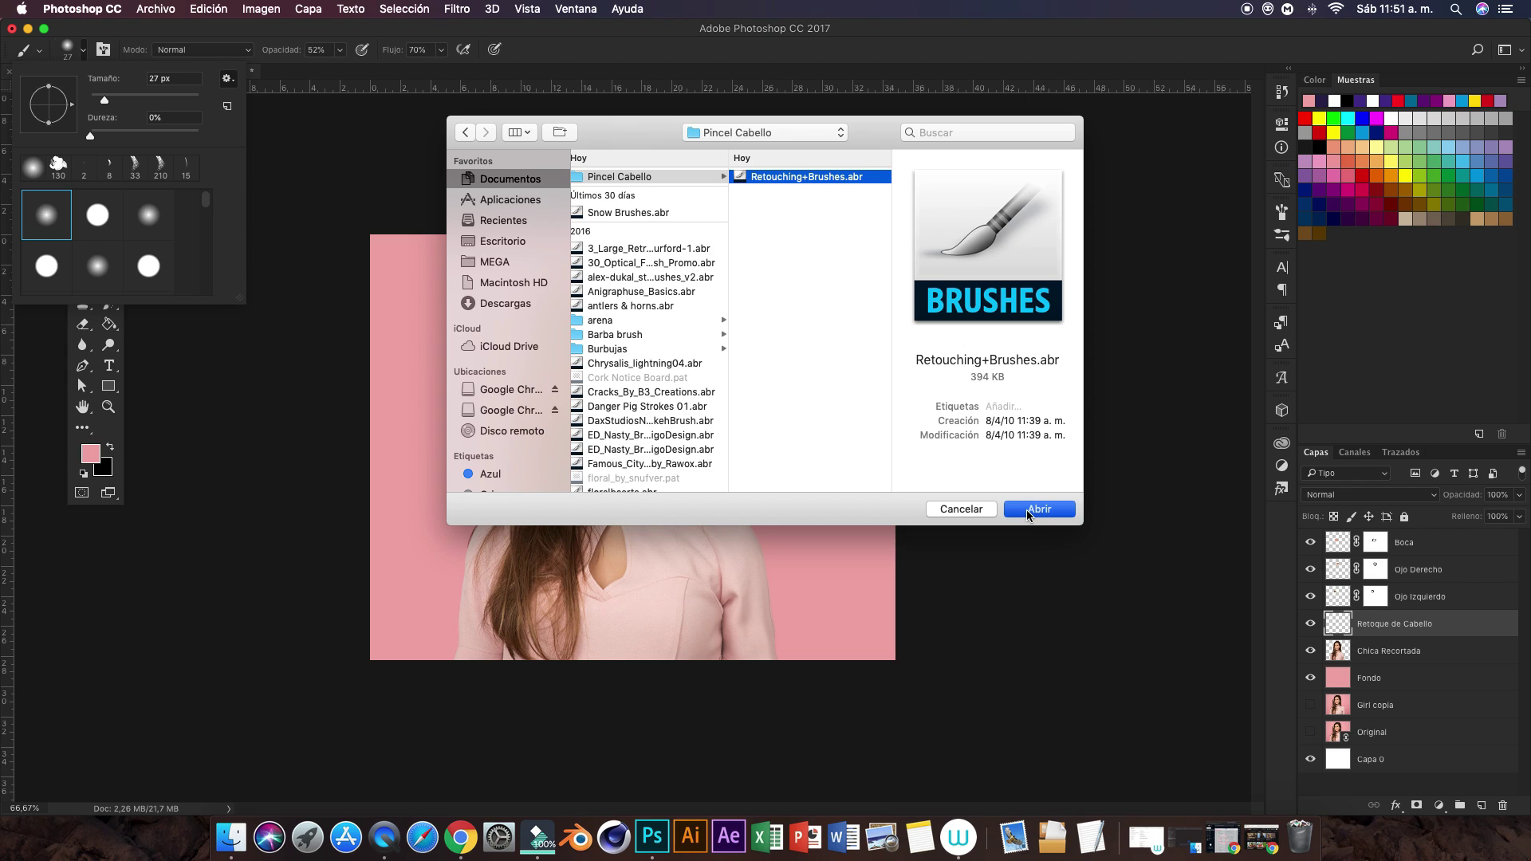
scroll(94, 237, "down", 5)
left_click(160, 266)
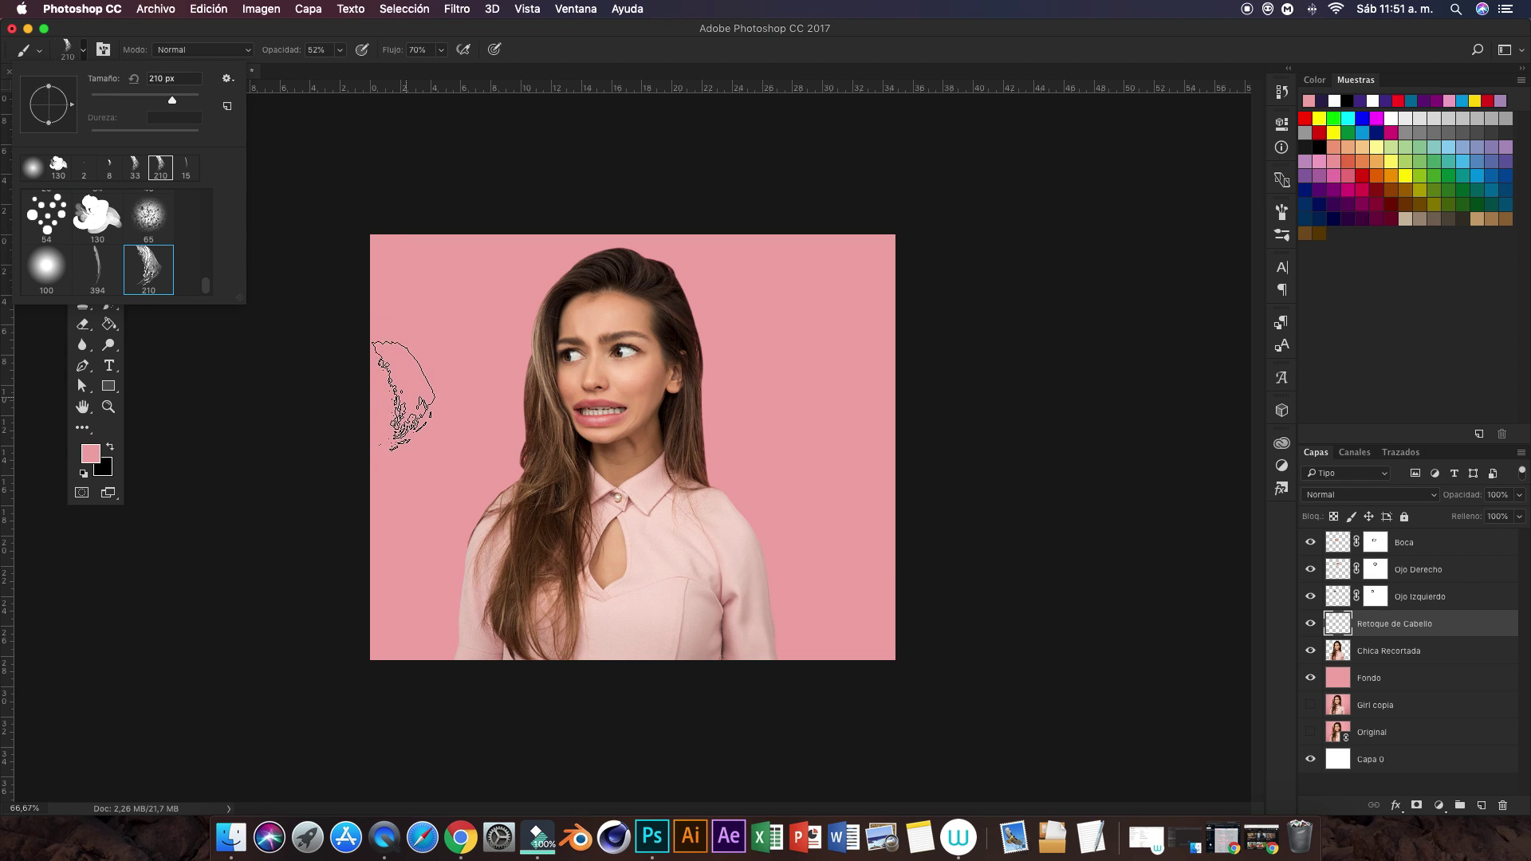
Step: Shrink the hair brush to 13 px and sample the hair's brown as paint colour
left_click_drag(172, 99, 114, 98)
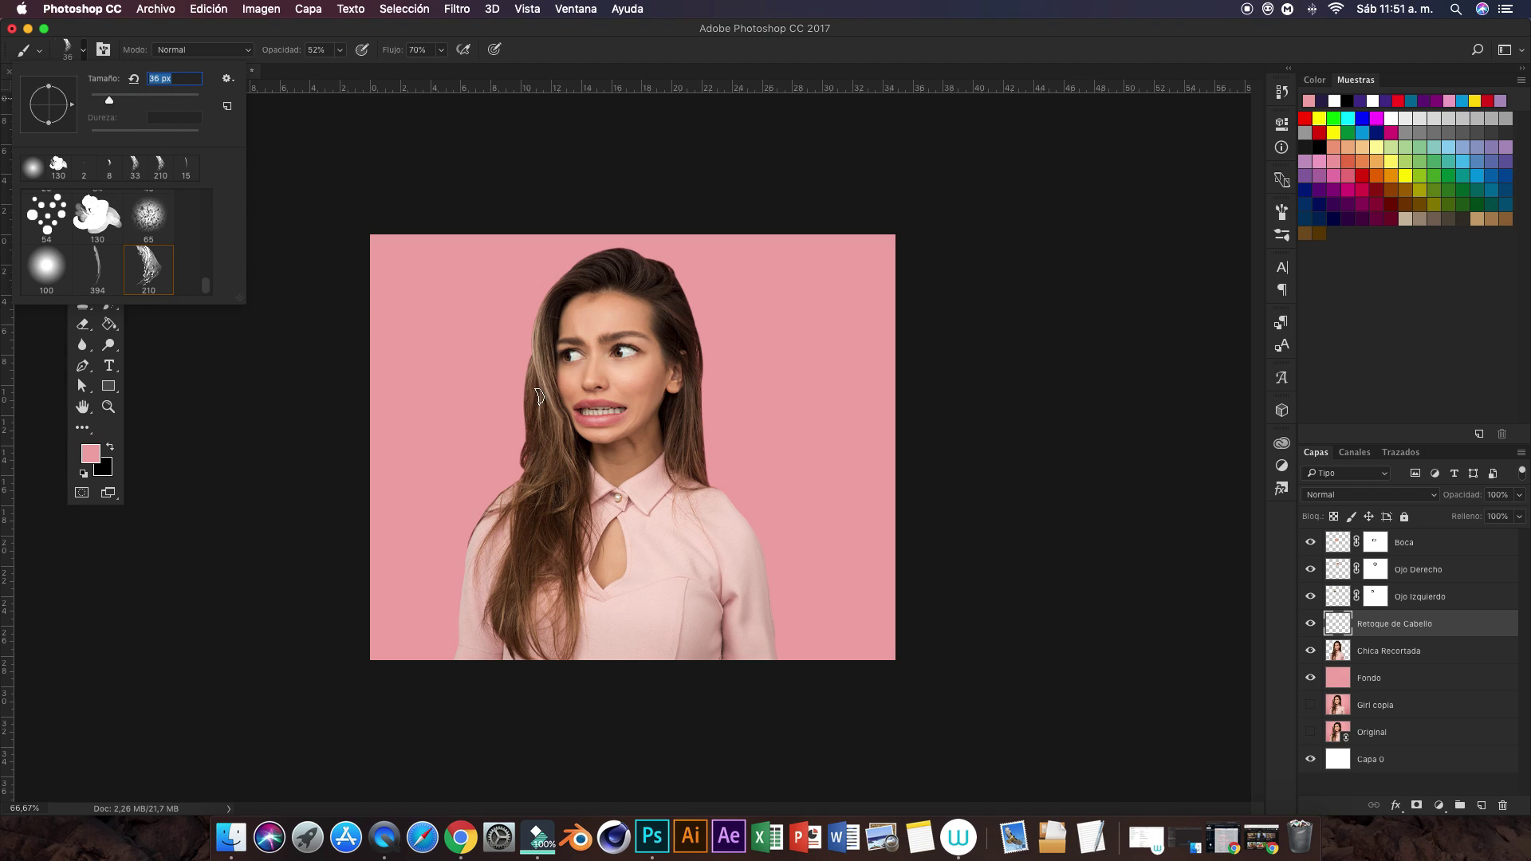
left_click_drag(98, 102, 102, 100)
left_click_drag(101, 101, 97, 100)
key("Return")
key("i")
left_click(527, 394)
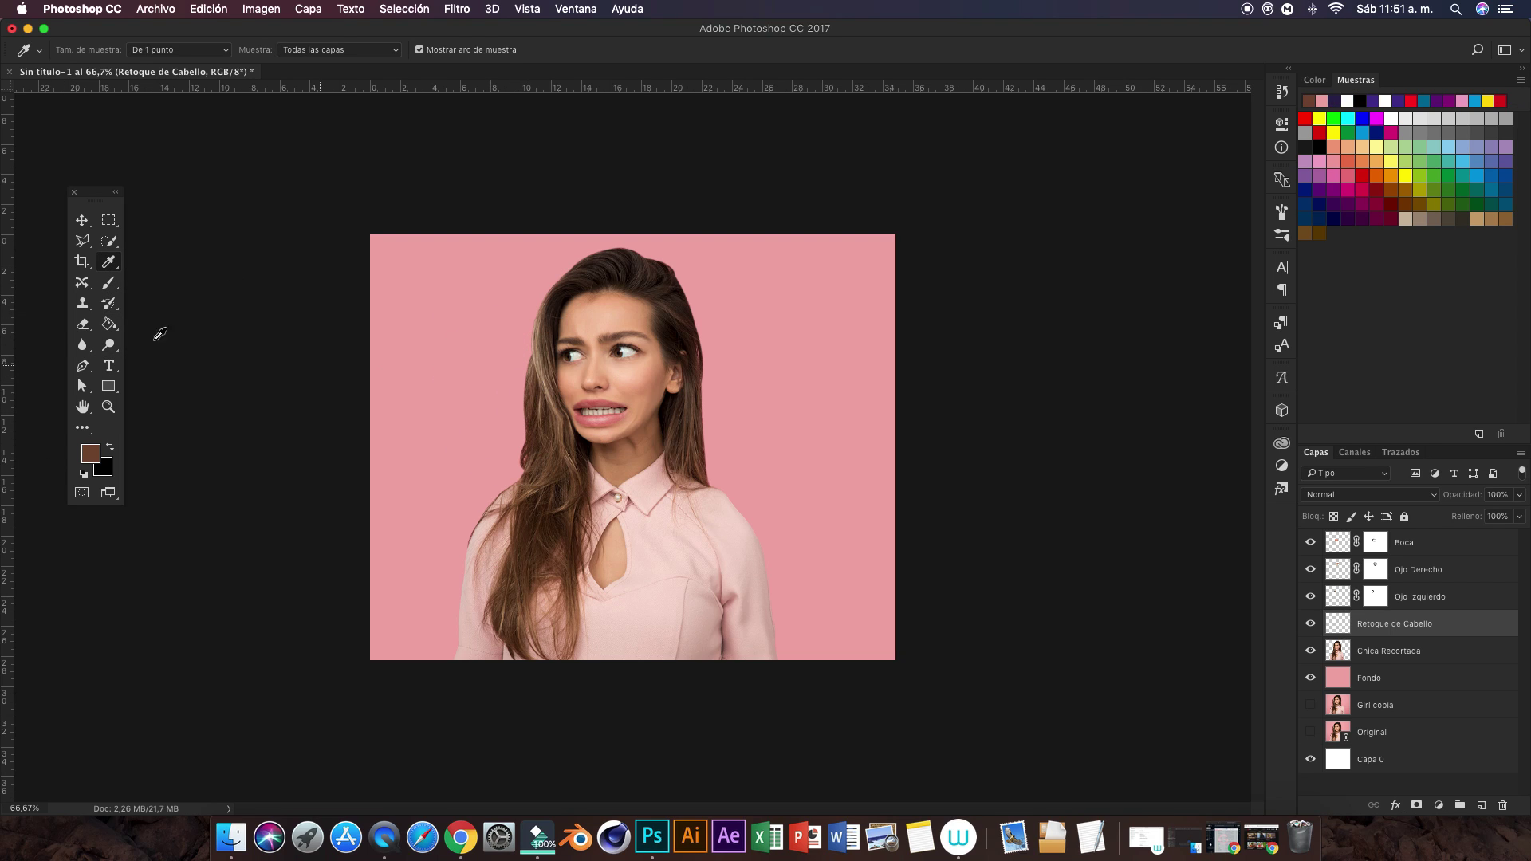
left_click(109, 284)
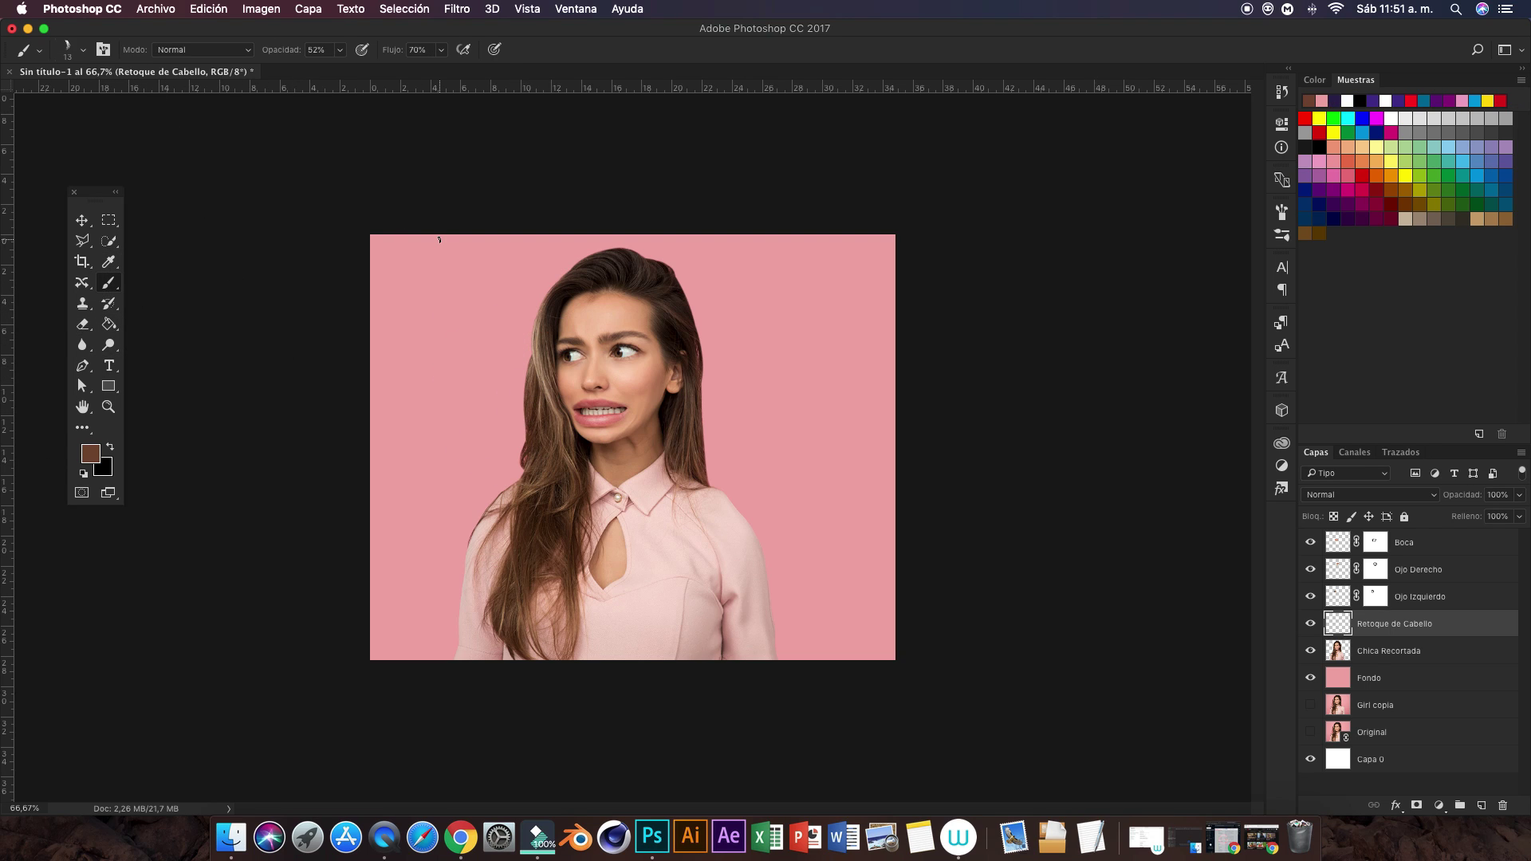
key("ctrl+plus")
key("ctrl+plus")
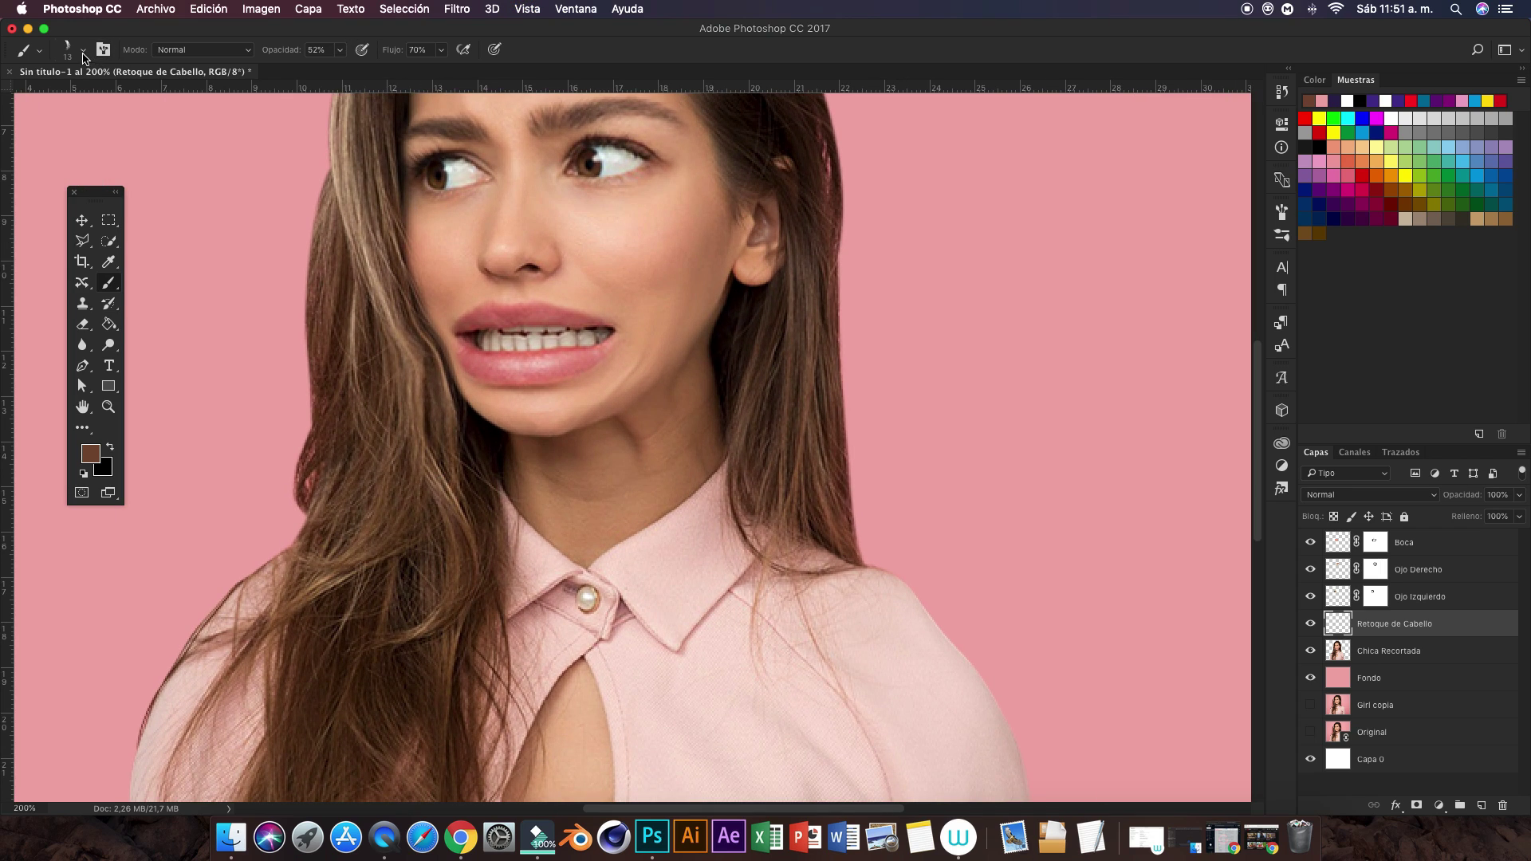
Step: Set the hair brush to 2 px at 75% opacity
left_click(83, 51)
left_click_drag(95, 102, 91, 100)
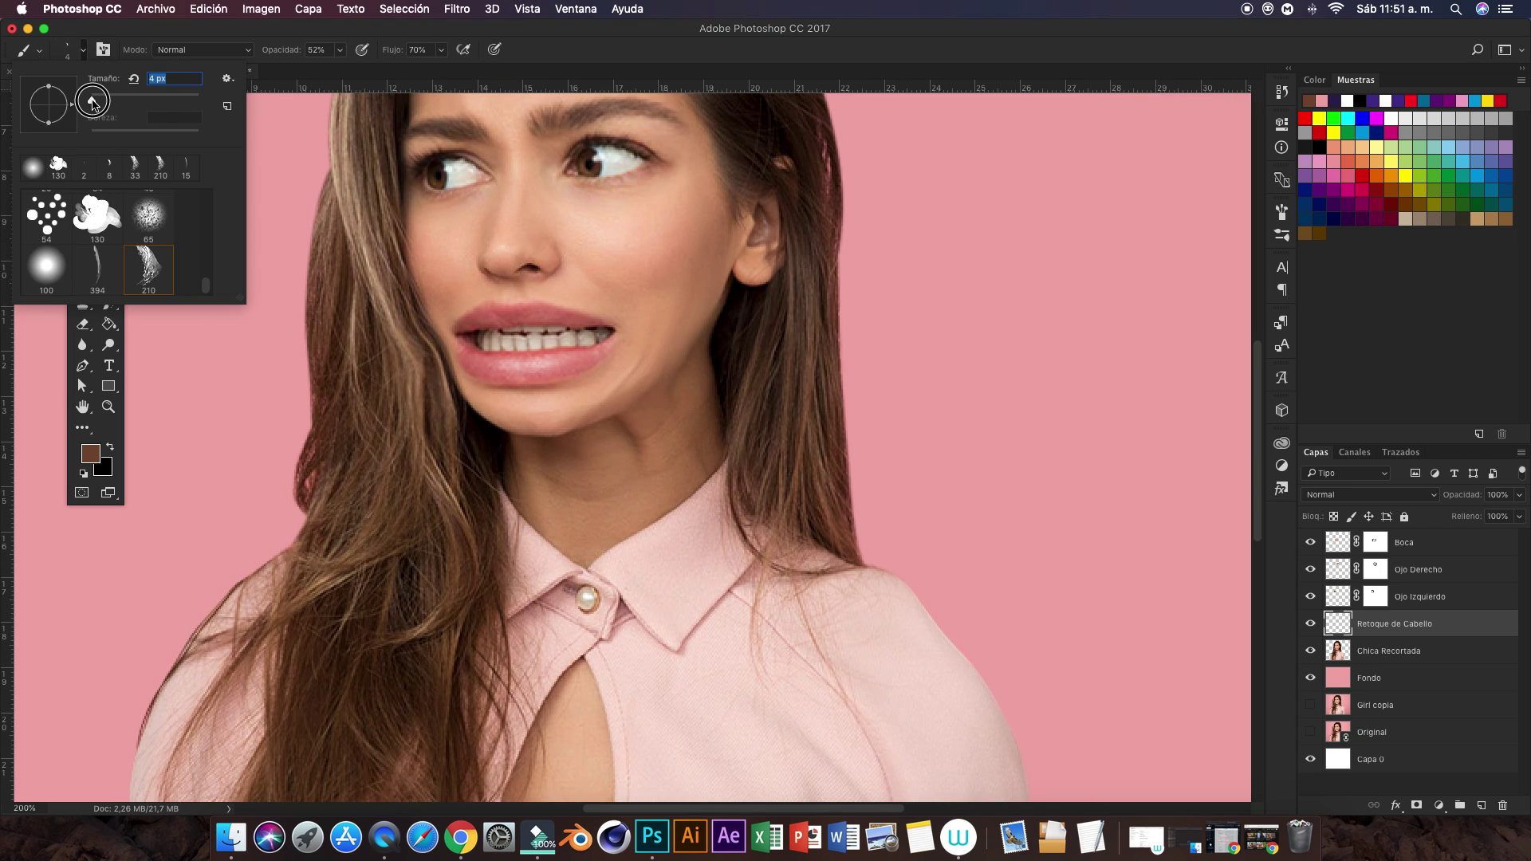
key("Return")
scroll(419, 150, "left", 5)
scroll(418, 150, "up", 4)
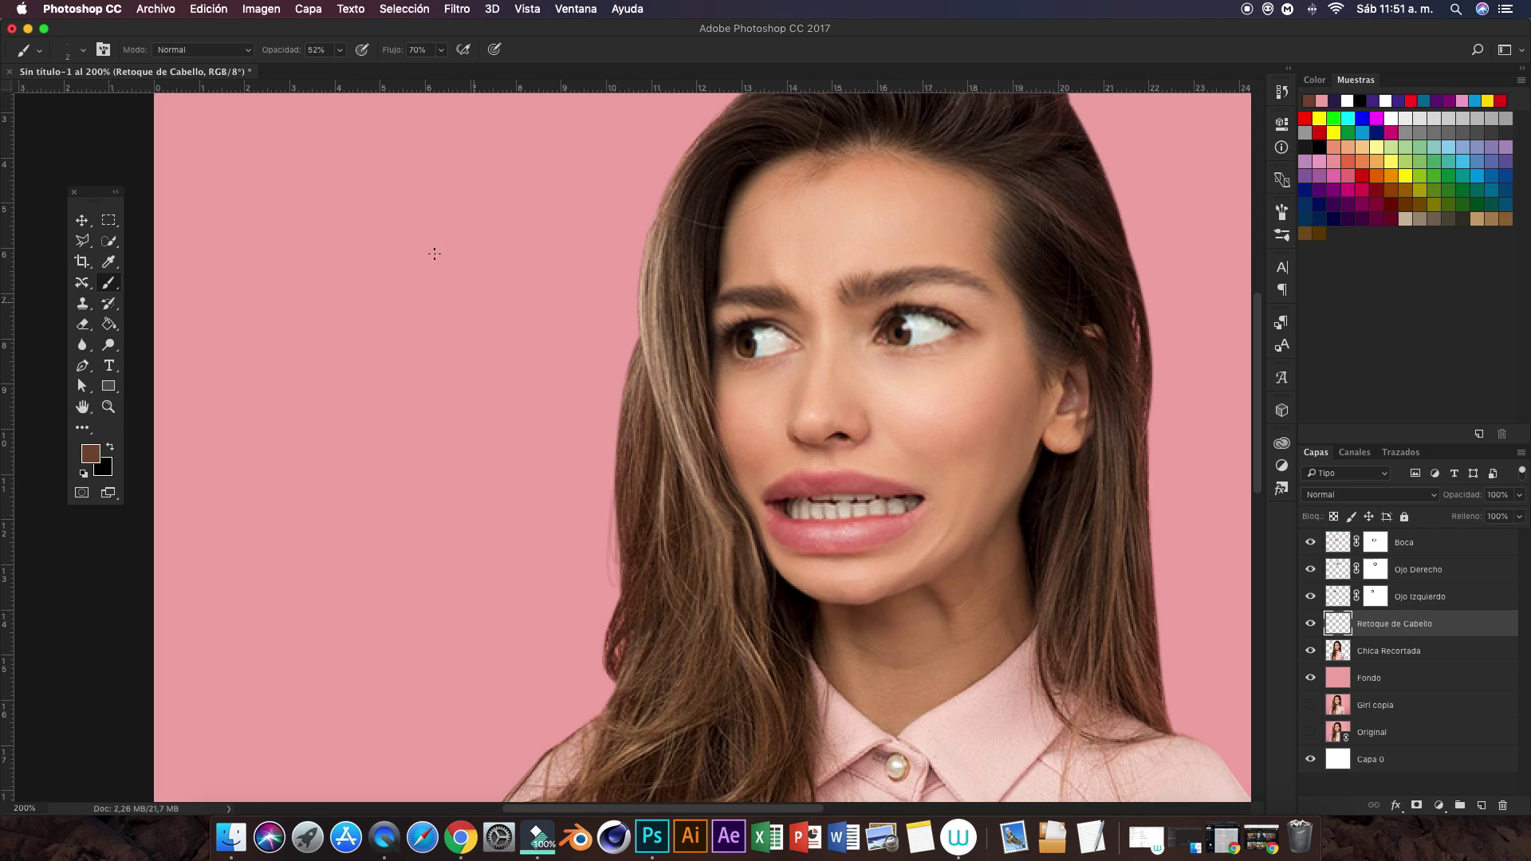
left_click_drag(339, 51, 368, 98)
left_click(641, 343)
Step: Paint thin strands along the left hair edge, raising opacity to 90% with 88% flow
left_click_drag(614, 516, 614, 550)
left_click_drag(618, 564, 610, 604)
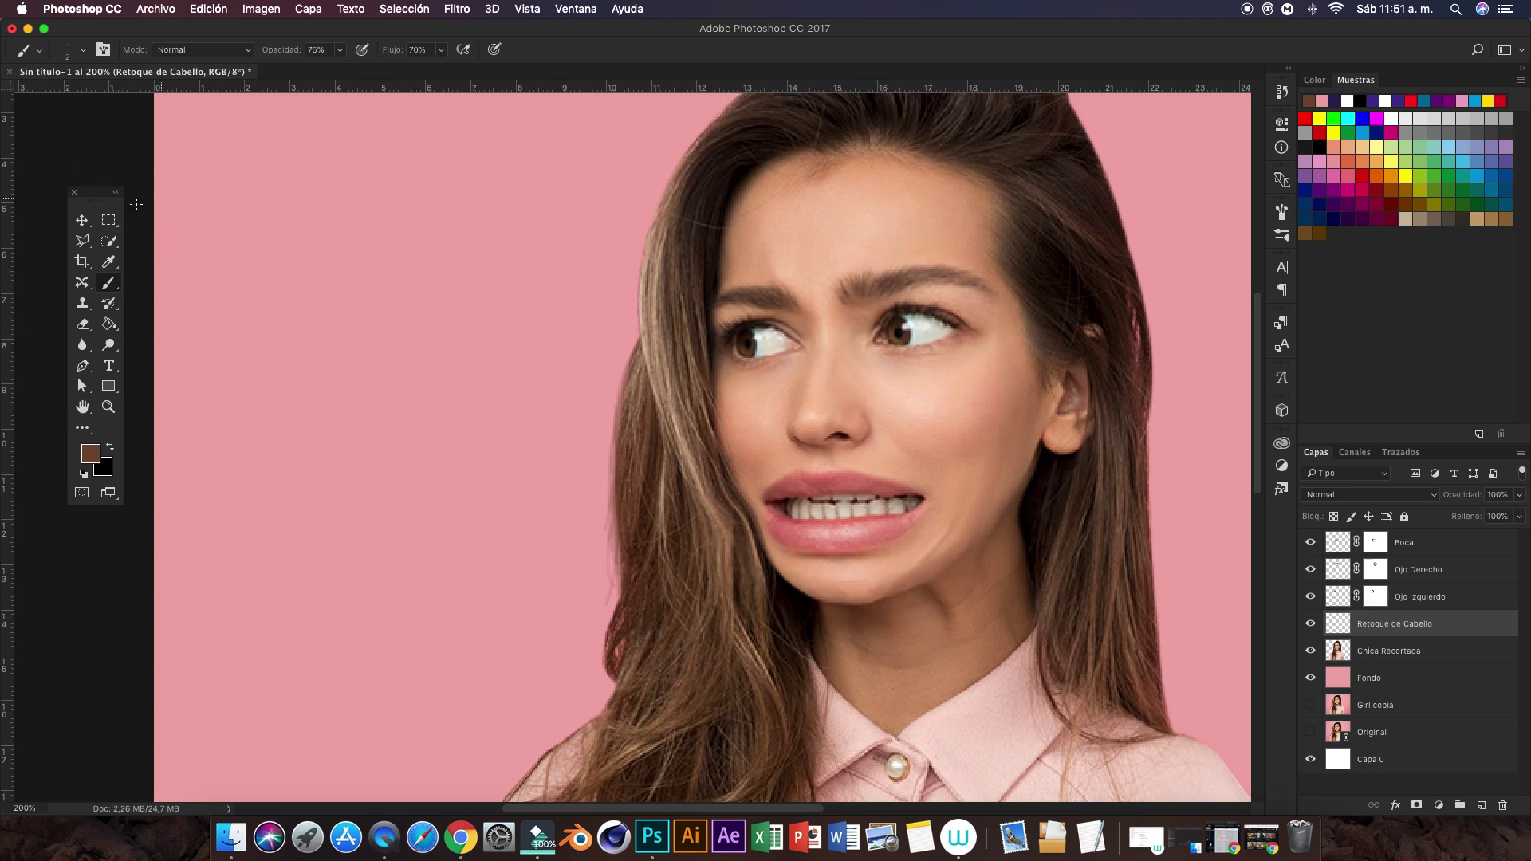
left_click(341, 51)
left_click(441, 50)
left_click(637, 340)
left_click_drag(617, 517, 597, 631)
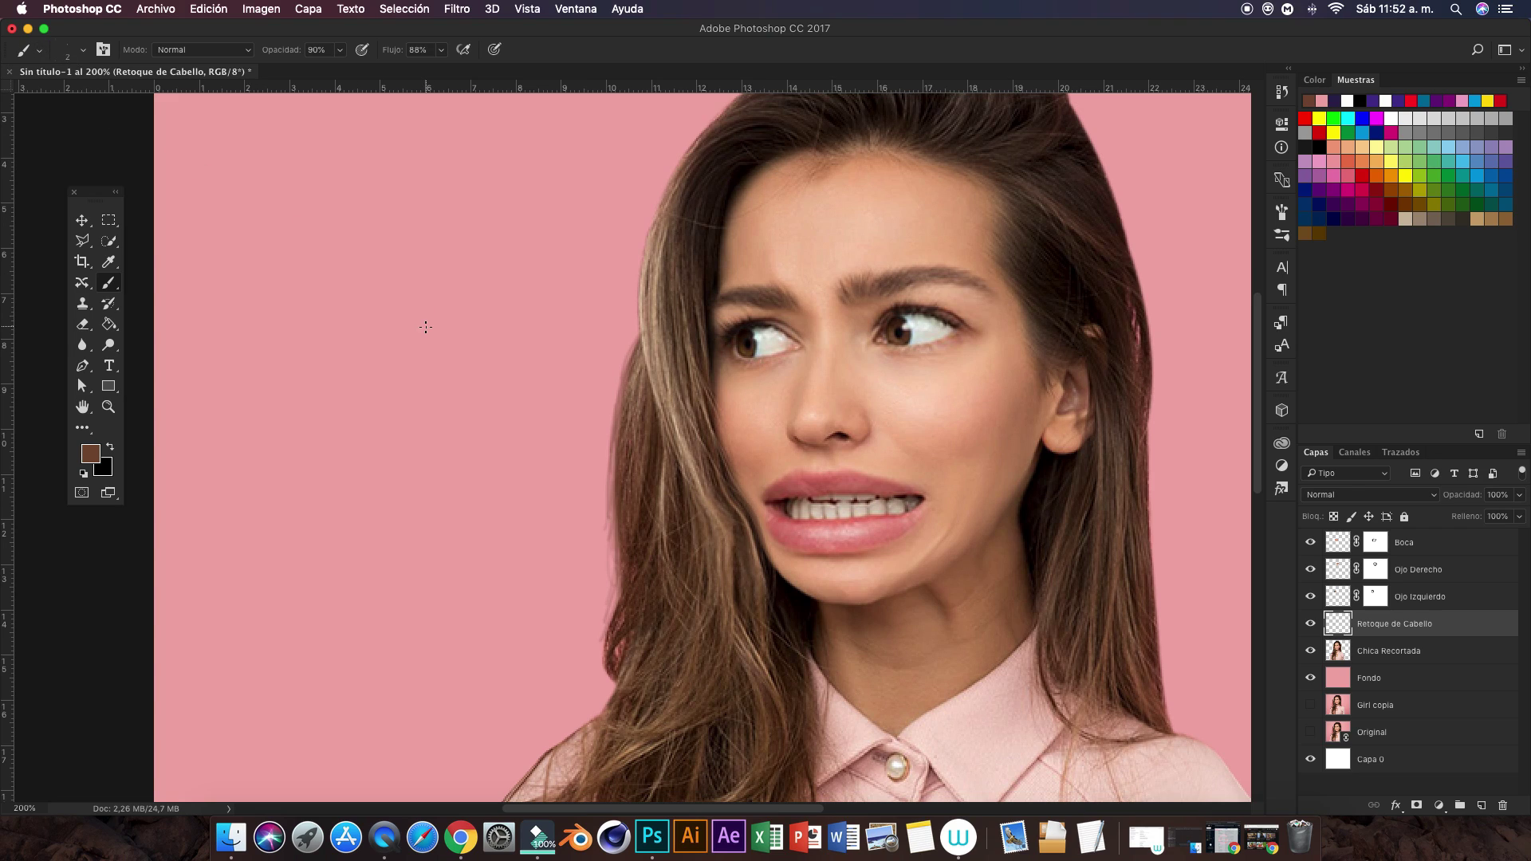
left_click(109, 262)
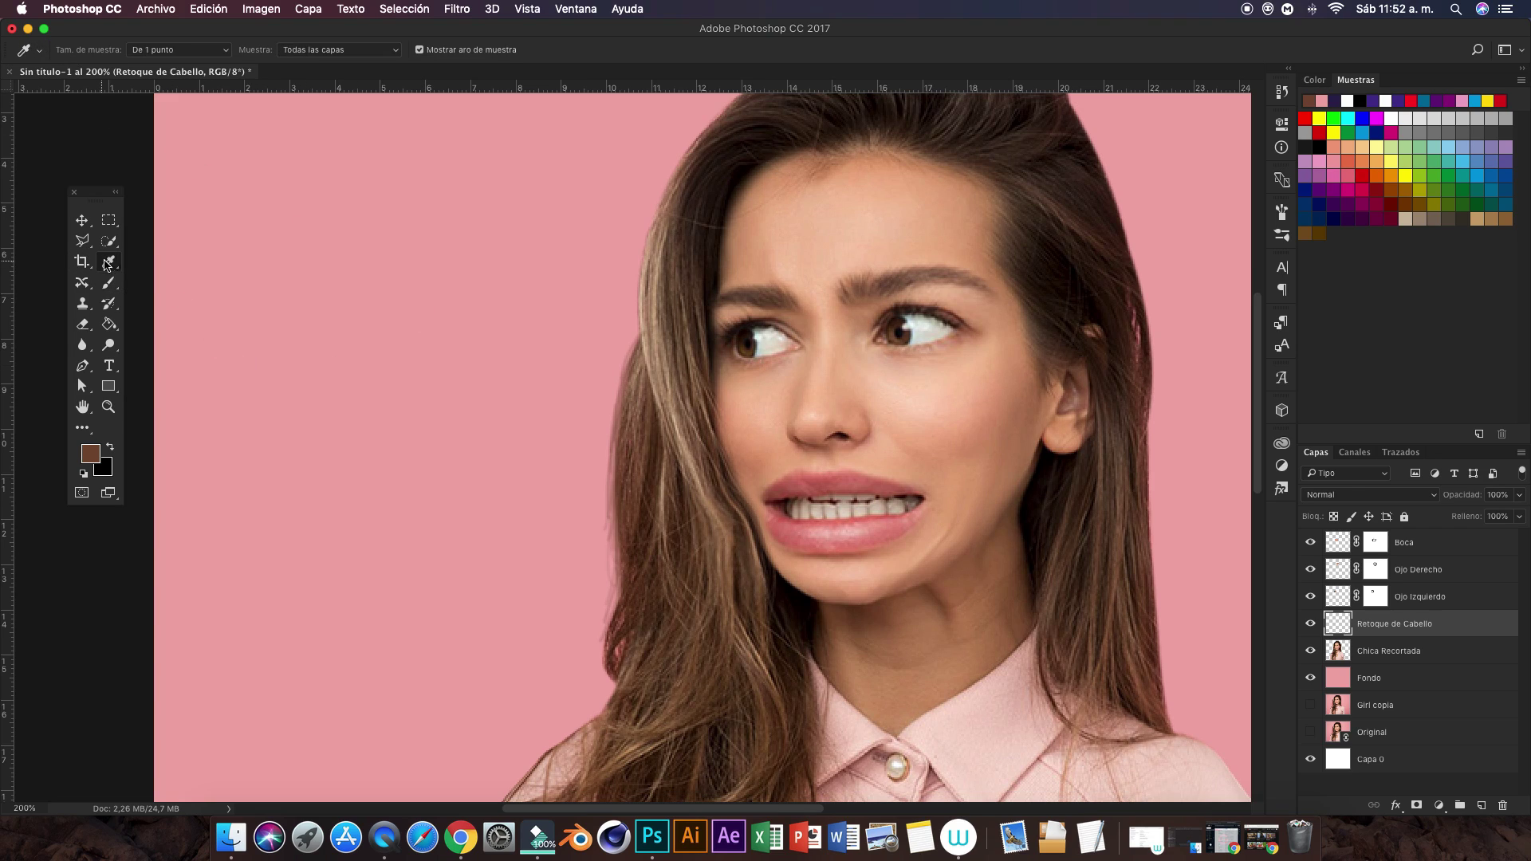
Step: Sample two brown tones from the hair and paint more strands down the lower left edge
left_click(640, 426)
key("b")
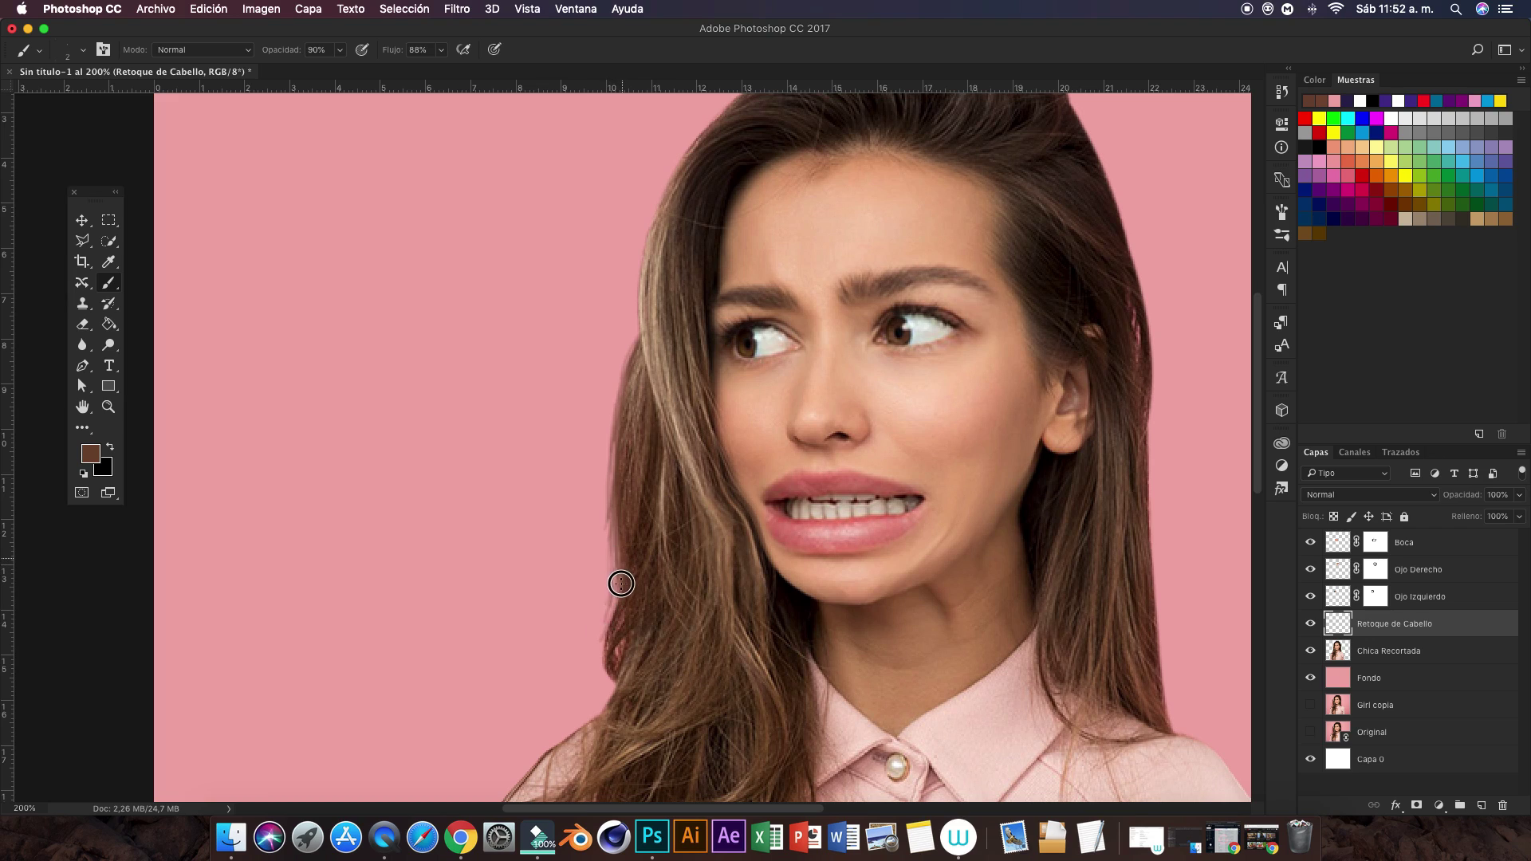
key("i")
left_click(625, 629)
key("b")
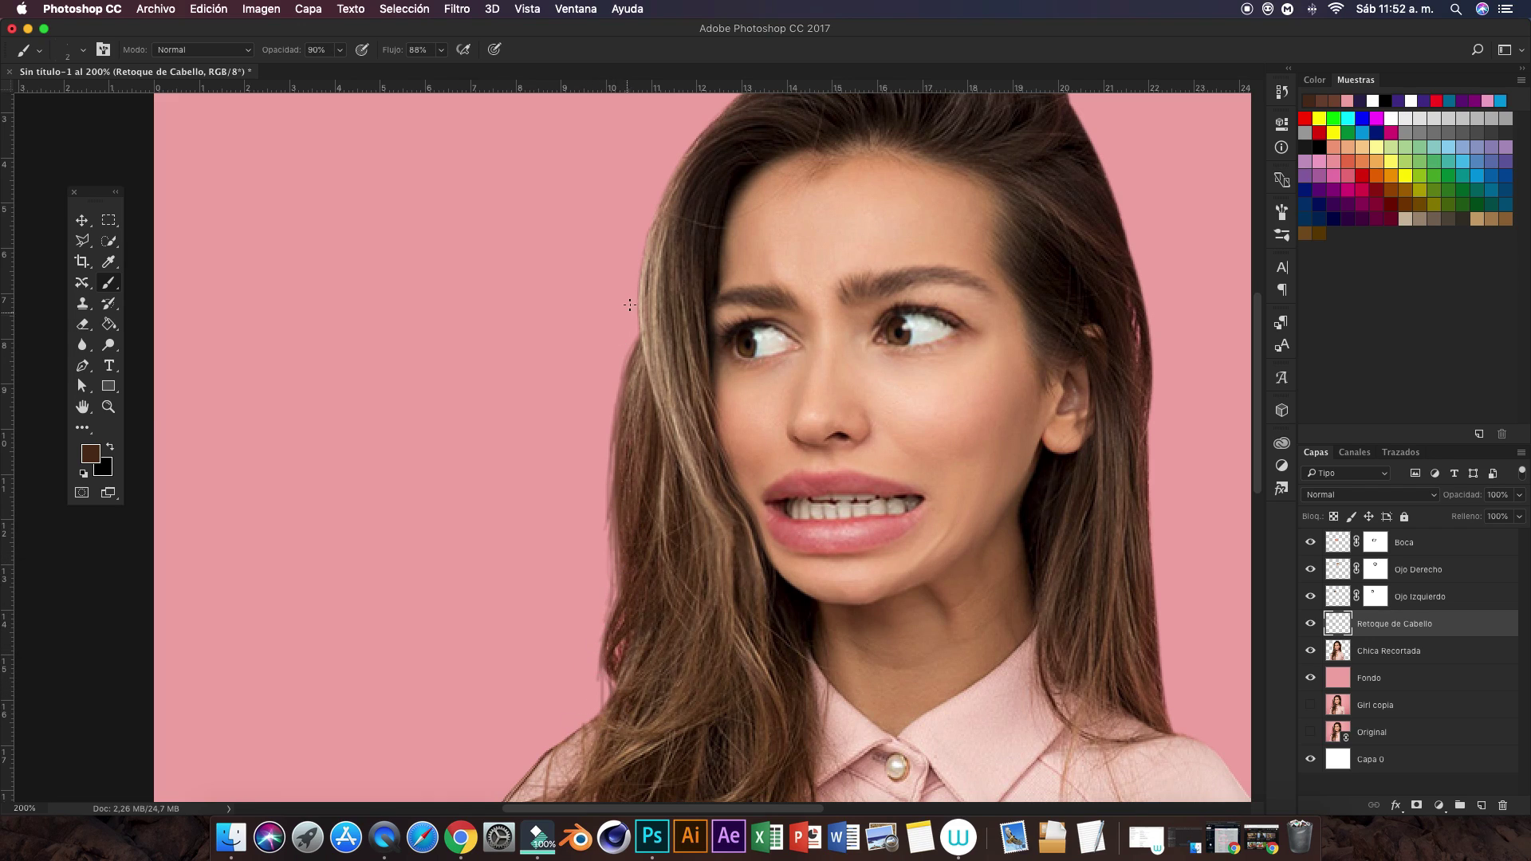
mouse_move(640, 334)
left_mouse_down()
mouse_move(614, 455)
mouse_move(608, 630)
left_mouse_up()
left_click_drag(612, 567, 594, 655)
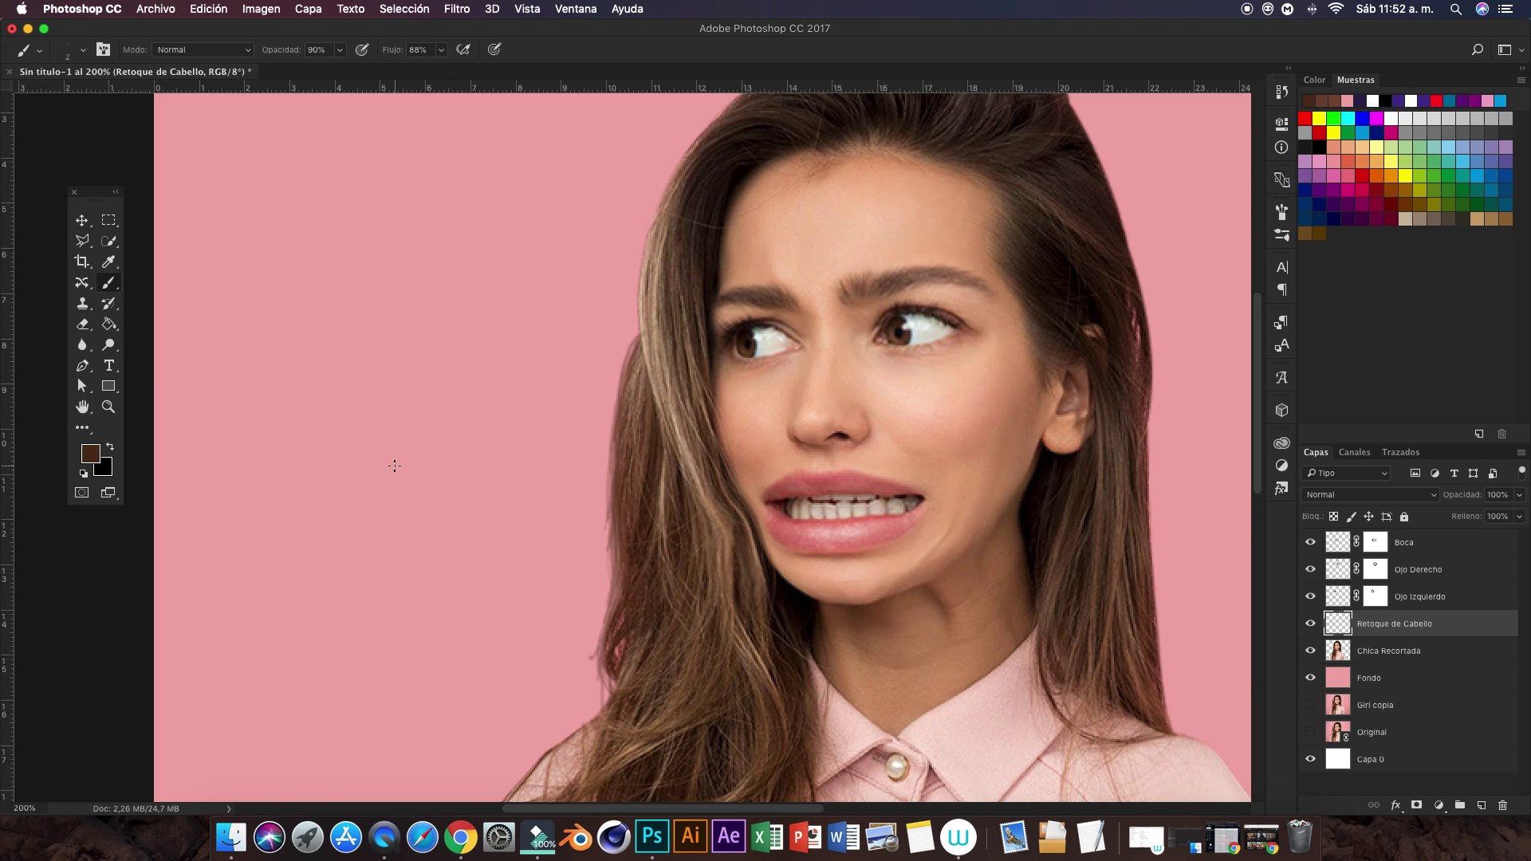
key("super+minus")
key("super+minus")
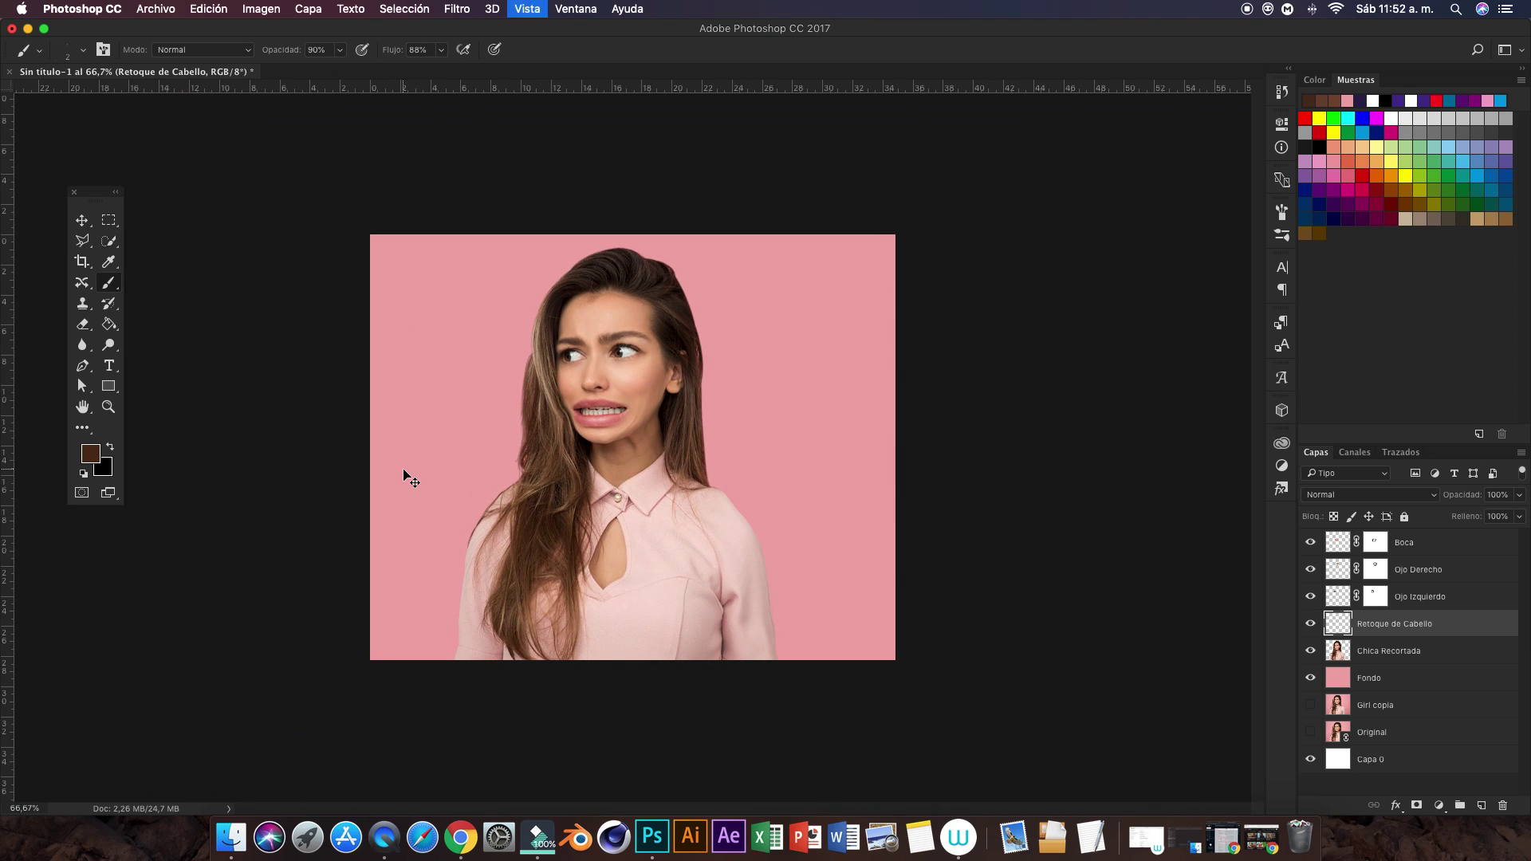
Step: Set brush opacity and flow to 100% and sample dark brown and beige hair tones
key("super+plus")
key("super+plus")
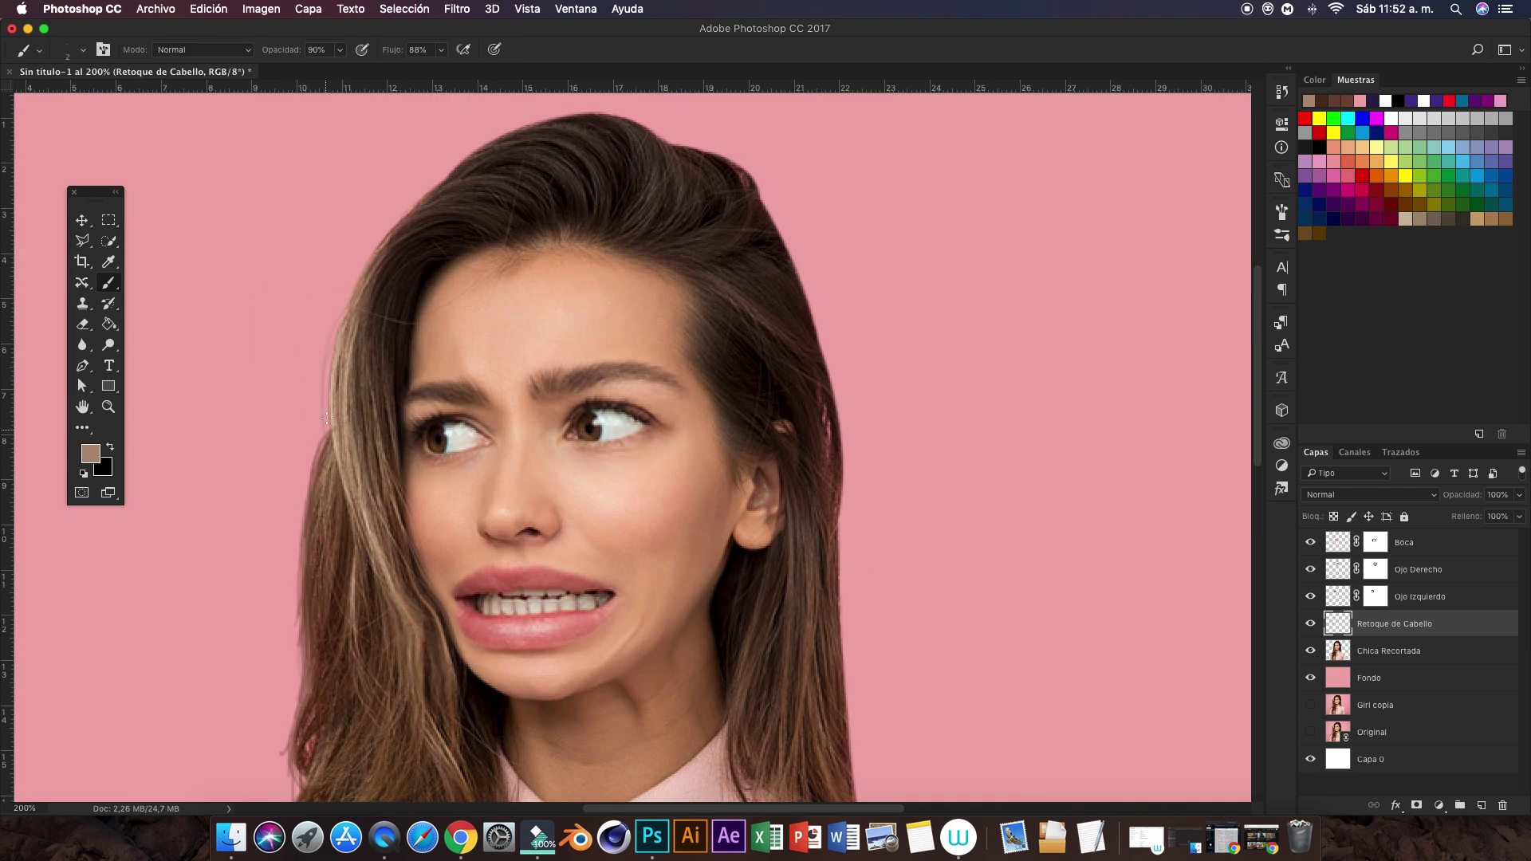
key("super+minus")
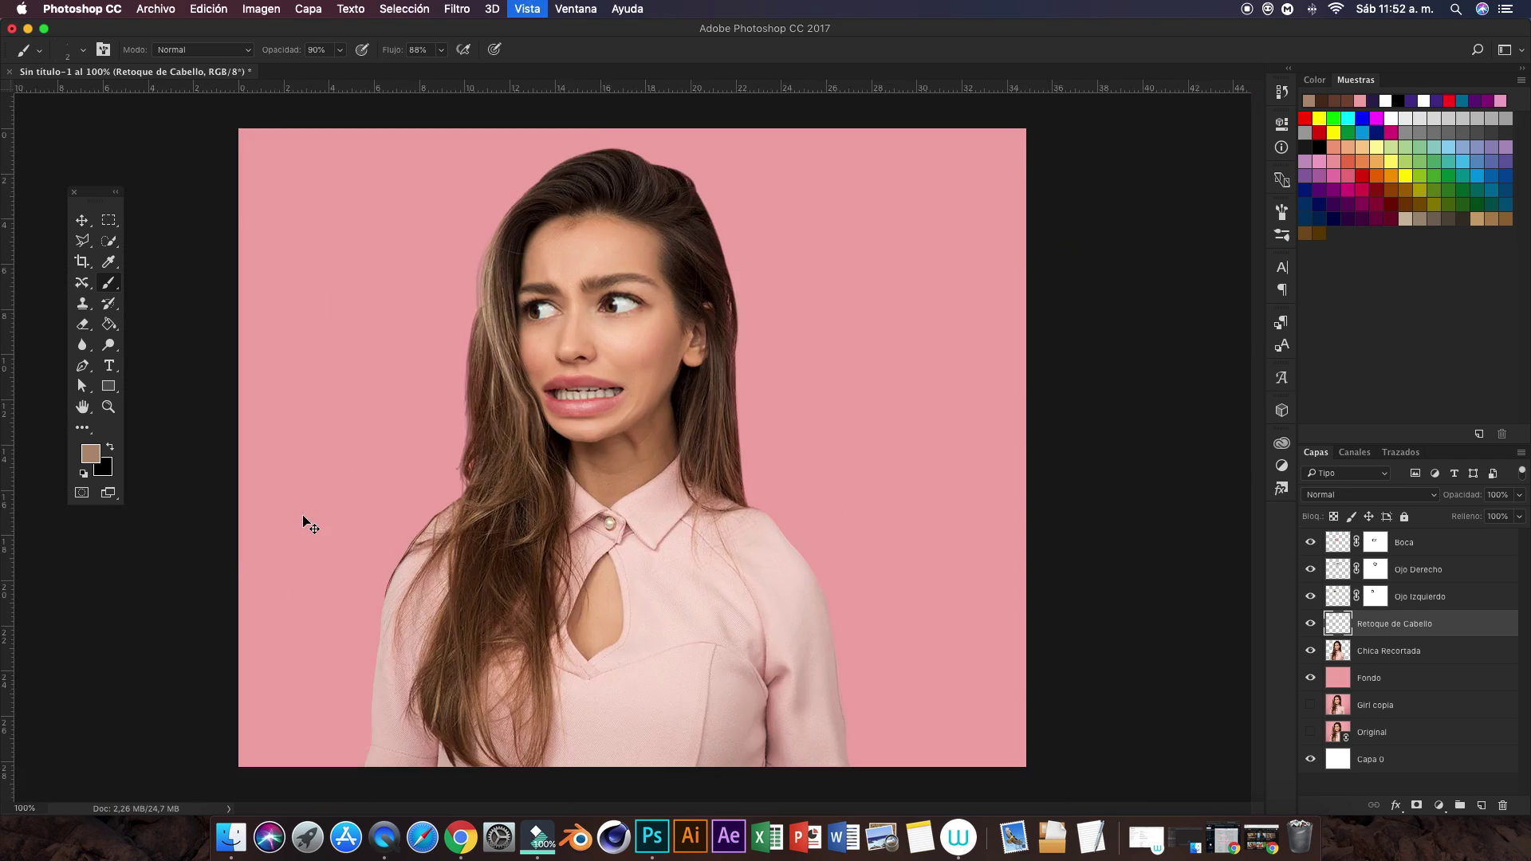
key("super+plus")
left_click(319, 327, "alt")
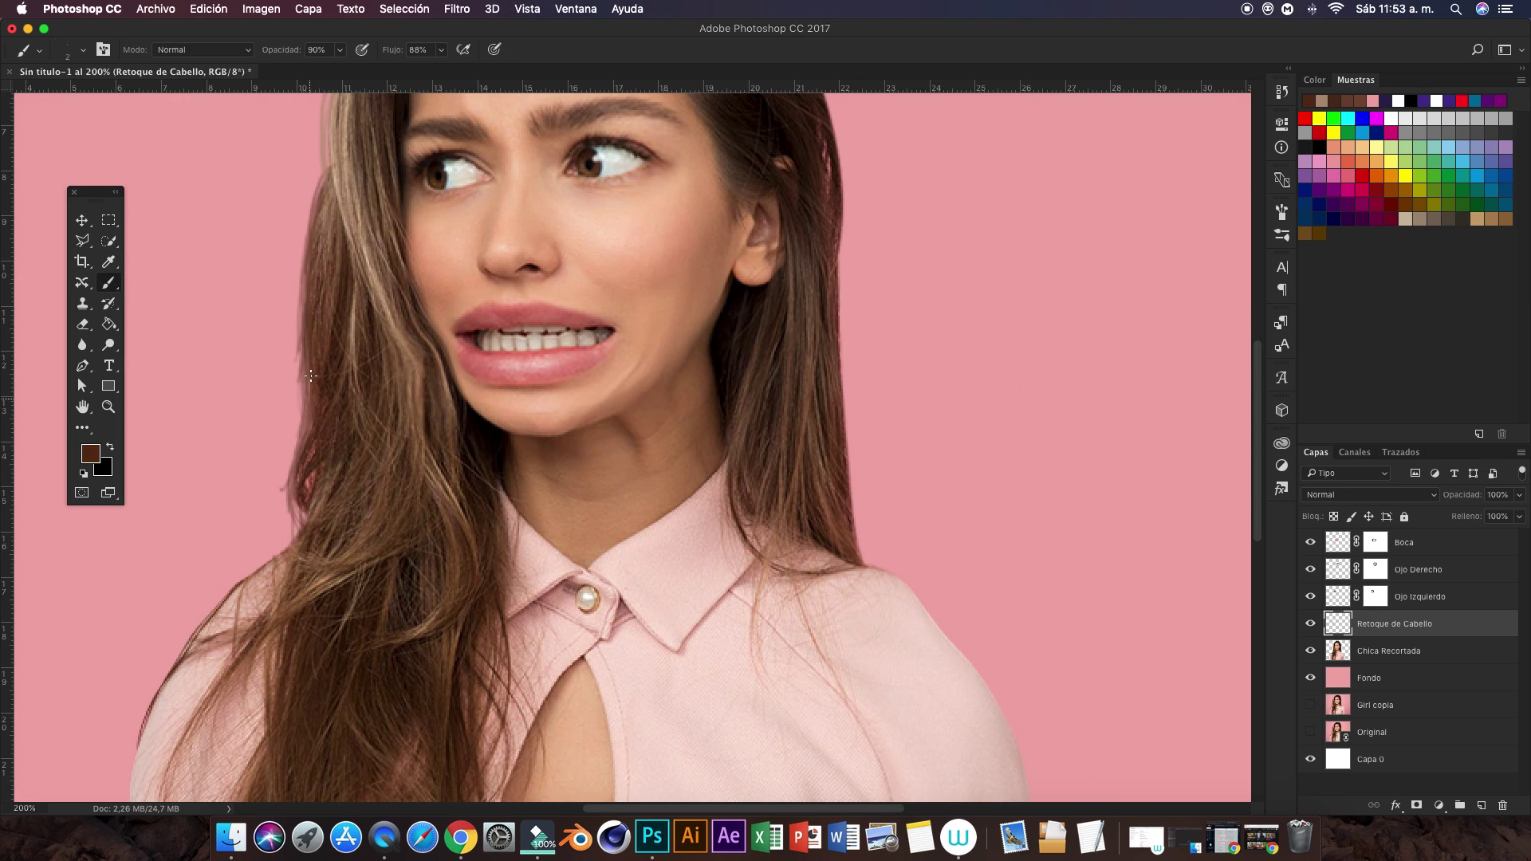
key("shift+0")
key("0")
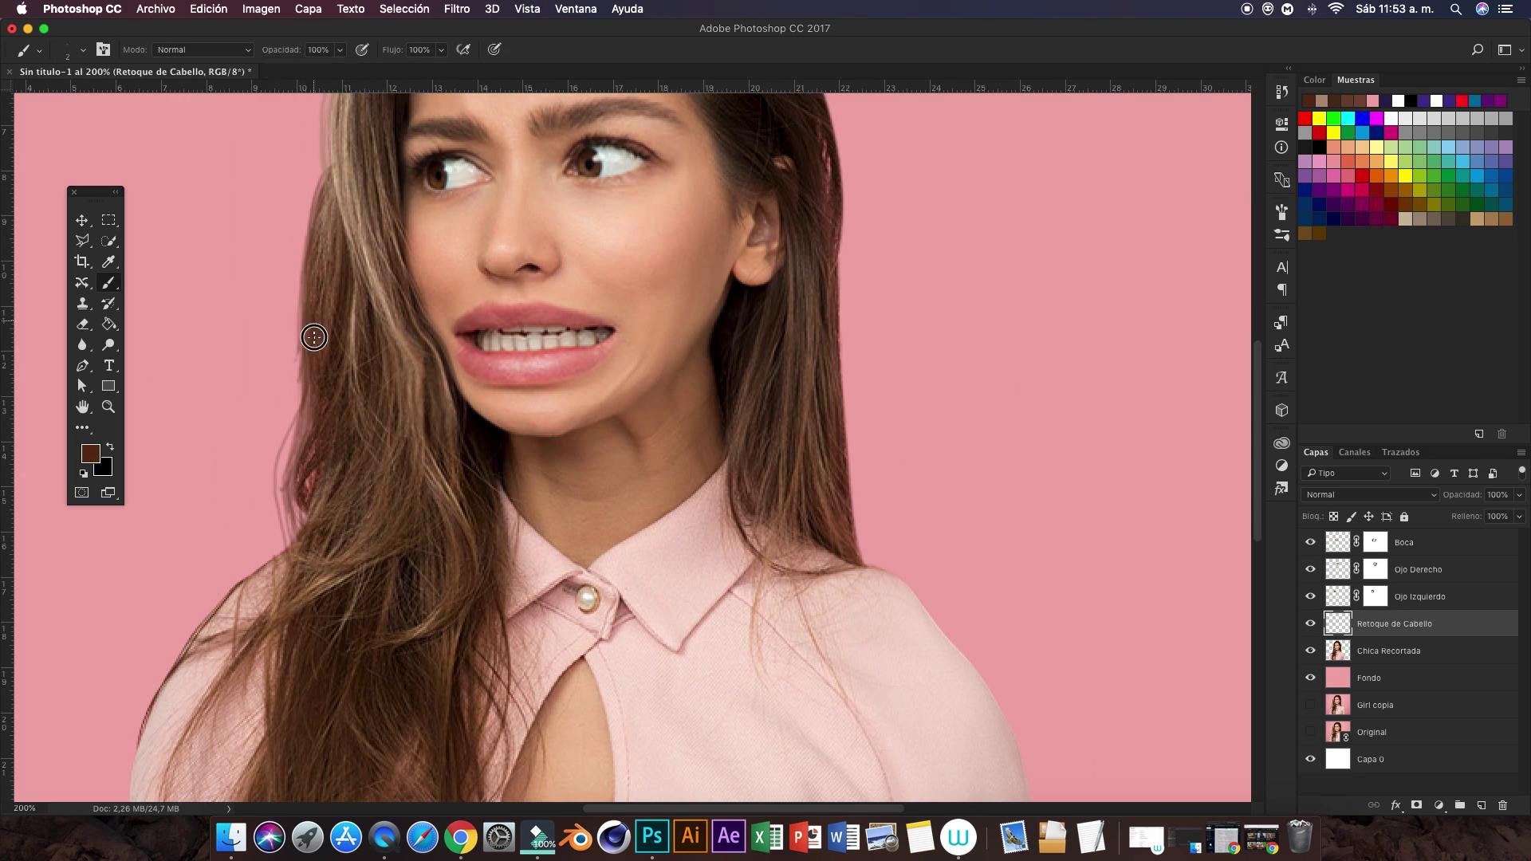
key("super+plus")
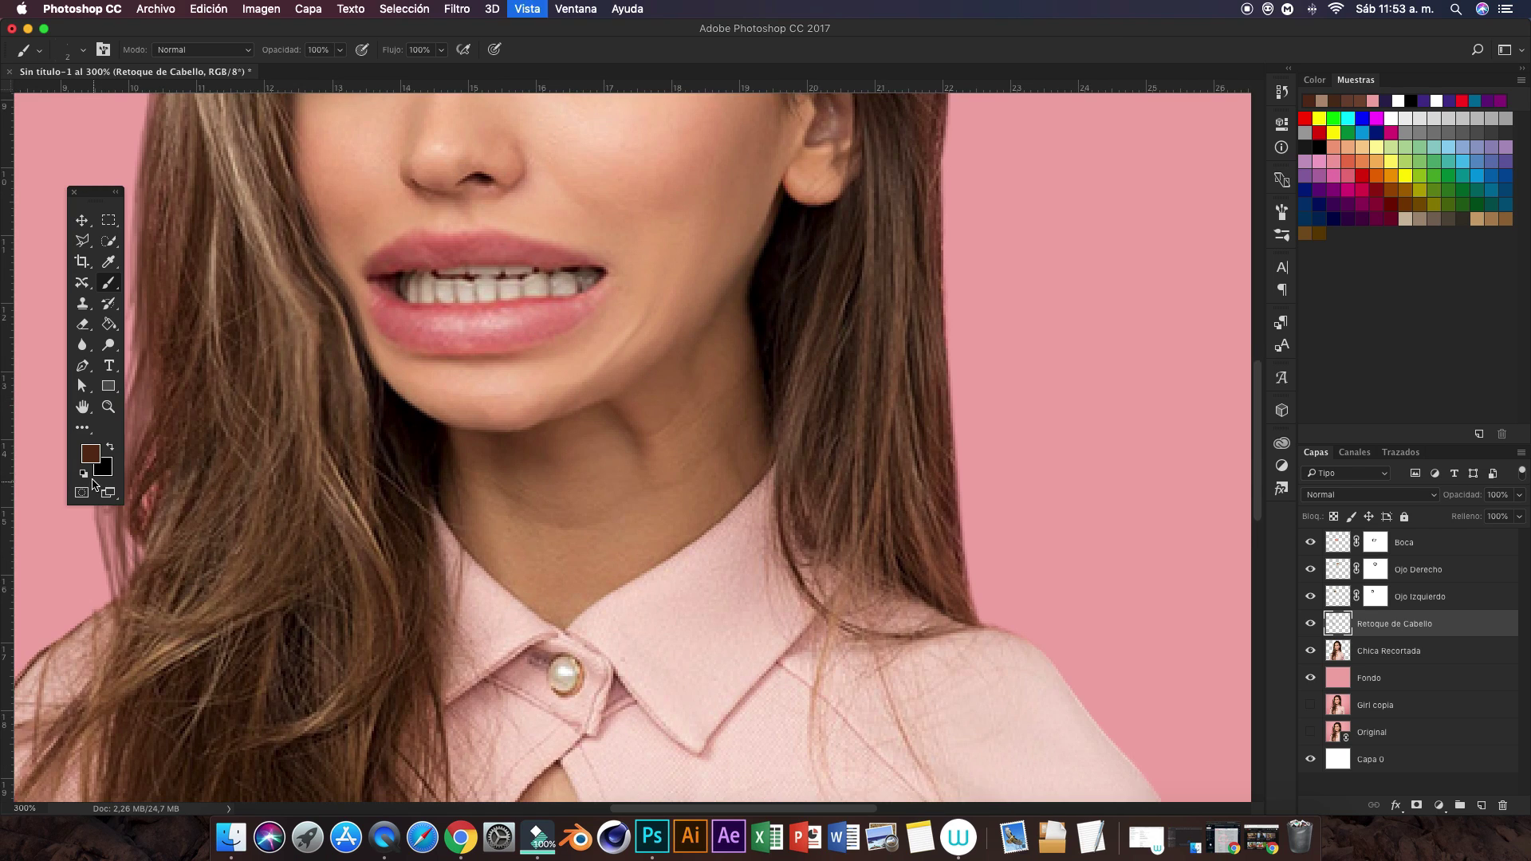
key("super+minus")
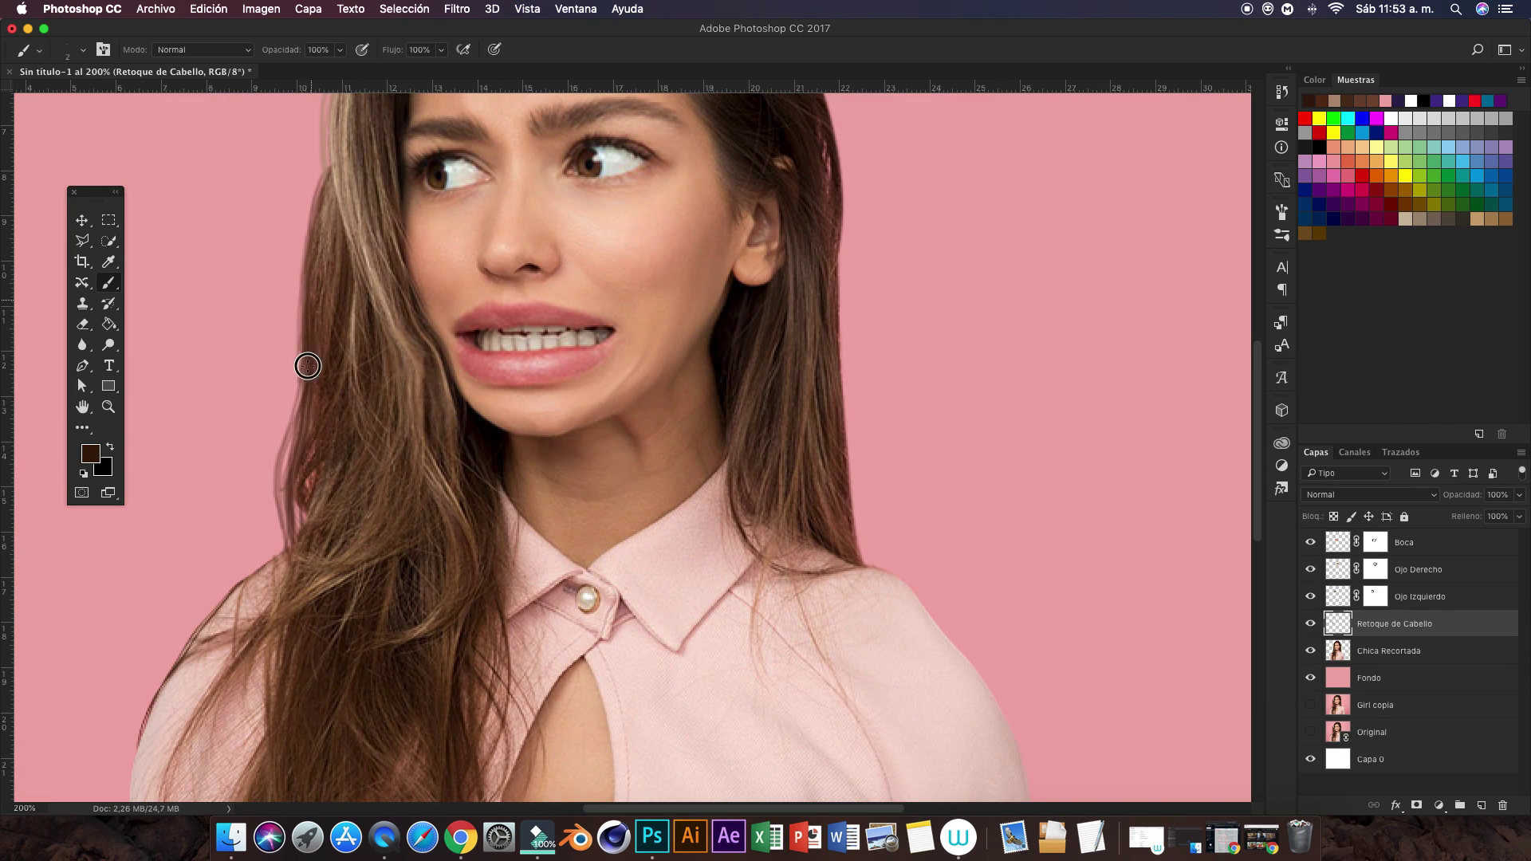
scroll(308, 479, "up", 5)
left_click(383, 191, "alt")
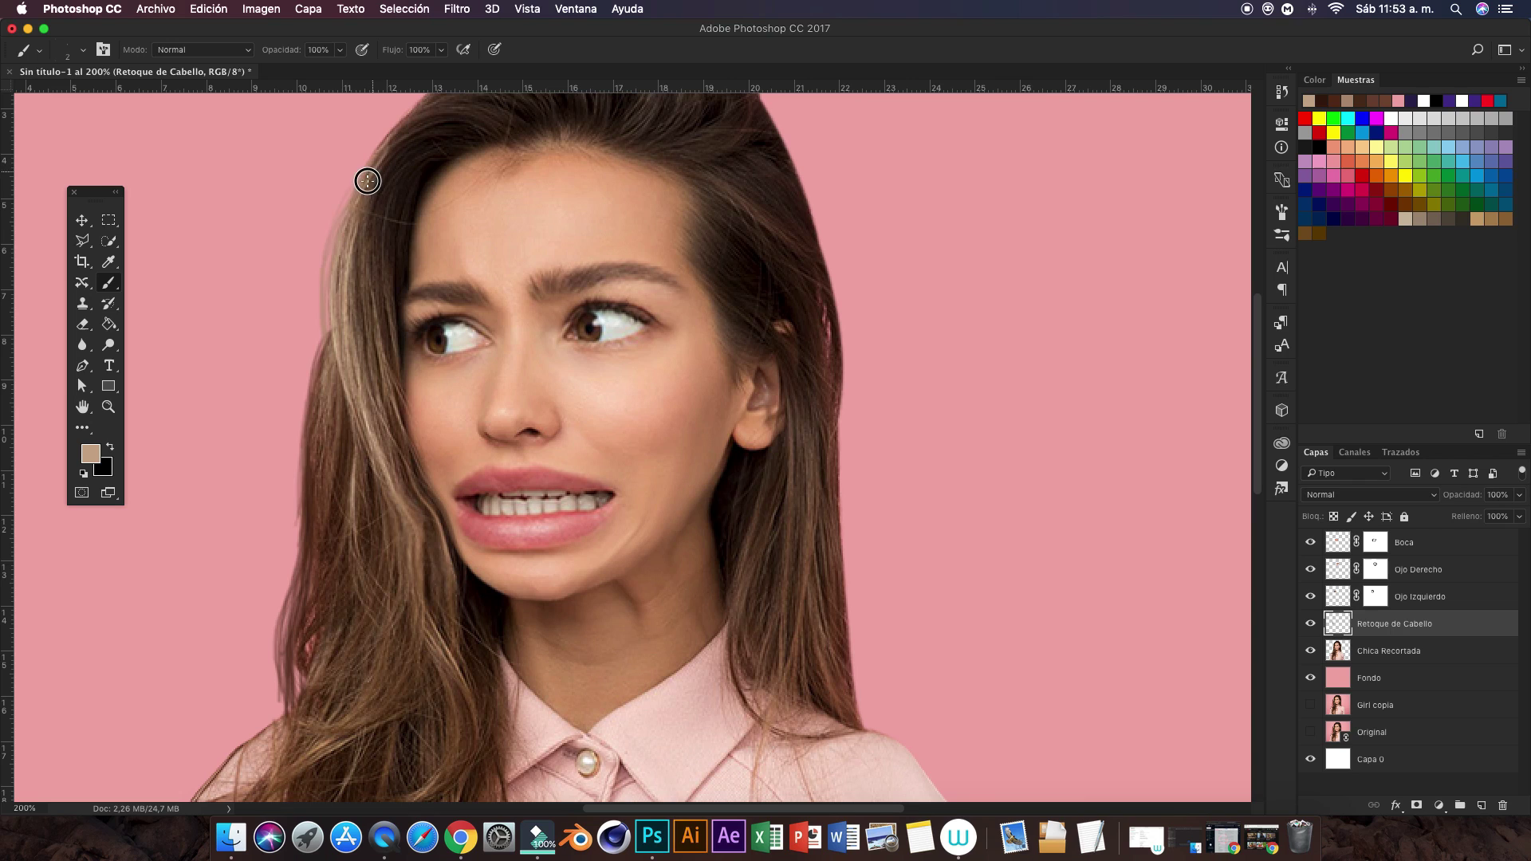
key("super+minus")
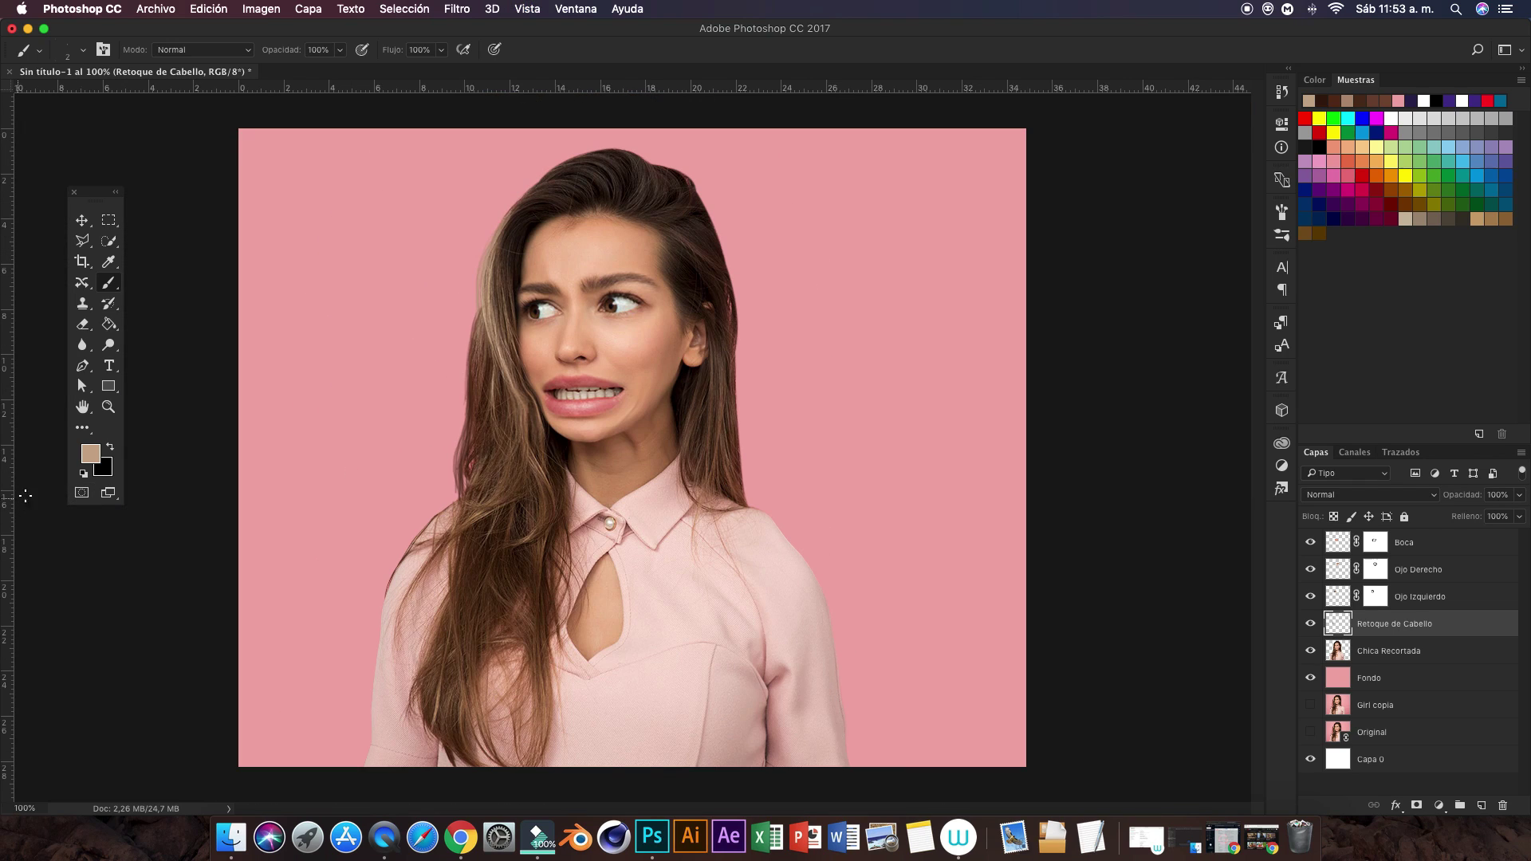
scroll(558, 343, "up", 5)
left_click(727, 308, "alt")
Step: Paint dark strands along the right hair edge and crown, undoing one stray stroke
left_click_drag(600, 346, 670, 505)
mouse_move(629, 395)
left_mouse_down()
mouse_move(609, 356)
mouse_move(670, 503)
left_mouse_up()
mouse_move(567, 273)
left_mouse_down()
mouse_move(589, 284)
mouse_move(475, 232)
mouse_move(382, 227)
mouse_move(342, 232)
mouse_move(281, 297)
left_mouse_up()
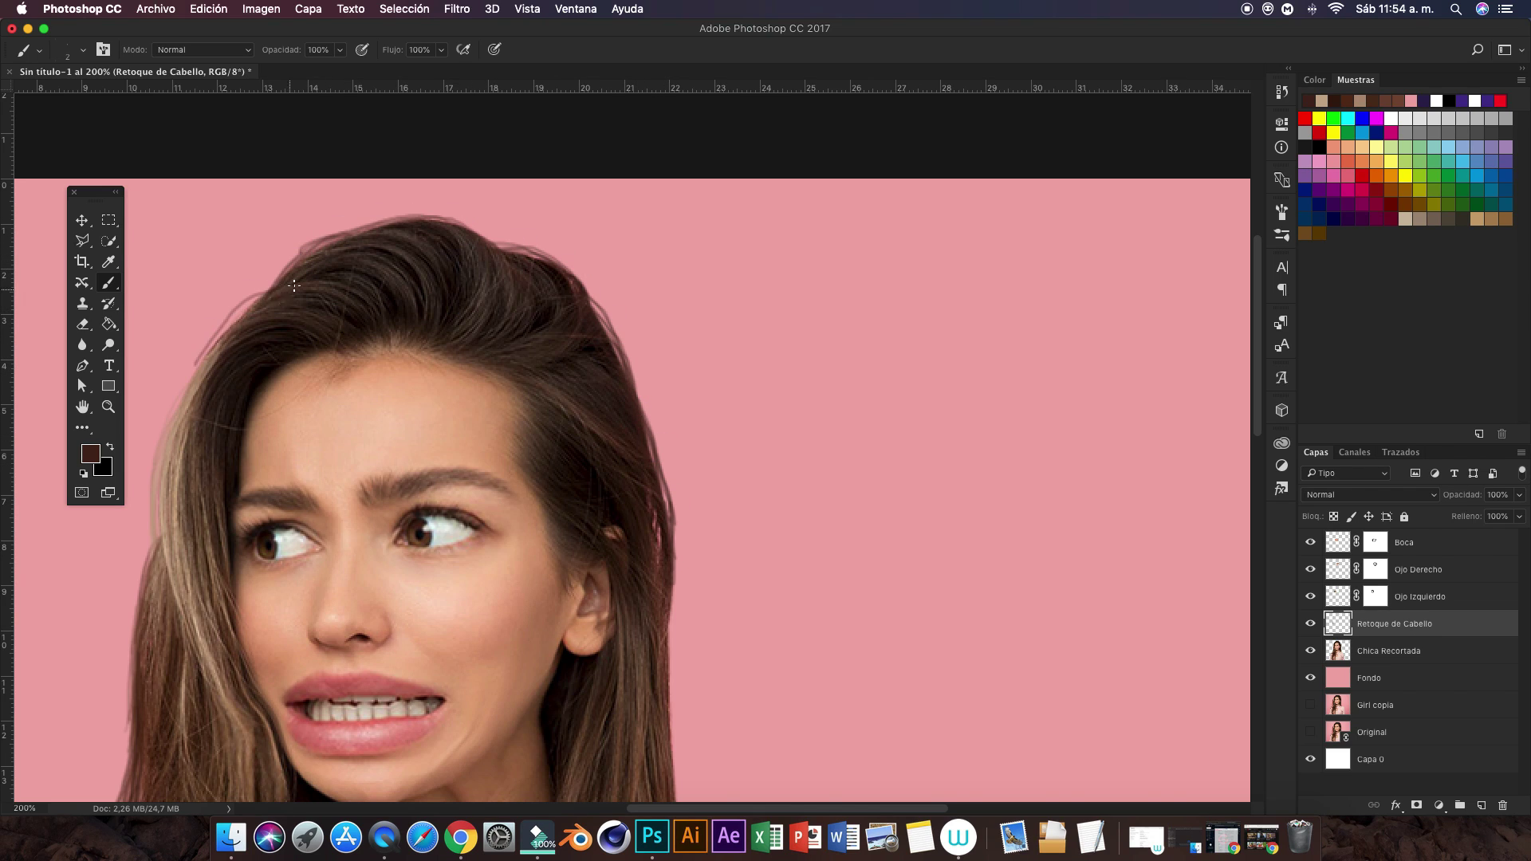
key("super+z")
mouse_move(475, 228)
left_mouse_down()
mouse_move(263, 295)
mouse_move(204, 358)
left_mouse_up()
key("super+1")
left_click(90, 453)
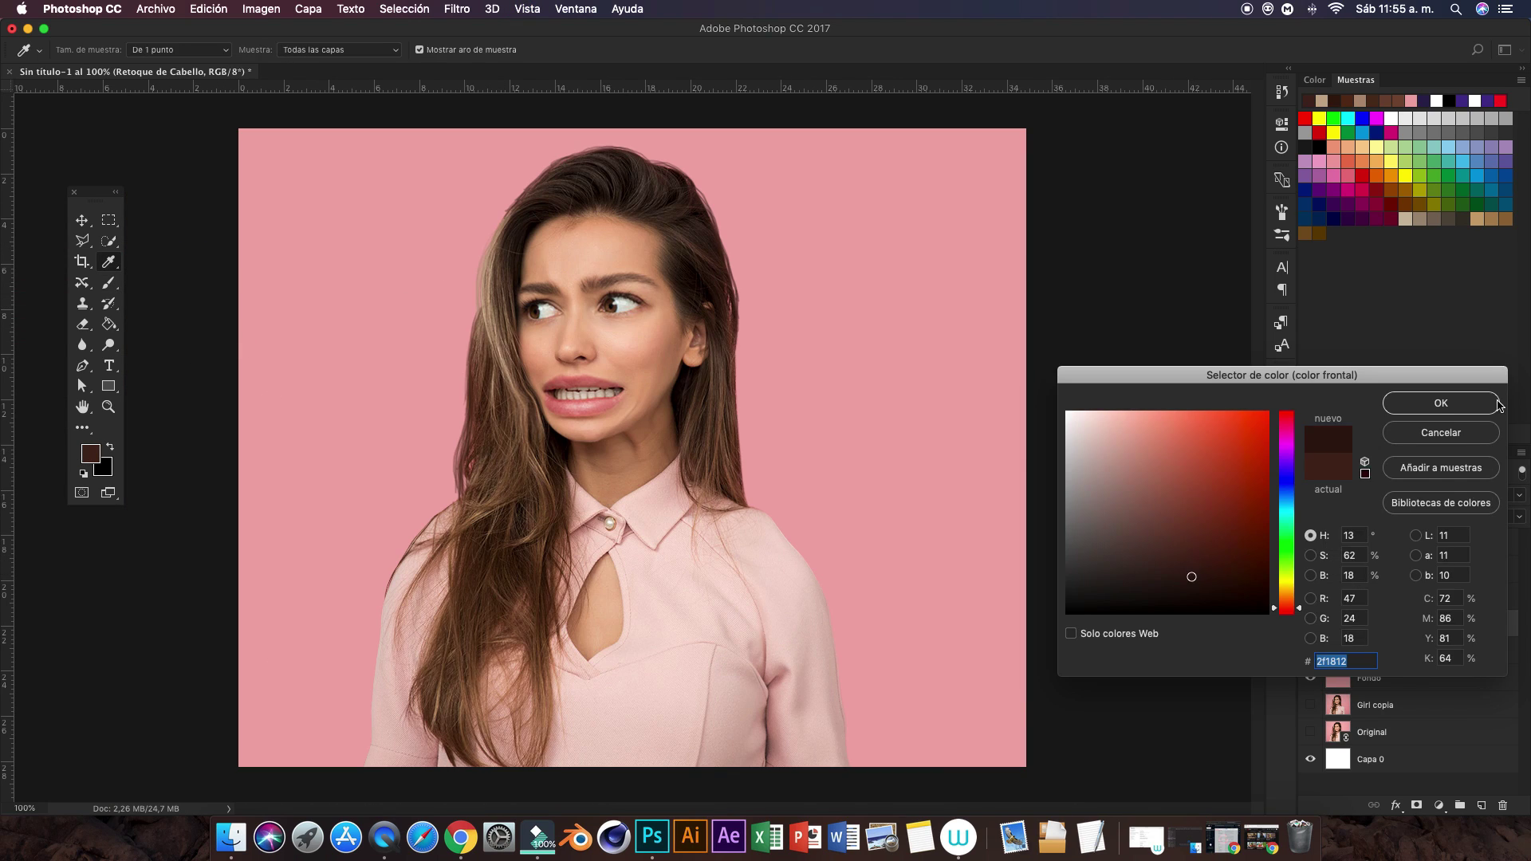
Step: Confirm the dark brown colour and paint strands along the top and right hair edges
left_click(1498, 405)
key("b")
key("super+plus")
key("super+plus")
mouse_move(796, 403)
left_mouse_down()
mouse_move(685, 331)
mouse_move(580, 292)
mouse_move(346, 403)
left_mouse_up()
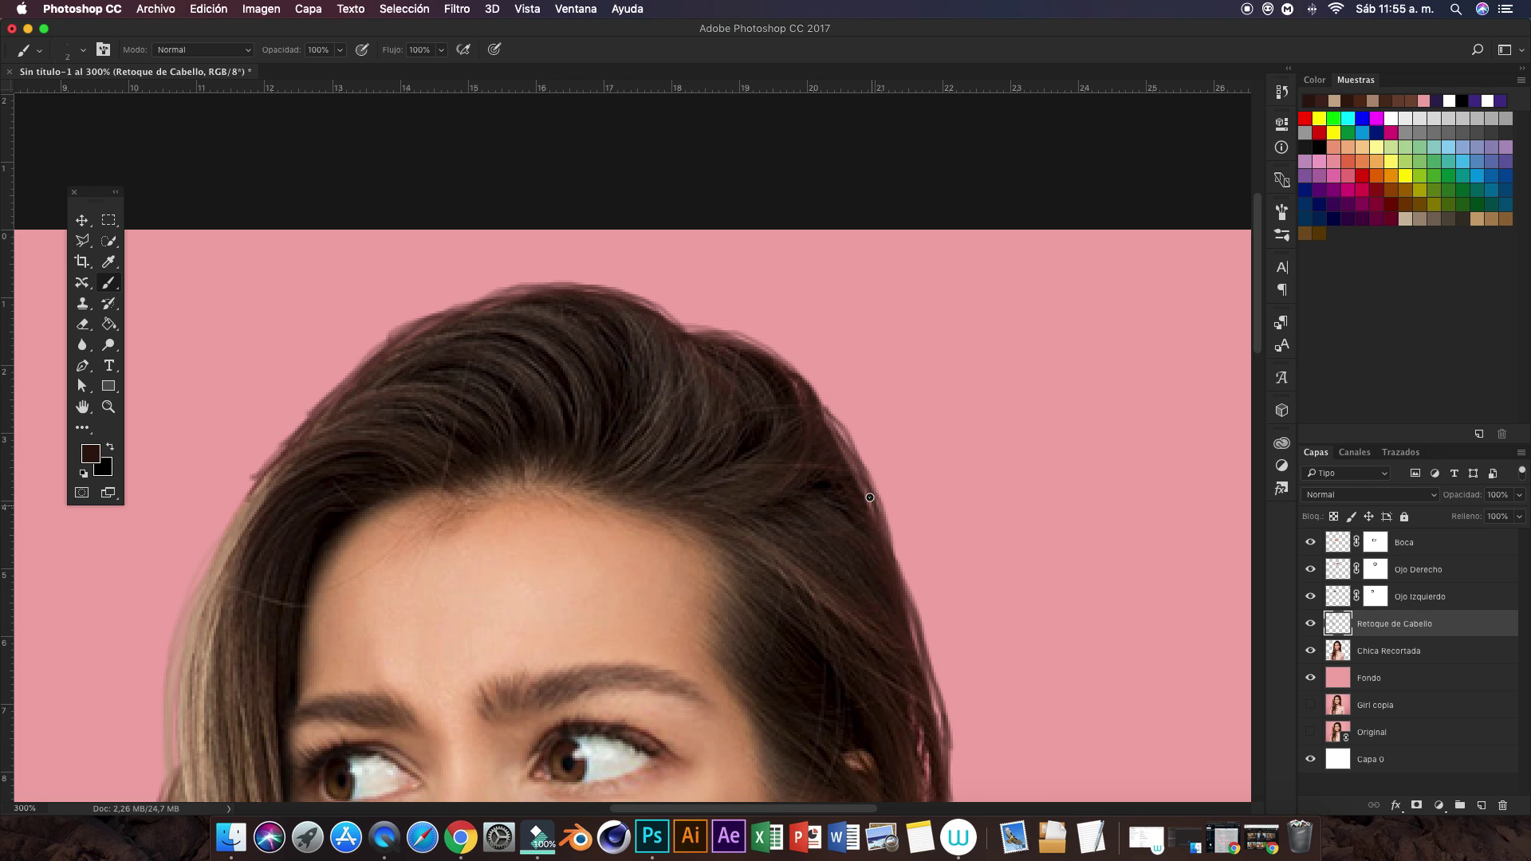
left_click_drag(821, 410, 873, 518)
Step: Paint a strand along the left hair edge, then sample a lighter hair brown
key("super+1")
key("super+plus")
left_click_drag(300, 434, 256, 594)
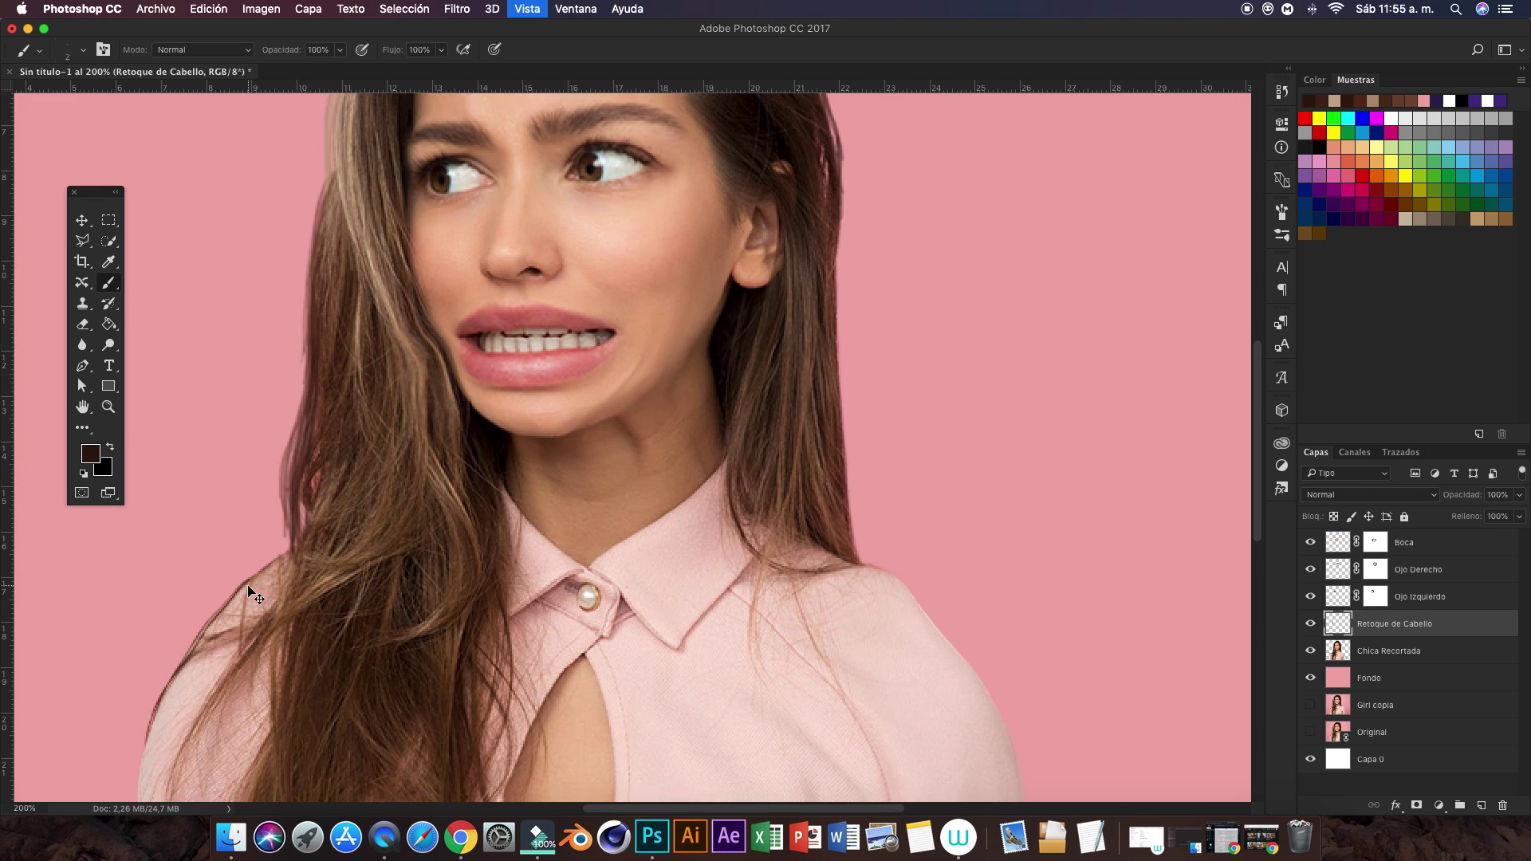
key("super+minus")
left_click(731, 369, "alt")
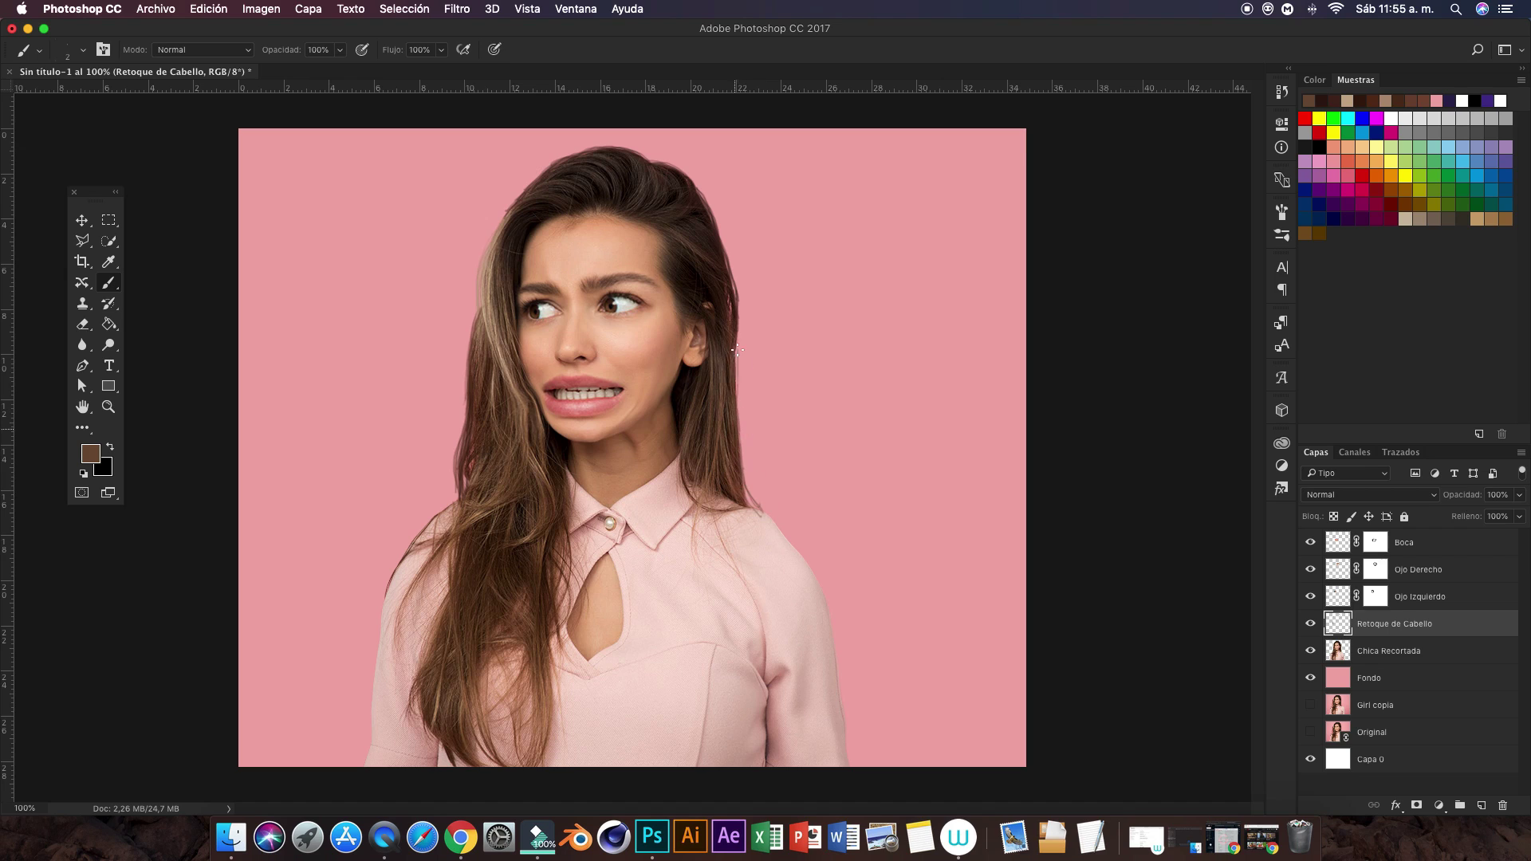
Step: Paint a thin strand along the right hair edge with the fine brush
key("e")
key("b")
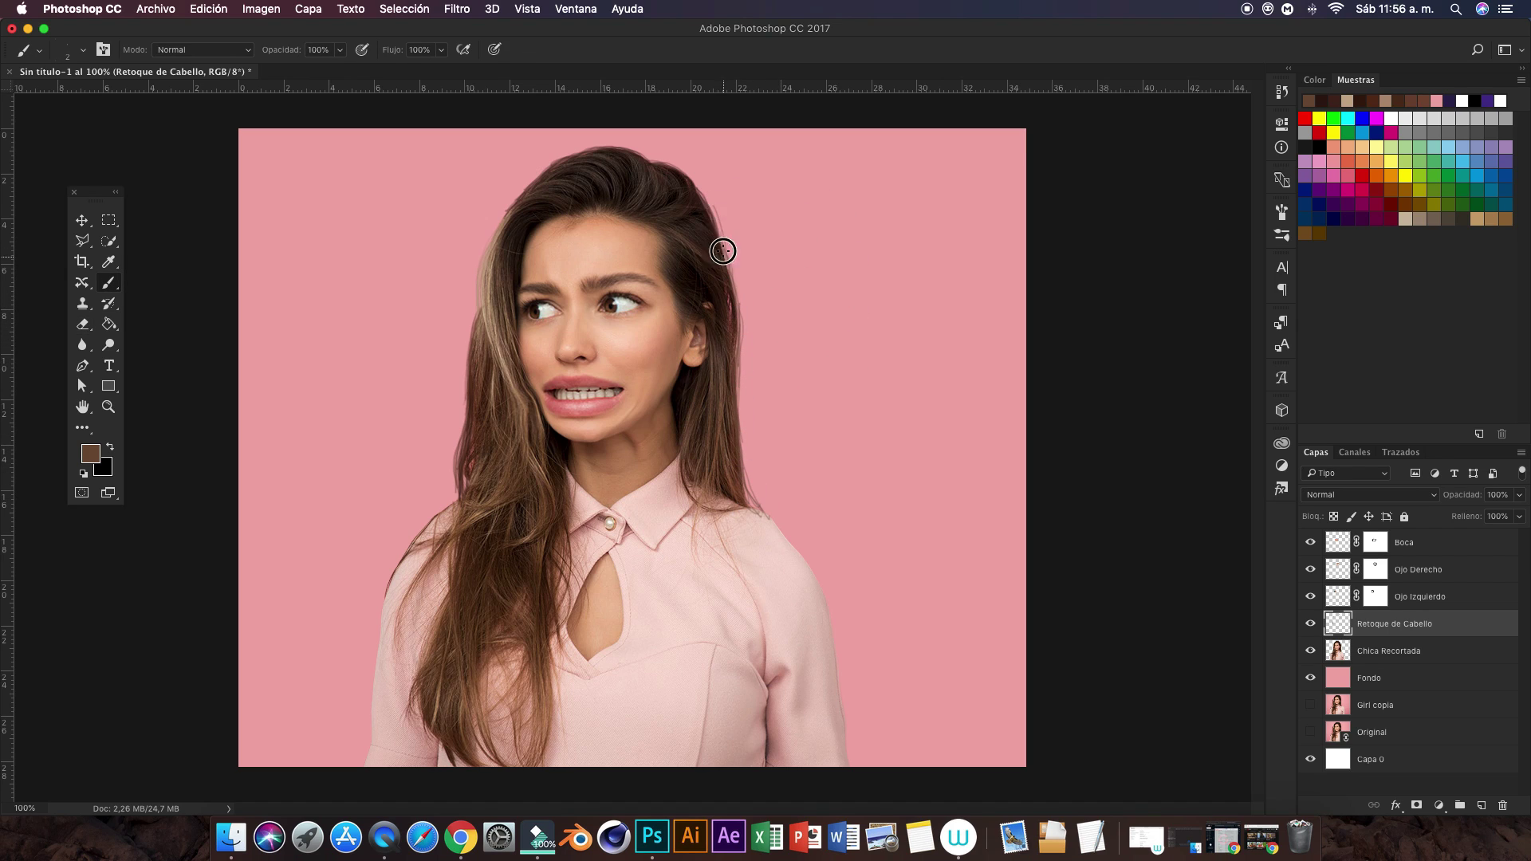
key("super+plus")
scroll(818, 418, "up", 3)
key("super+minus")
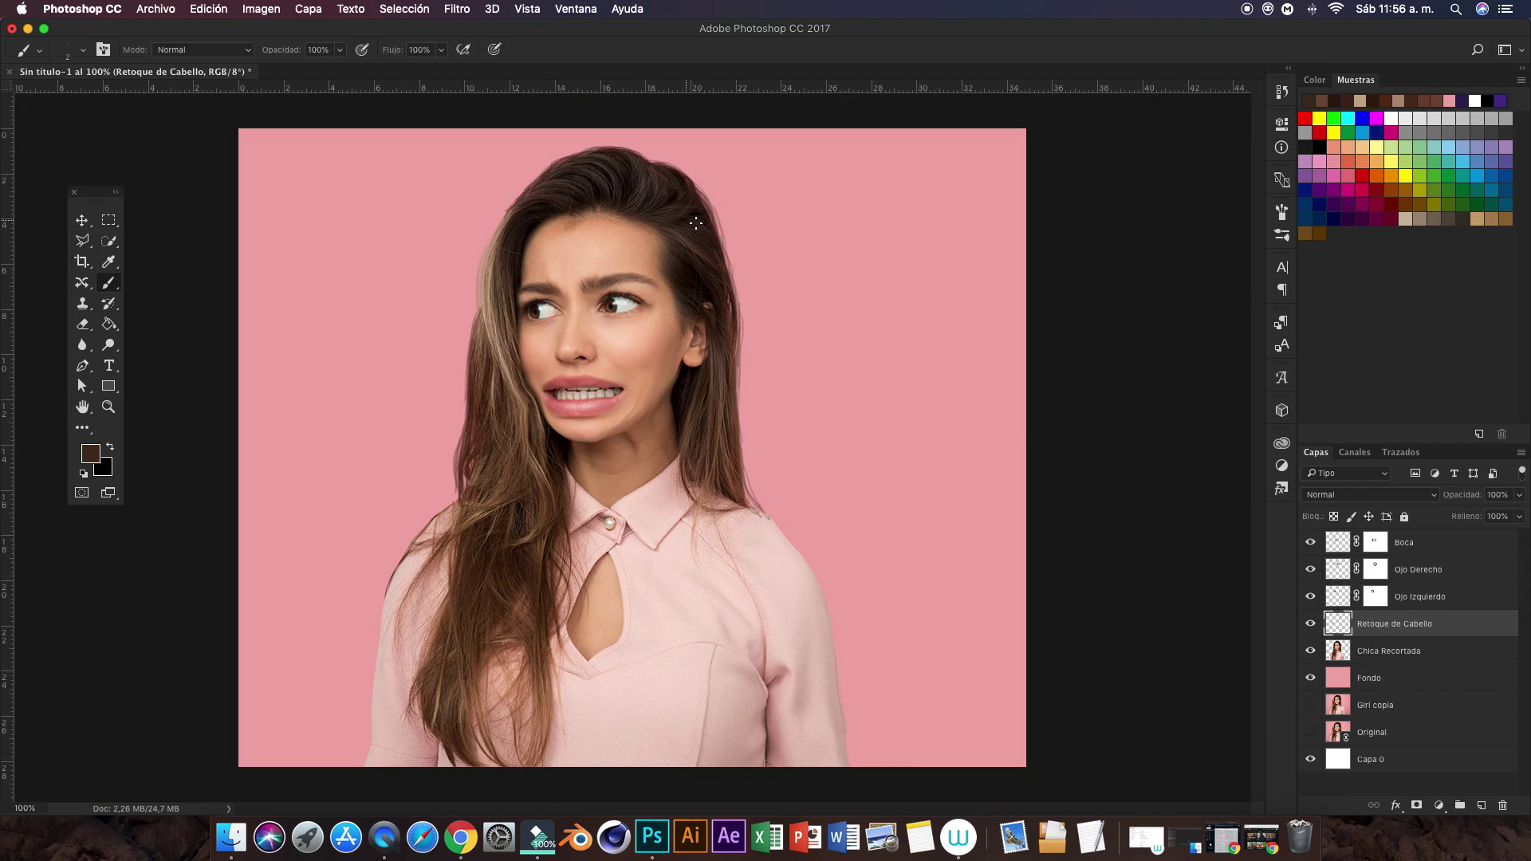
left_click_drag(728, 343, 738, 405)
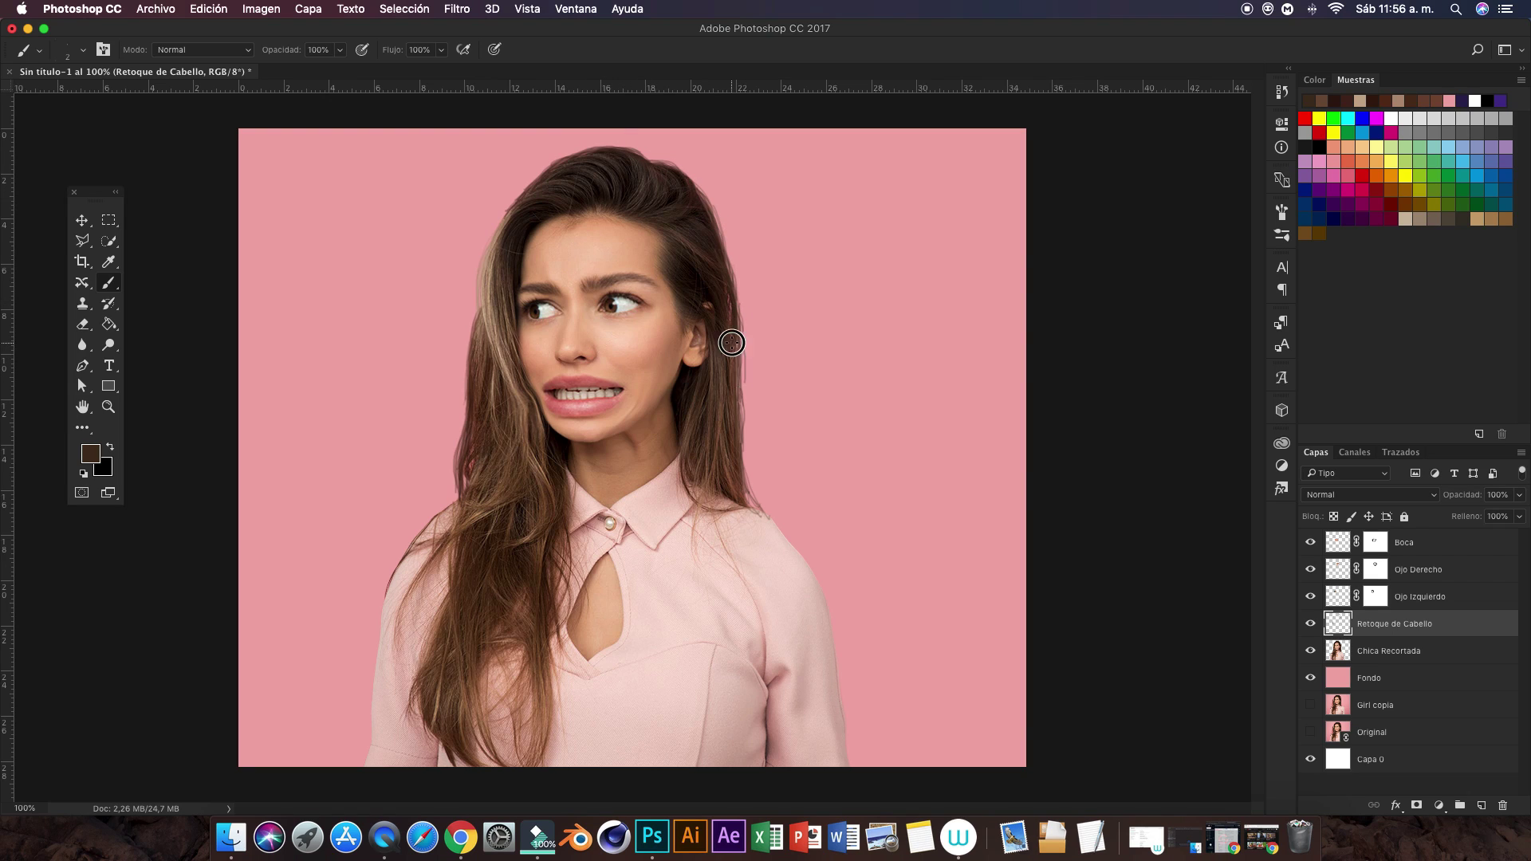
Step: Sample a lighter brown and paint thin strands on the left and right hair edges
left_click(724, 425, "alt")
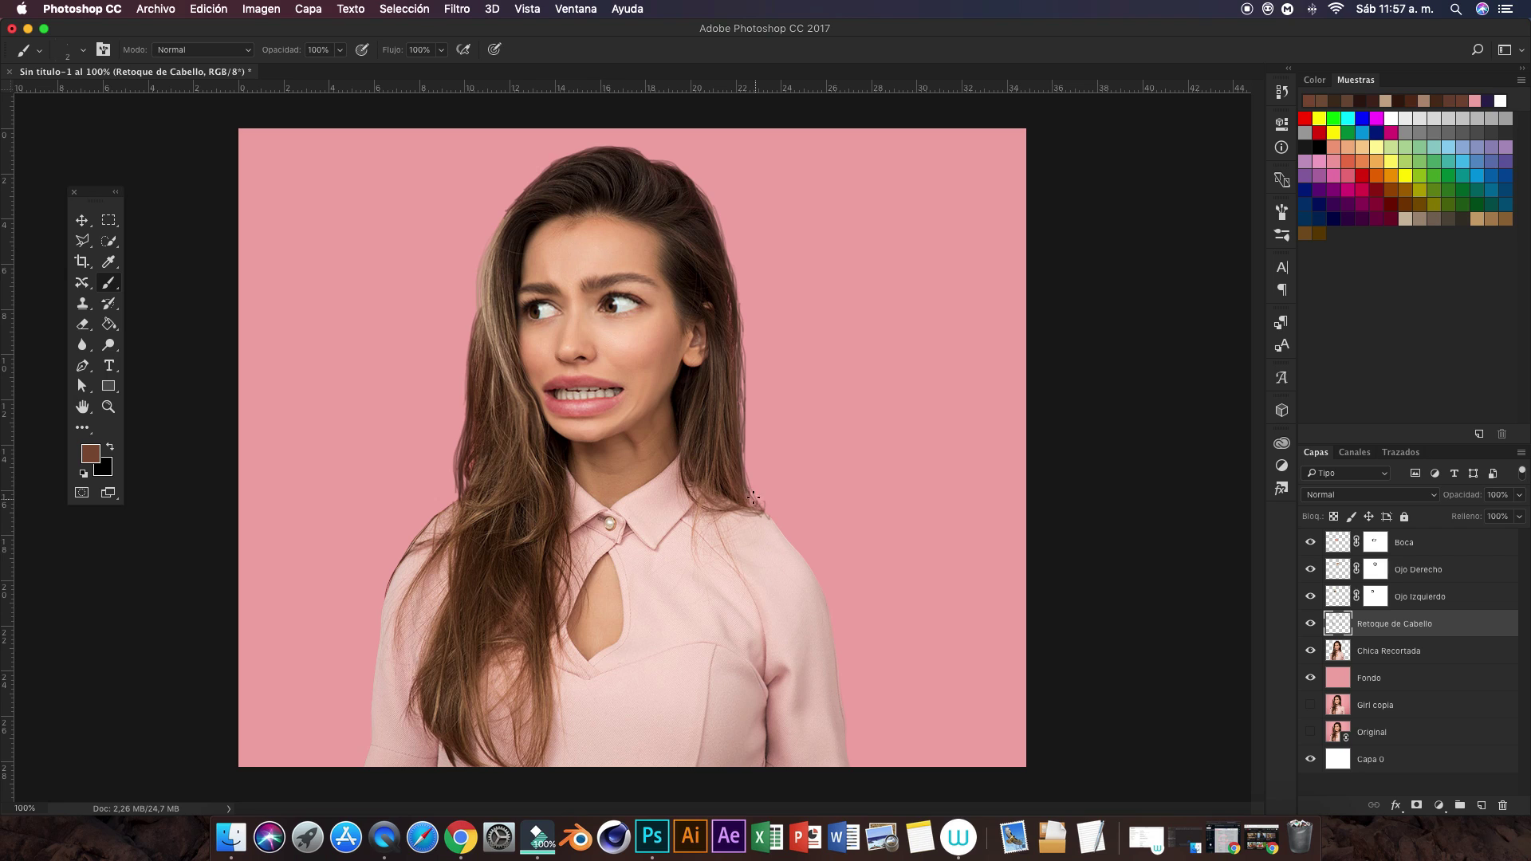
left_click_drag(427, 522, 393, 582)
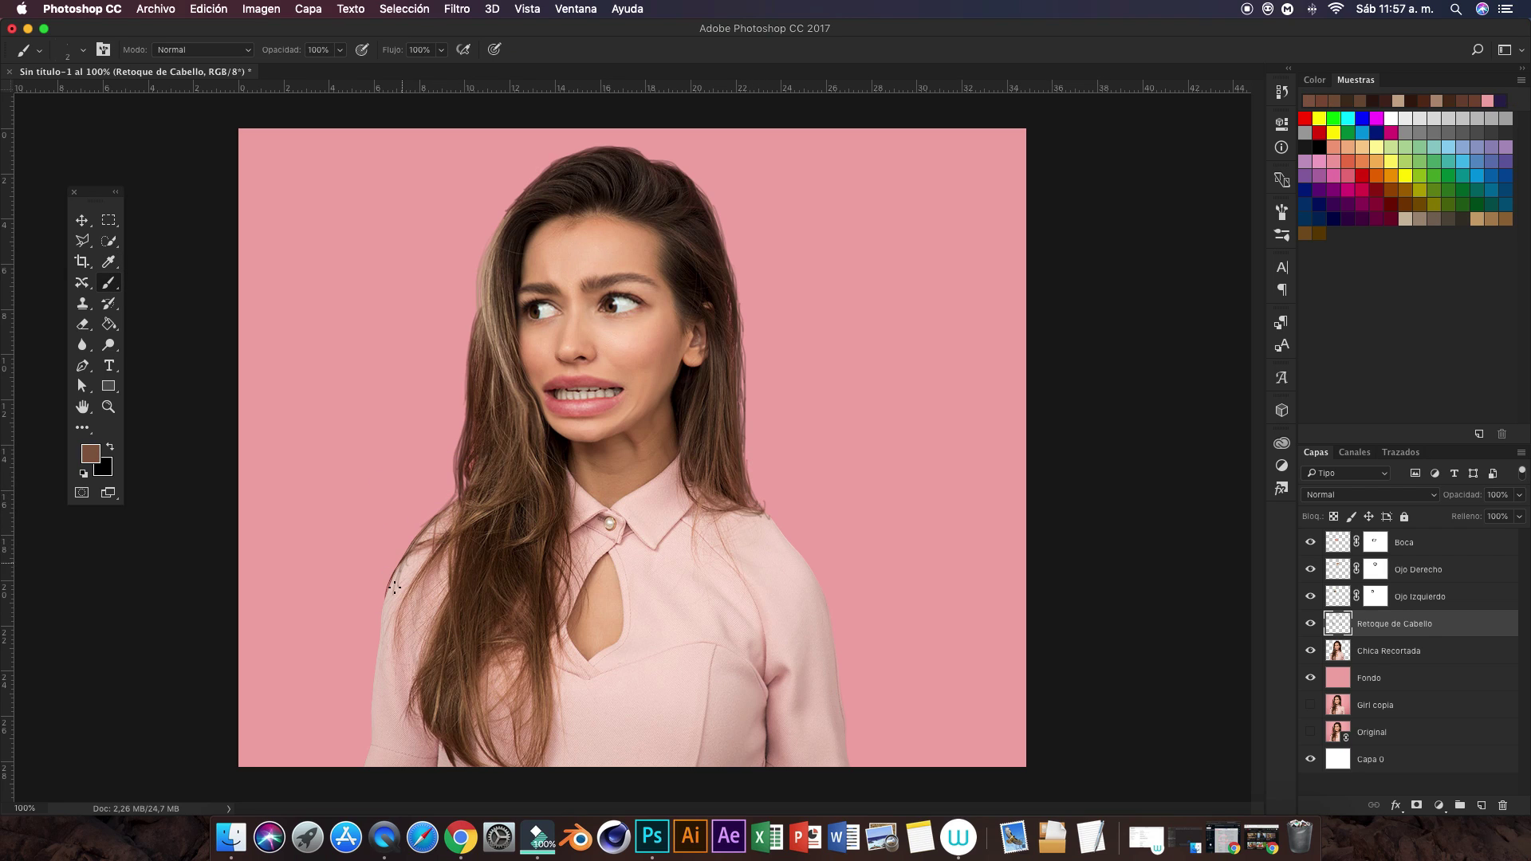
key("e")
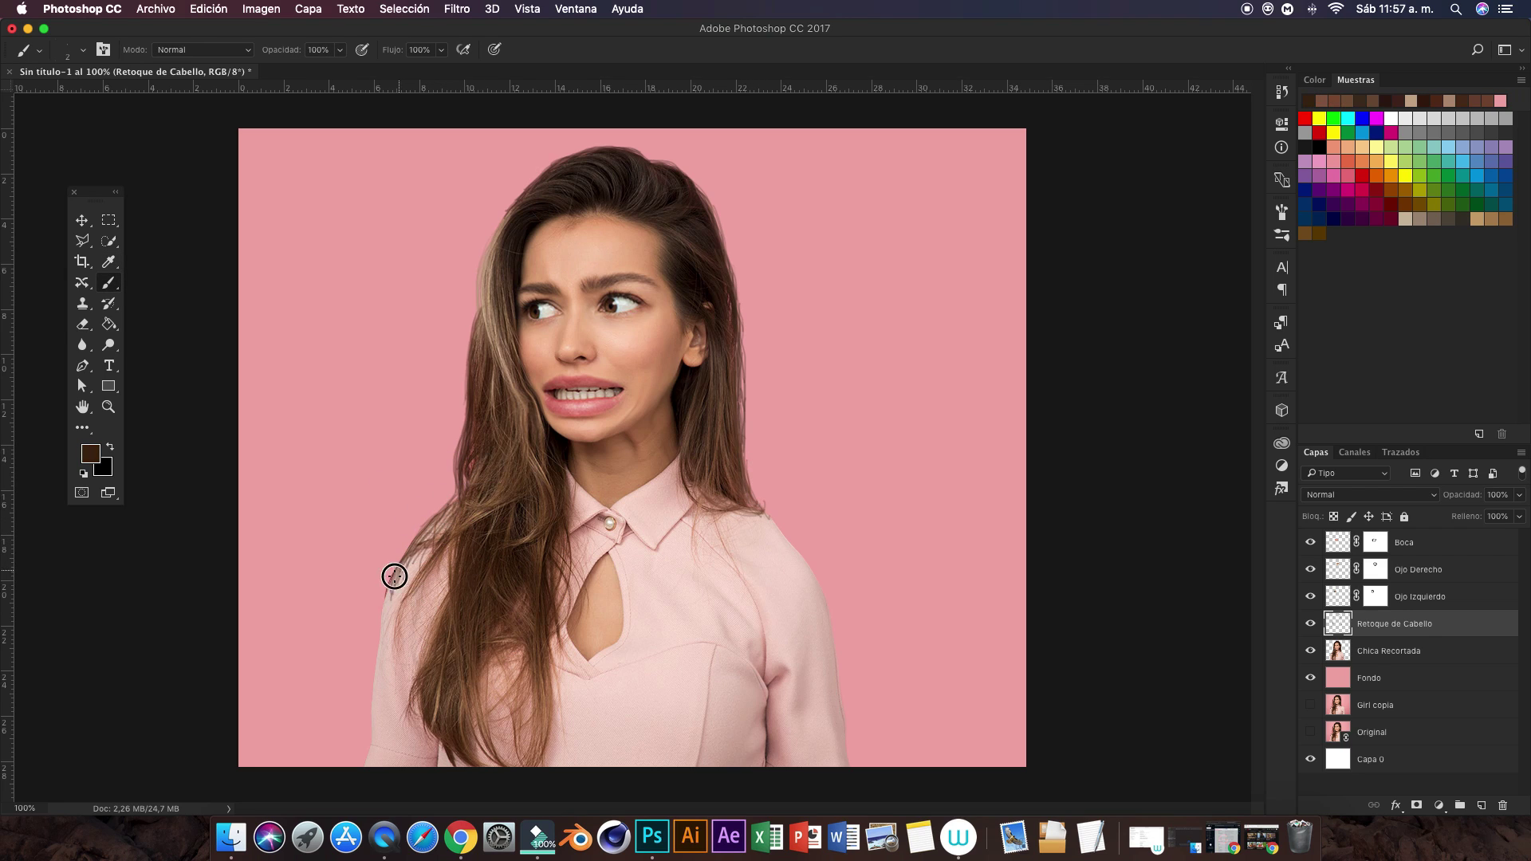
key("b")
left_click_drag(746, 495, 730, 335)
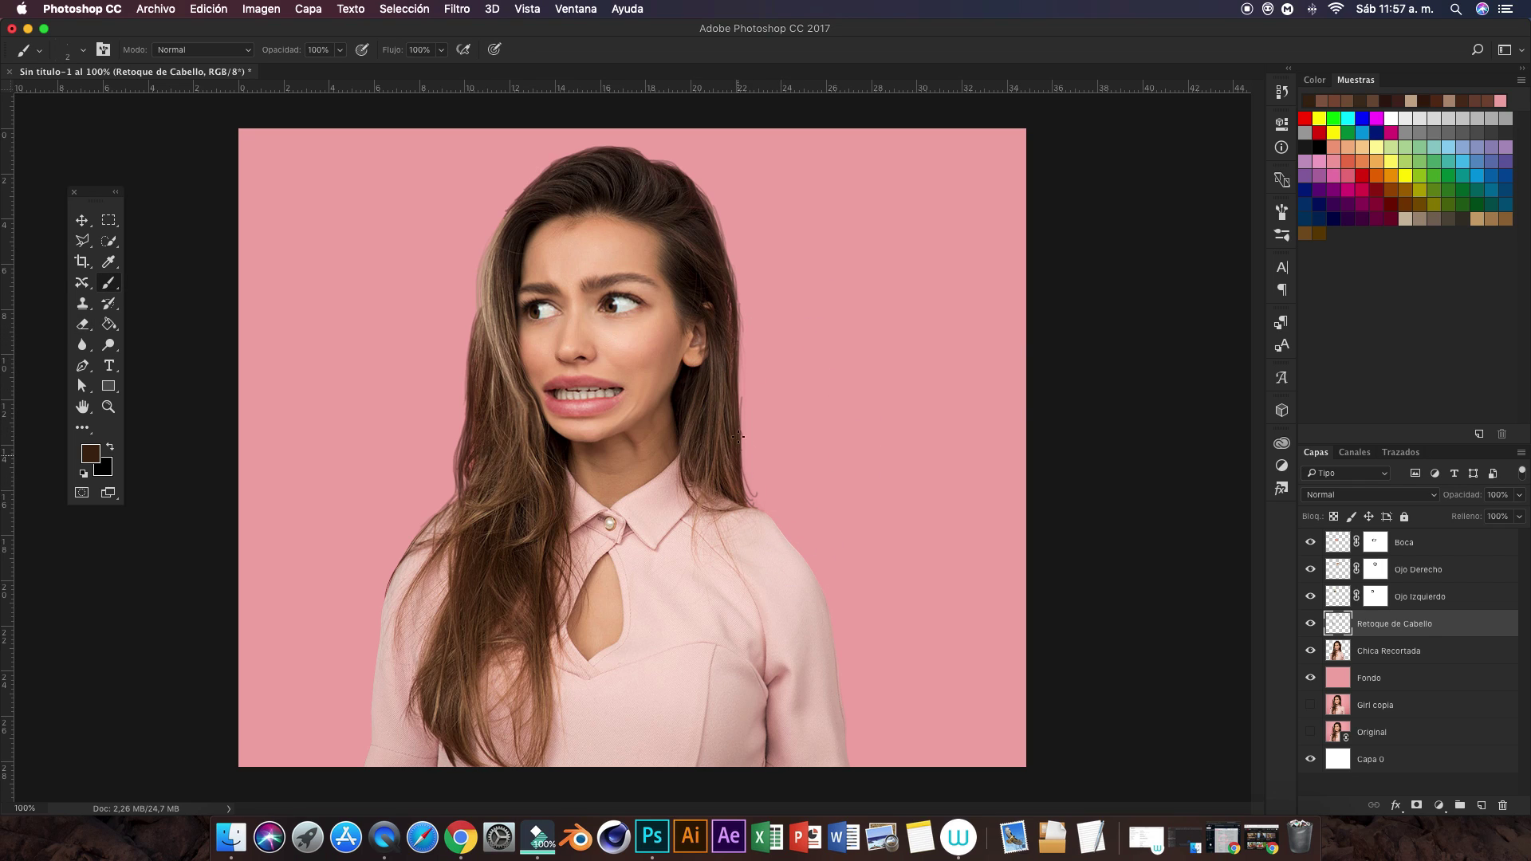
Step: Switch to the Move tool, zoom out and deselect the Retoque de Cabello layer
key("bracketright")
key("bracketright")
key("bracketright")
key("v")
key("super+minus")
left_click(333, 189)
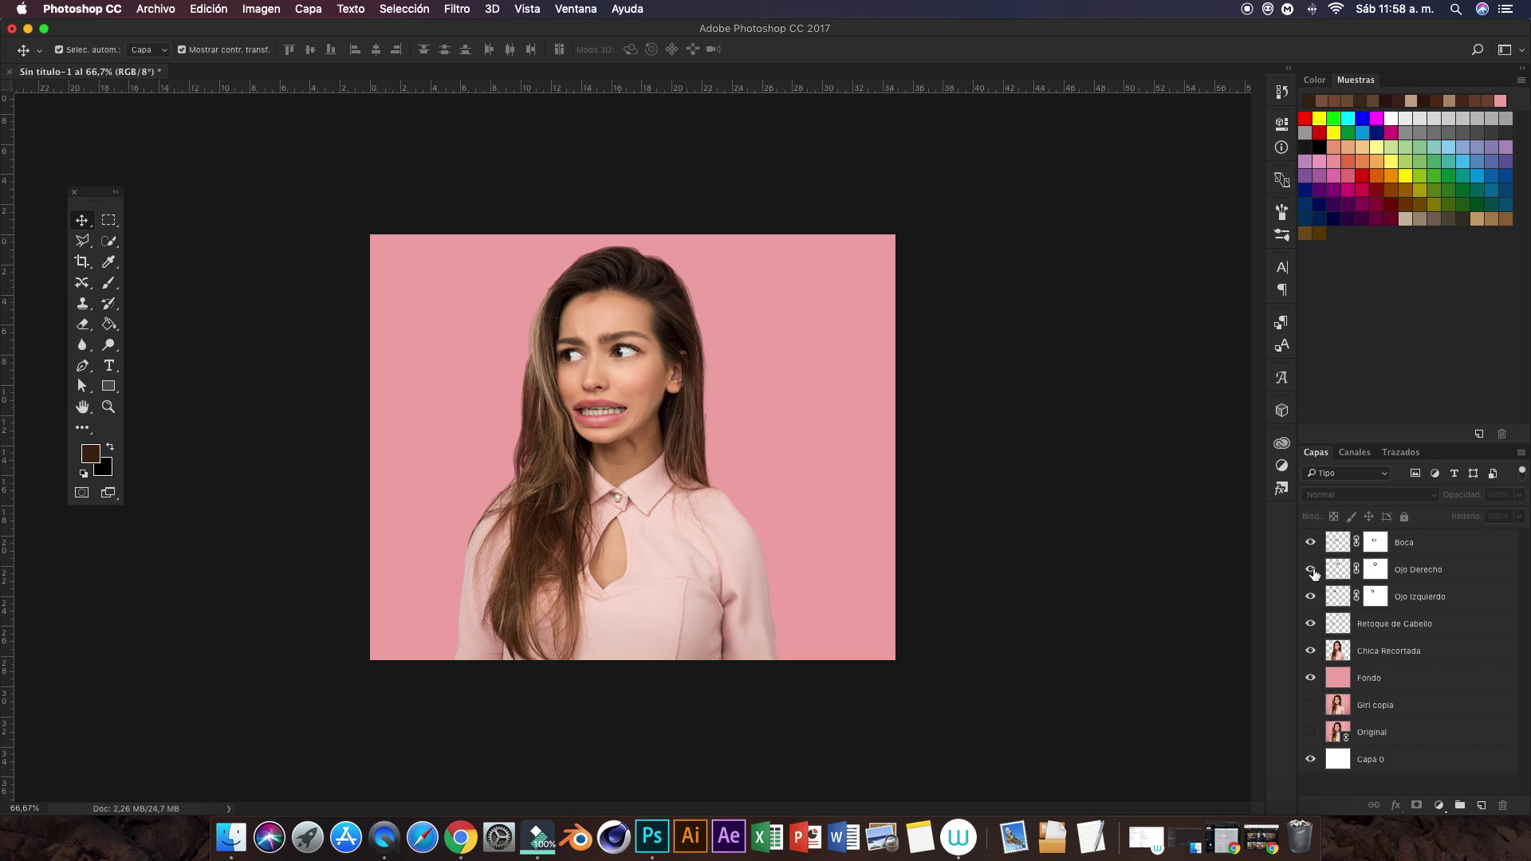
Step: Group layers Boca through Chica Recortada and name the group Edicion Base
left_click(1378, 677)
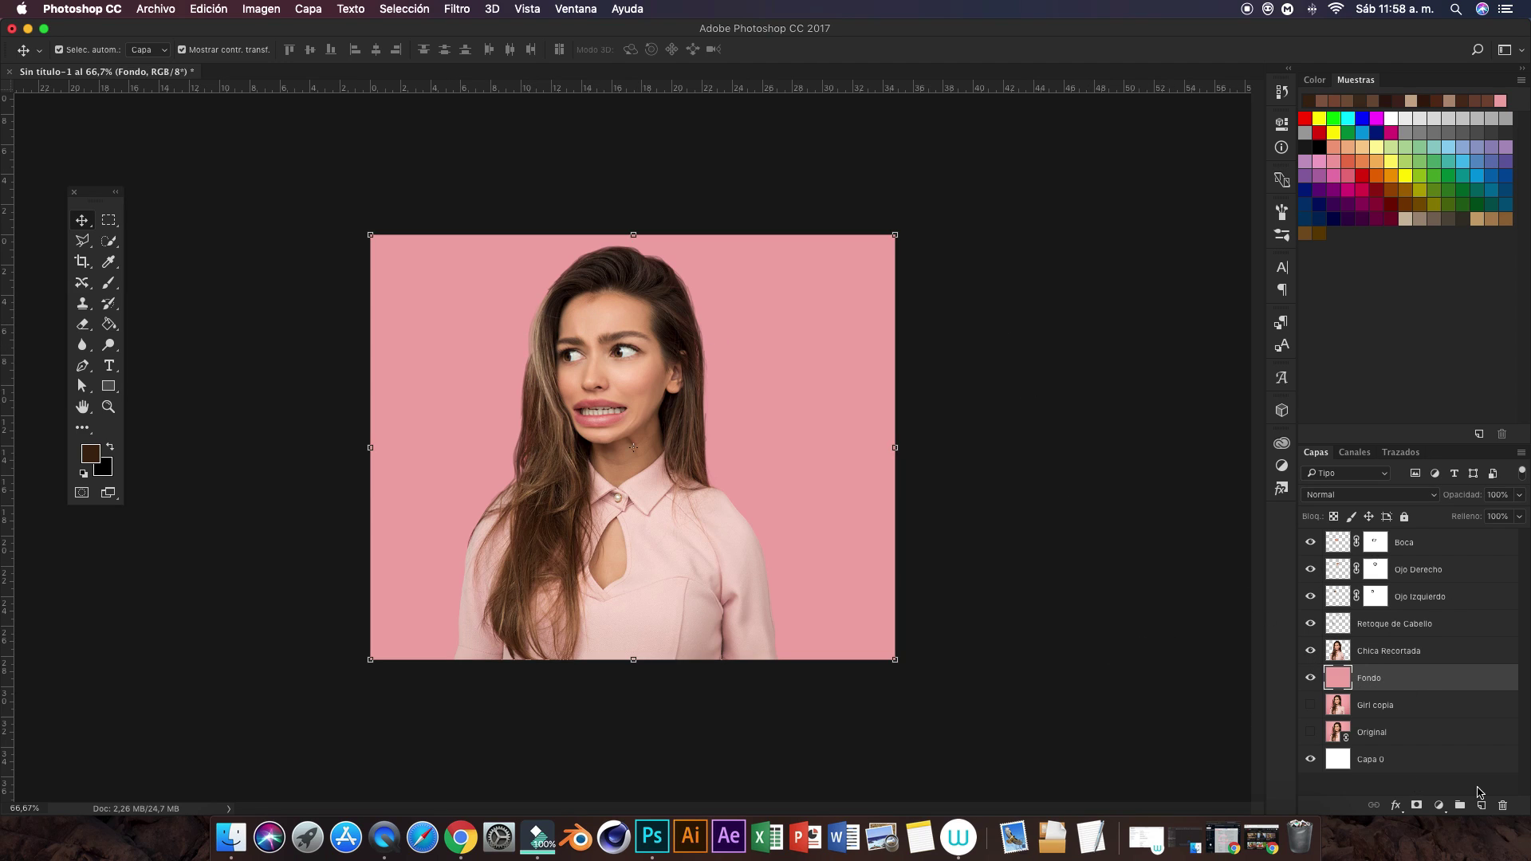
left_click(1392, 653)
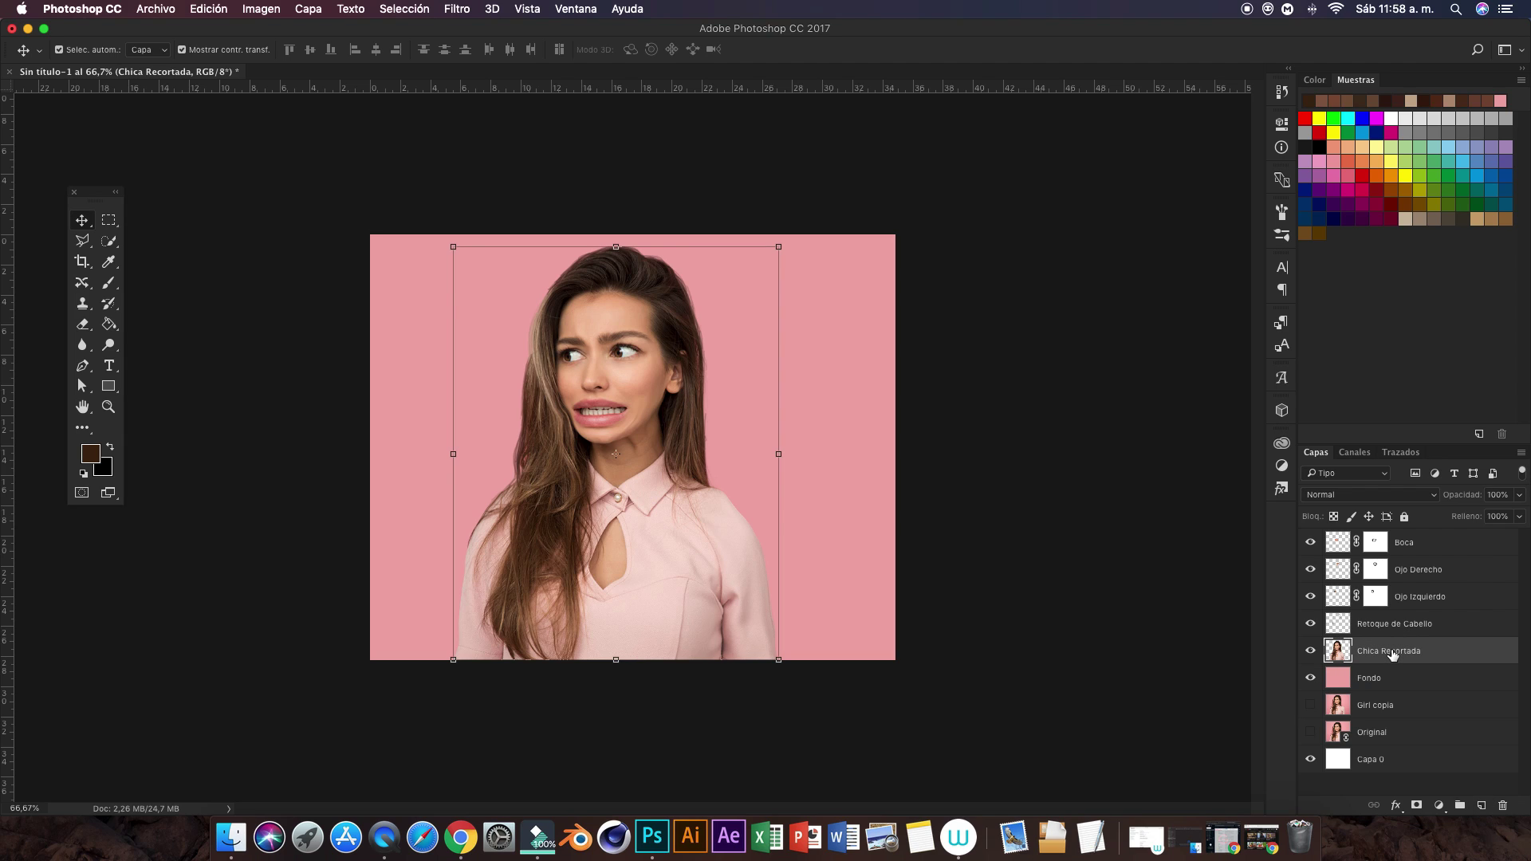
left_click(1413, 543, "shift")
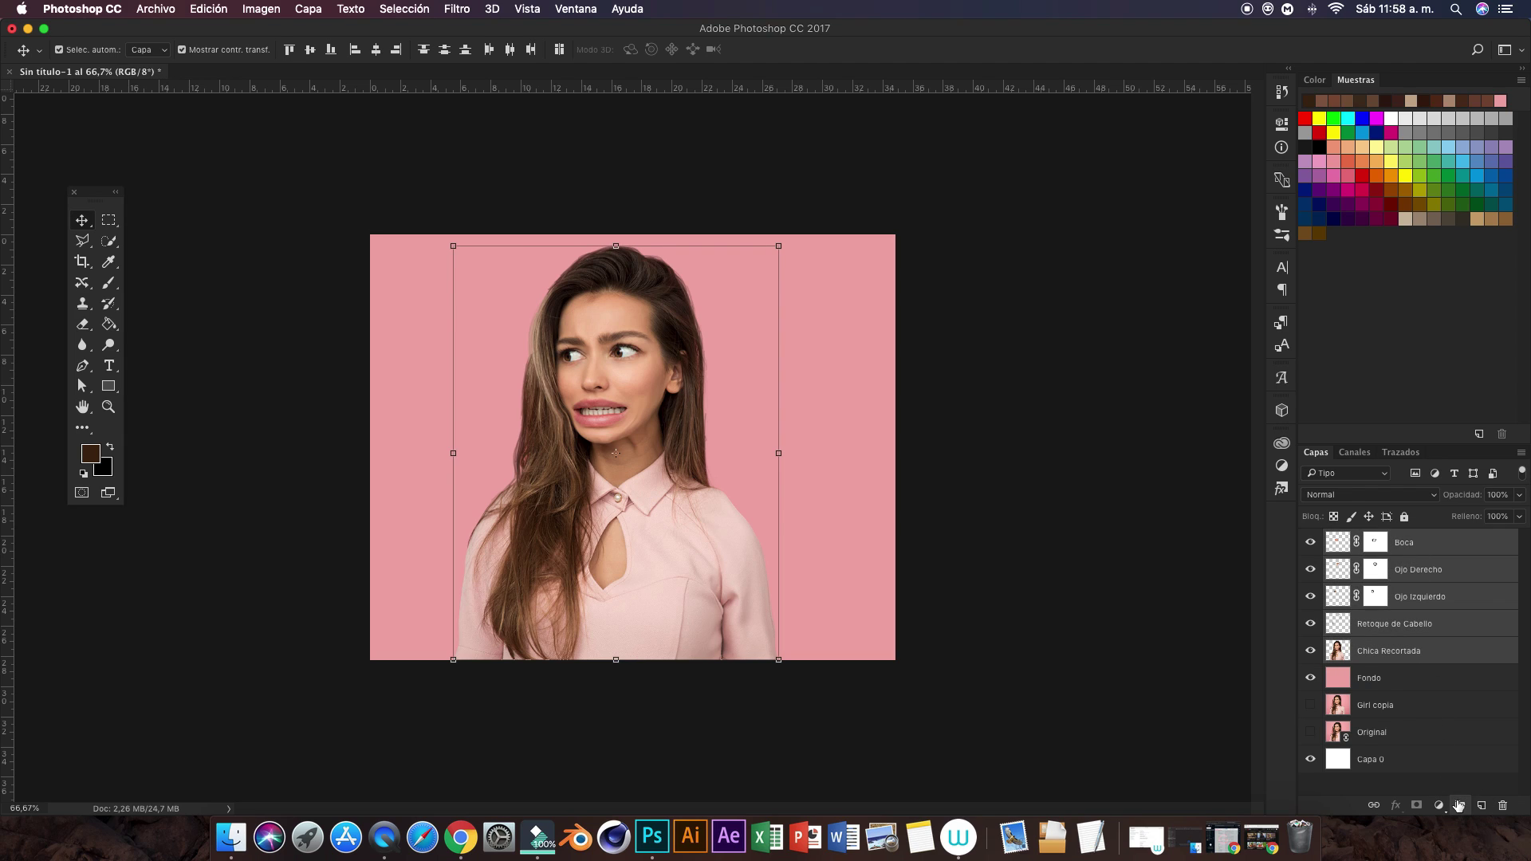
left_click(1458, 805)
double_click(1370, 539)
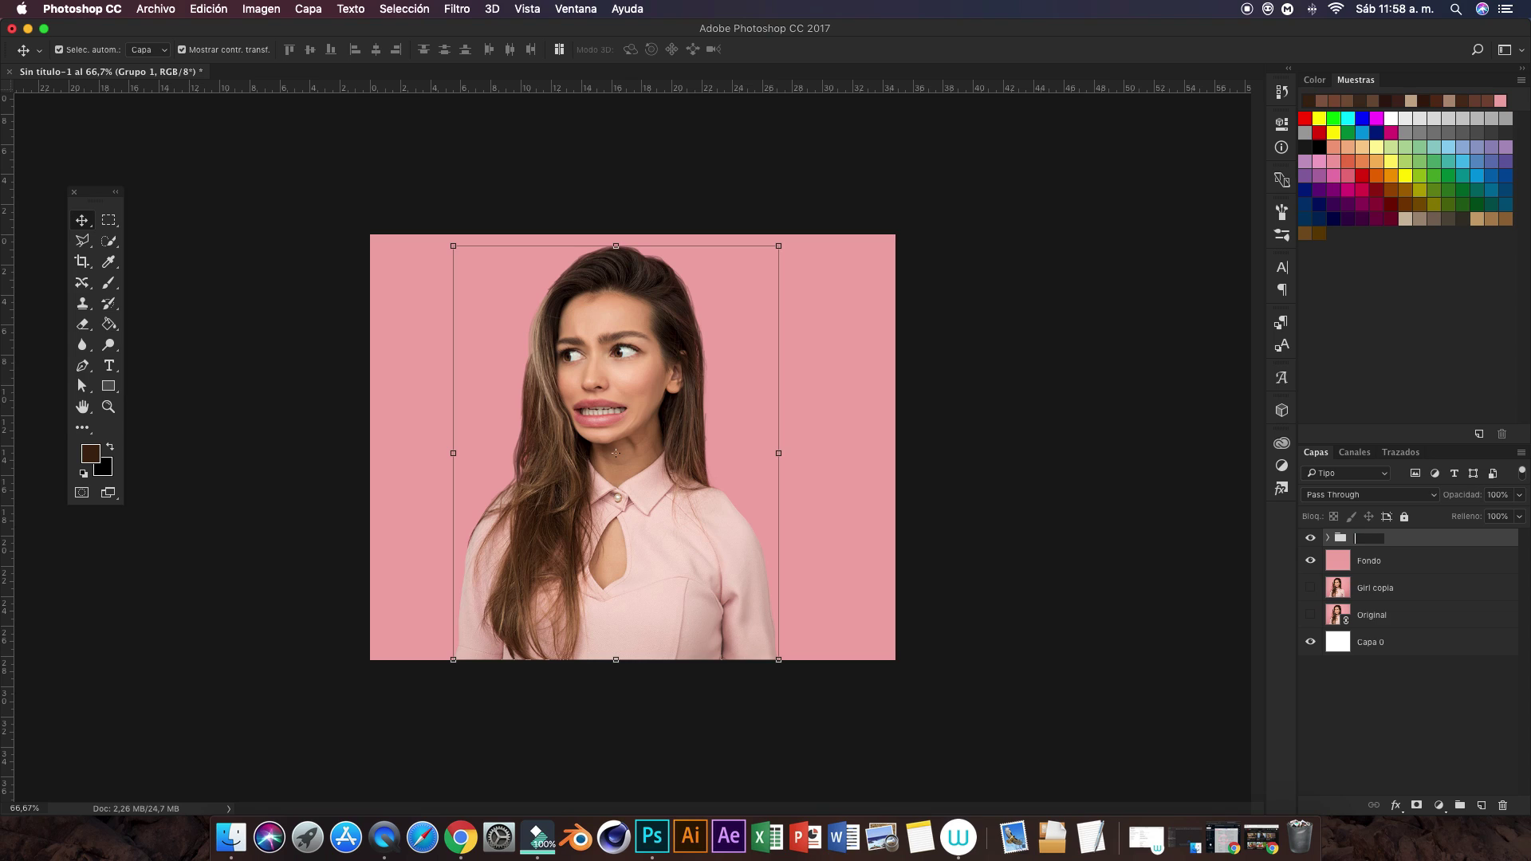
type("Base")
key("Return")
double_click(1369, 538)
key("Return")
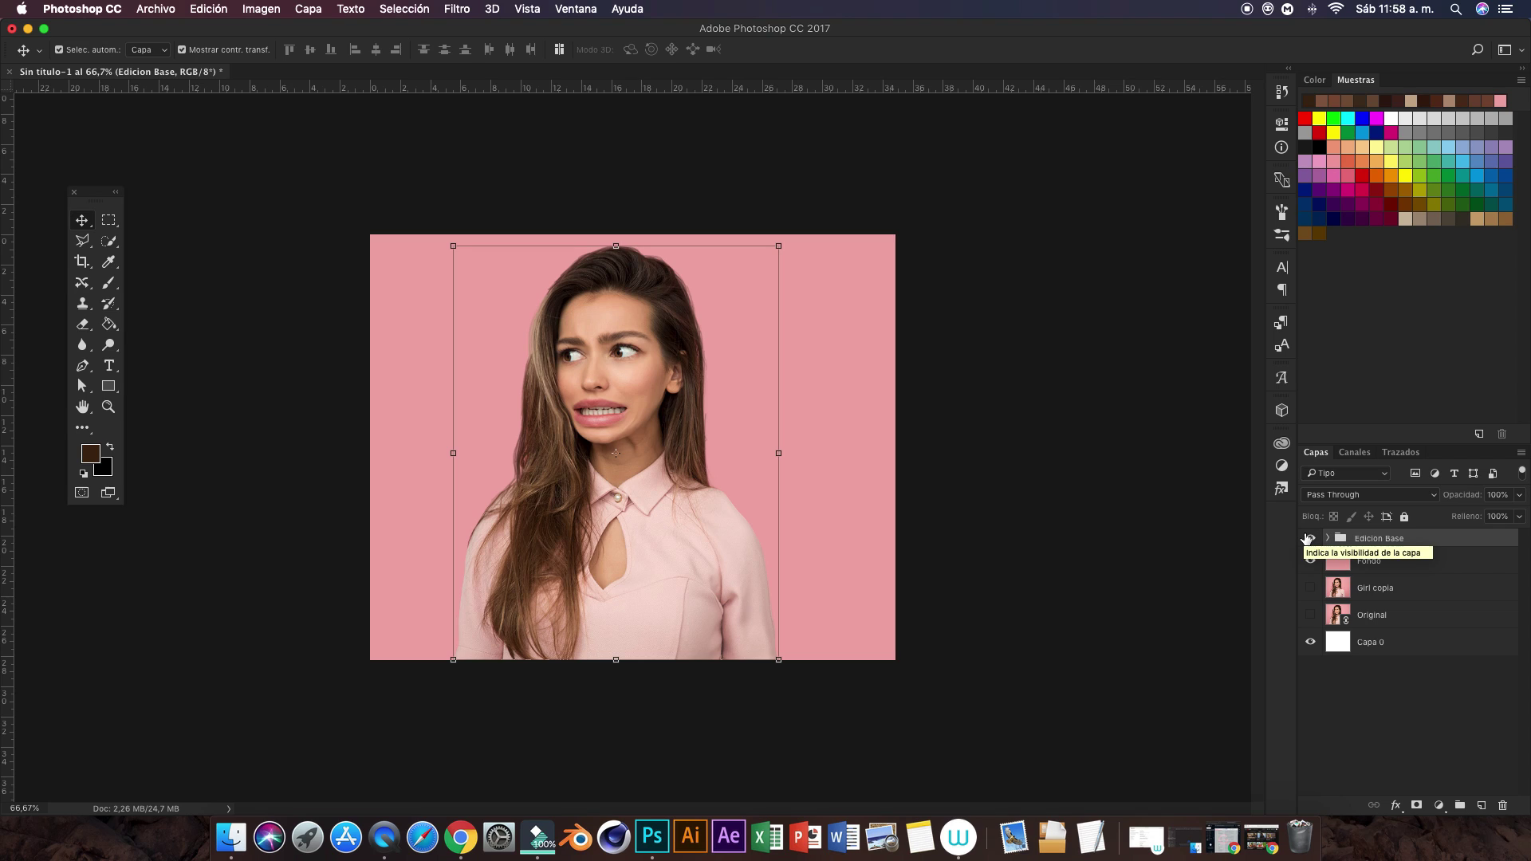
Step: Duplicate Edicion Base, hide the original and merge the copy into one layer
key("super+j")
left_click(1312, 555)
right_click(1368, 542)
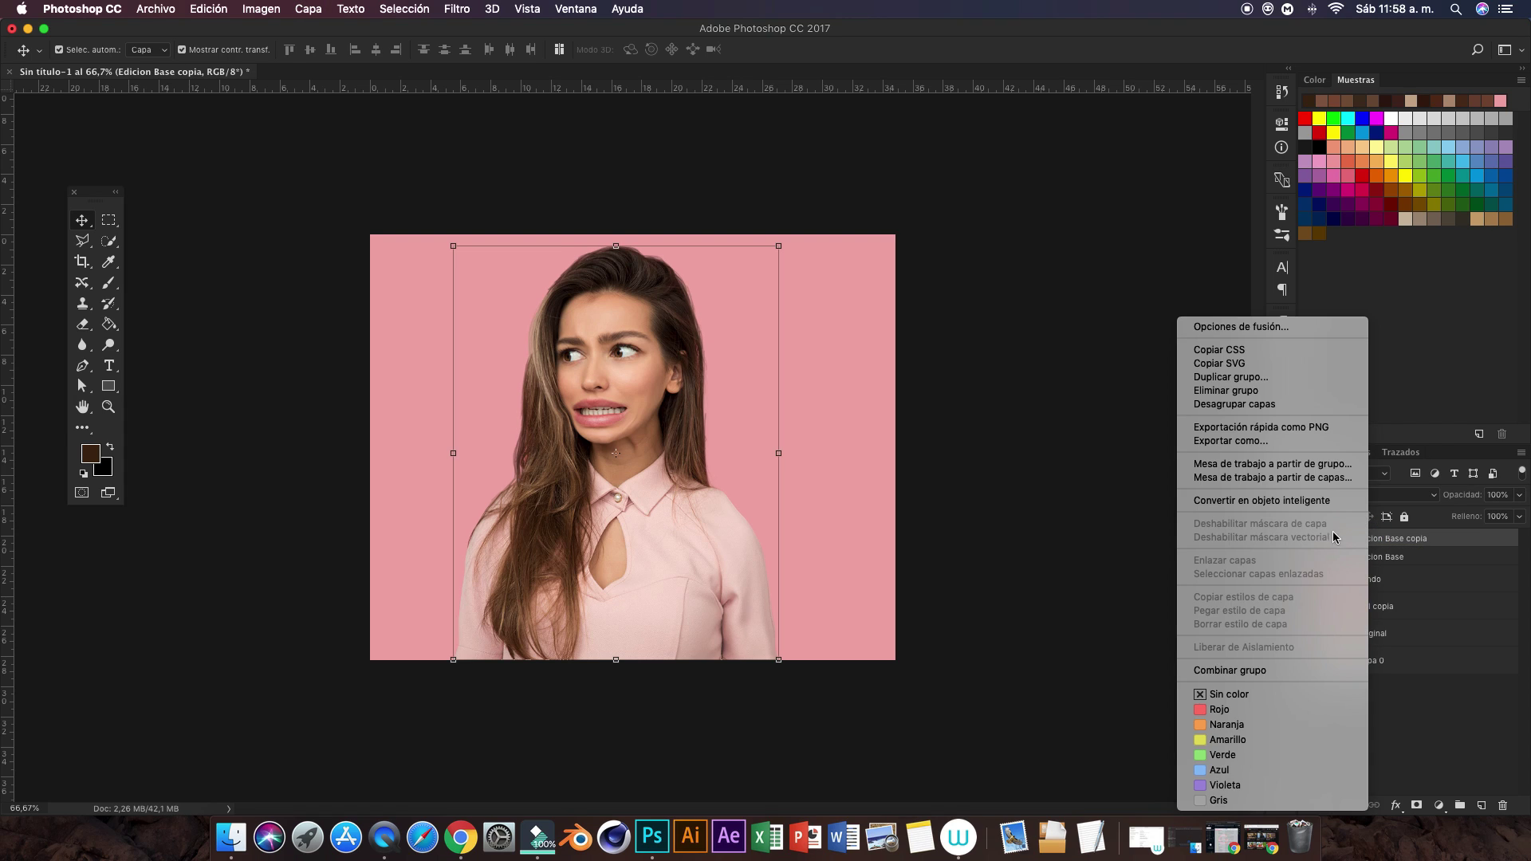
left_click(1248, 670)
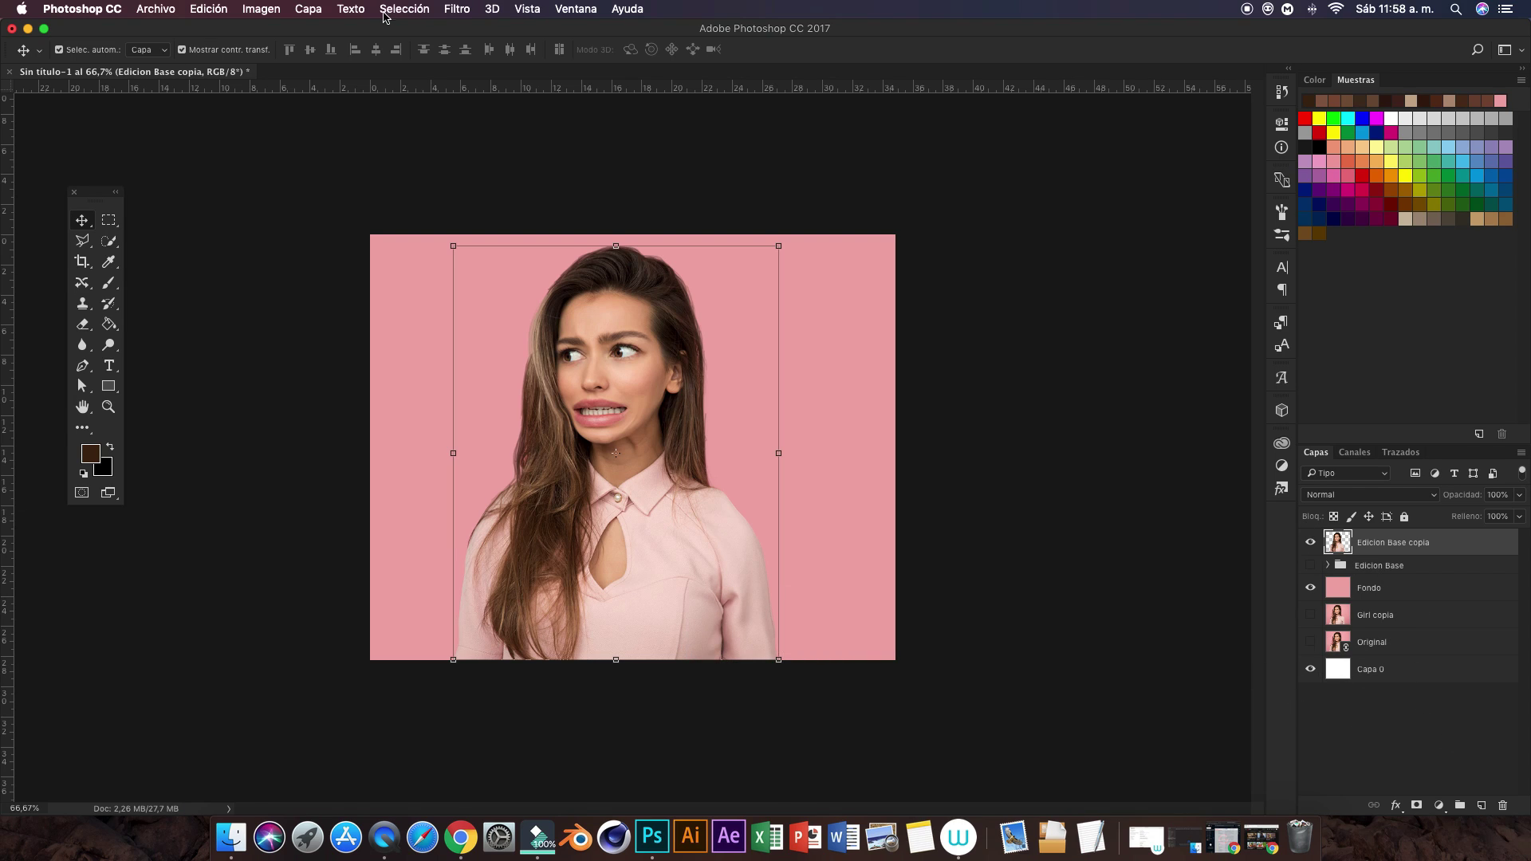
left_click(458, 7)
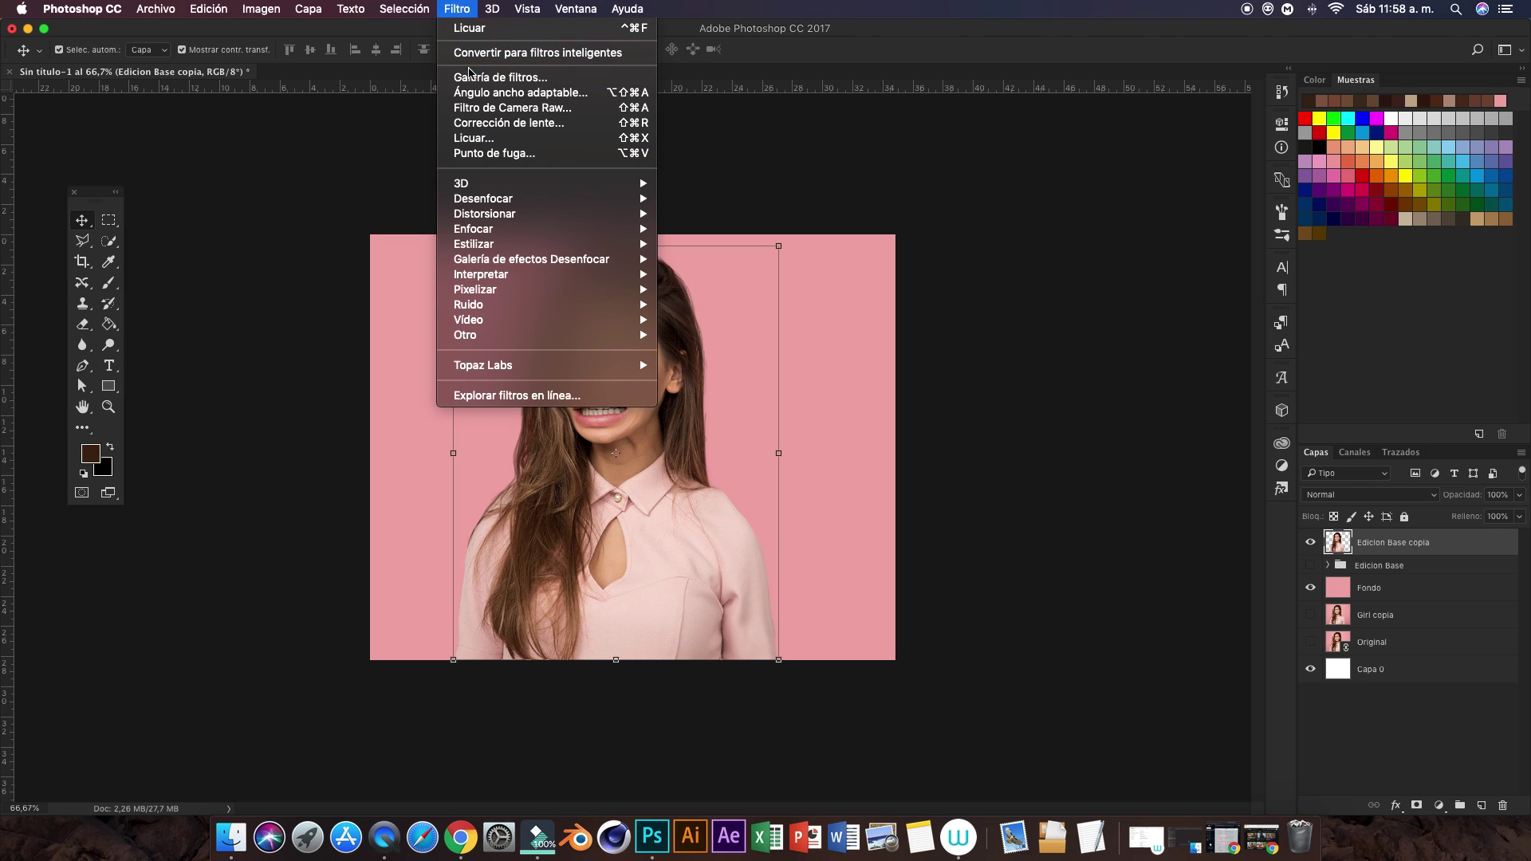
Step: In Camera Raw, set Tint +10, Temperature +6, Exposure +0,15, Highlights +19, Shadows -64, Blacks -33
left_click(498, 108)
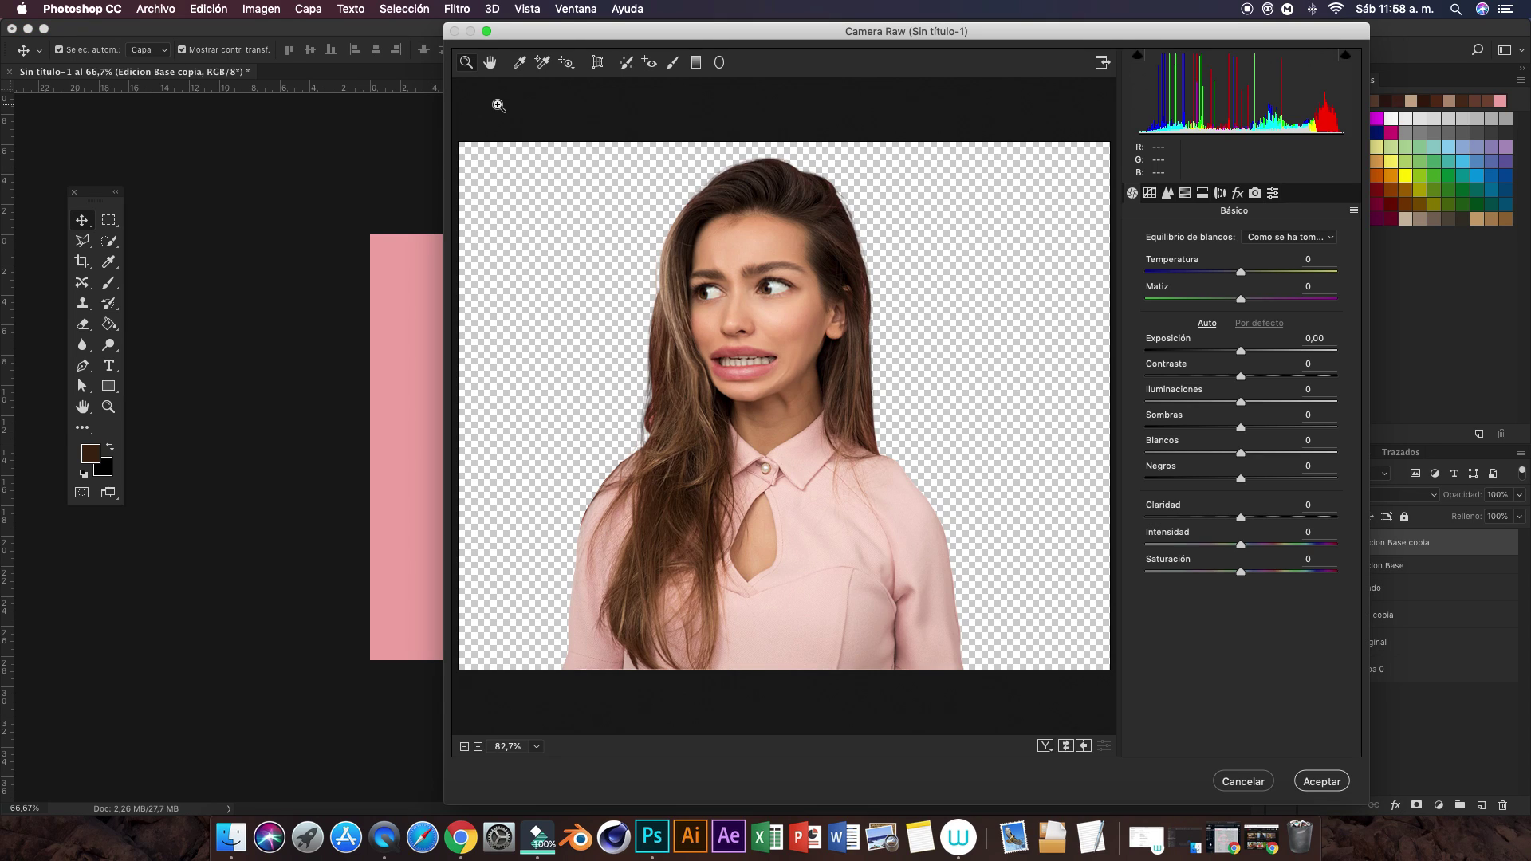
left_click_drag(1241, 300, 1248, 300)
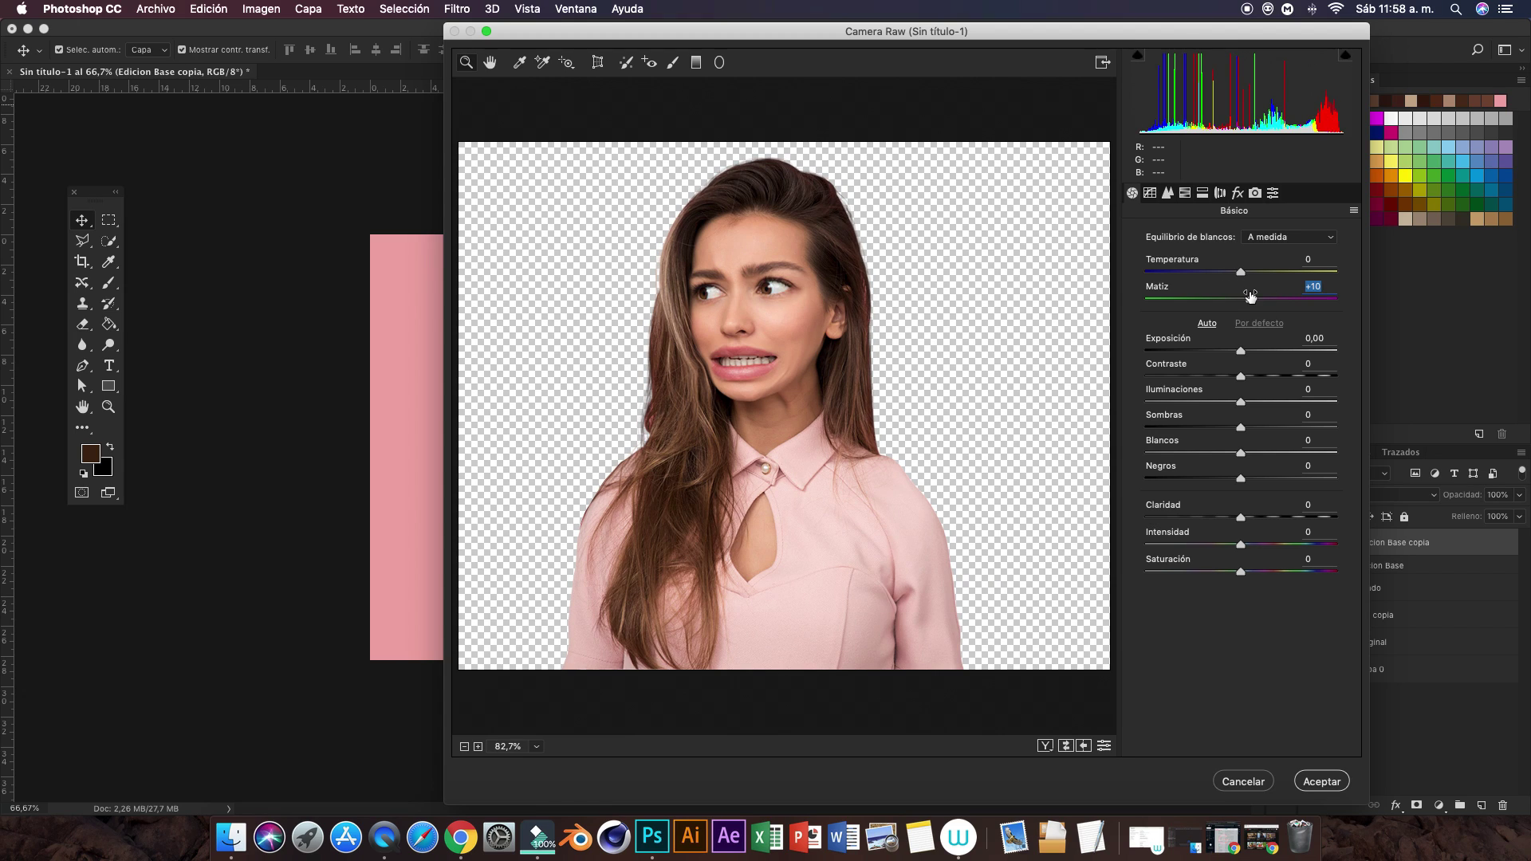
left_click_drag(1241, 272, 1246, 272)
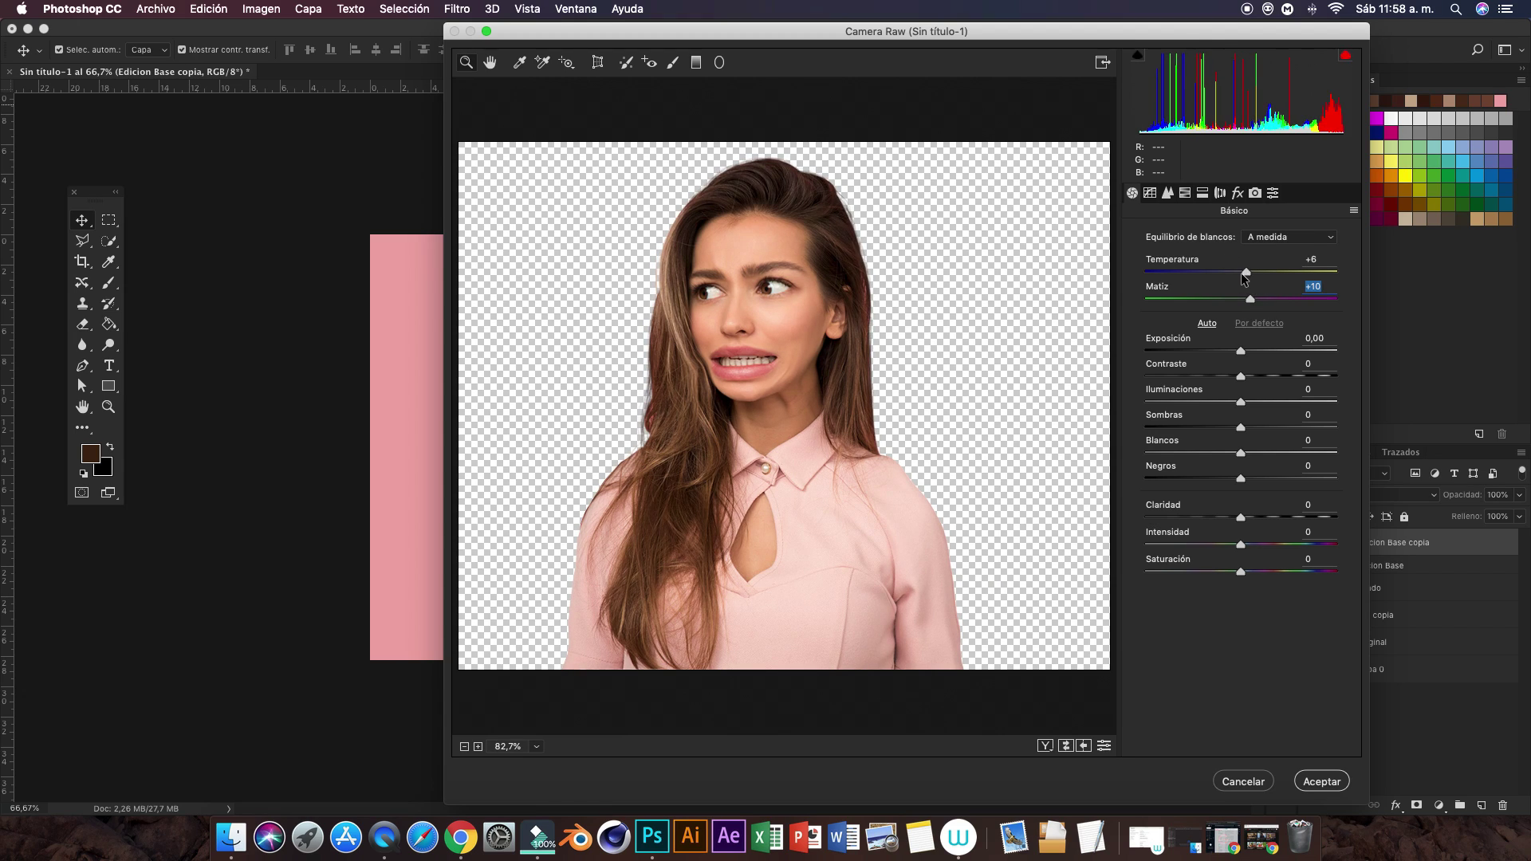
left_click_drag(1240, 349, 1251, 378)
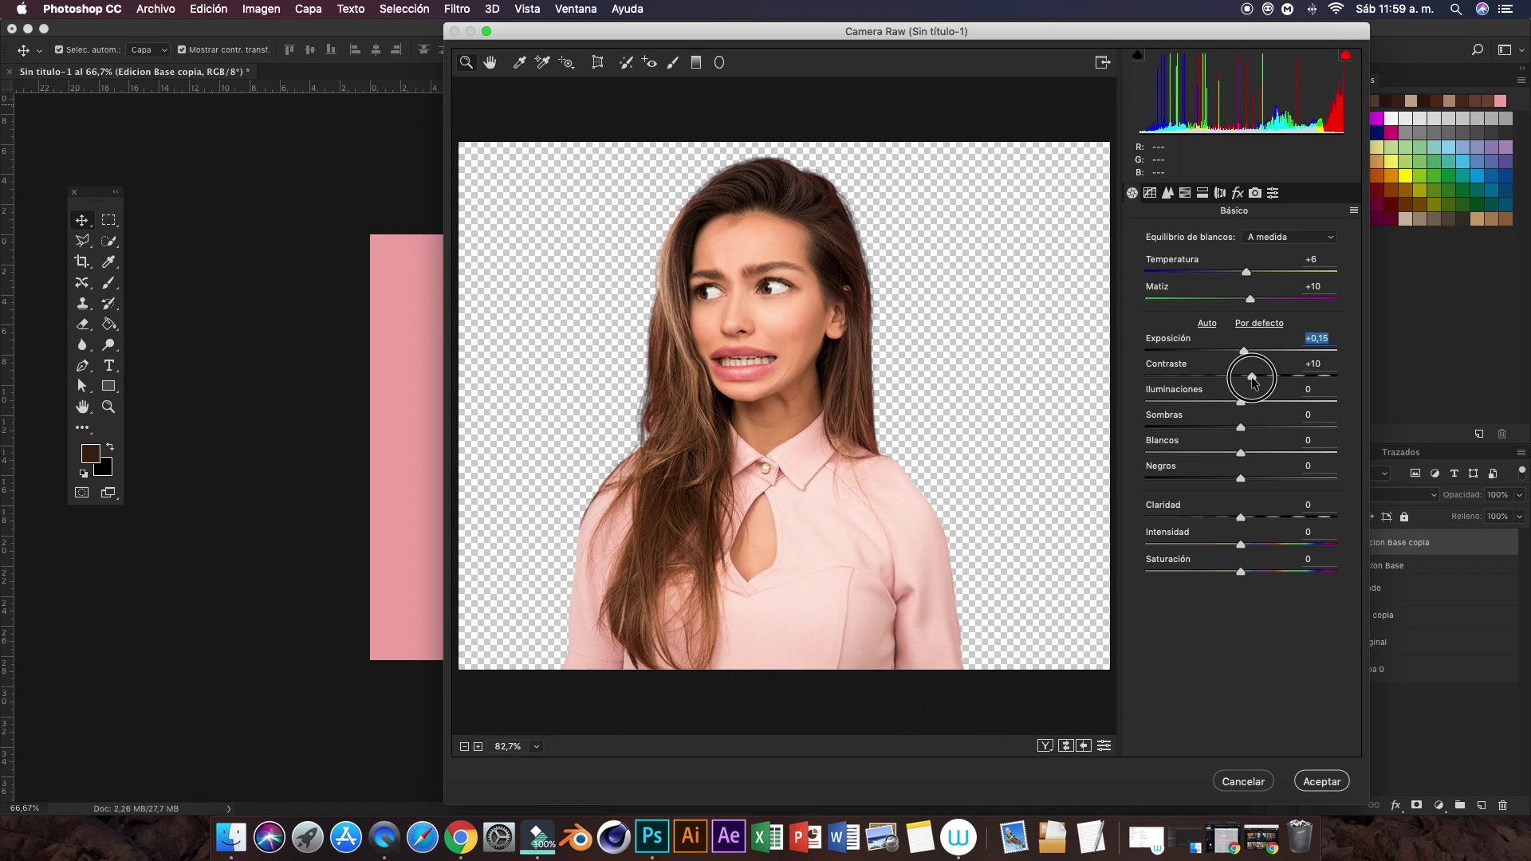
mouse_move(1232, 404)
left_mouse_down()
mouse_move(1260, 405)
mouse_move(1194, 428)
mouse_move(1122, 421)
left_mouse_up()
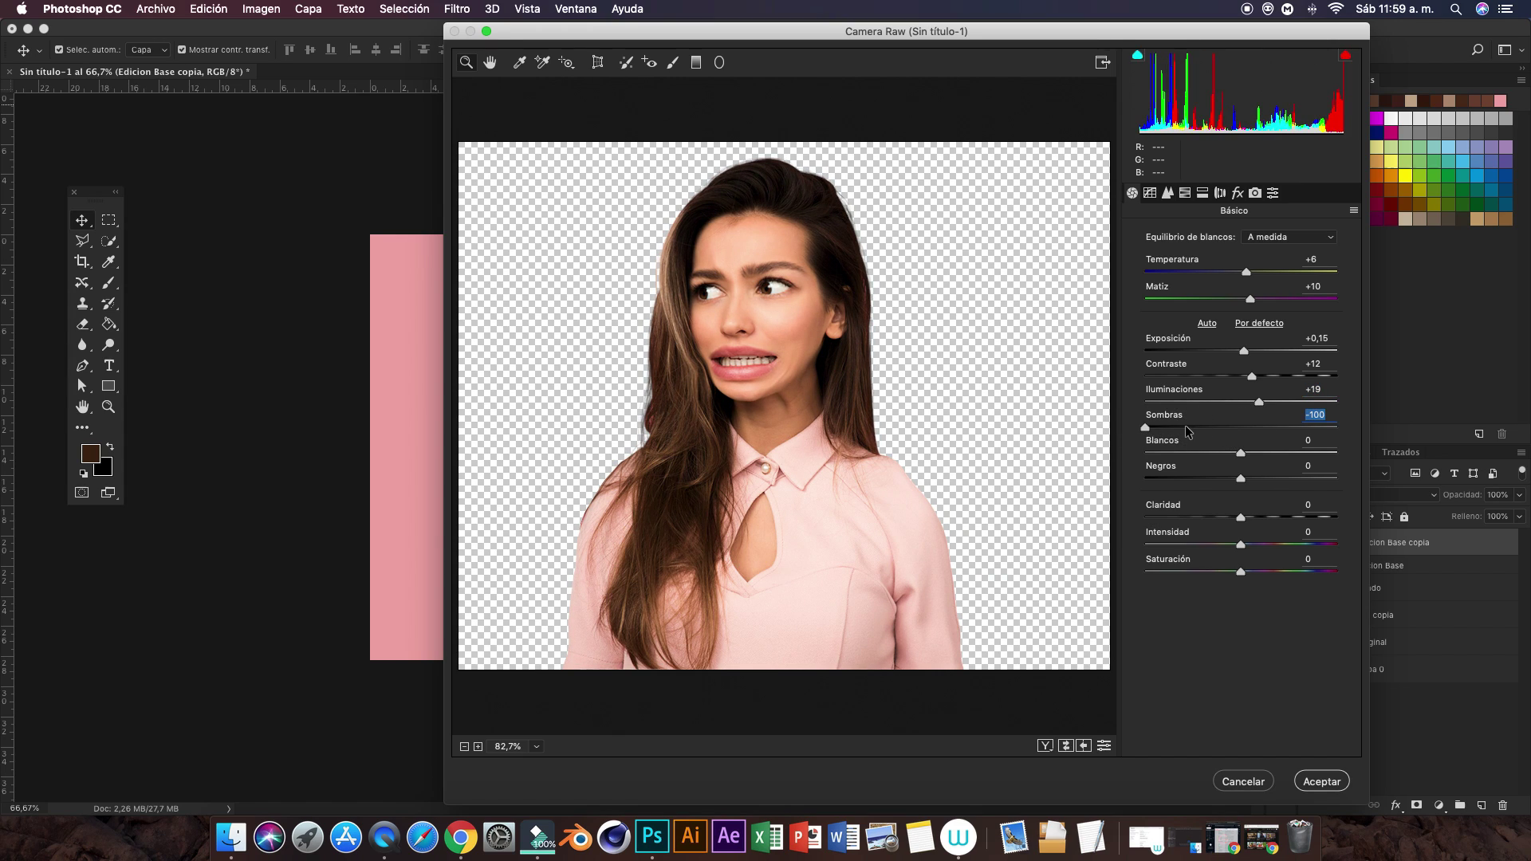
mouse_move(1145, 428)
left_mouse_down()
mouse_move(1180, 428)
mouse_move(1201, 454)
left_mouse_up()
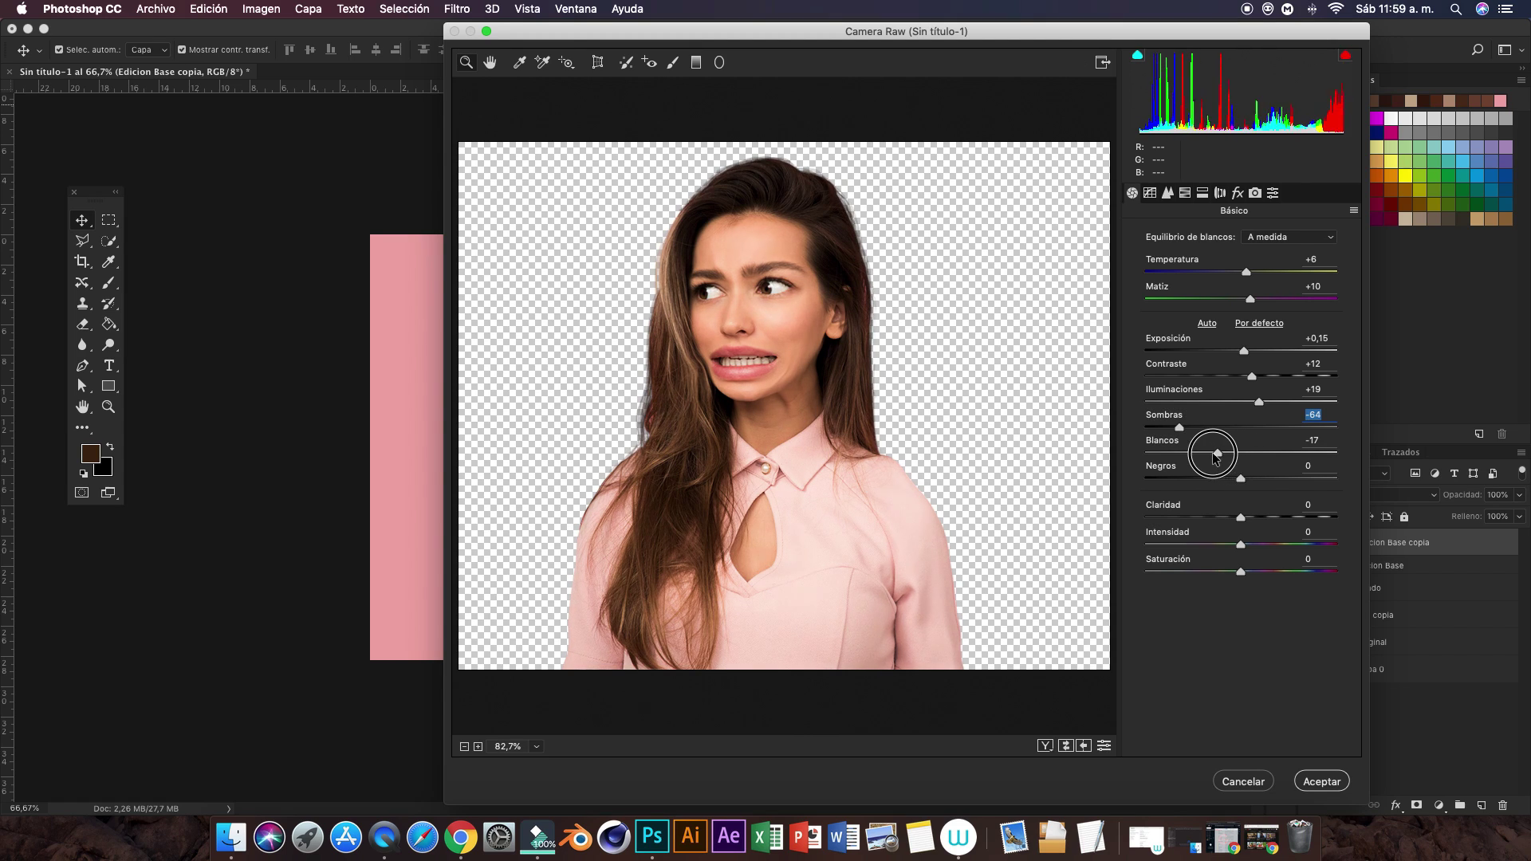
mouse_move(1241, 479)
left_mouse_down()
mouse_move(1274, 481)
mouse_move(1217, 452)
left_mouse_up()
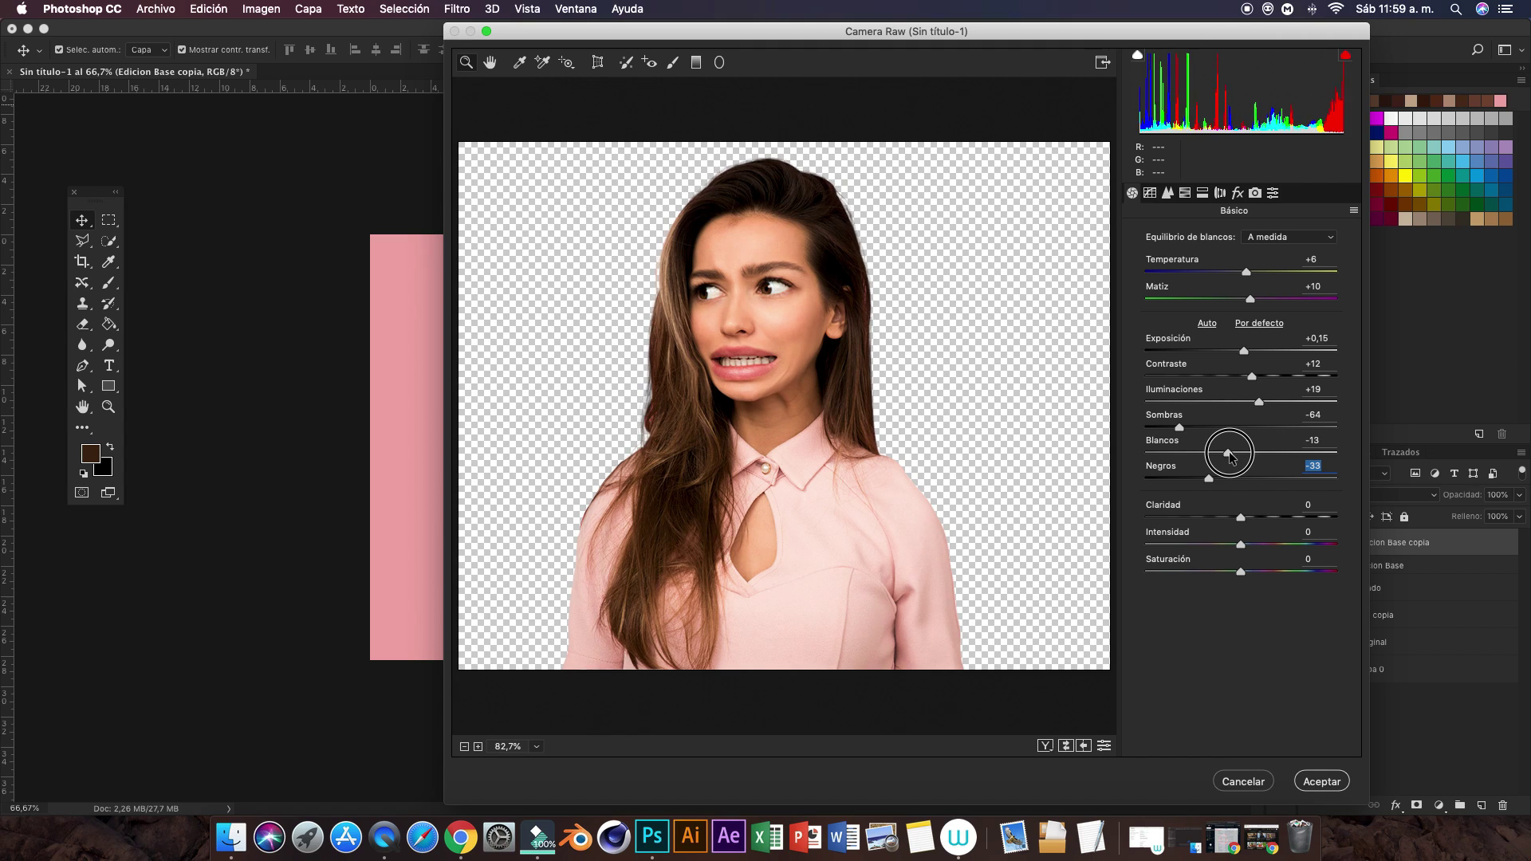
Step: Add Clarity +33, Vibrance +17 and slightly more saturation, then apply the filter
left_click_drag(1241, 516, 1272, 517)
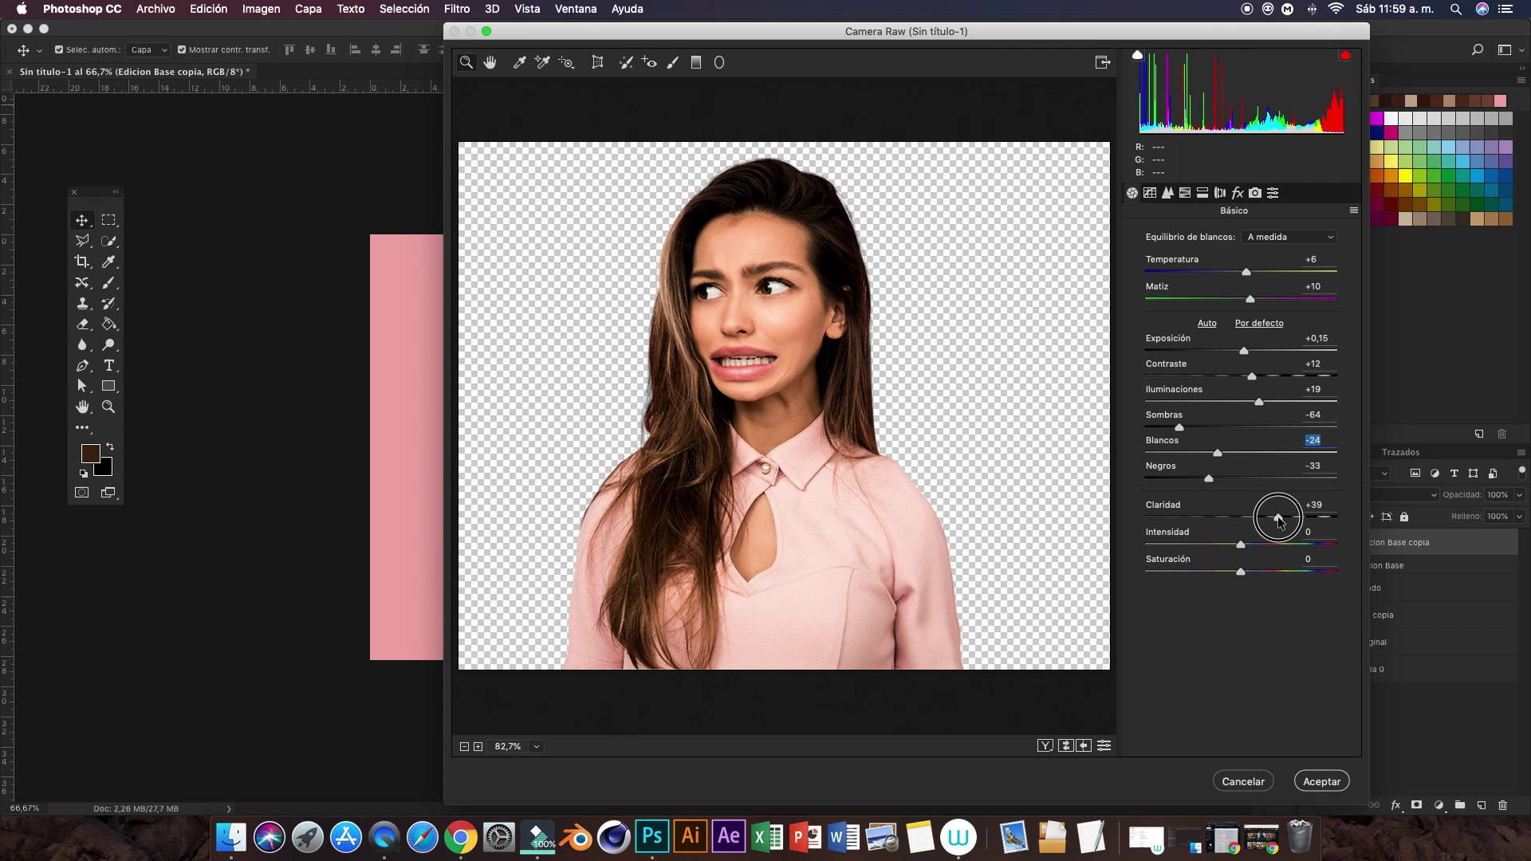
left_click_drag(1241, 547, 1255, 553)
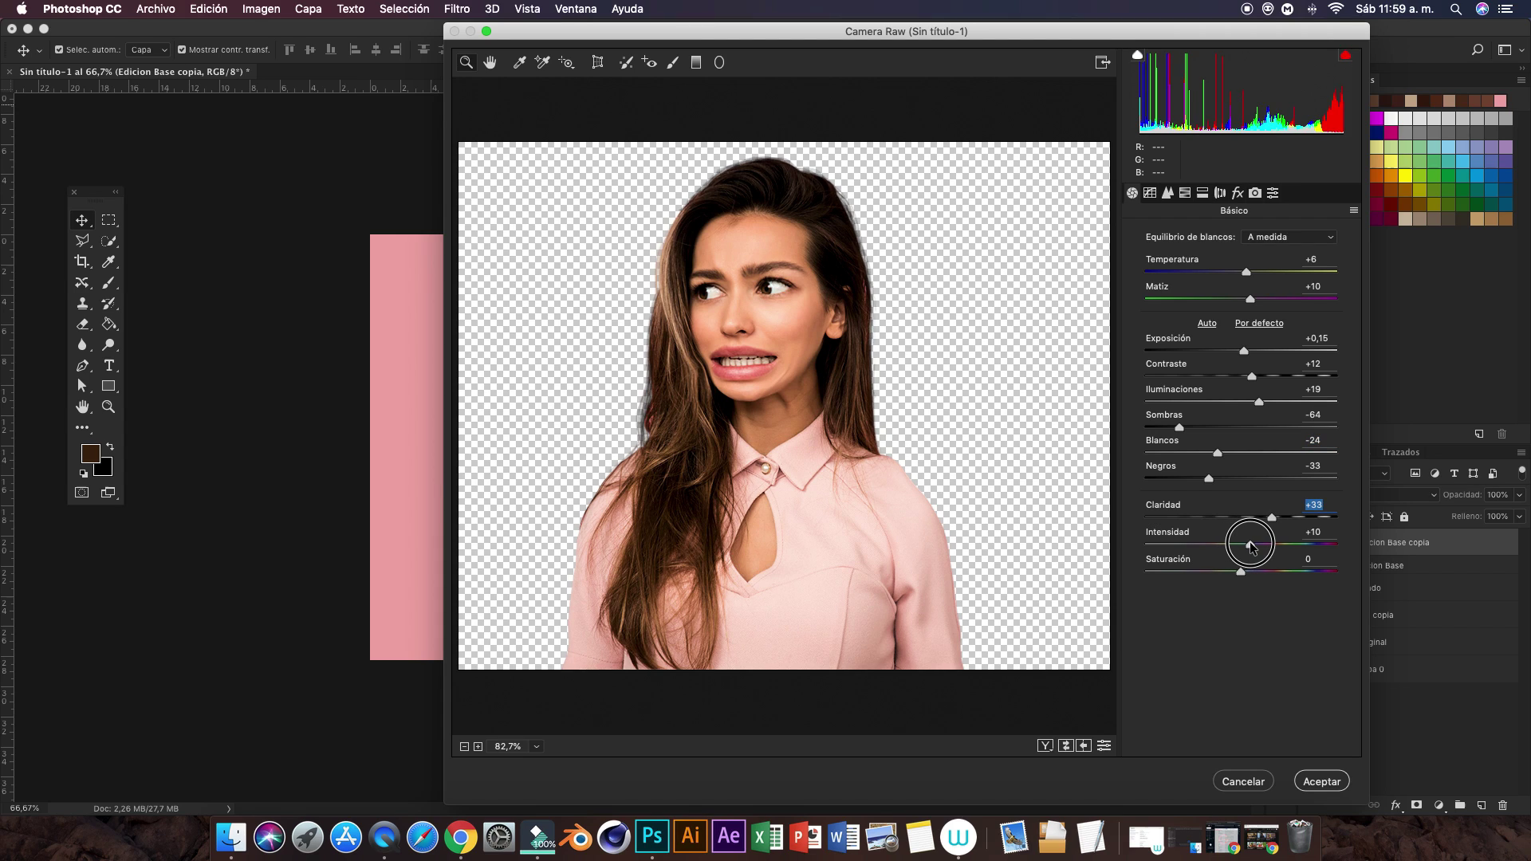
left_click_drag(1240, 574, 1237, 576)
left_click(1319, 782)
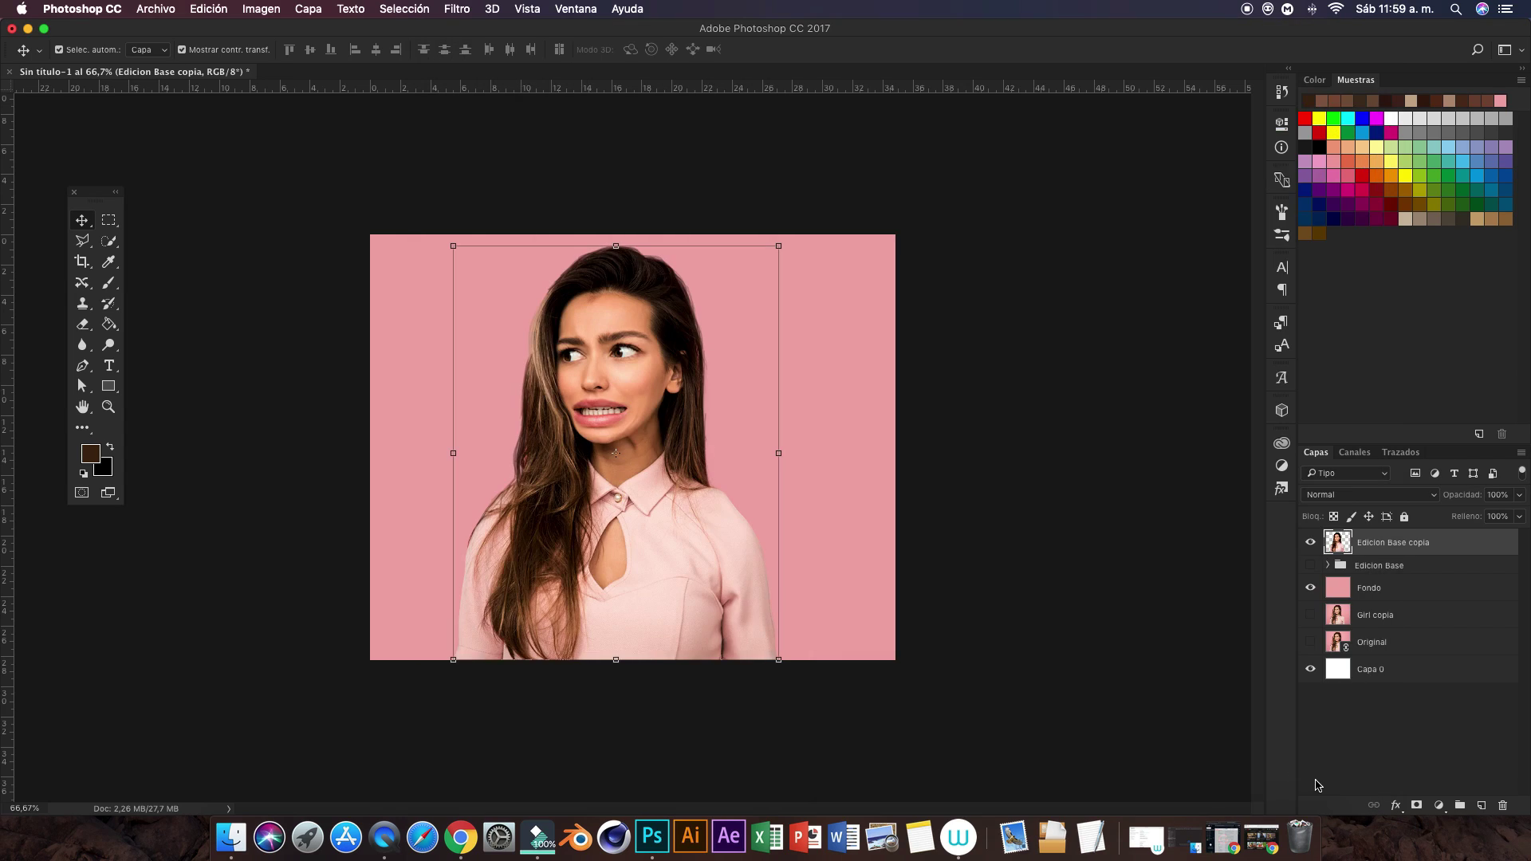
Step: Duplicate the Edicion Base copia layer and name the copy Luces
left_click(1139, 621)
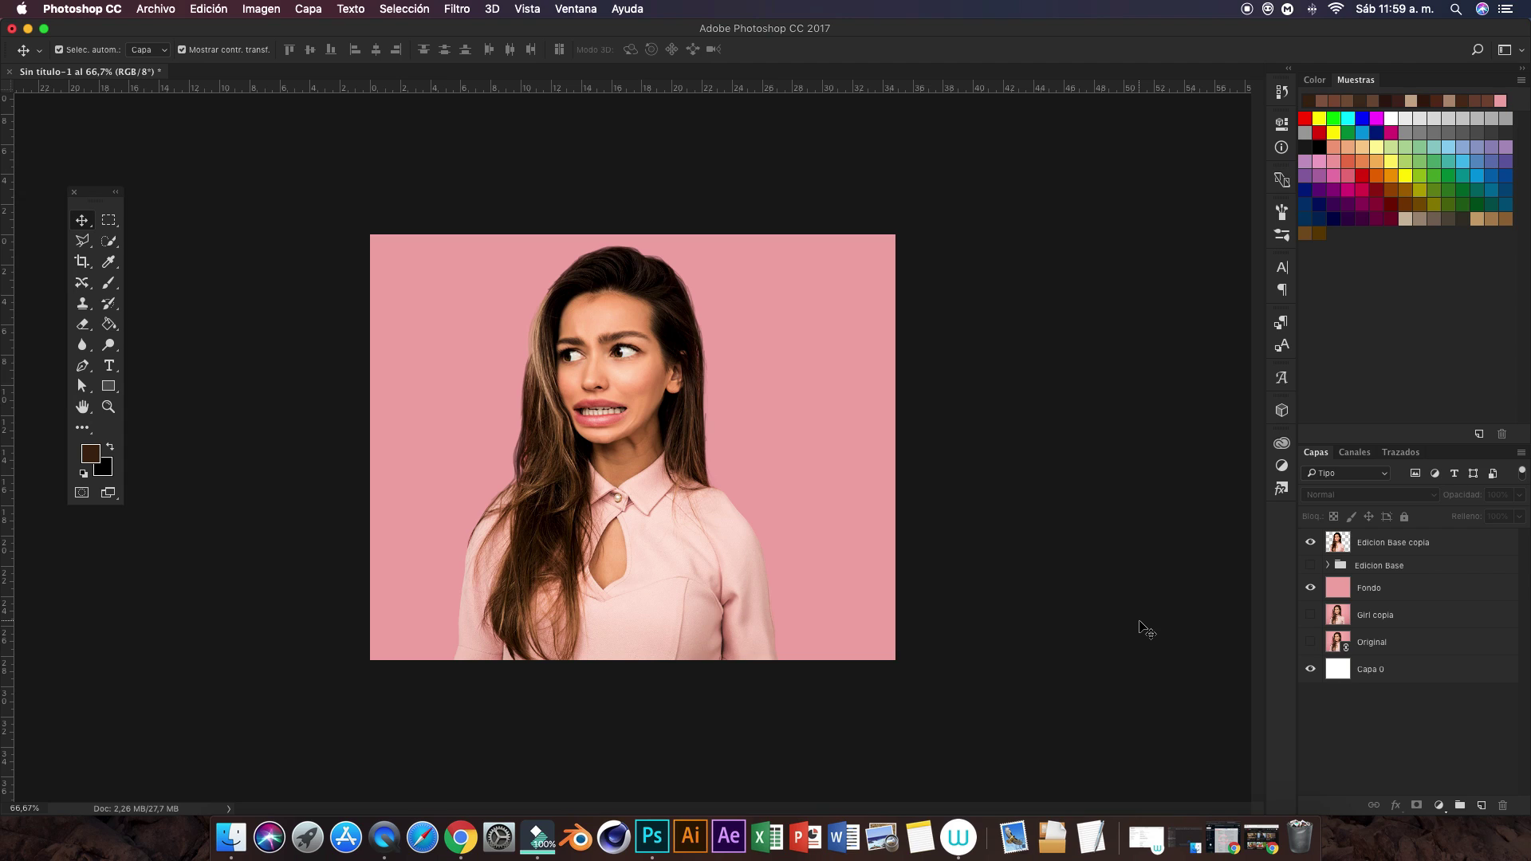
key("XF86MonBrightnessUp")
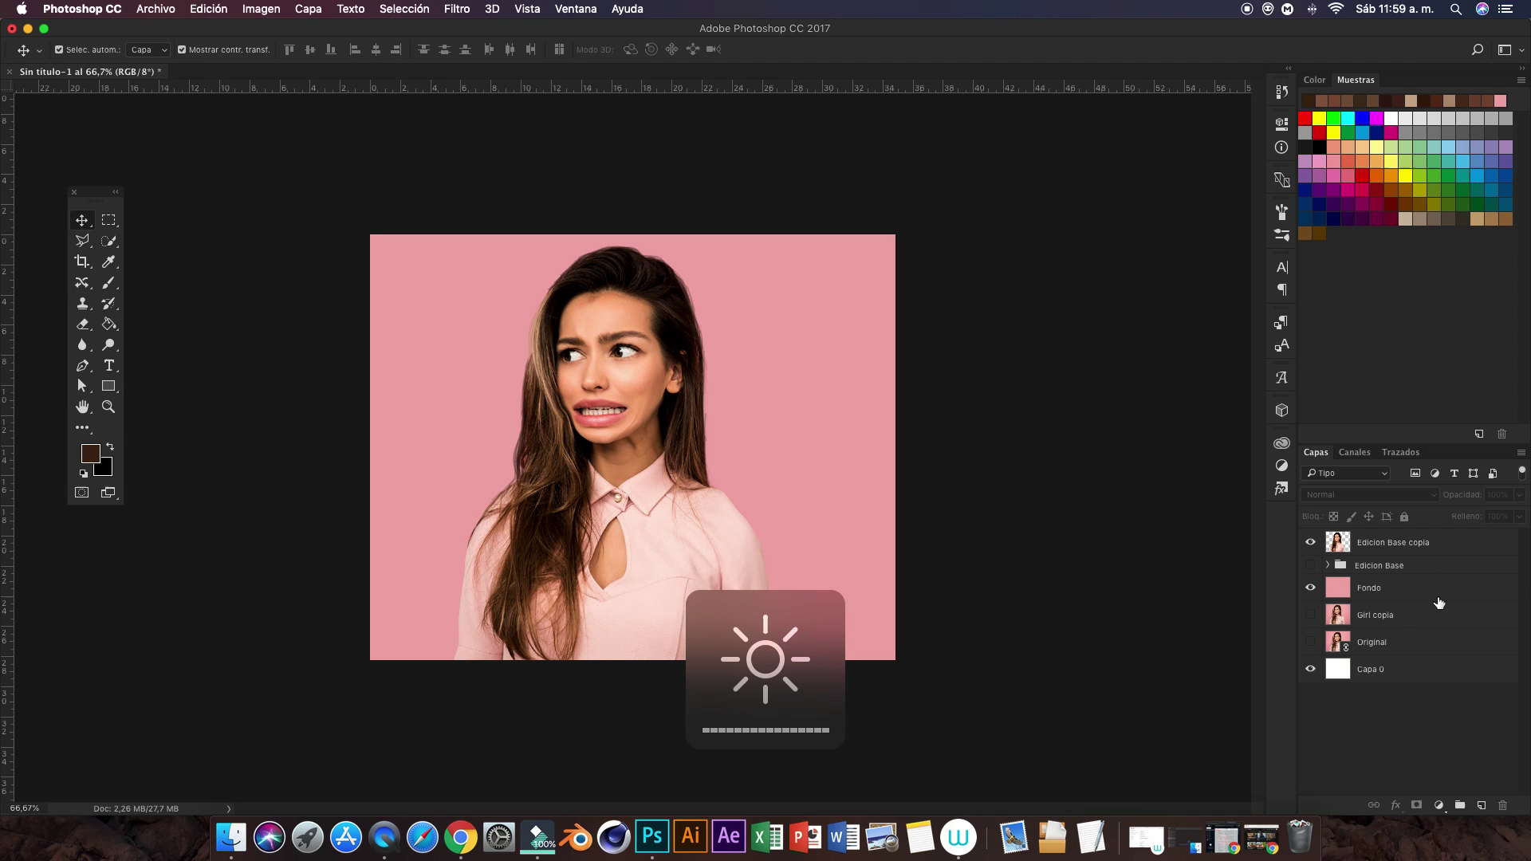
left_click(1408, 547)
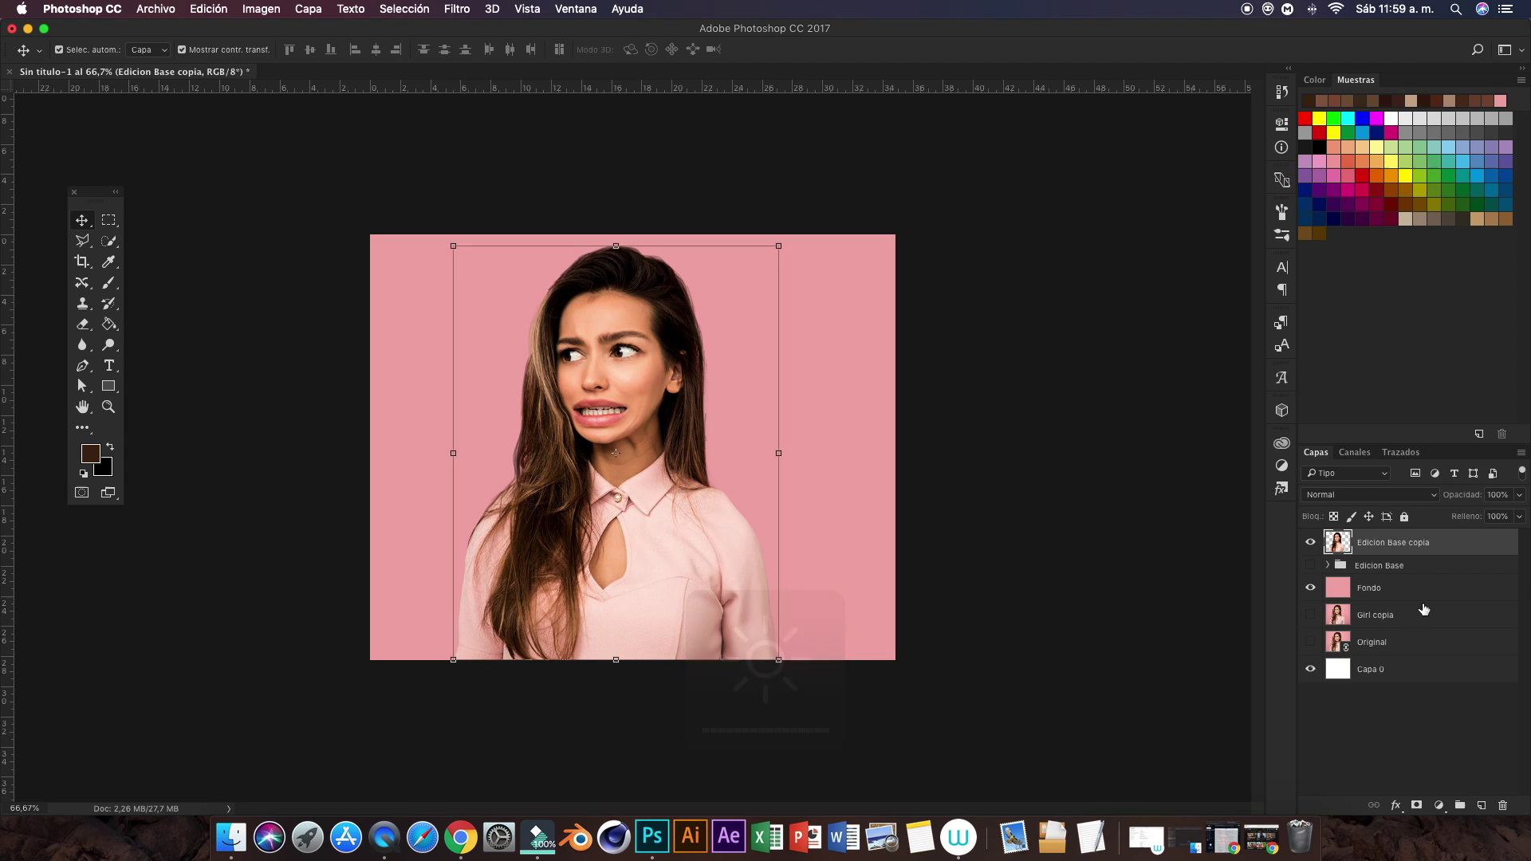
key("super+j")
double_click(1421, 547)
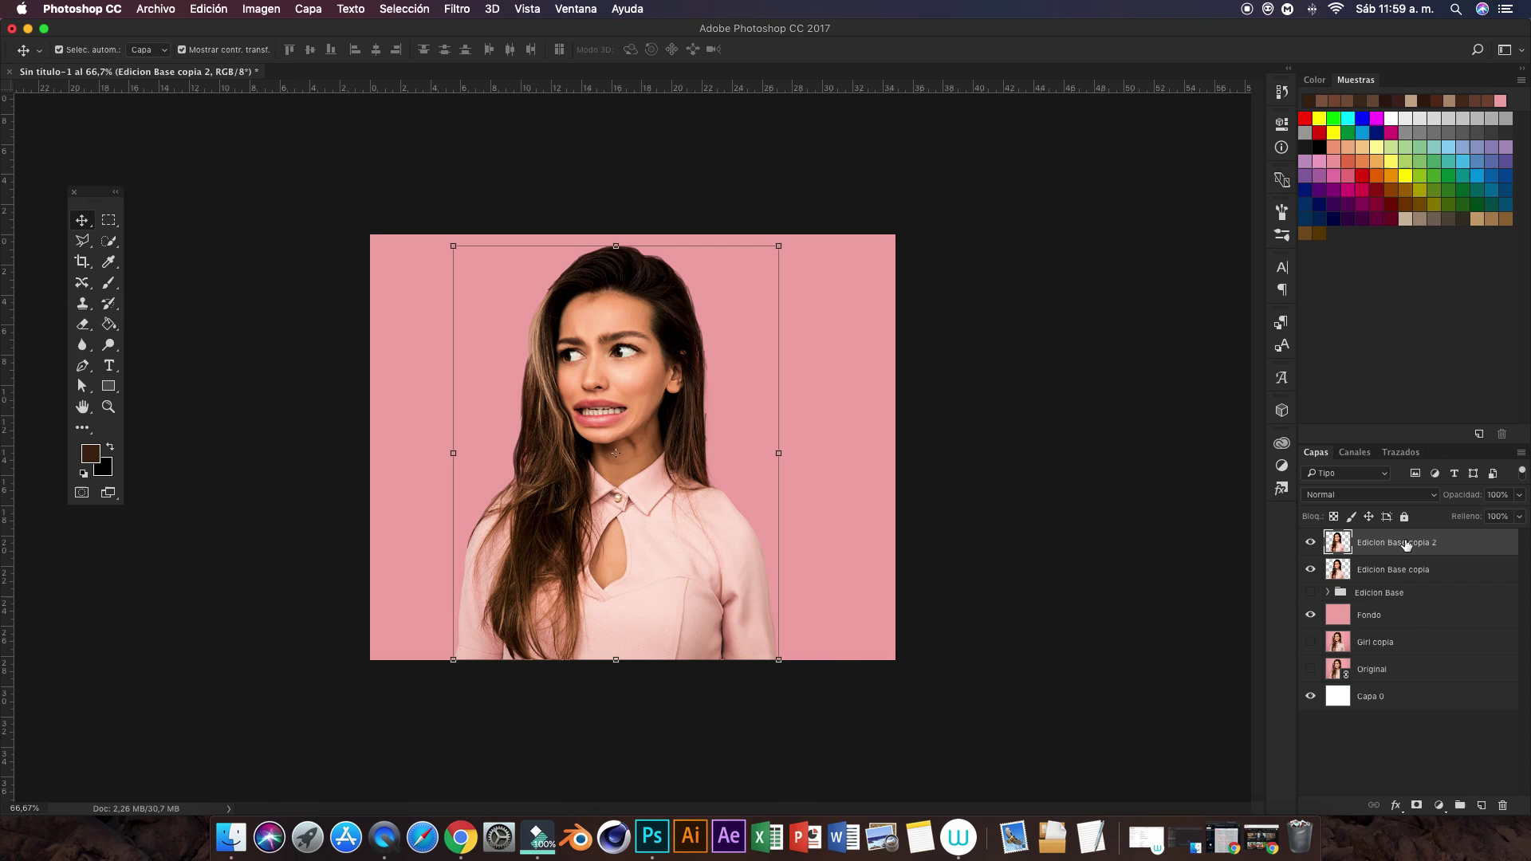
key("BackSpace")
type("es")
key("Return")
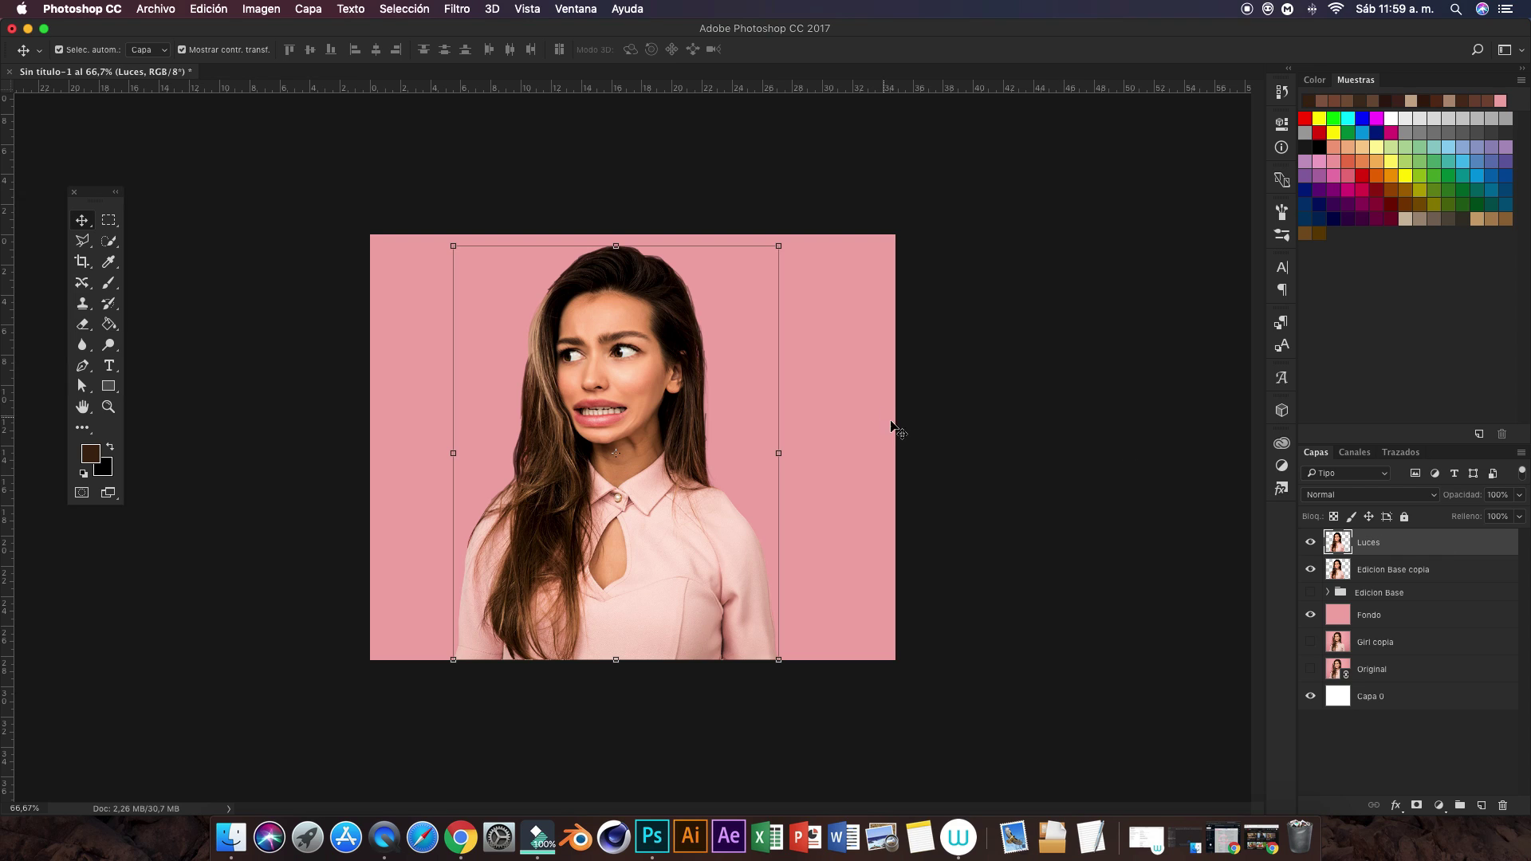
Step: Set up the Dodge tool with a 49 px brush, Midtones range and 25% exposure
key("XF86MonBrightnessUp")
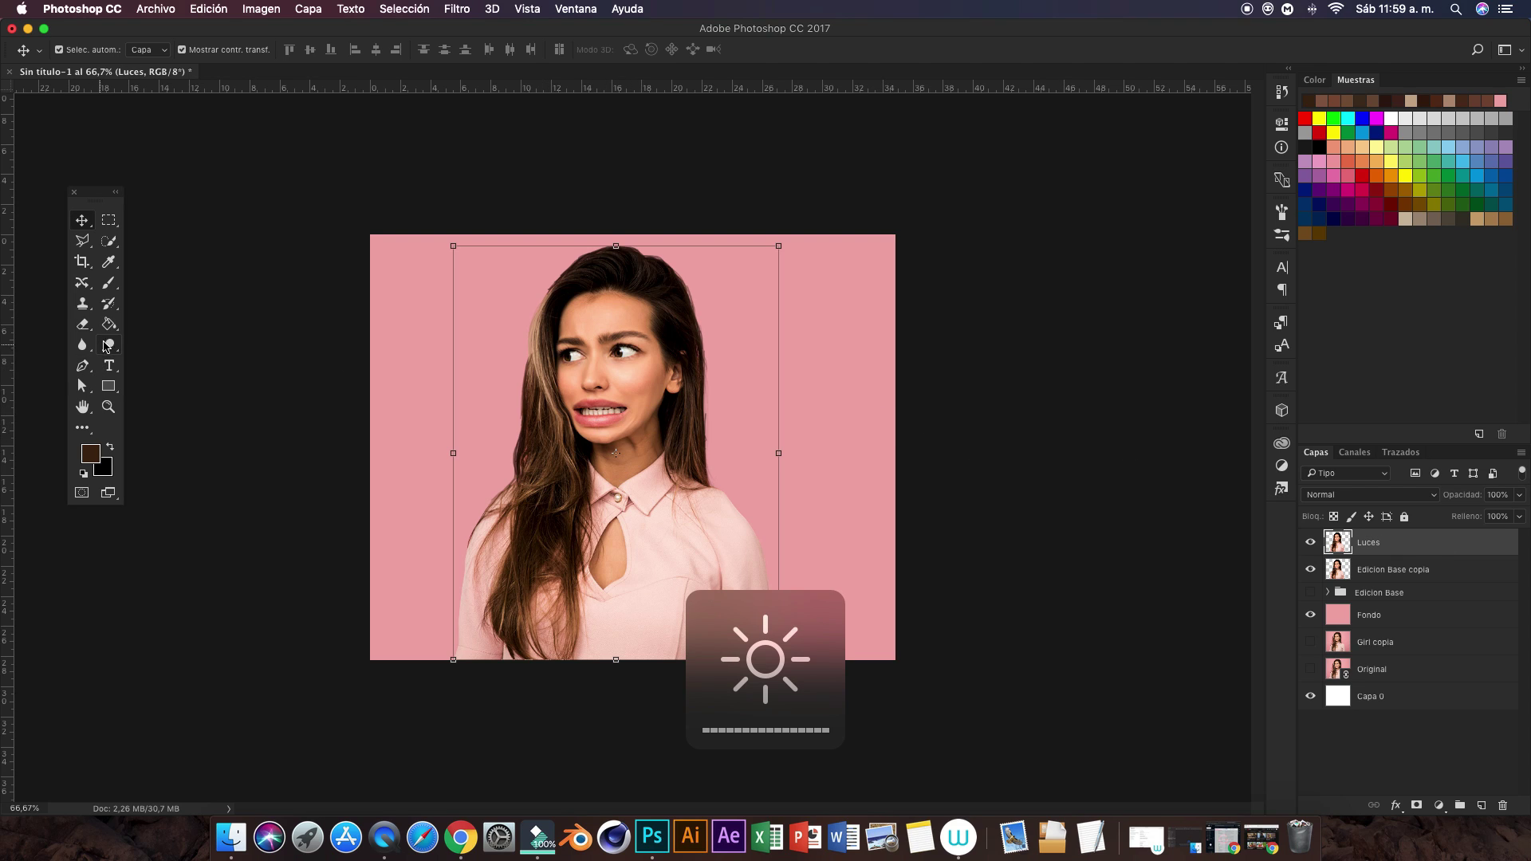
left_click_drag(106, 346, 228, 353)
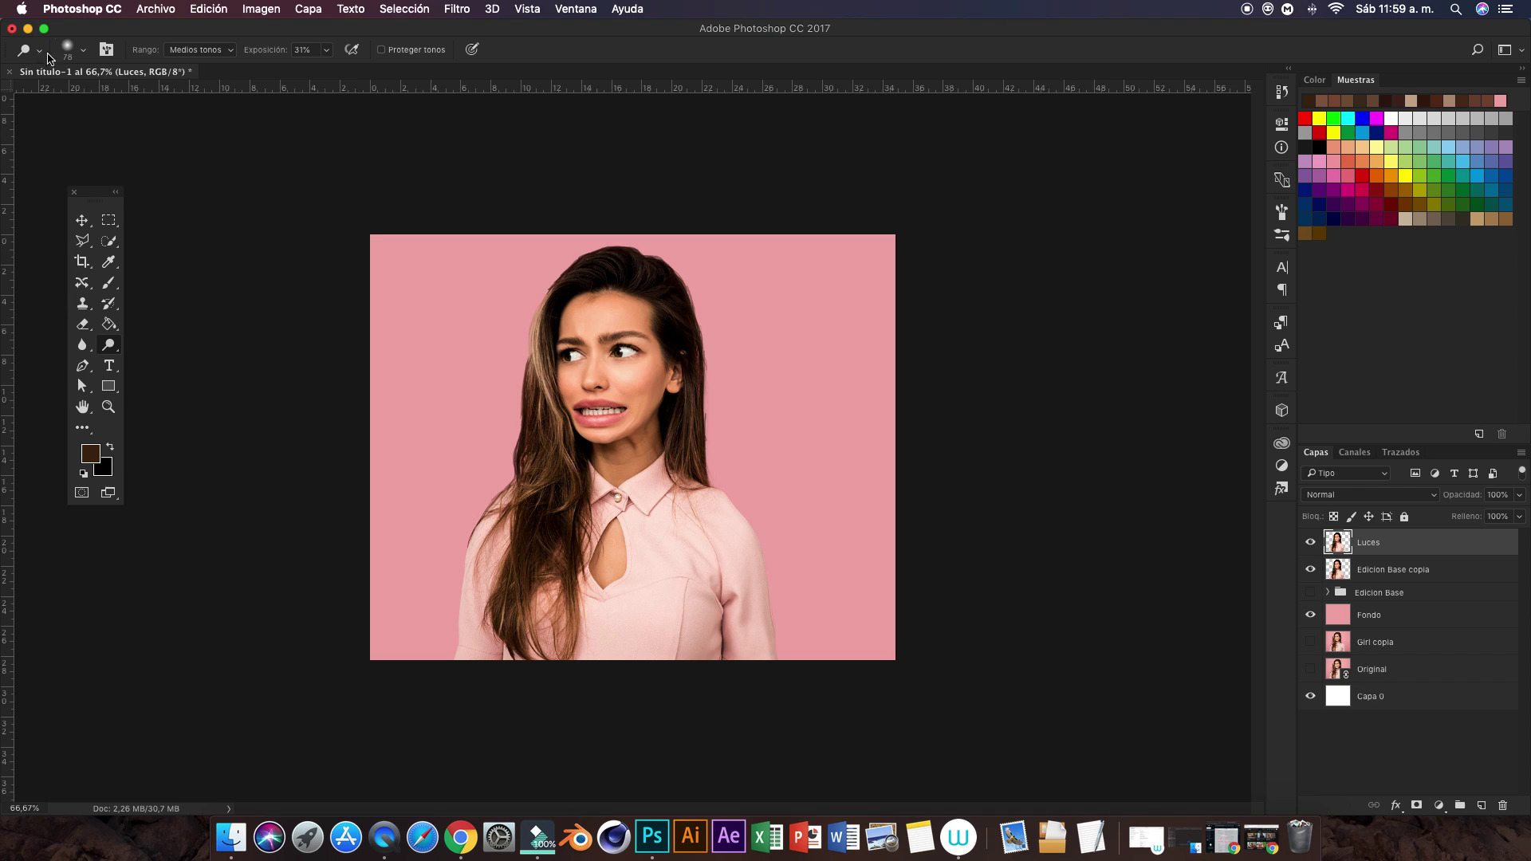
left_click(82, 52)
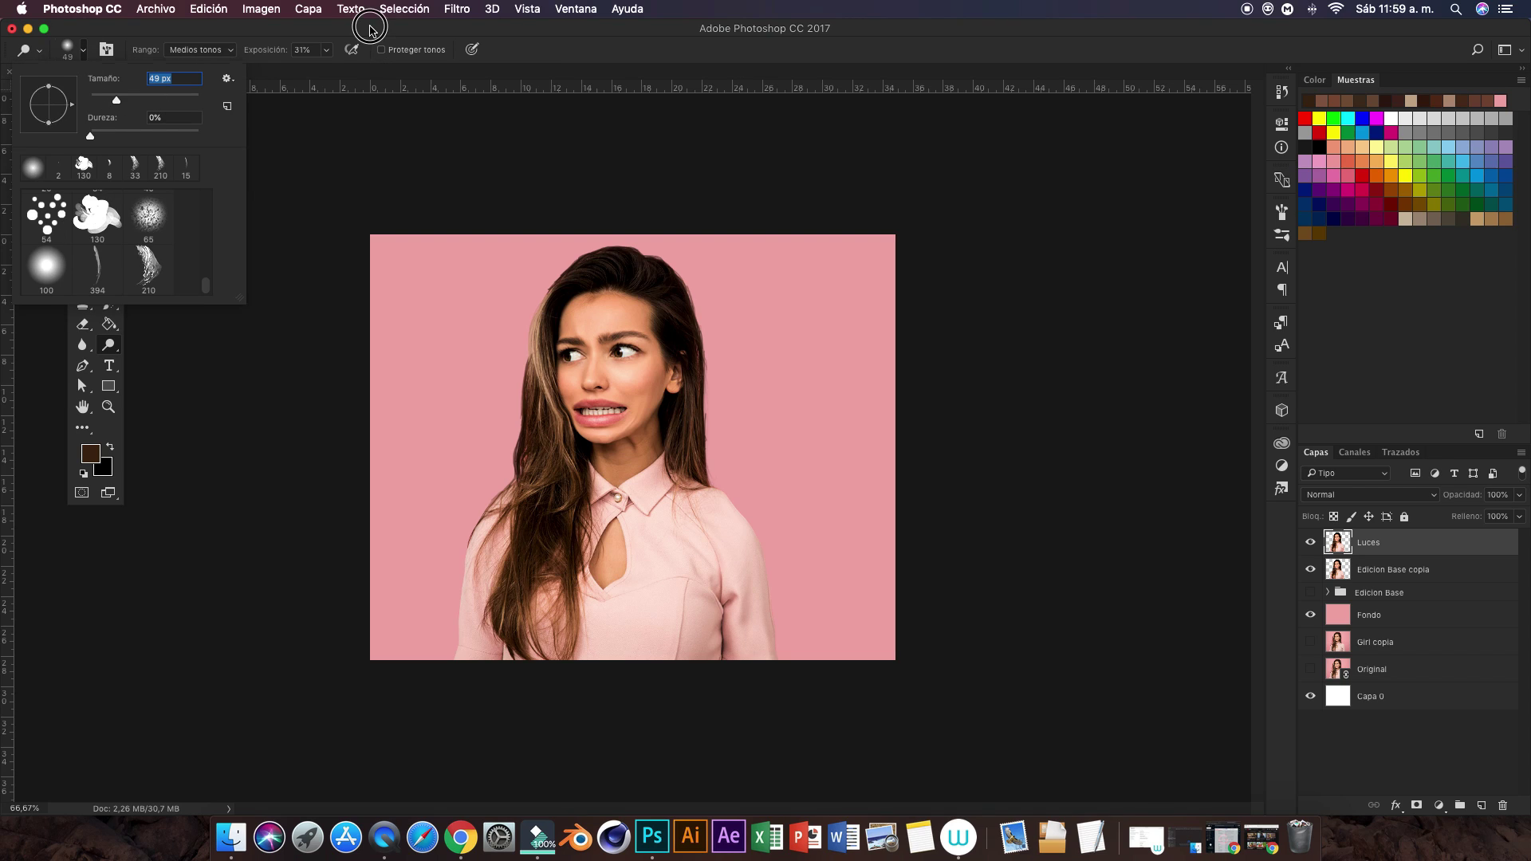
left_click(364, 95)
left_click(327, 50)
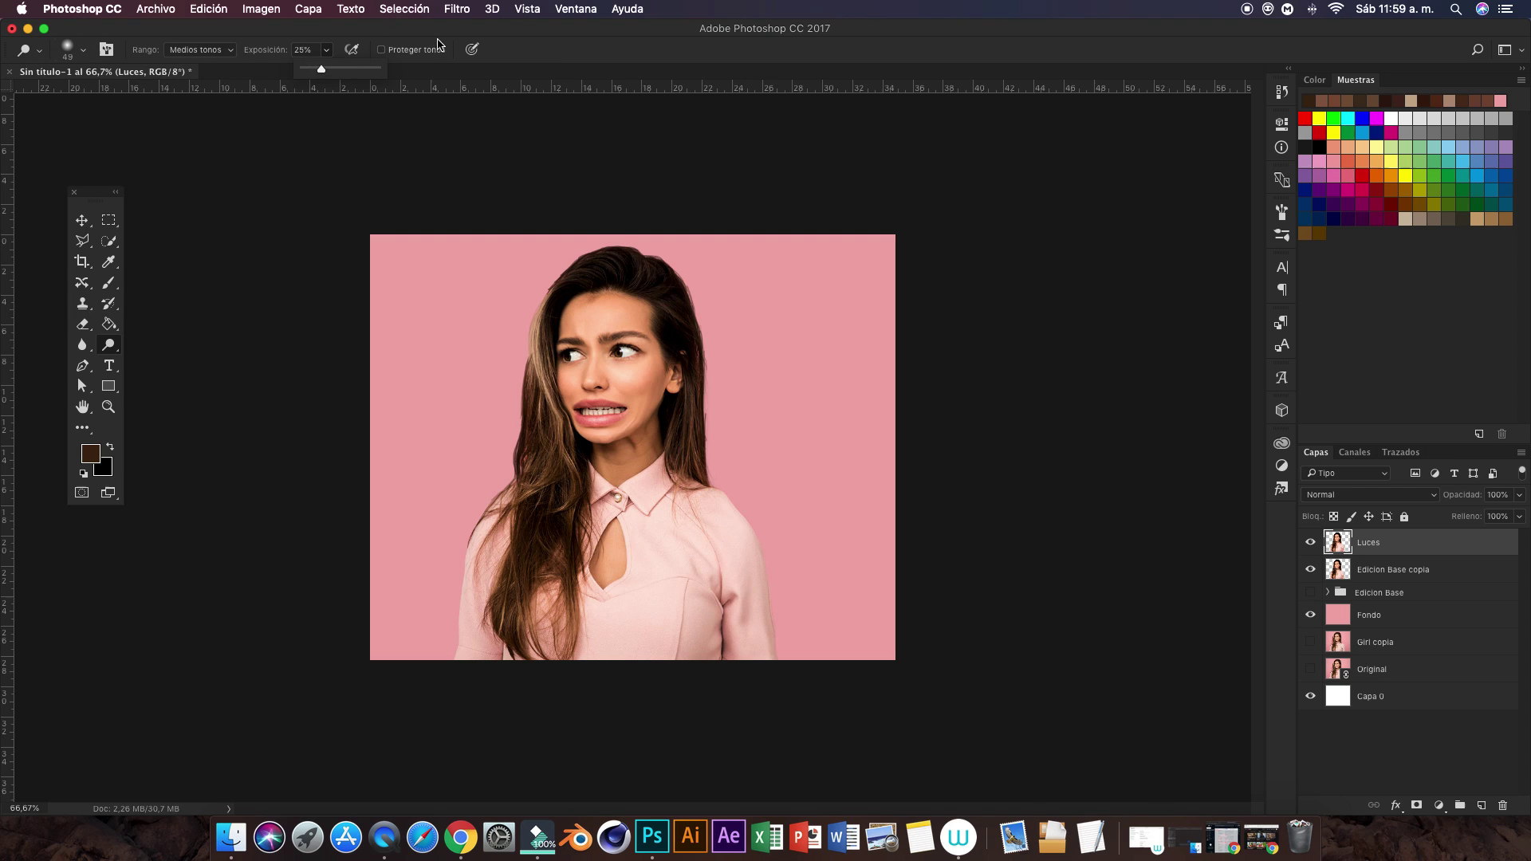
key("ctrl+plus")
key("ctrl+plus")
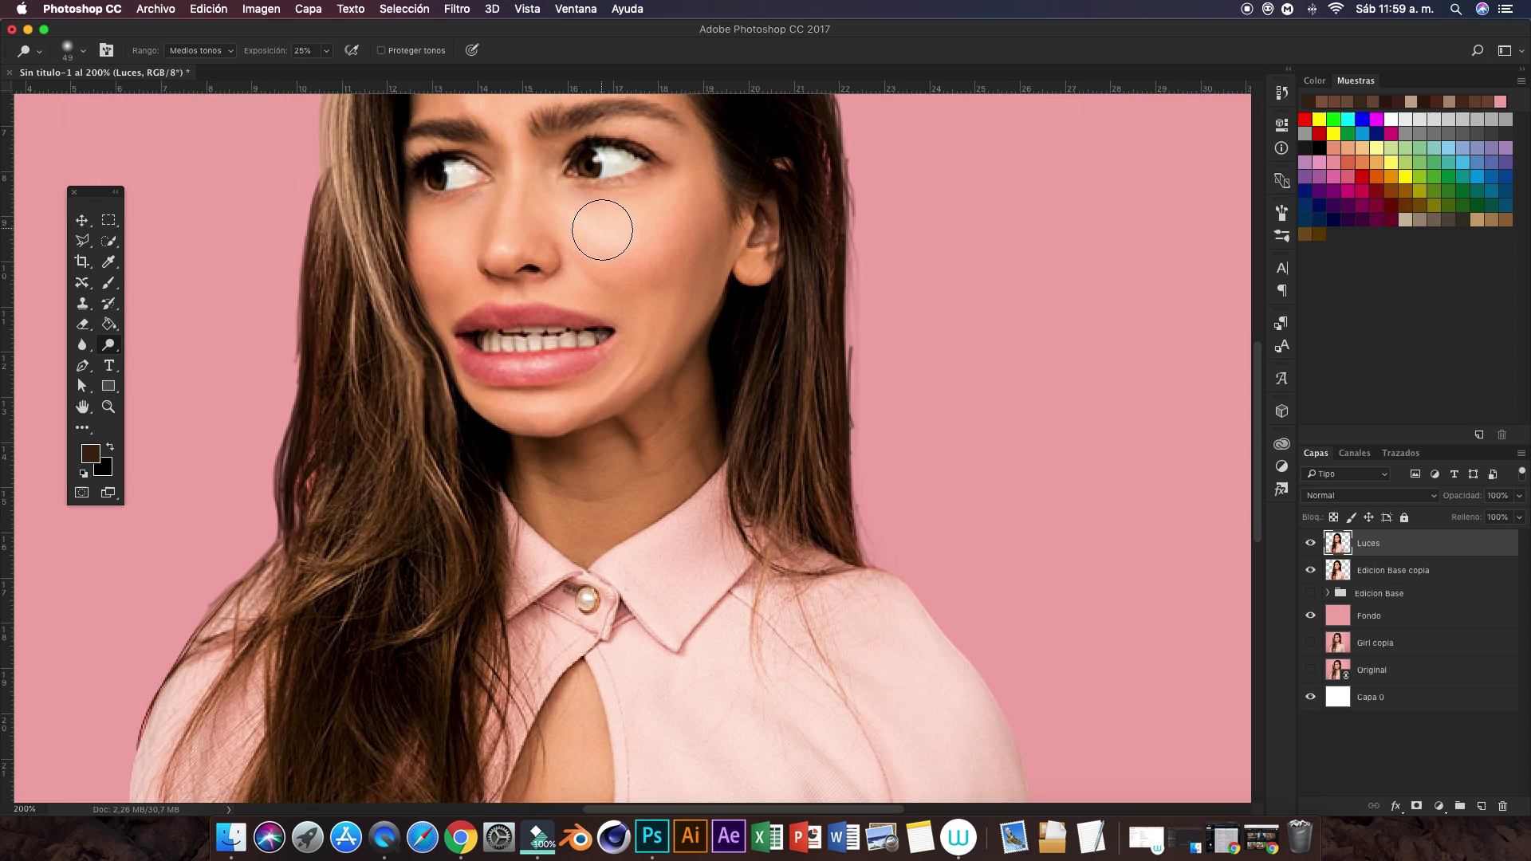
Step: Shrink the Dodge brush to 24 px and brighten the cheeks and forehead
scroll(601, 232, "up", 5)
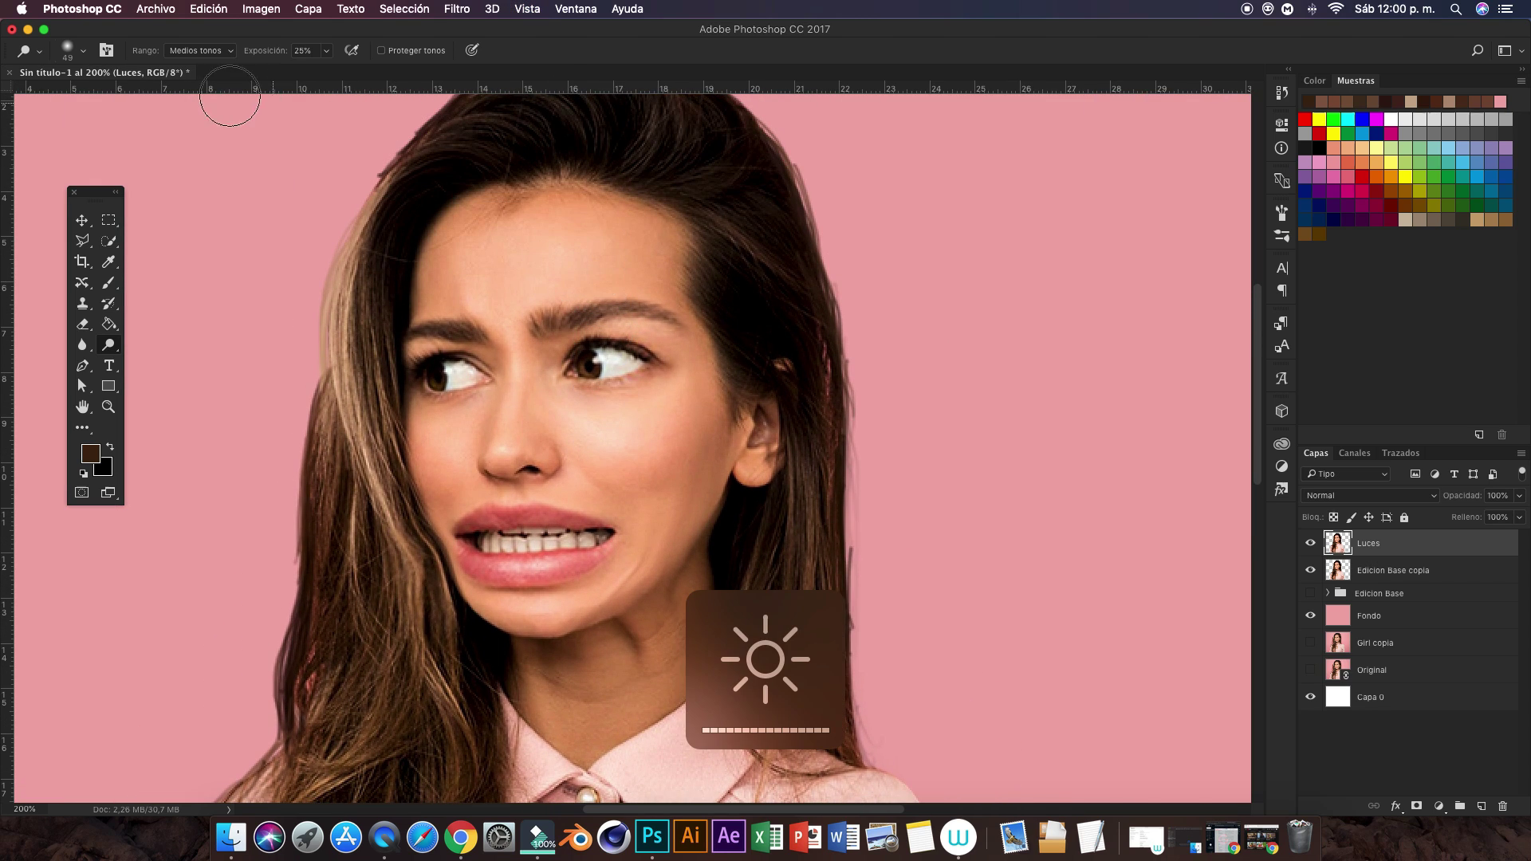
left_click(79, 51)
left_click_drag(114, 101, 113, 101)
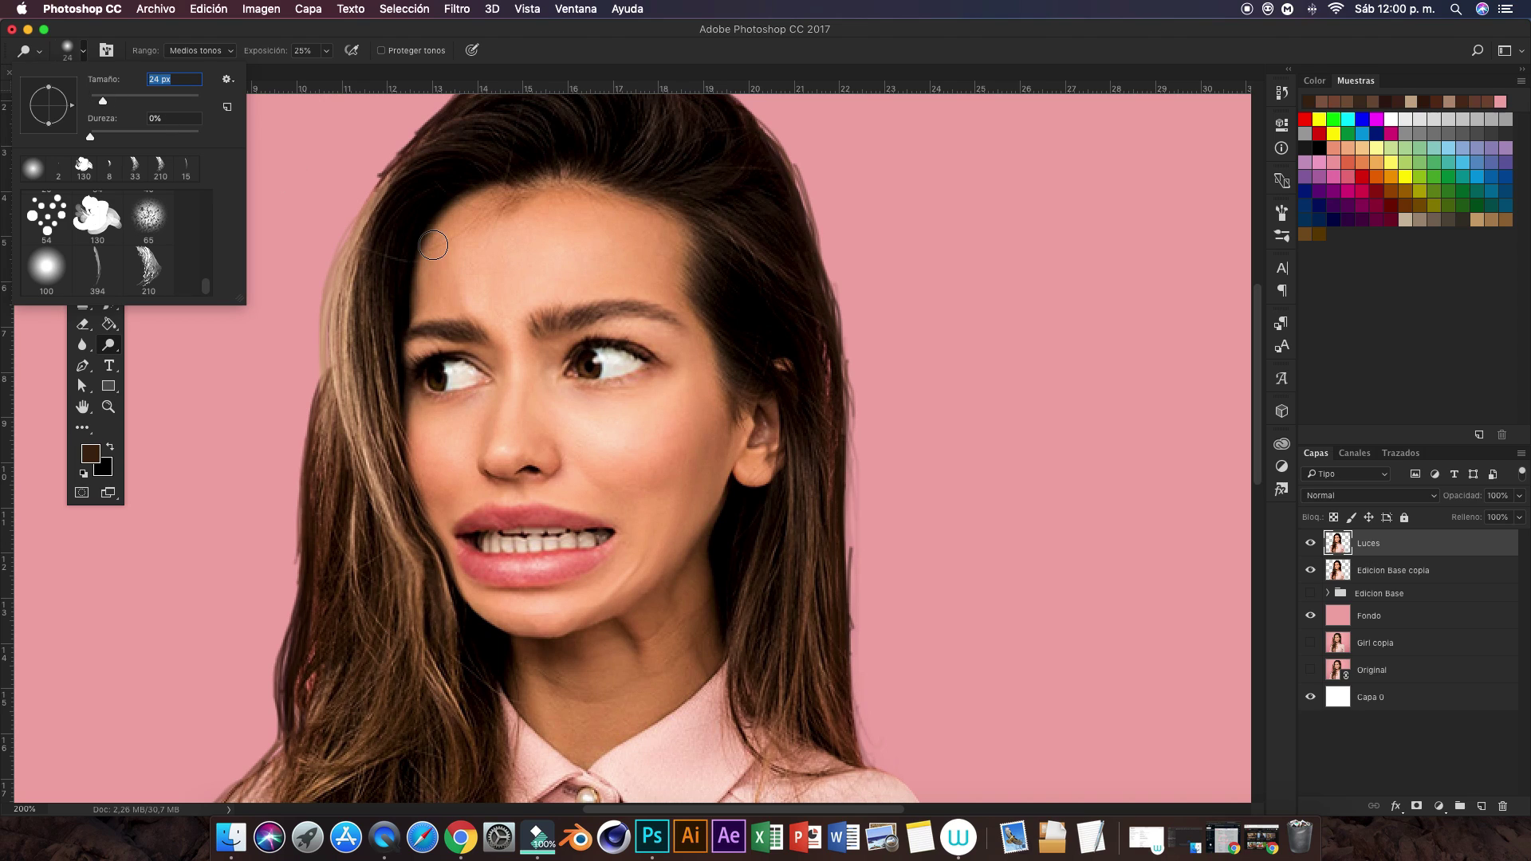
key("Return")
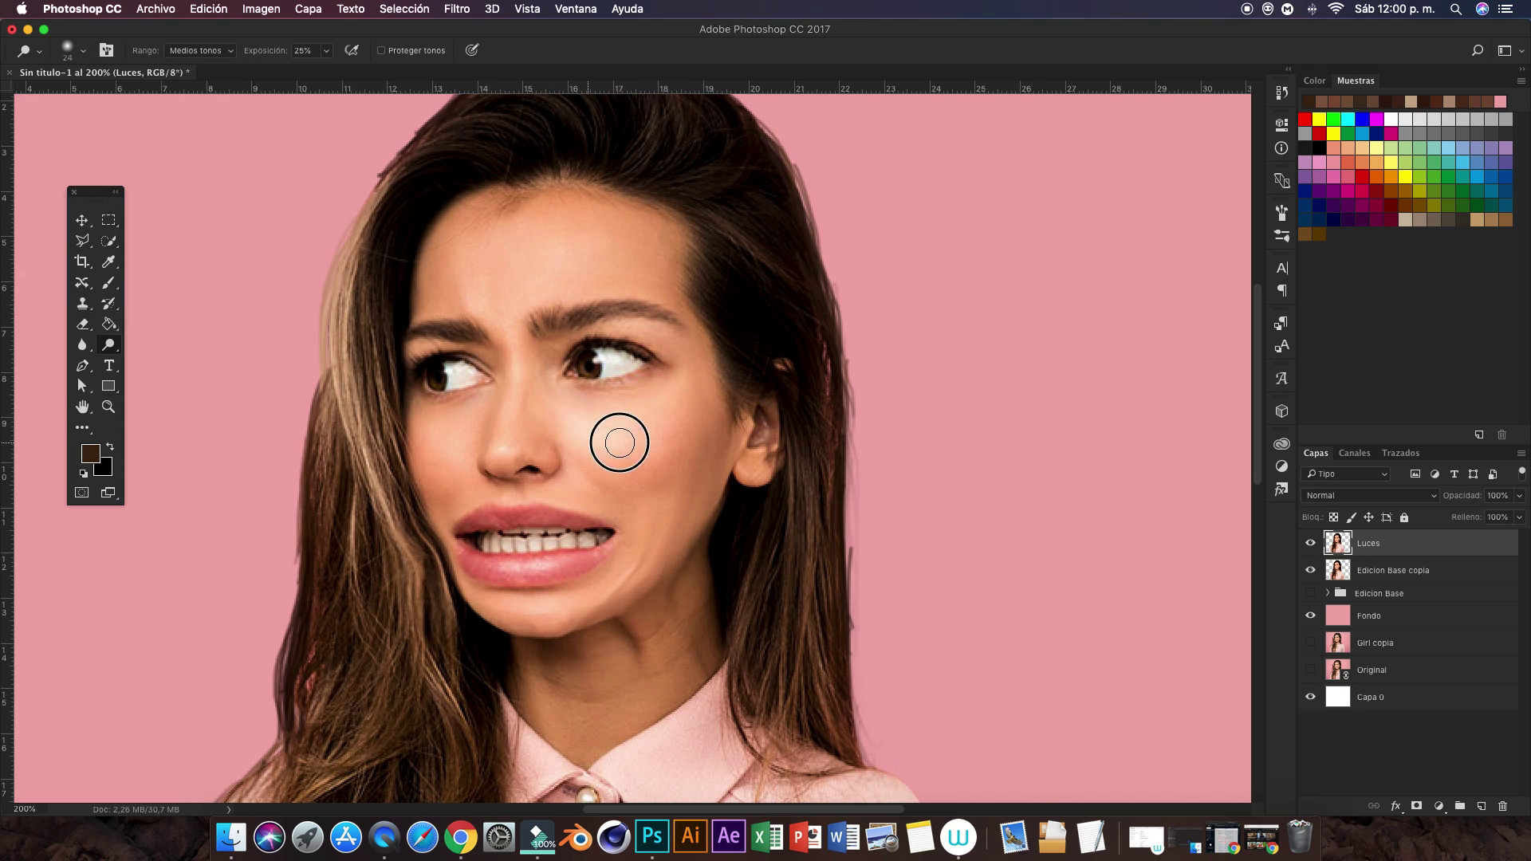
mouse_move(647, 431)
left_mouse_down()
mouse_move(574, 423)
mouse_move(625, 427)
left_mouse_up()
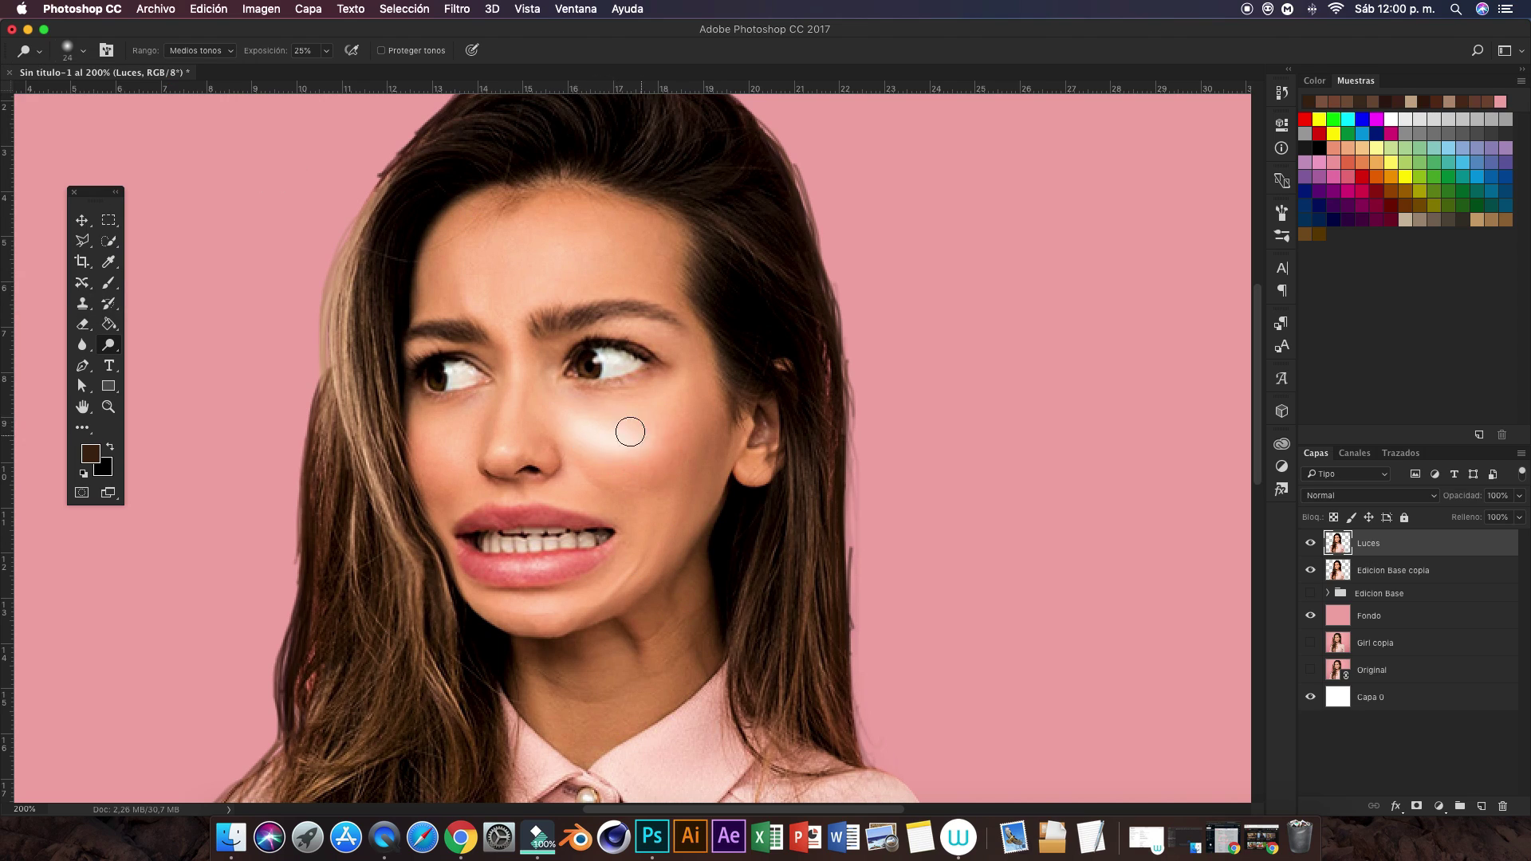
mouse_move(453, 427)
left_mouse_down()
mouse_move(437, 428)
mouse_move(509, 433)
left_mouse_up()
mouse_move(553, 256)
left_mouse_down()
mouse_move(516, 274)
mouse_move(519, 290)
mouse_move(489, 246)
left_mouse_up()
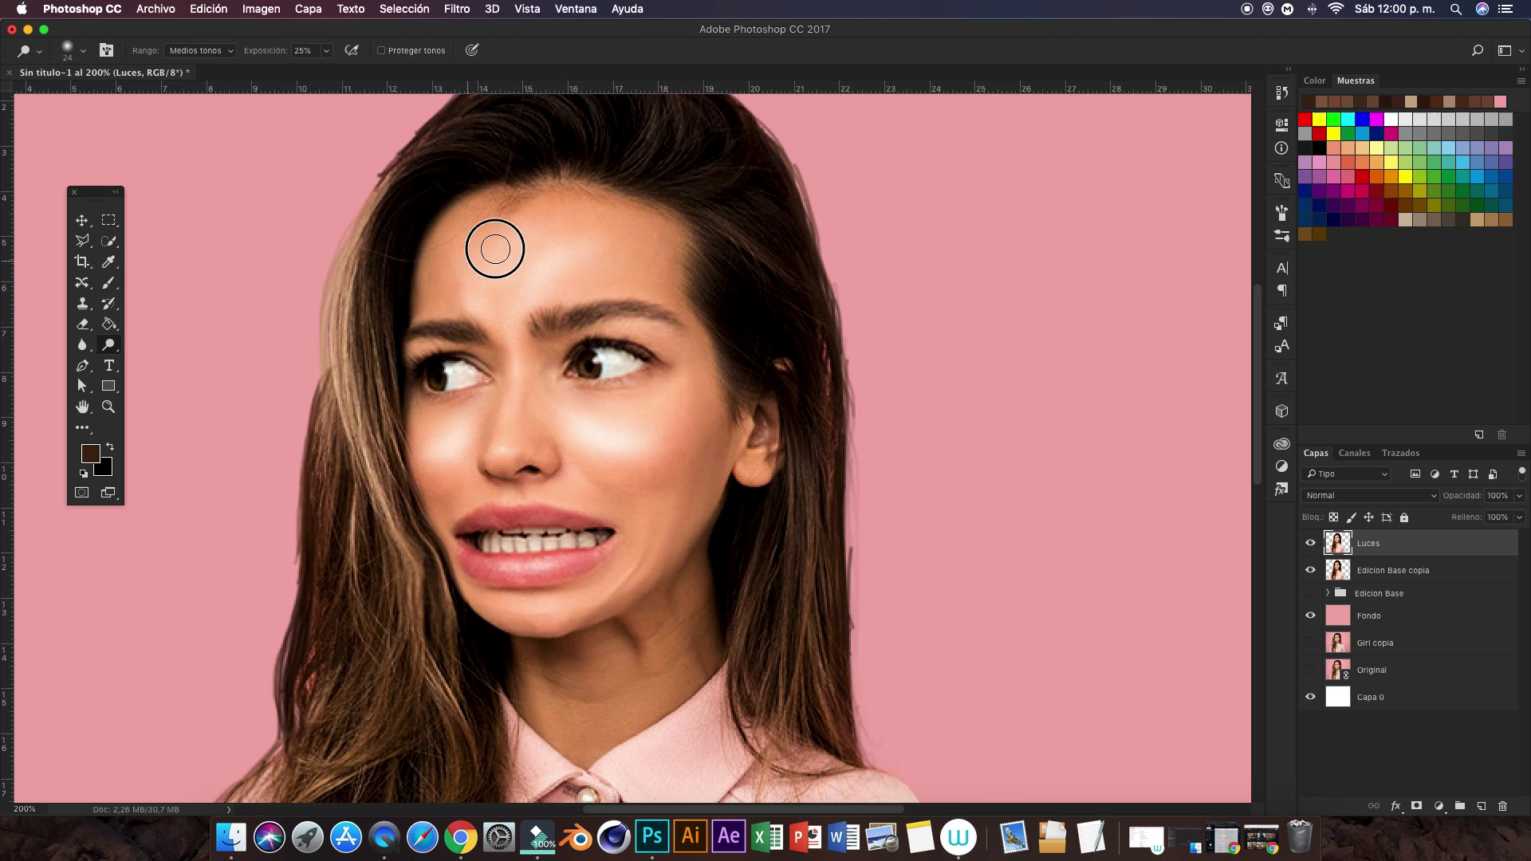
Step: Dodge the lower lip, the shadow under the earlobe and the jaw beside the mouth
key("bracketright")
key("bracketright")
mouse_move(498, 558)
left_mouse_down()
mouse_move(558, 559)
mouse_move(502, 528)
mouse_move(550, 530)
left_mouse_up()
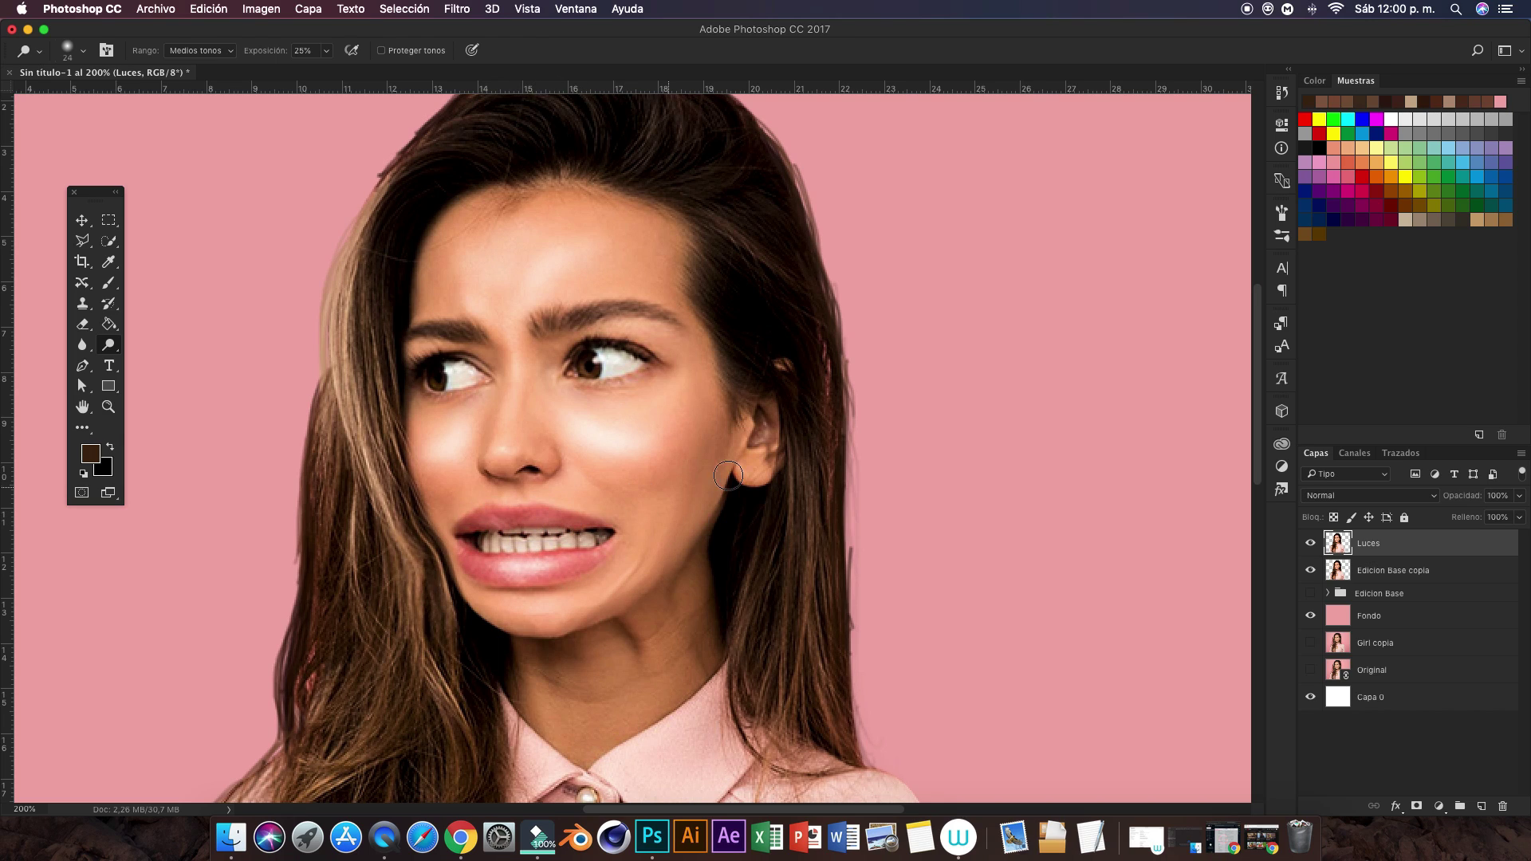
key("bracketleft")
key("bracketleft")
left_click_drag(733, 473, 761, 474)
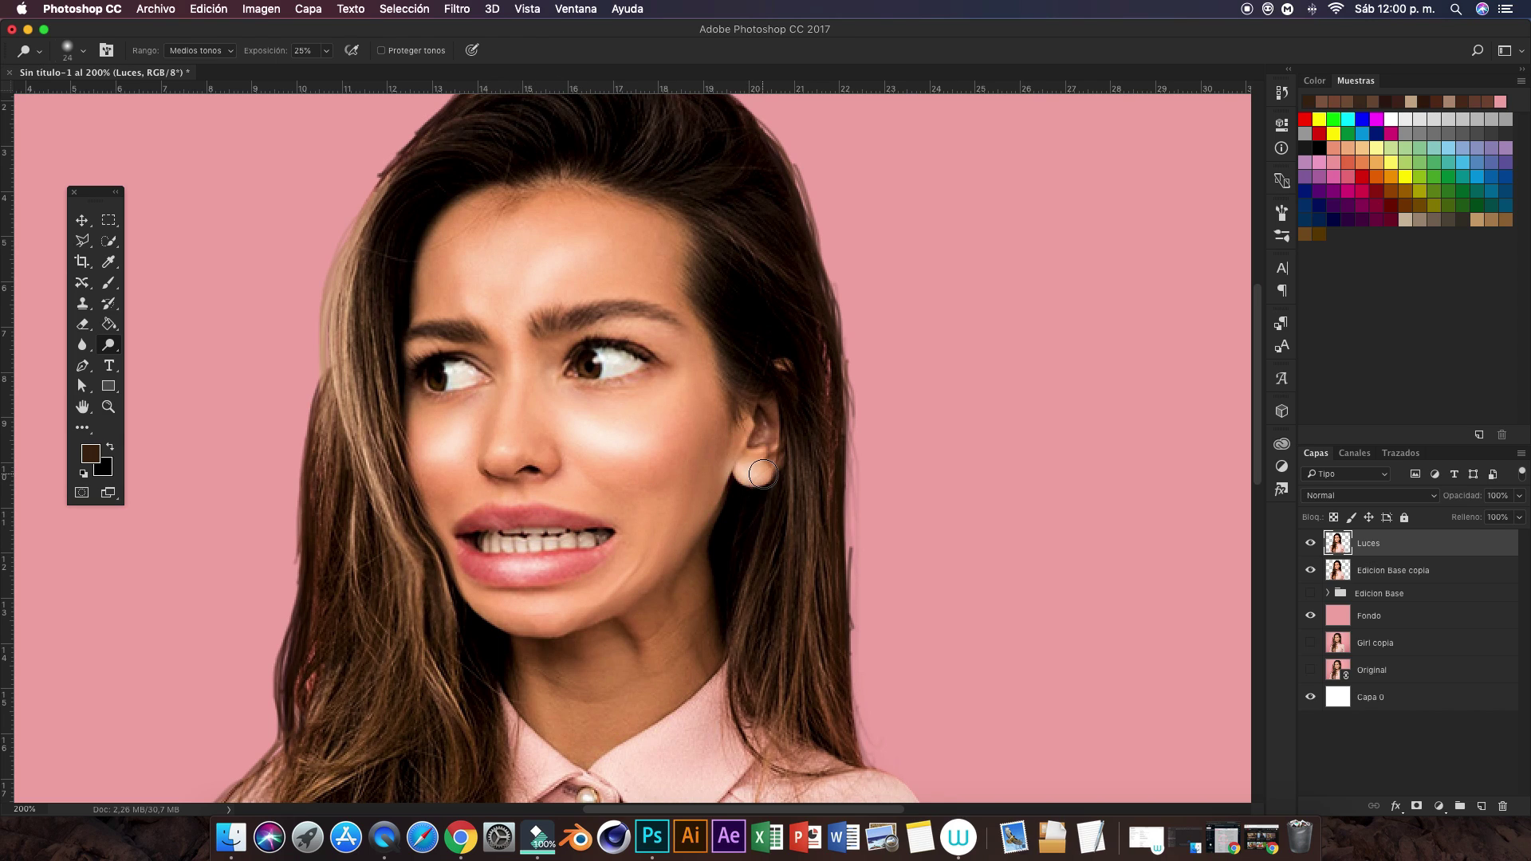
left_click_drag(622, 581, 636, 557)
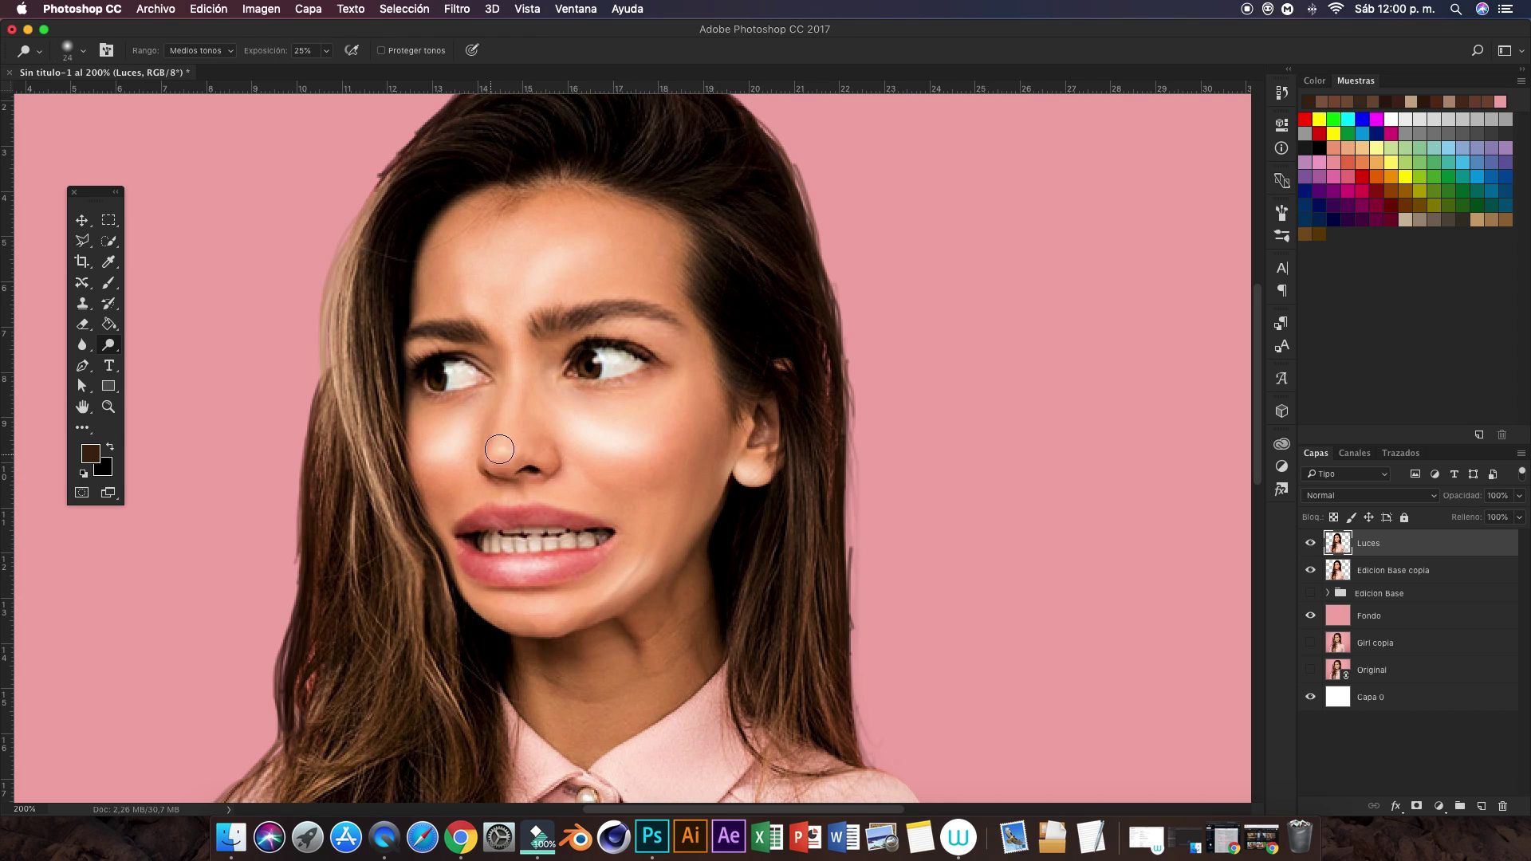
left_click(84, 51)
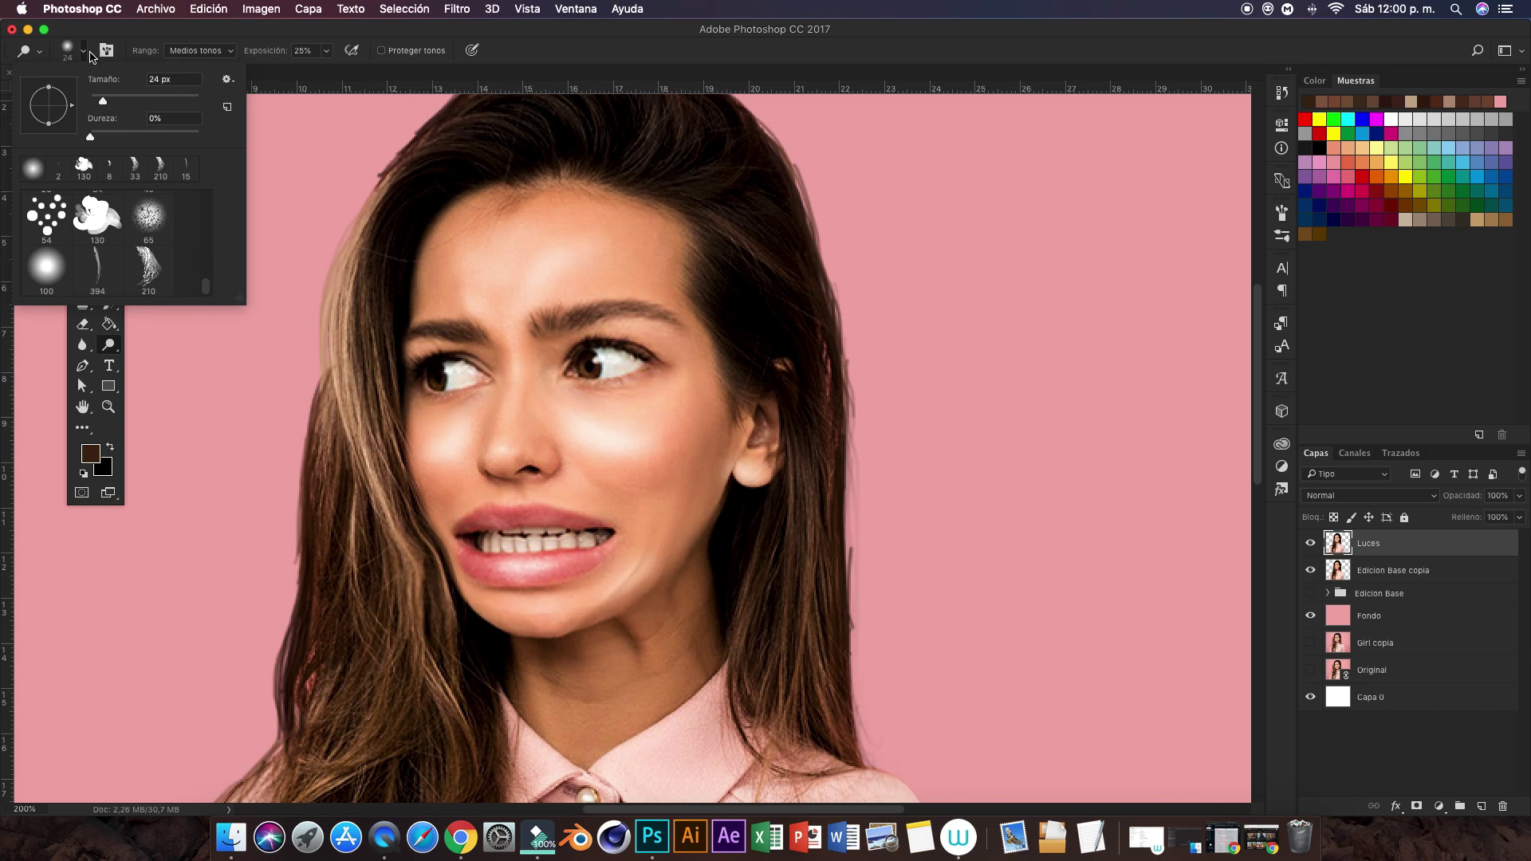
Step: Reduce the Dodge brush to about 10 px and brighten the eye whites and both irises
left_click_drag(102, 101, 99, 101)
left_click_drag(101, 101, 95, 101)
key("Return")
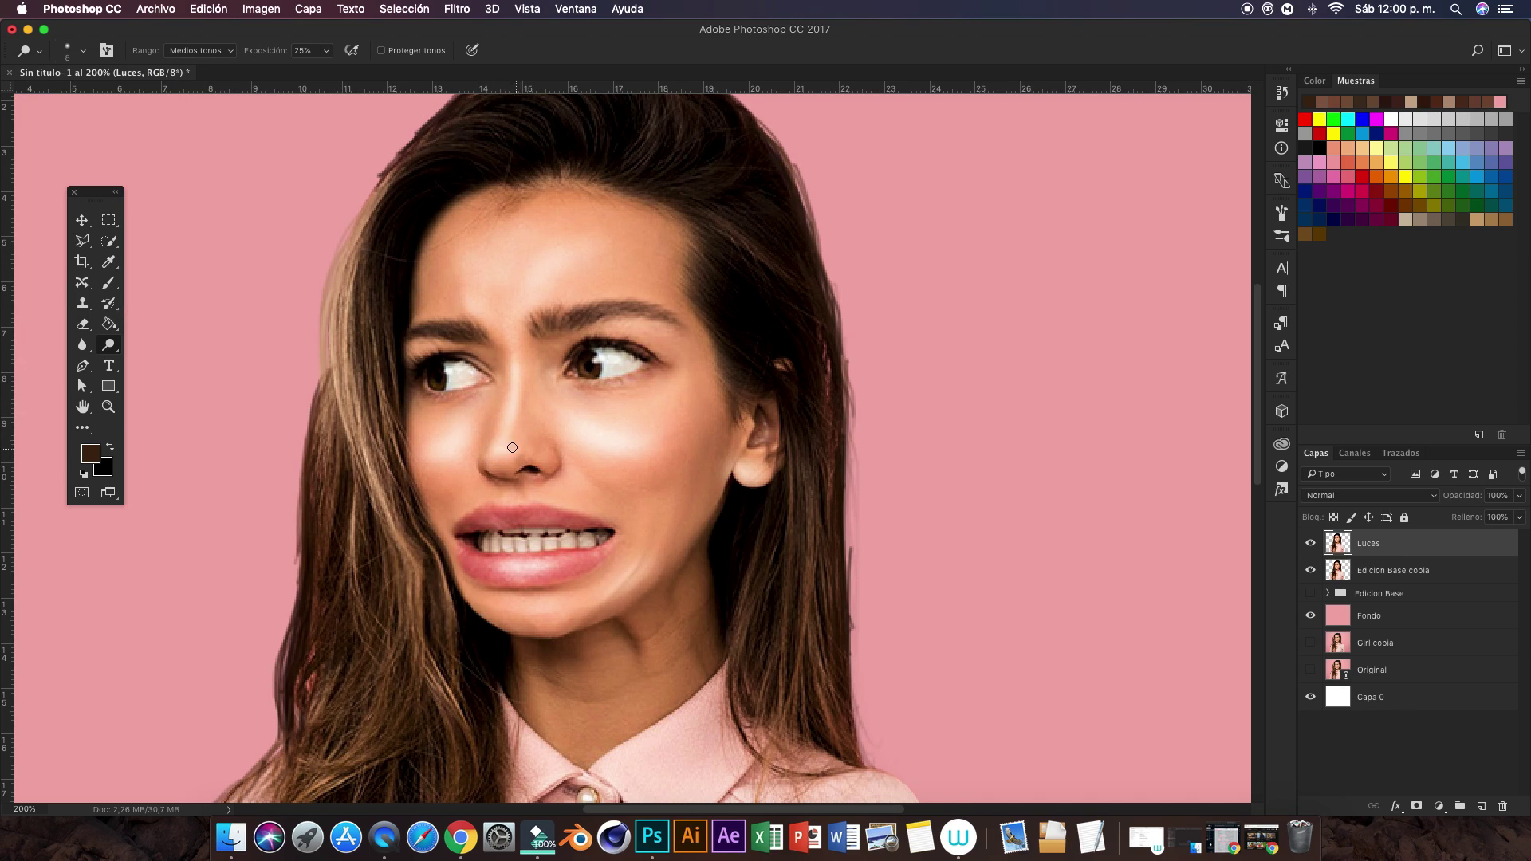
left_click_drag(620, 363, 589, 367)
mouse_move(460, 375)
left_mouse_down()
mouse_move(449, 369)
mouse_move(486, 379)
left_mouse_up()
left_click_drag(583, 375, 591, 370)
left_click_drag(428, 385, 497, 380)
left_click_drag(579, 367, 564, 381)
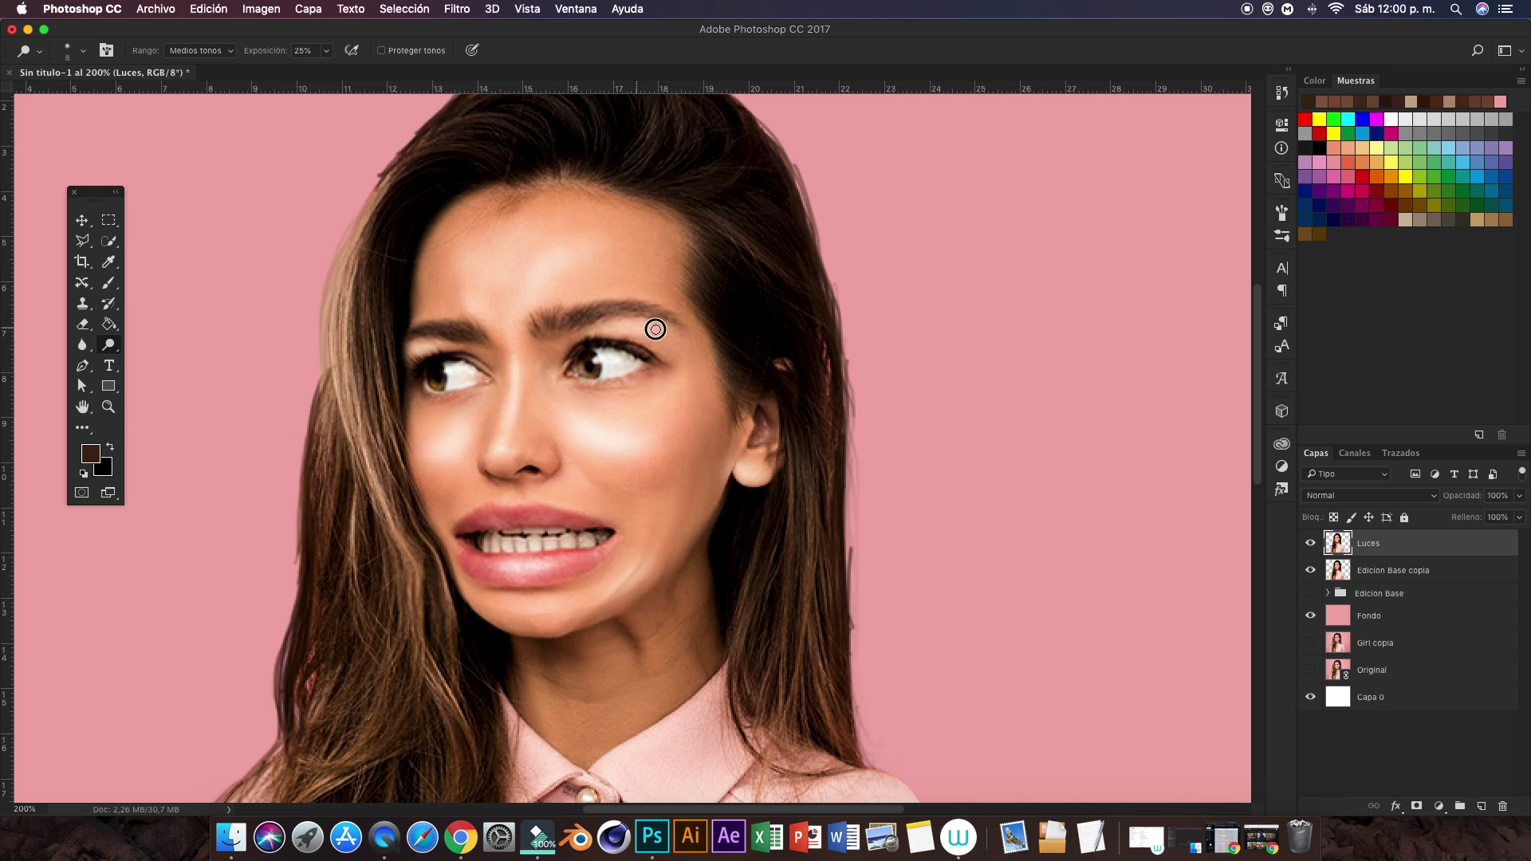
Step: Lighten the neck skin, then reselect layers and set the darkening brush size
left_click_drag(612, 656, 630, 650)
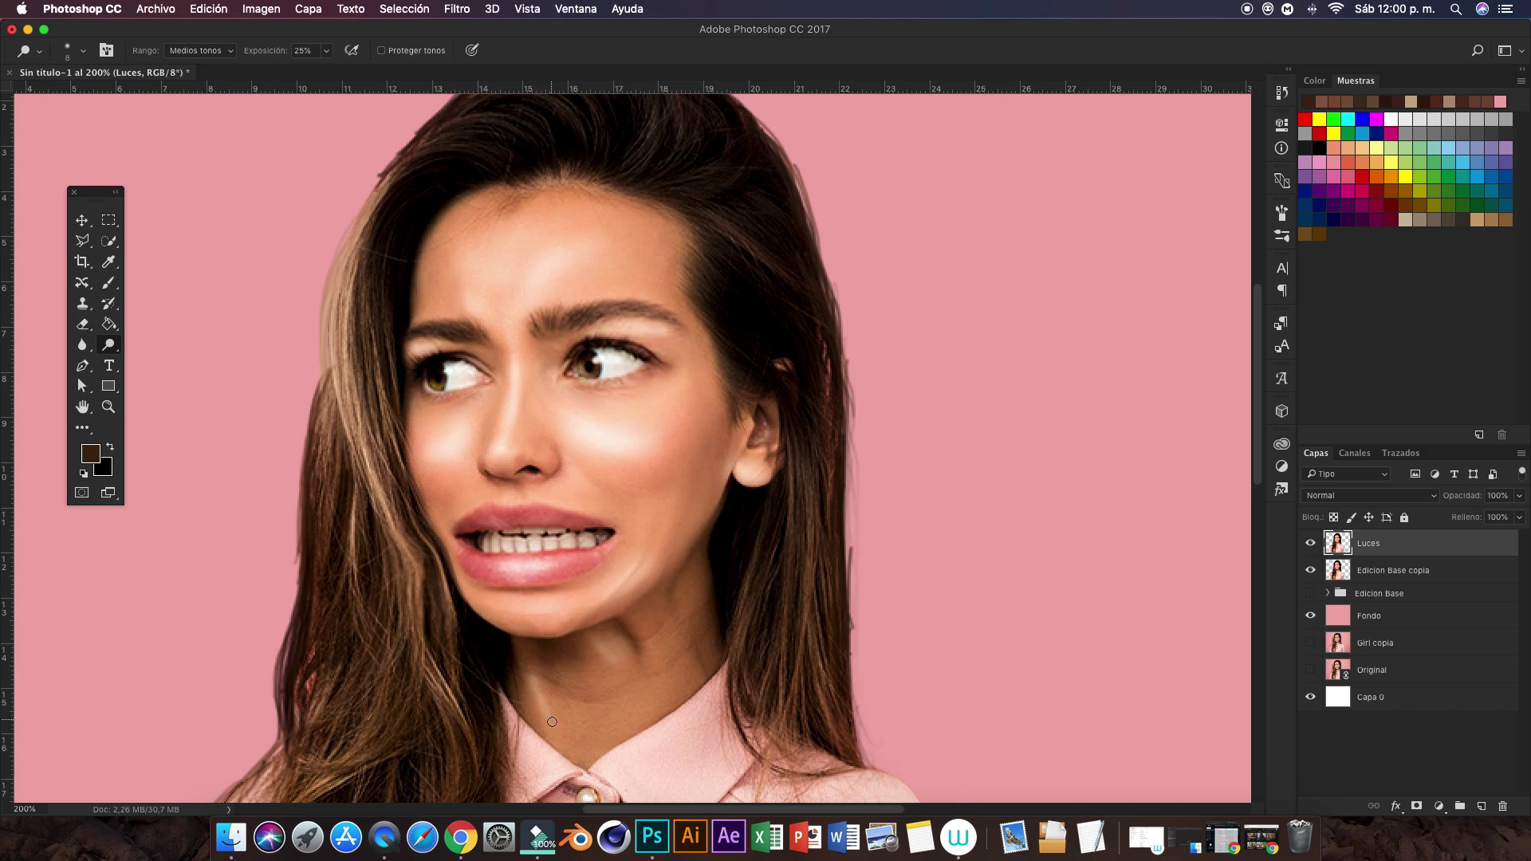
key("super+minus")
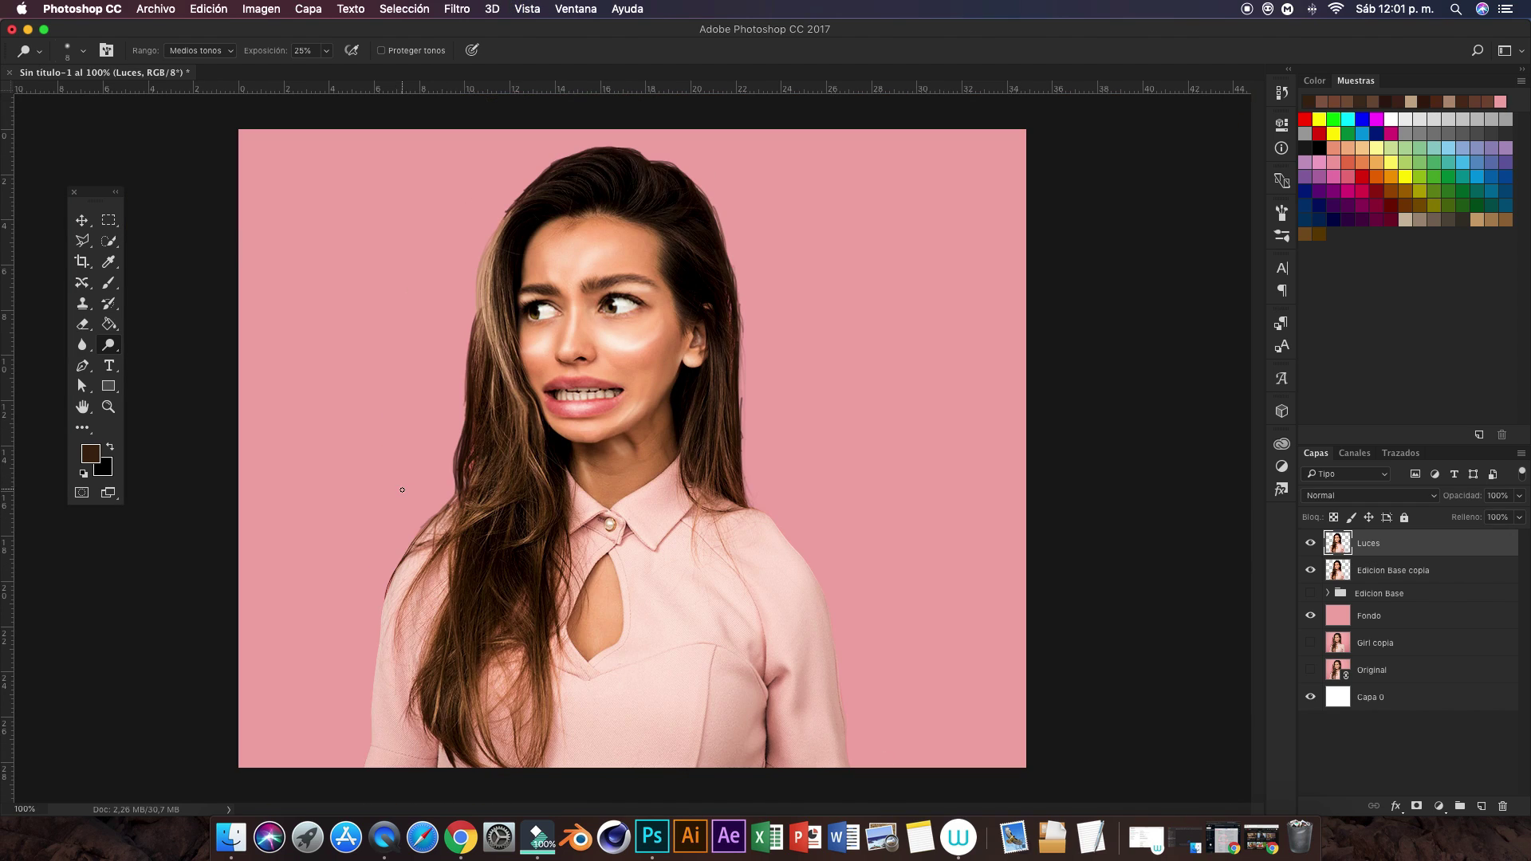
left_click(1395, 570)
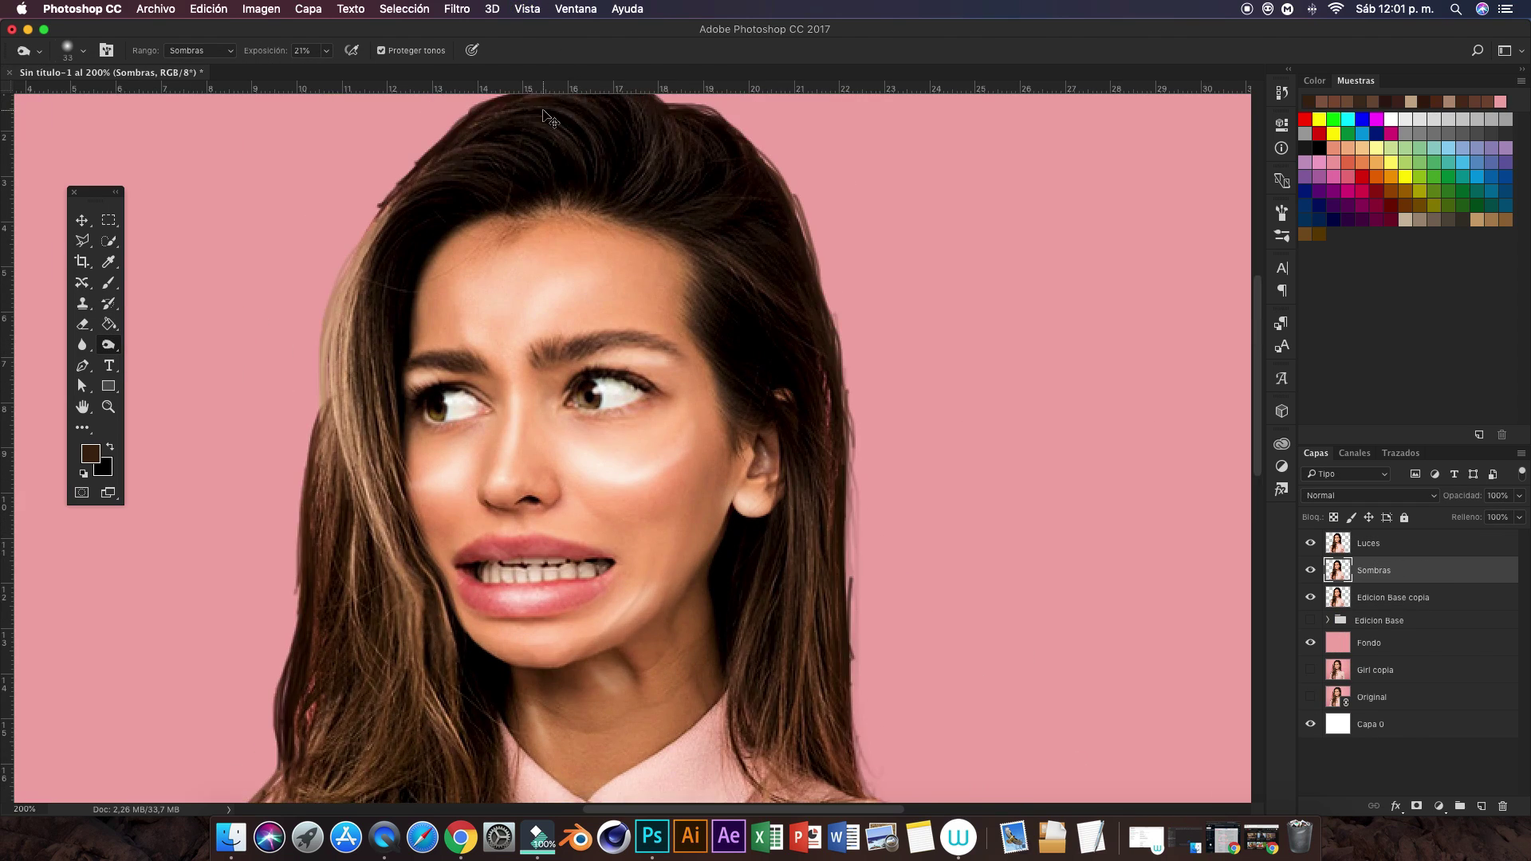
key("super+plus")
left_click(83, 51)
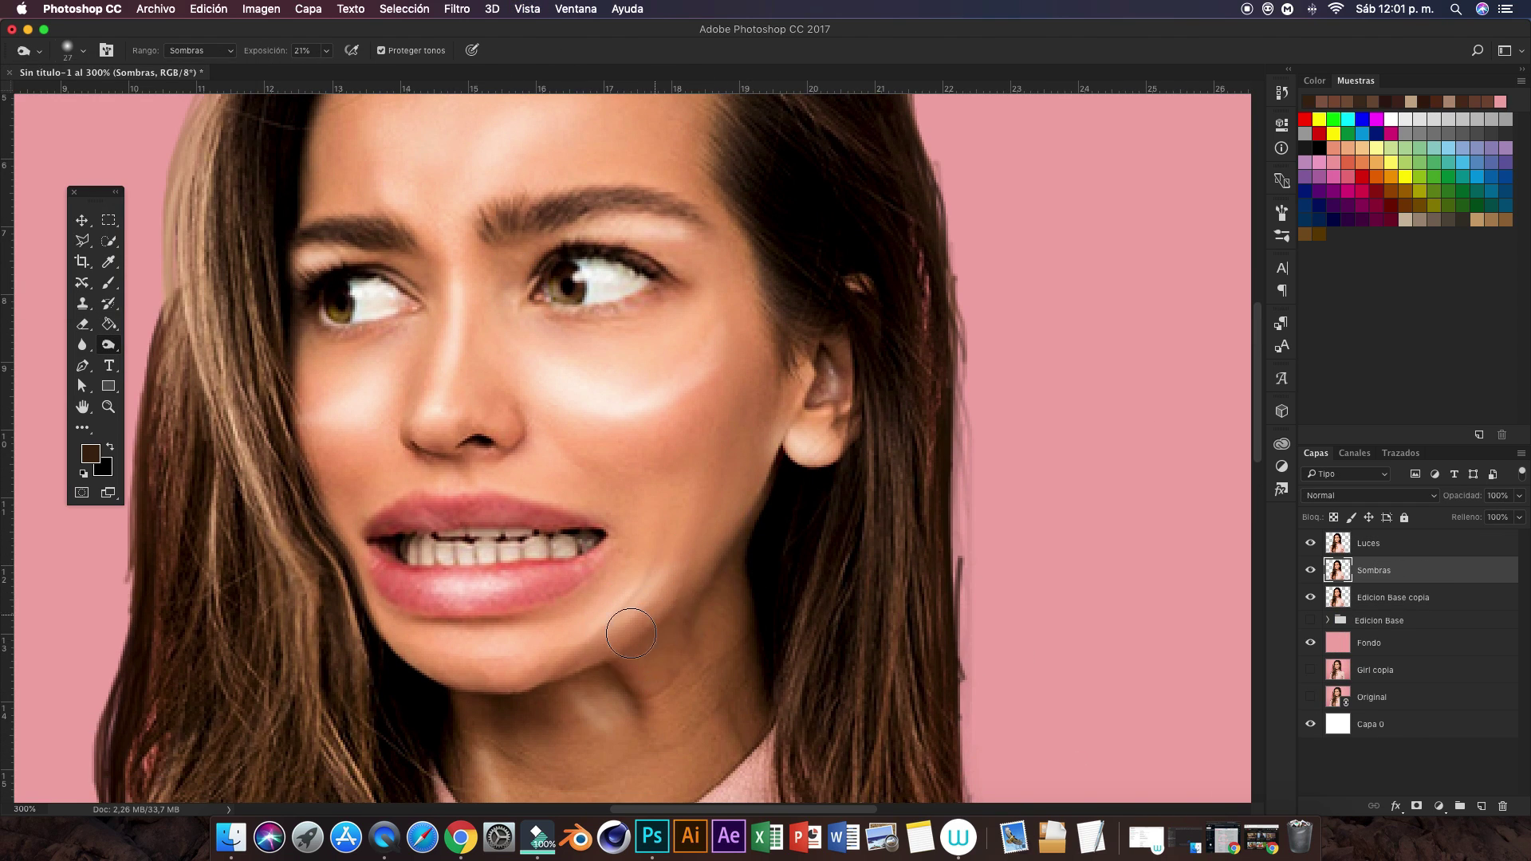
double_click(1369, 543)
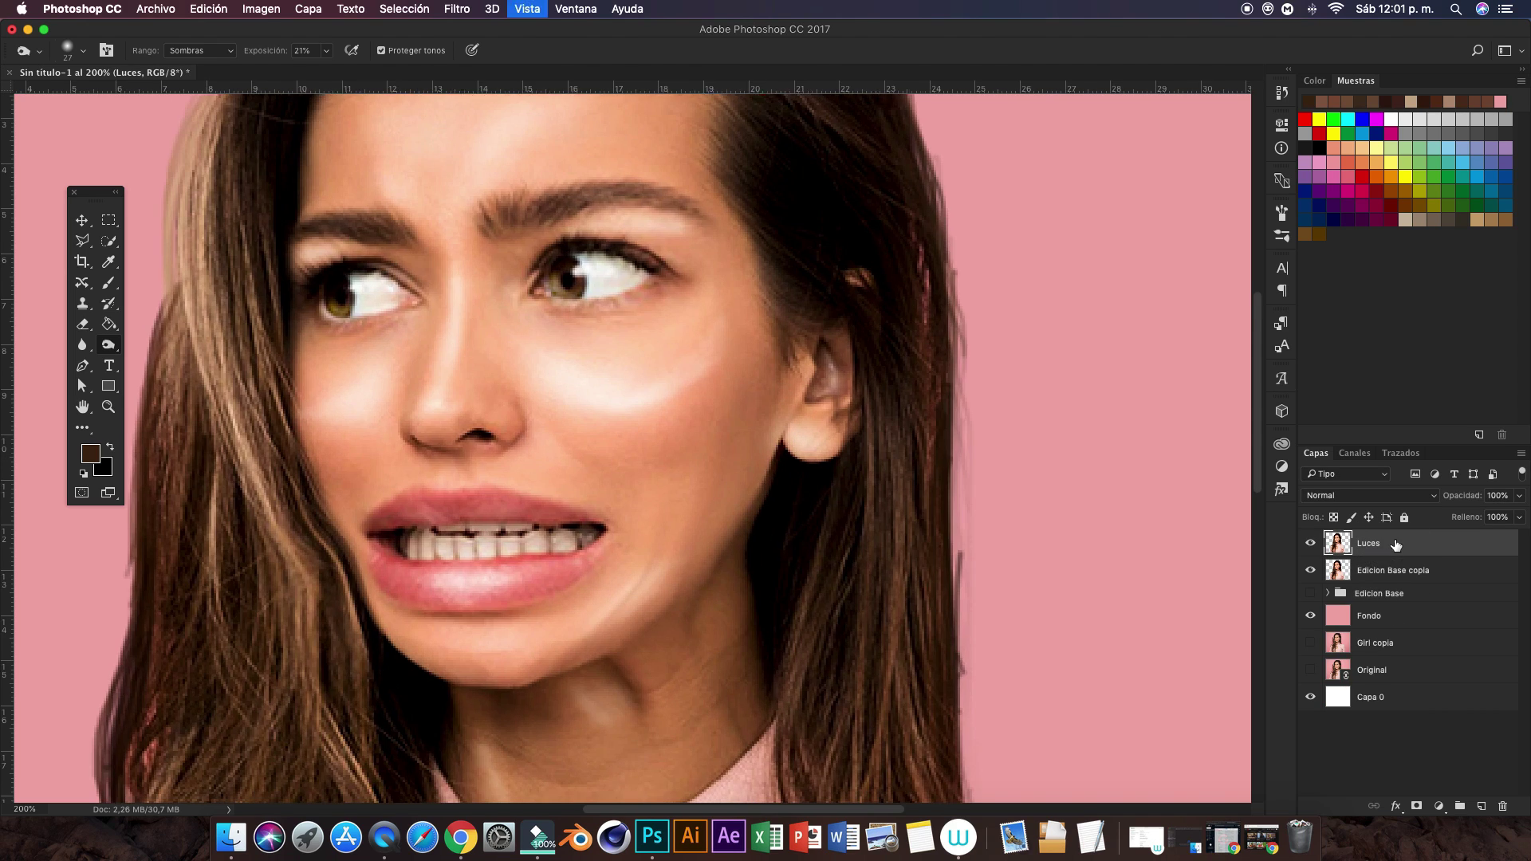
Step: Name the combined shading layer 'Luces Y sombras'
type(" Y sombras")
key("Return")
key("1")
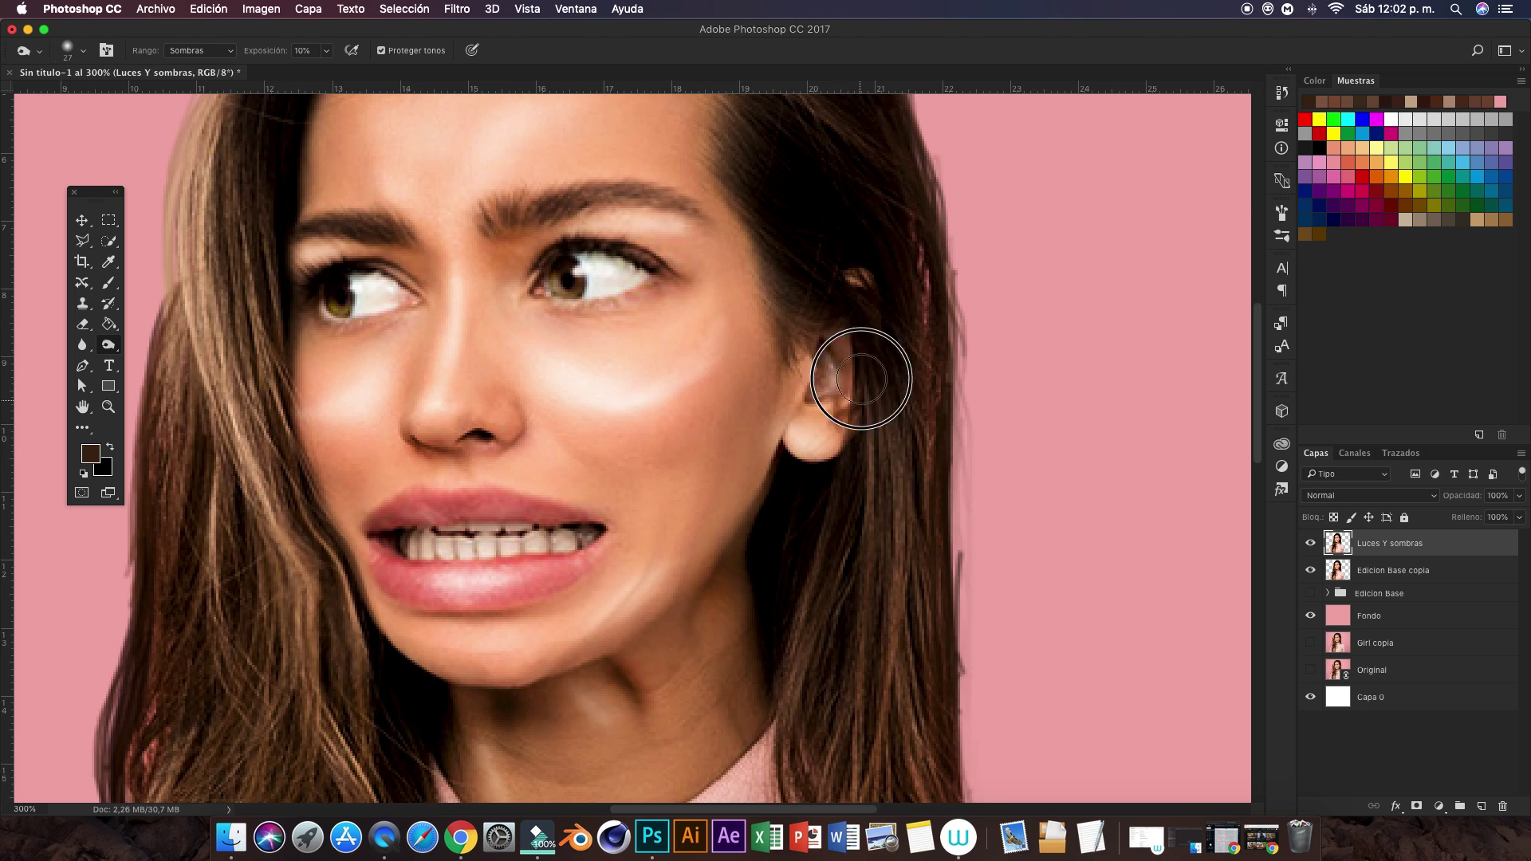
key("super+1")
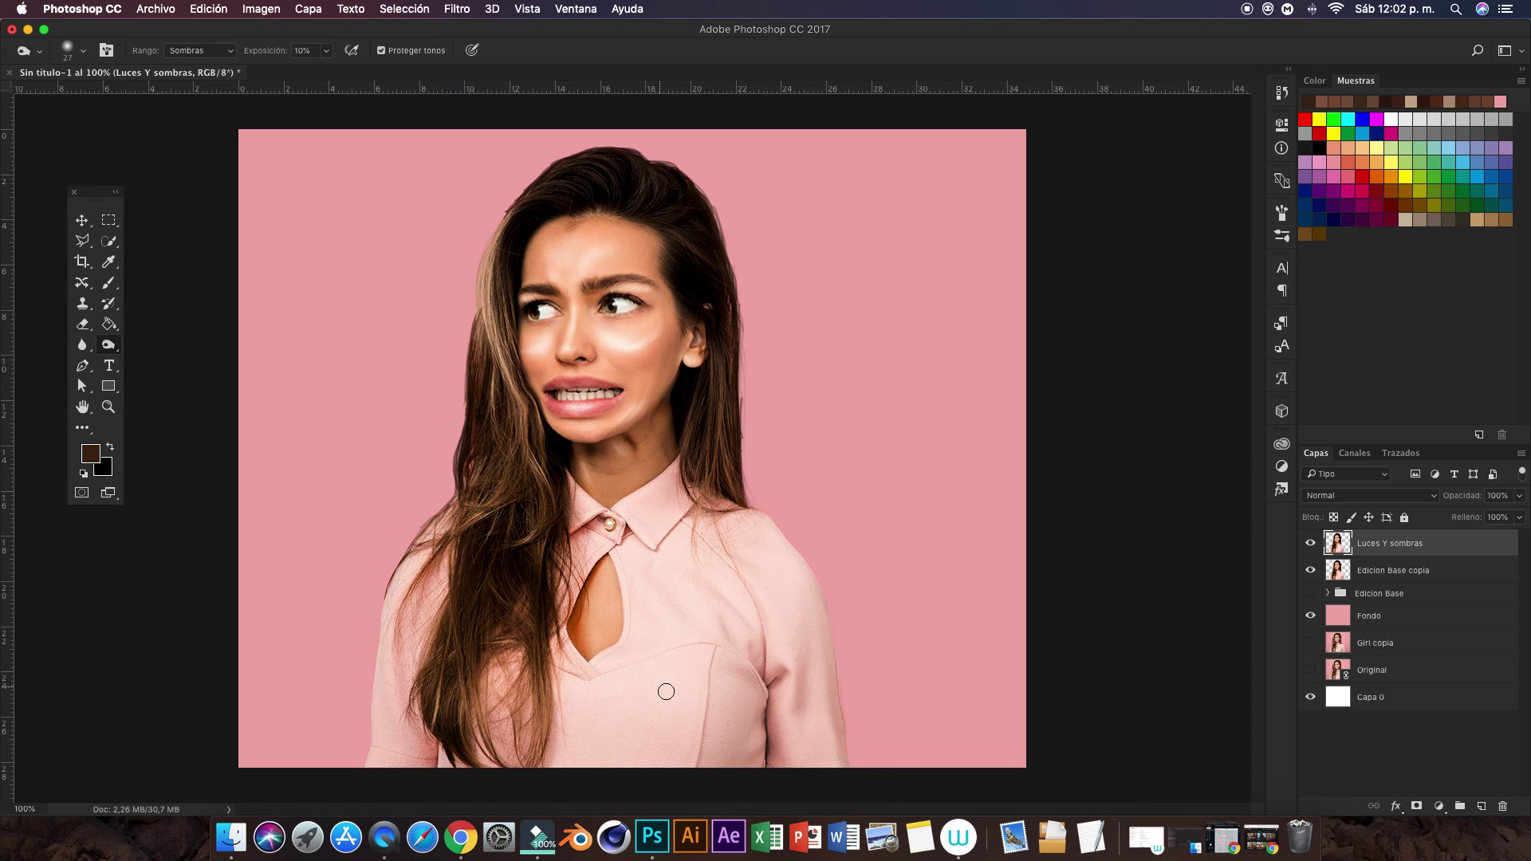
Step: With the Burn tool at a 24 px, then enlarged, brush, darken the inside of the ear
left_click(109, 345)
left_click(83, 50)
left_click(638, 189)
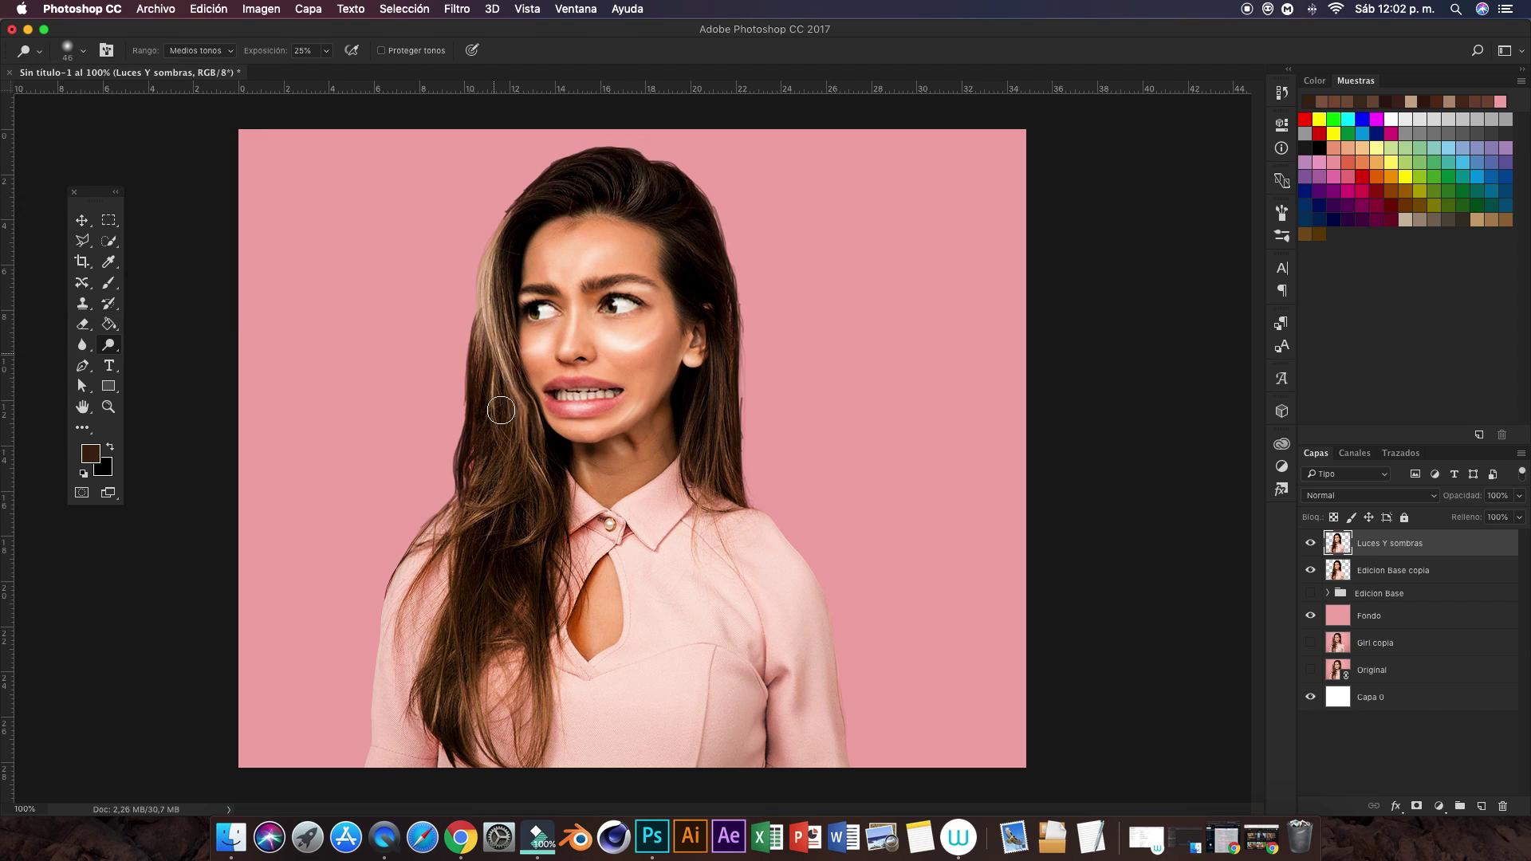
key("Return")
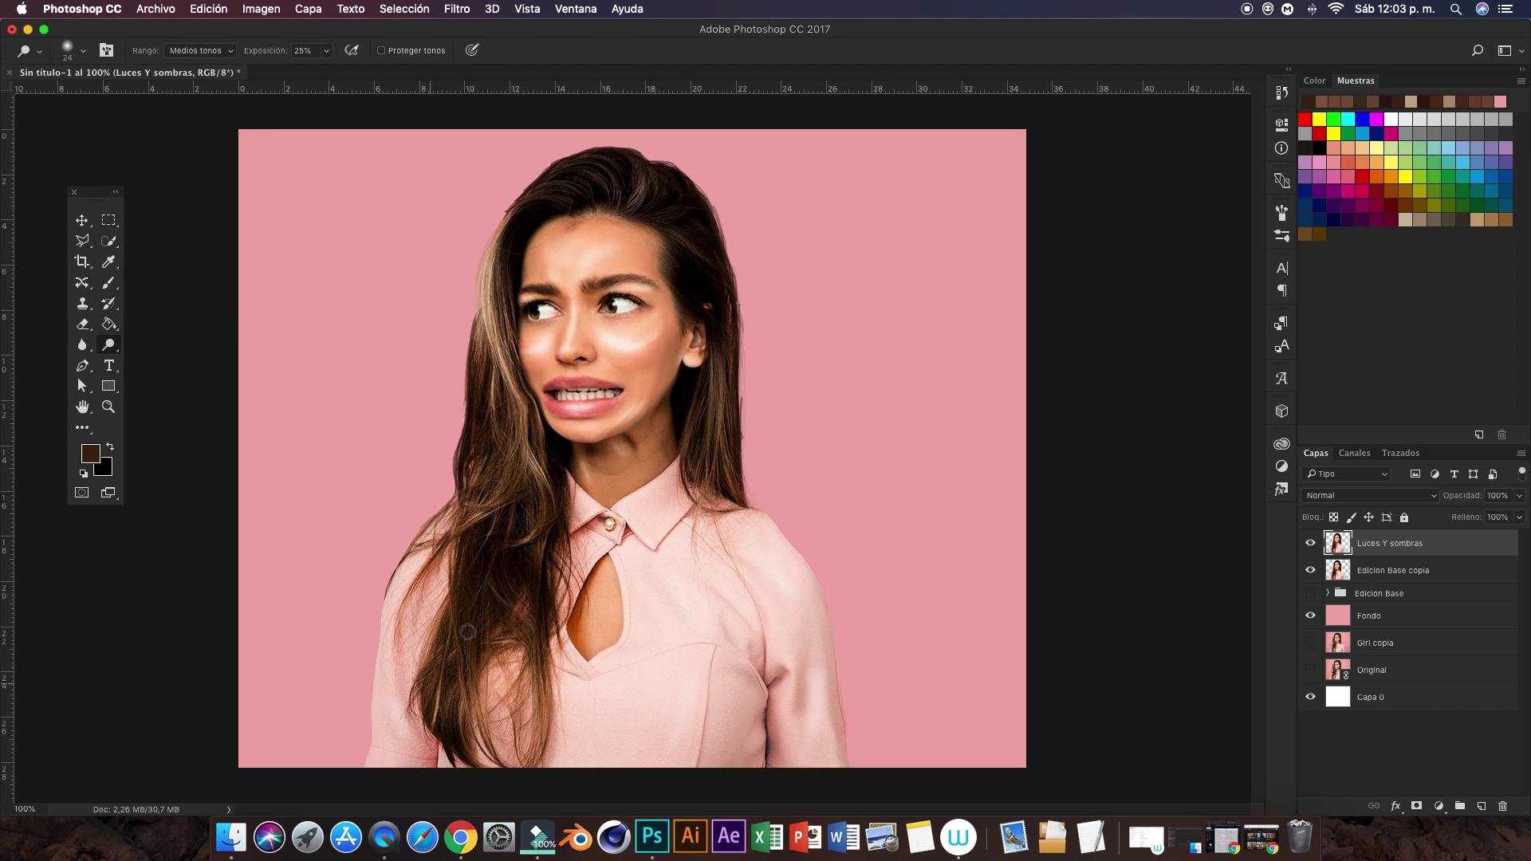
left_click(109, 344, "alt")
left_click(83, 50)
scroll(633, 348, "up", 2)
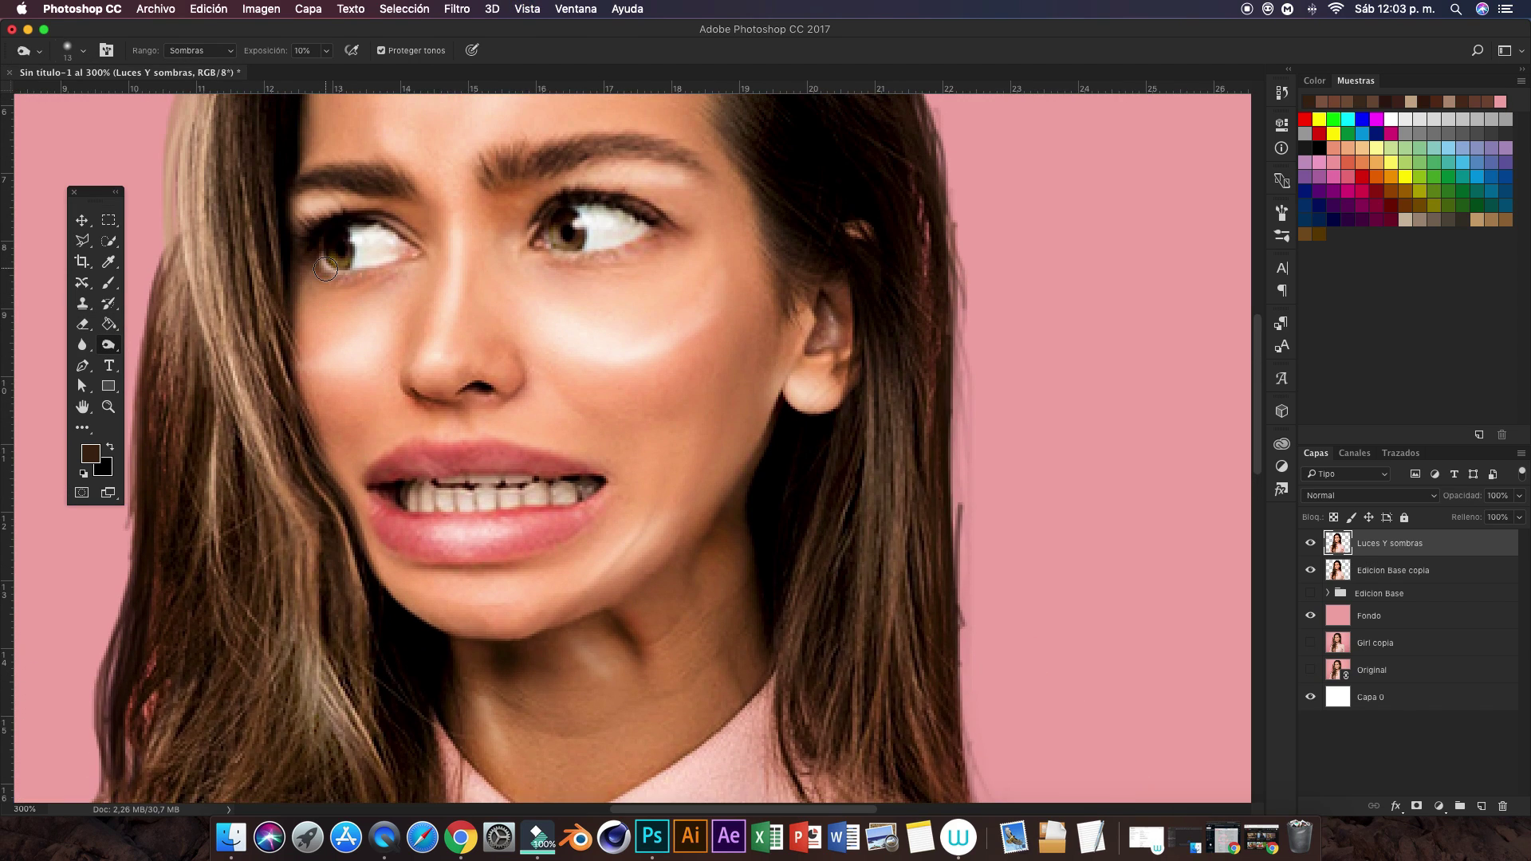
key("bracketright")
key("bracketright")
left_click_drag(802, 341, 814, 355)
left_click(81, 220)
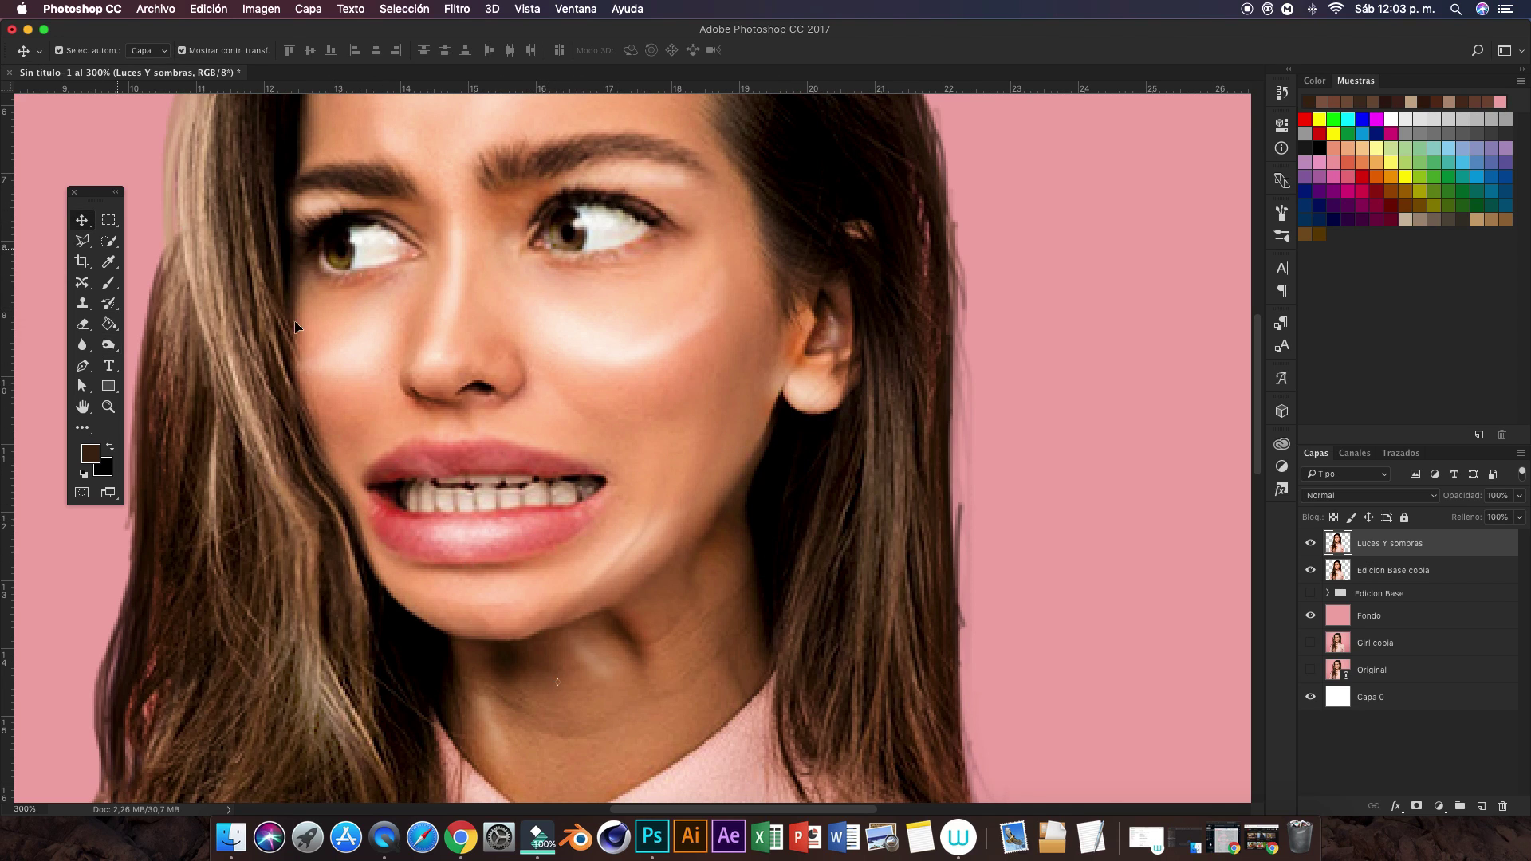
Step: Outline the teeth with the Pen tool and turn the path into a selection
key("super+1")
scroll(769, 508, "up", 5)
key("p")
left_click(601, 547)
left_click(668, 543)
left_click(705, 540)
left_click(821, 545)
left_click(943, 550)
left_click(909, 594)
left_click(670, 612)
left_click(601, 547)
key("super+Return")
key("super+minus")
key("super+minus")
Step: Raise the selected teeth's Hue/Saturation lightness to +16
left_click(261, 9)
left_click(518, 137)
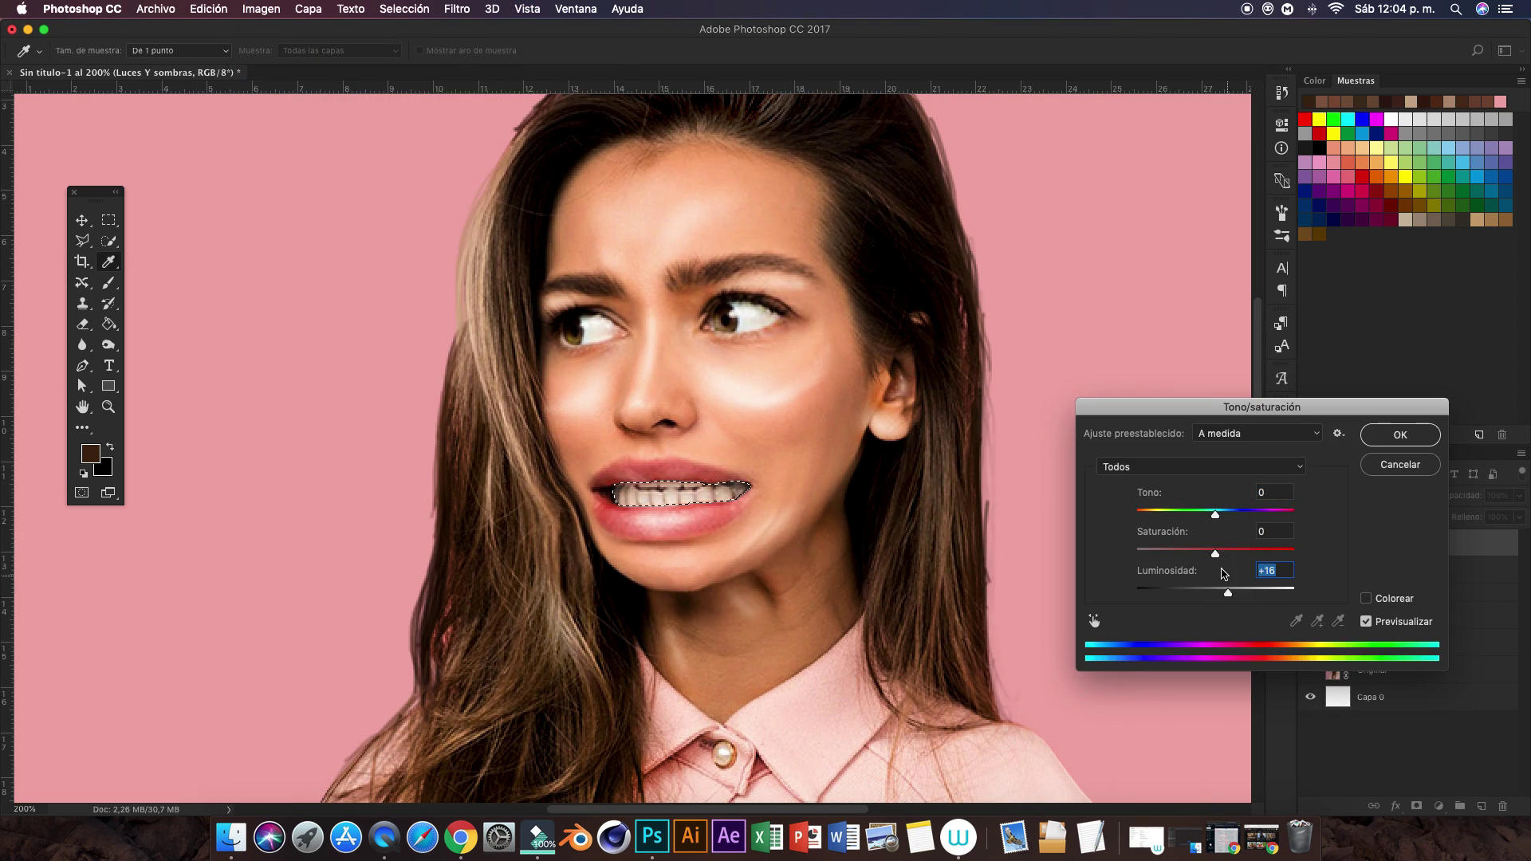
left_click(1393, 433)
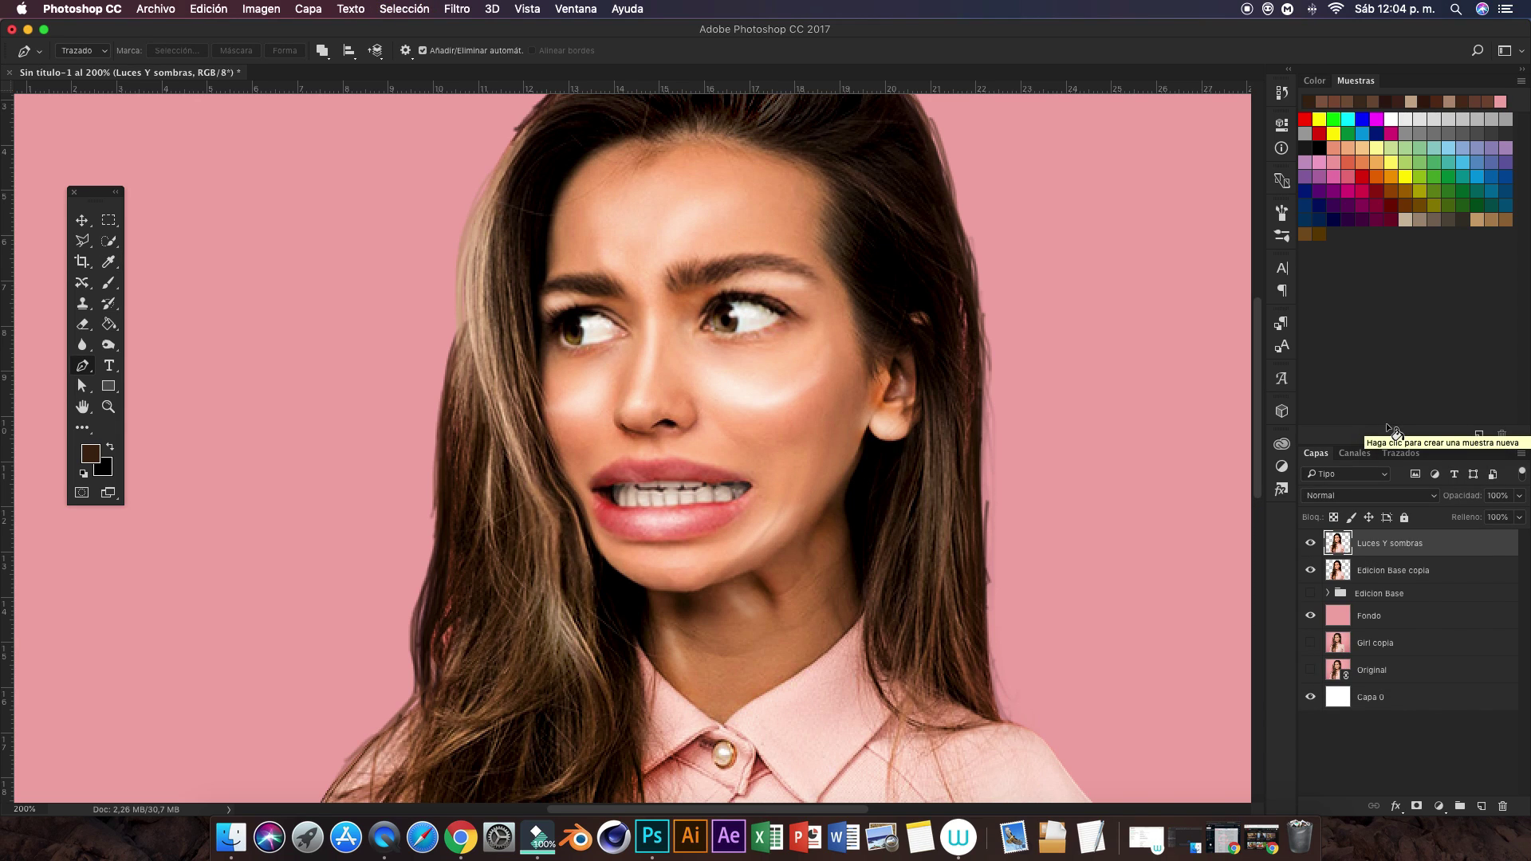
key("super+minus")
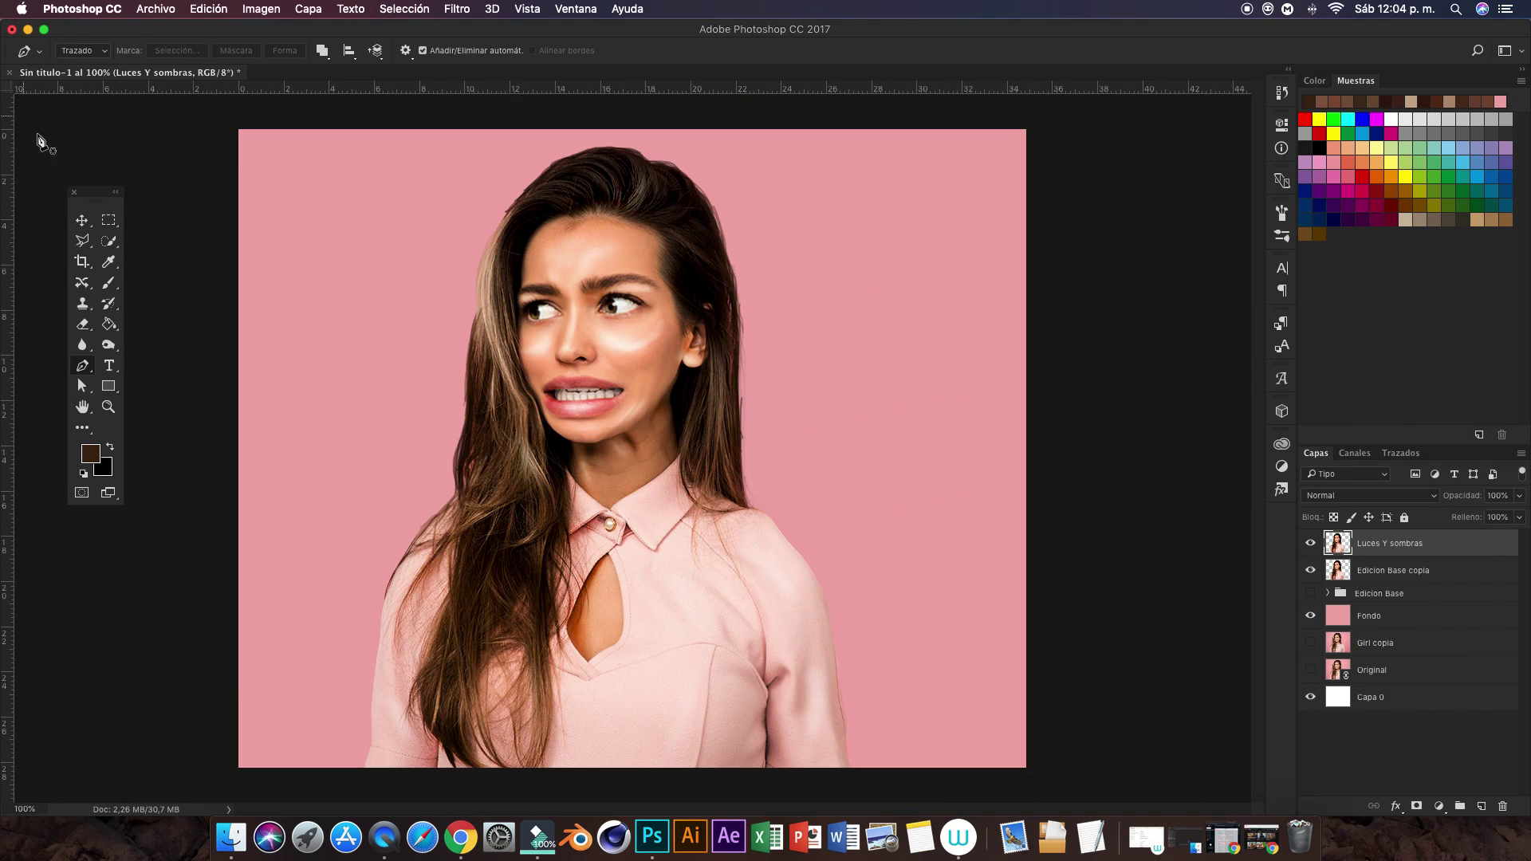
Step: Dodge the upper teeth with a 16 px brush, stroking across the row and back
left_click(86, 220)
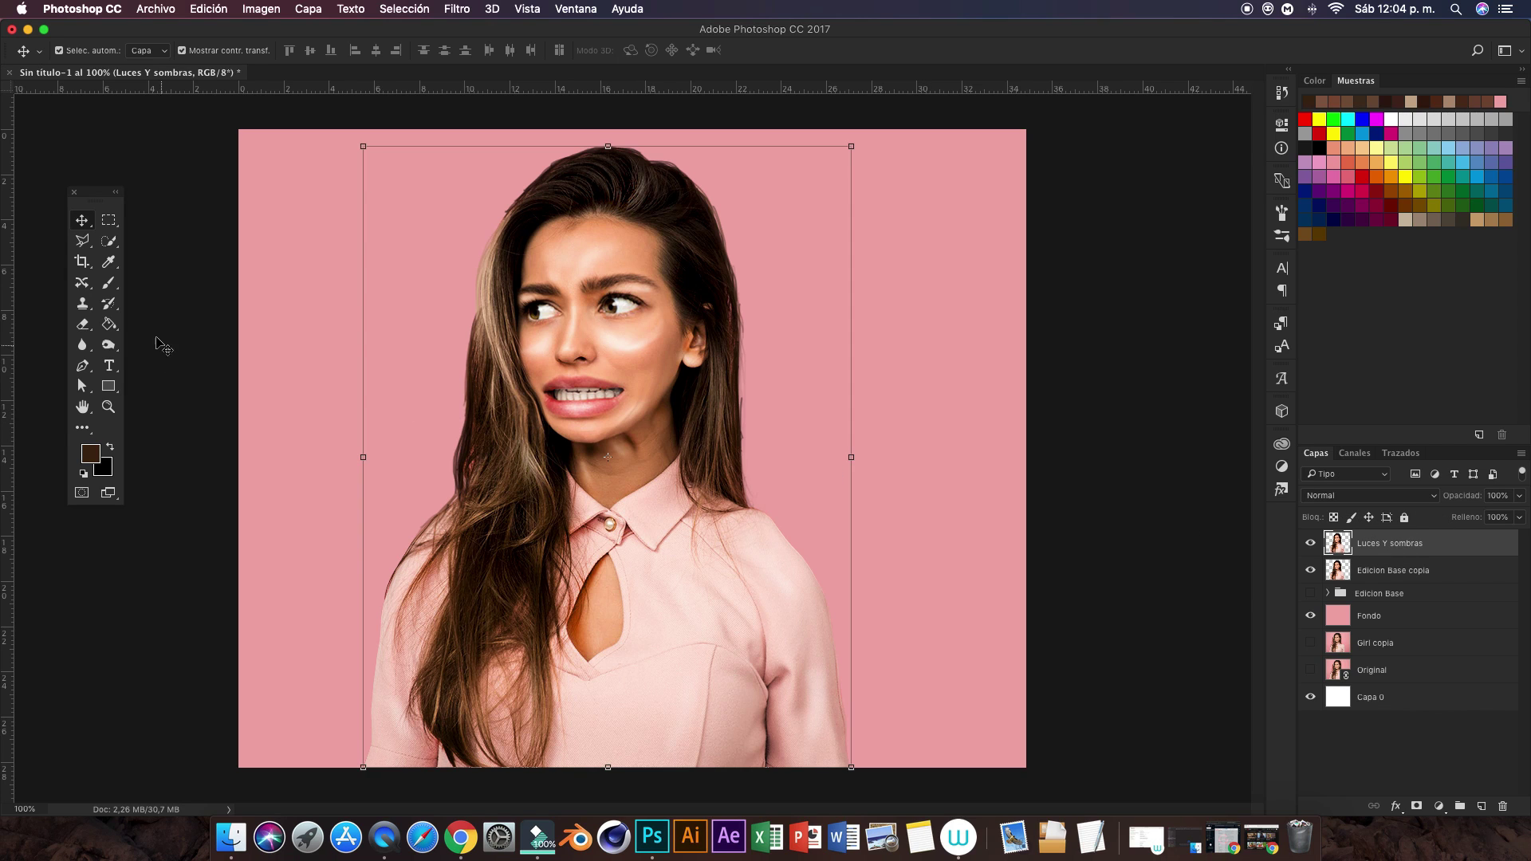
right_click(109, 345)
left_click(172, 342)
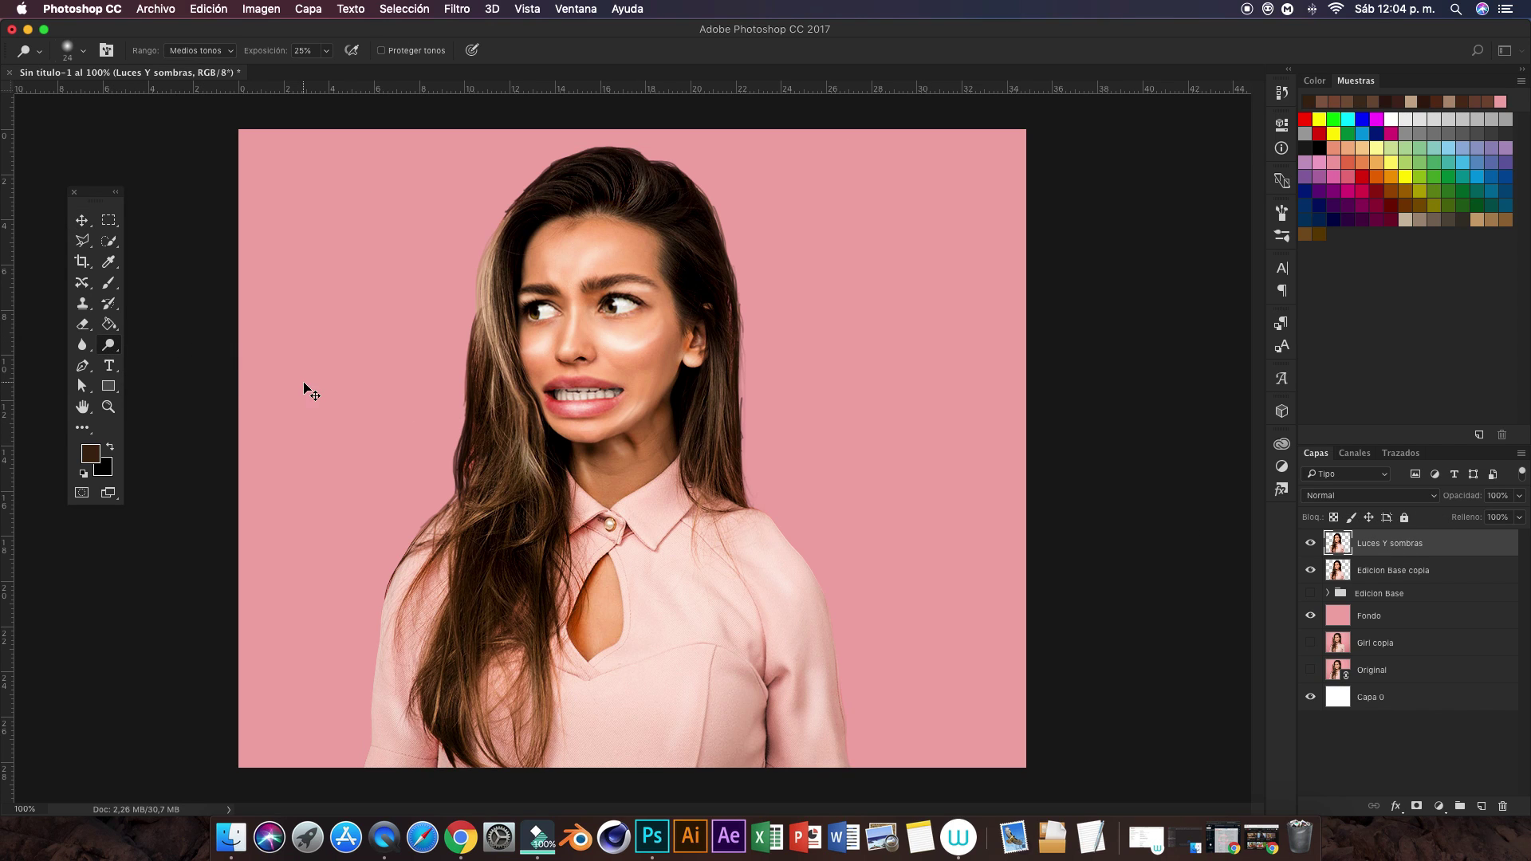
key("super+plus")
key("super+plus")
key("super+plus")
scroll(470, 510, "up", 2)
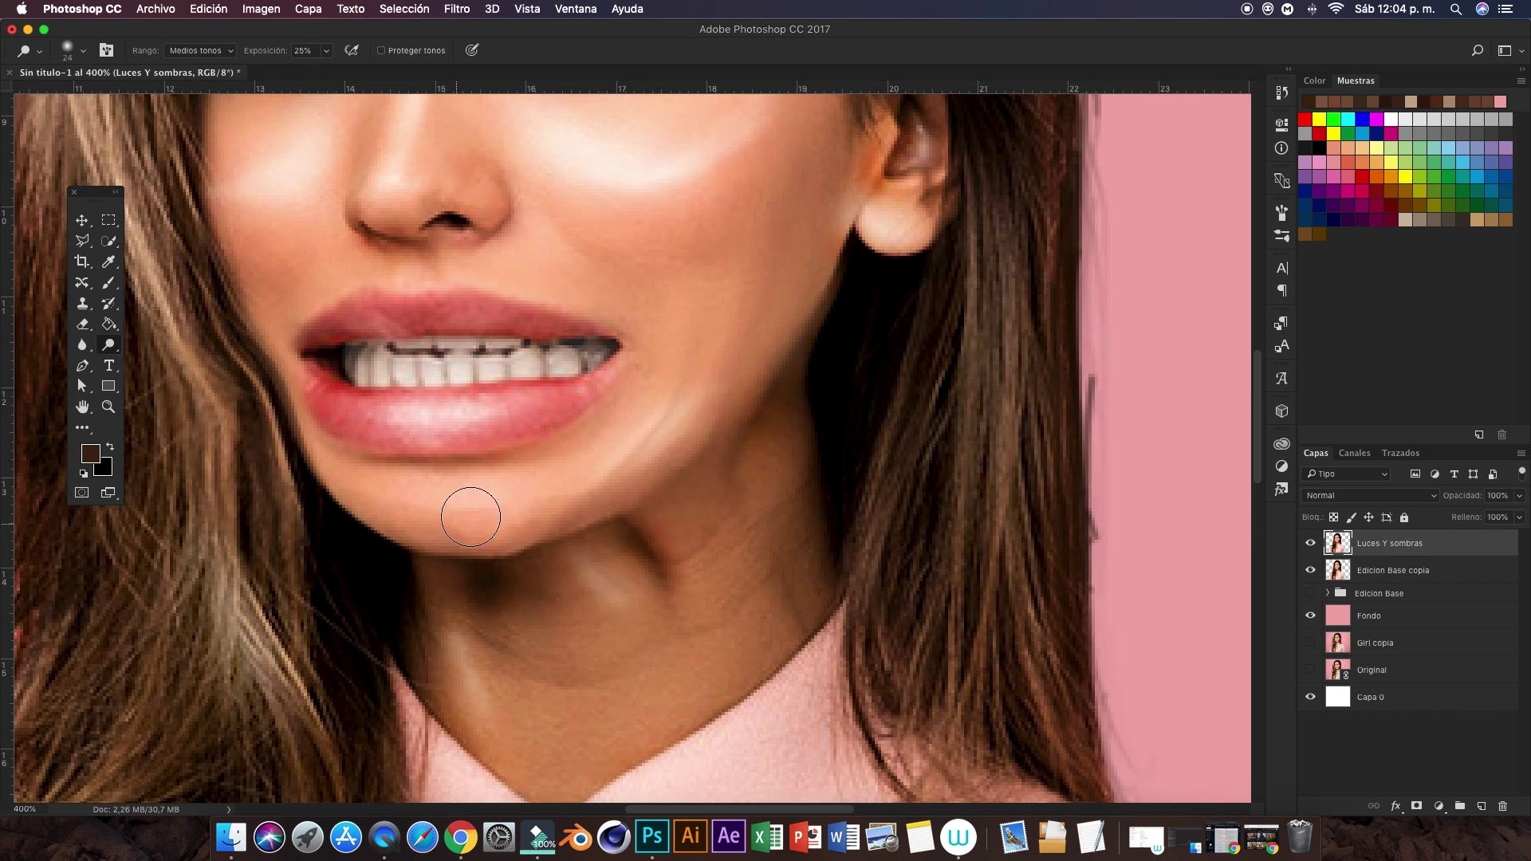
left_click(76, 49)
left_click(101, 101)
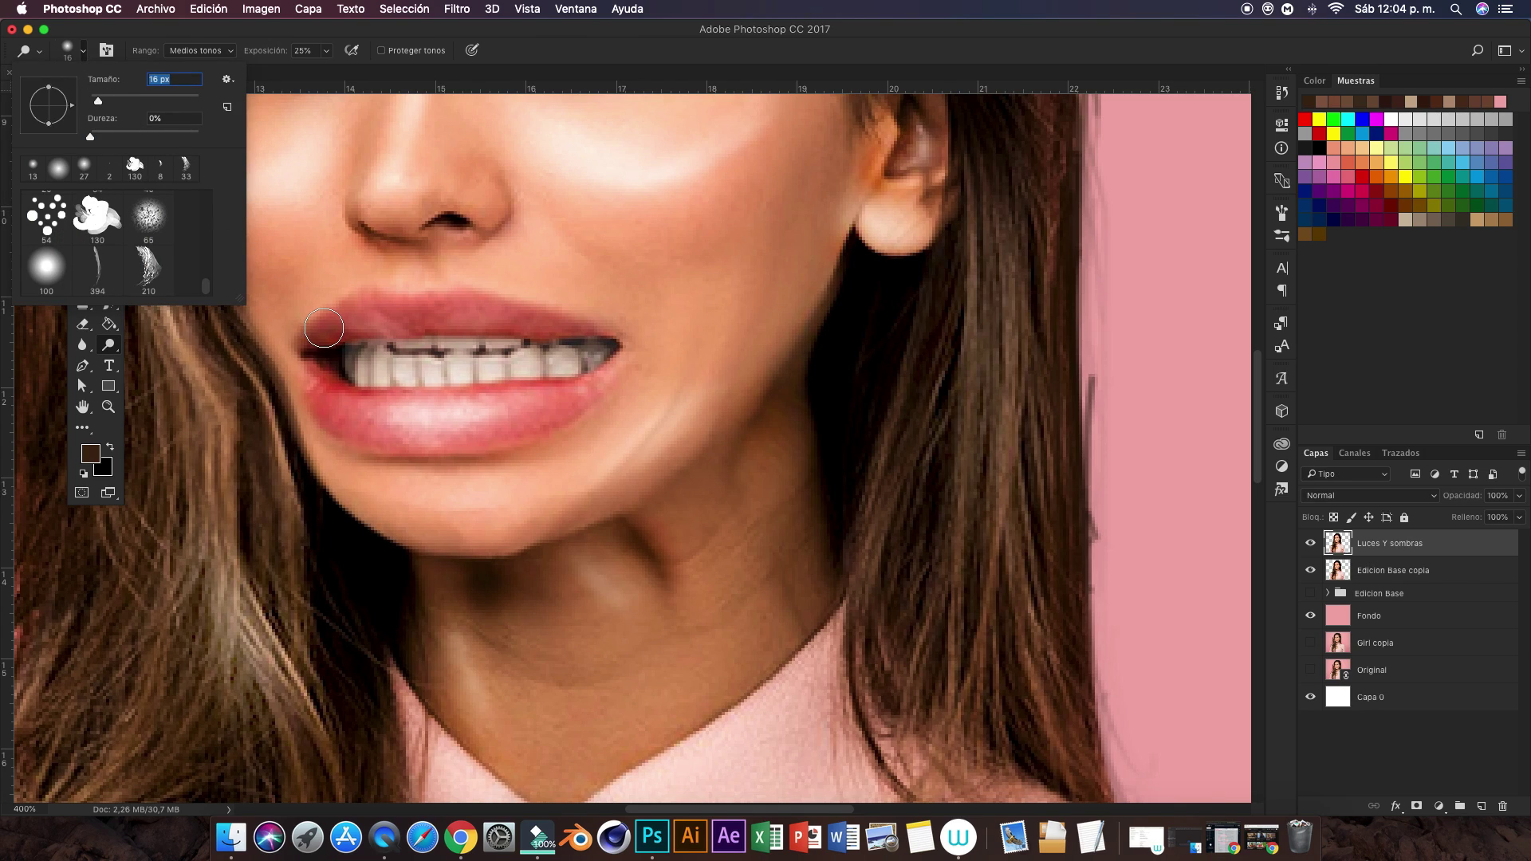
key("Return")
left_click_drag(400, 370, 572, 352)
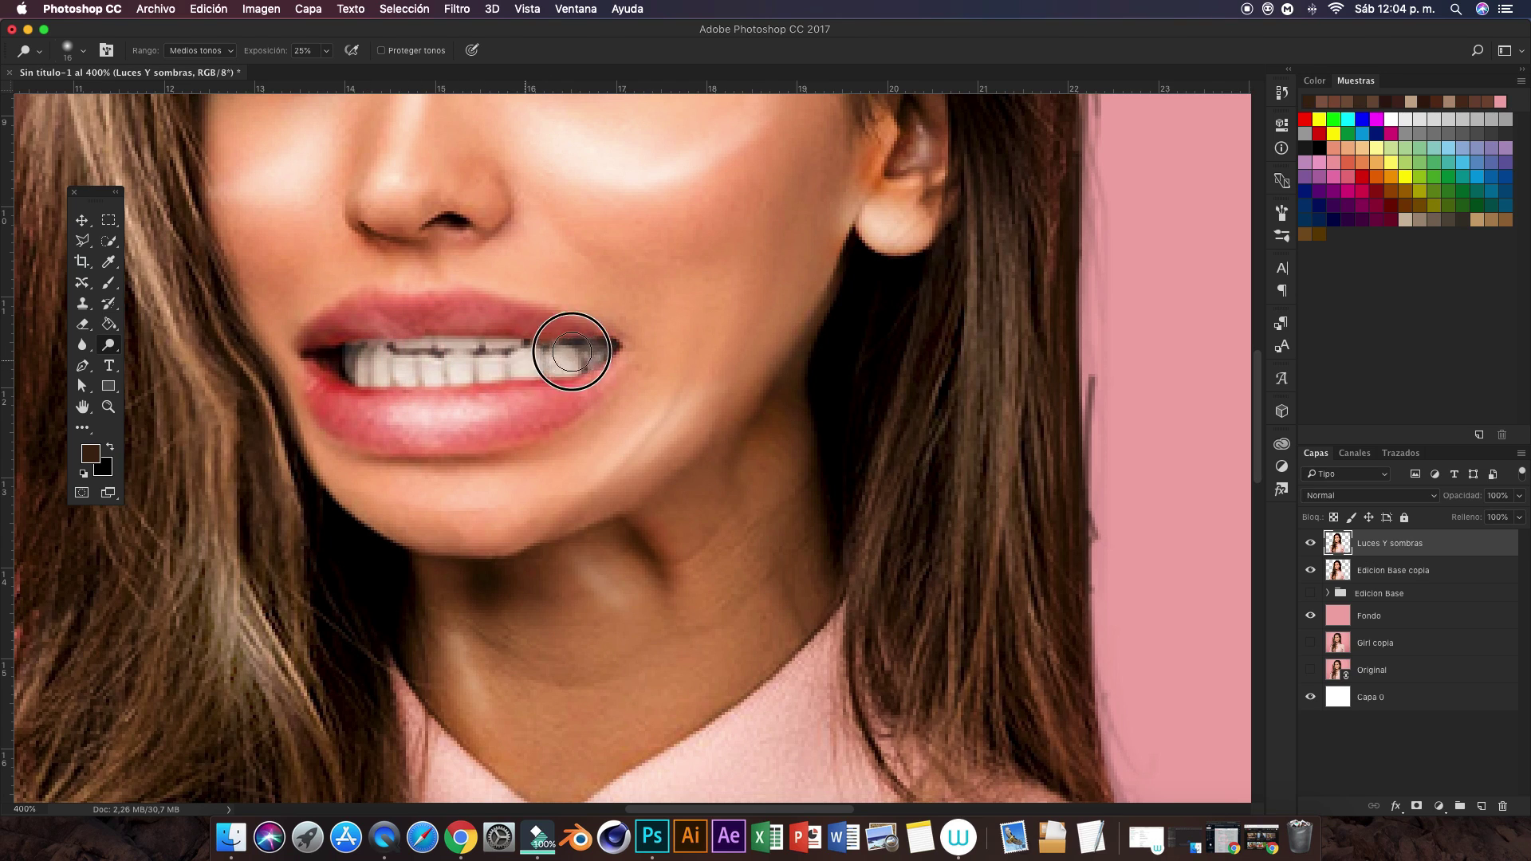
left_click_drag(572, 352, 391, 379)
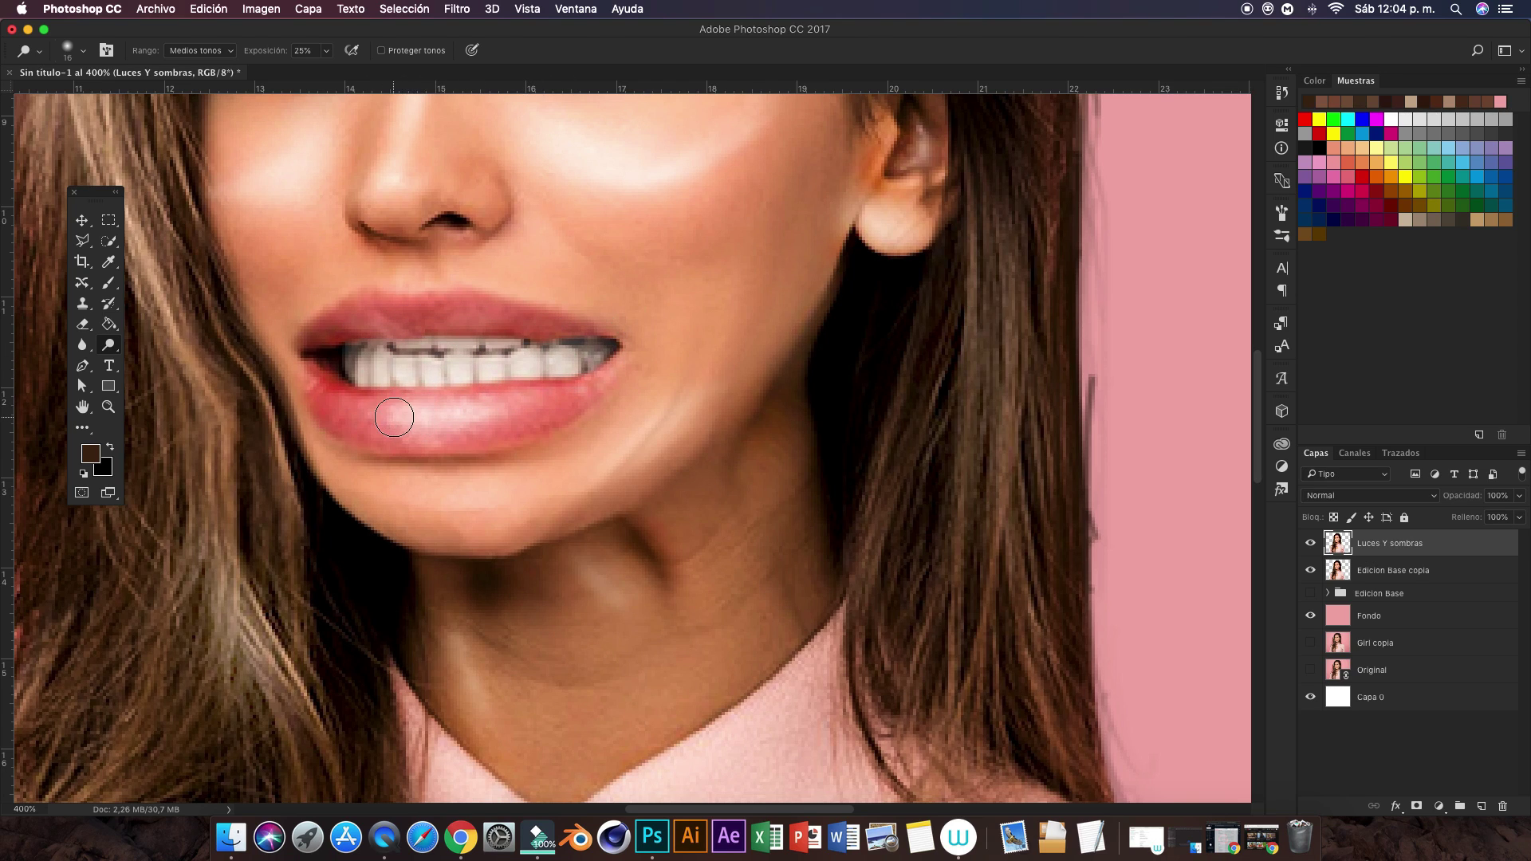
key("super+minus")
key("super+minus")
key("super+minus")
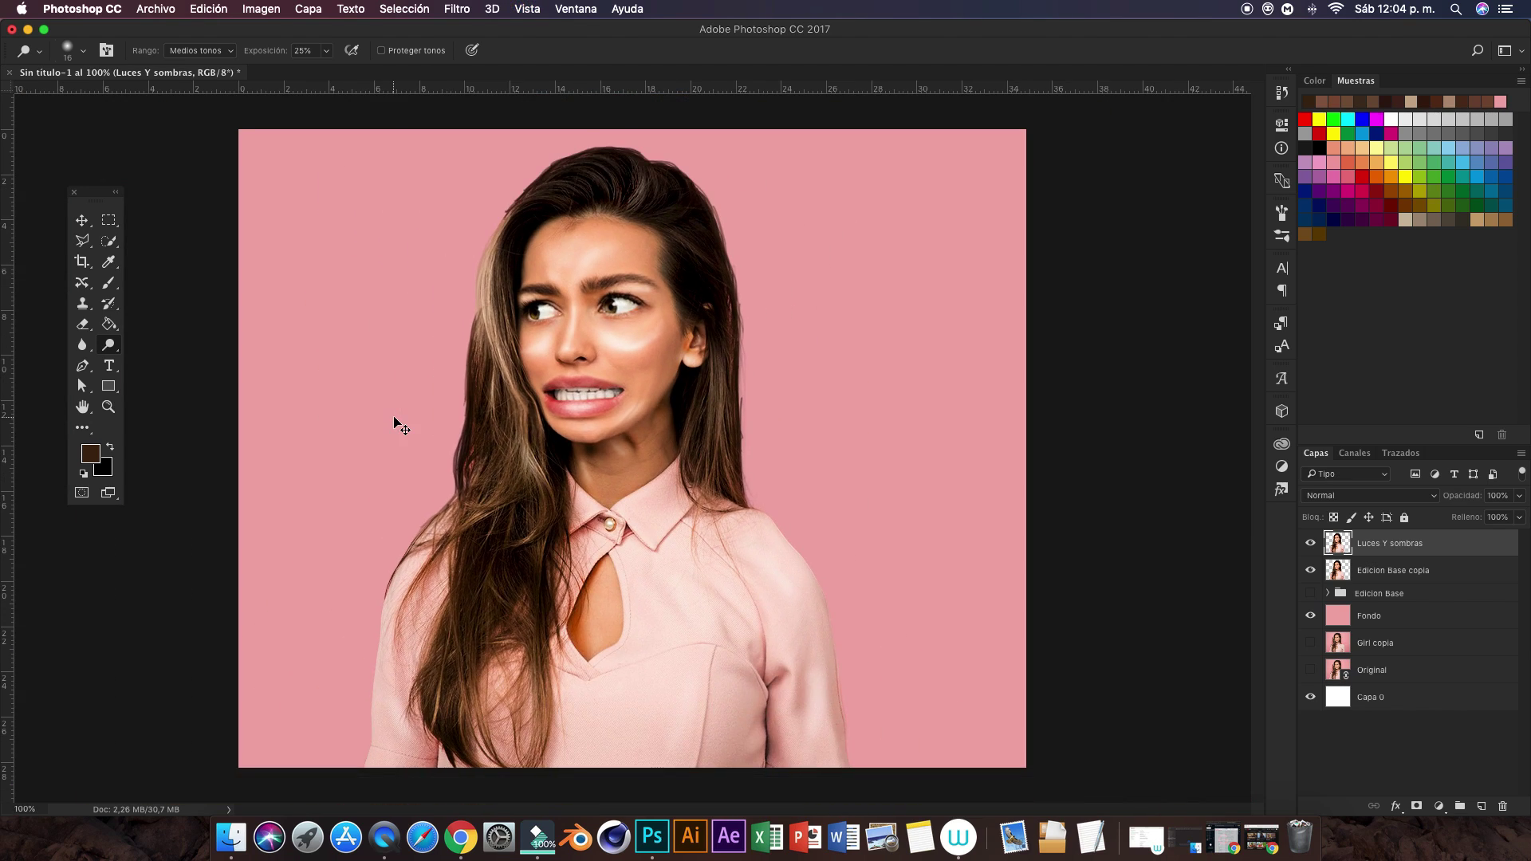
key("super+minus")
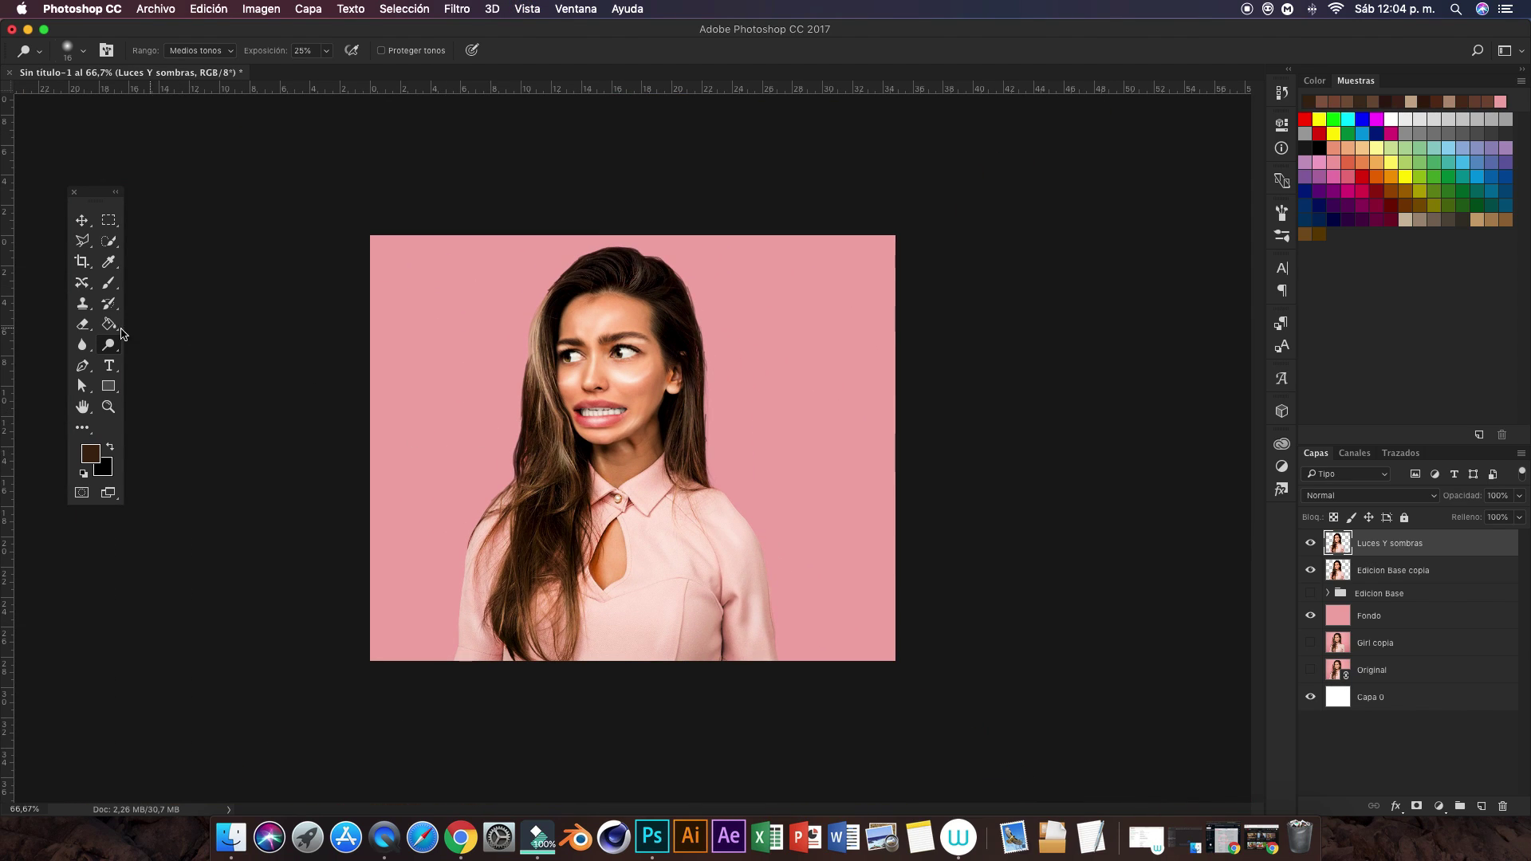
Step: Move the Edicion Base group below the Fondo layer
left_click(81, 220)
left_click(284, 160)
key("F2")
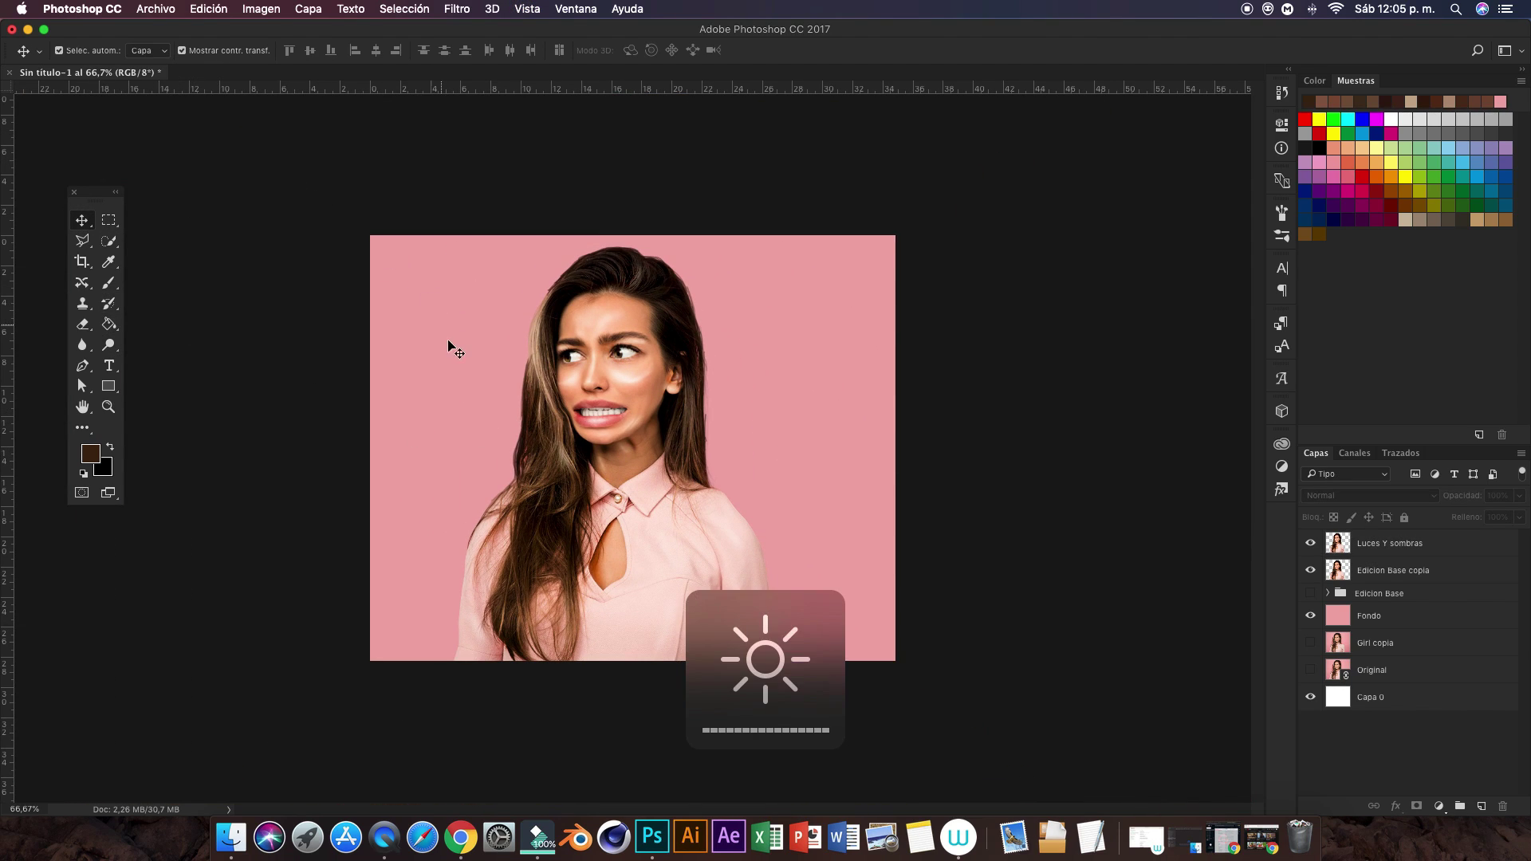
left_click(1402, 618)
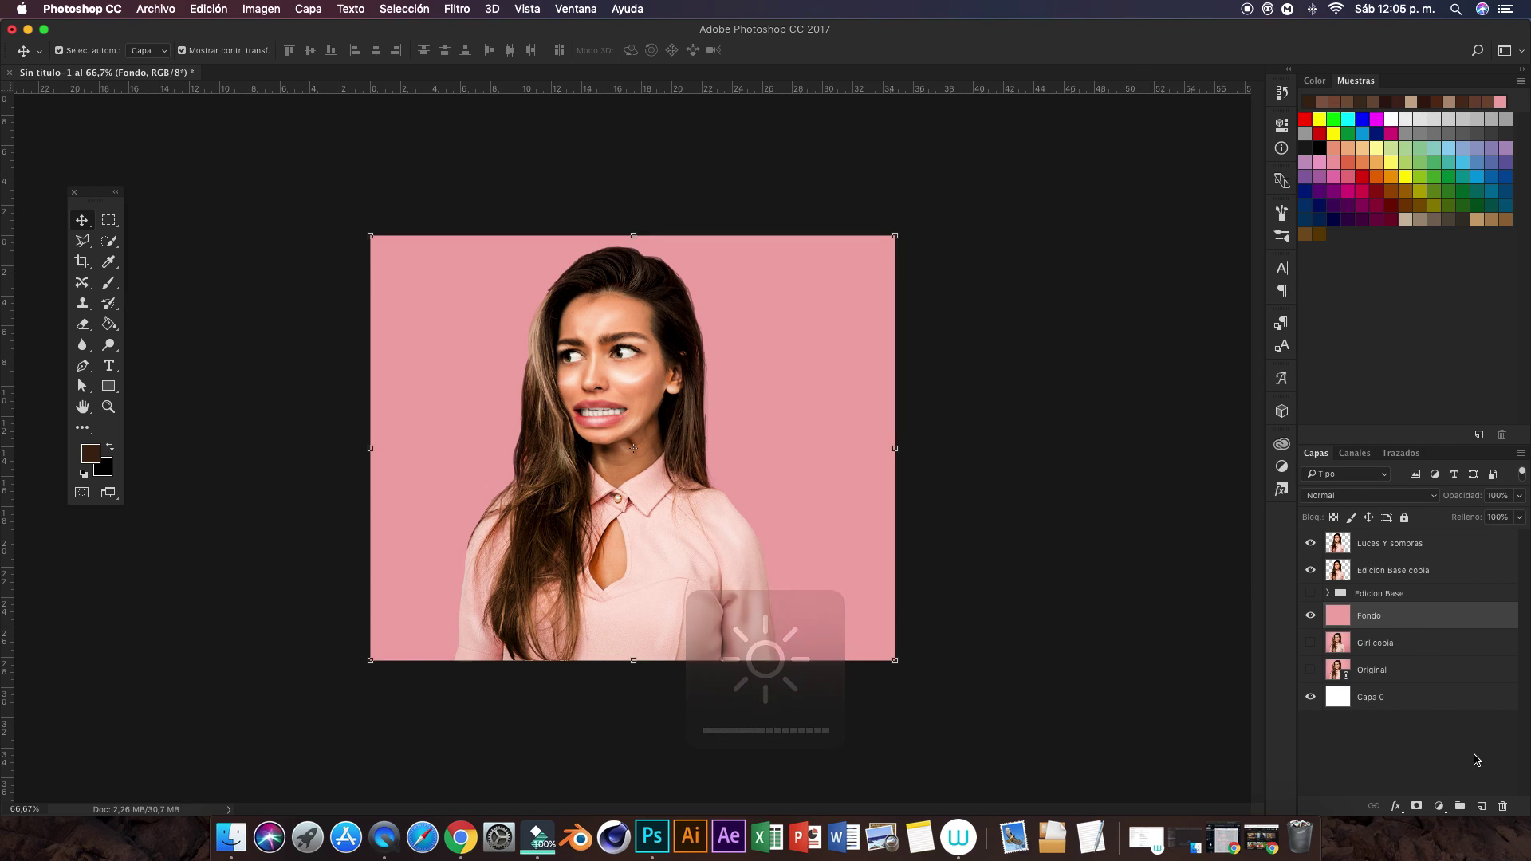
left_click_drag(1405, 594, 1403, 621)
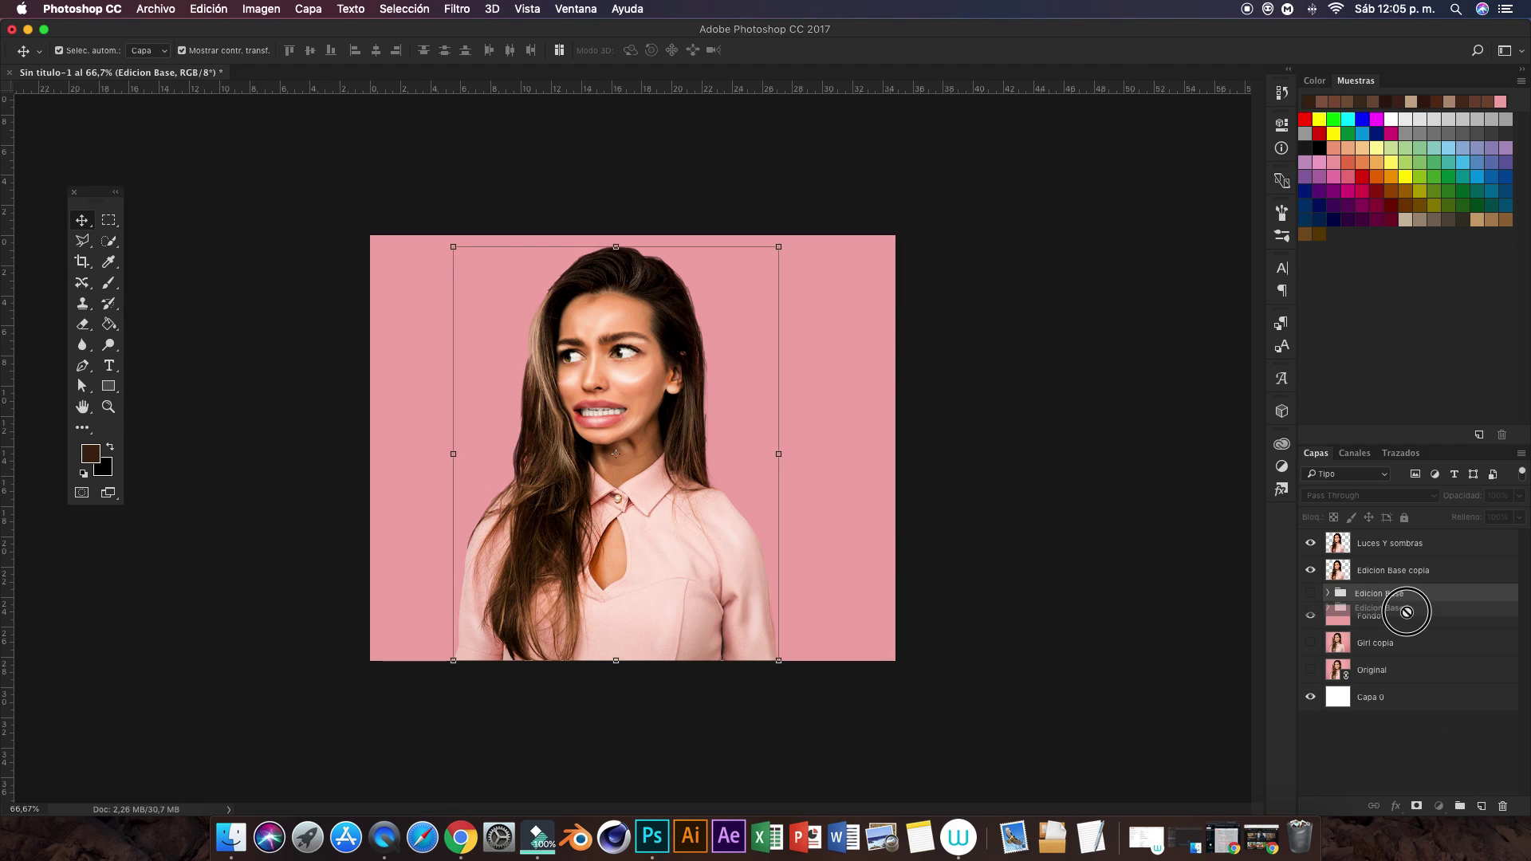
left_click(1391, 597)
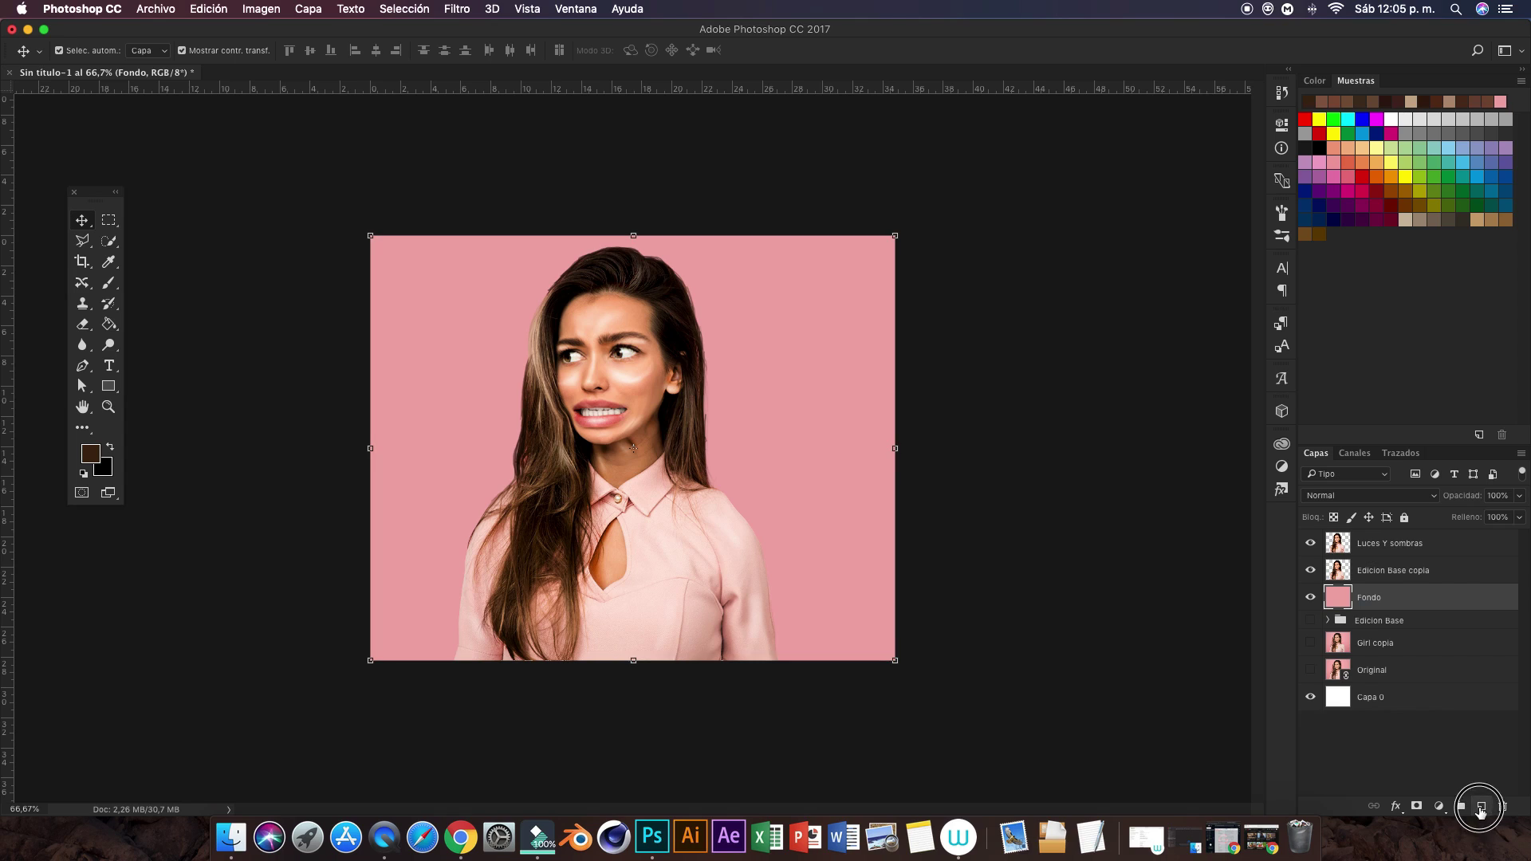
Step: Add a new empty layer above Fondo and name it Luz Fondo
left_click(1481, 806)
double_click(1380, 598)
type("Luz F")
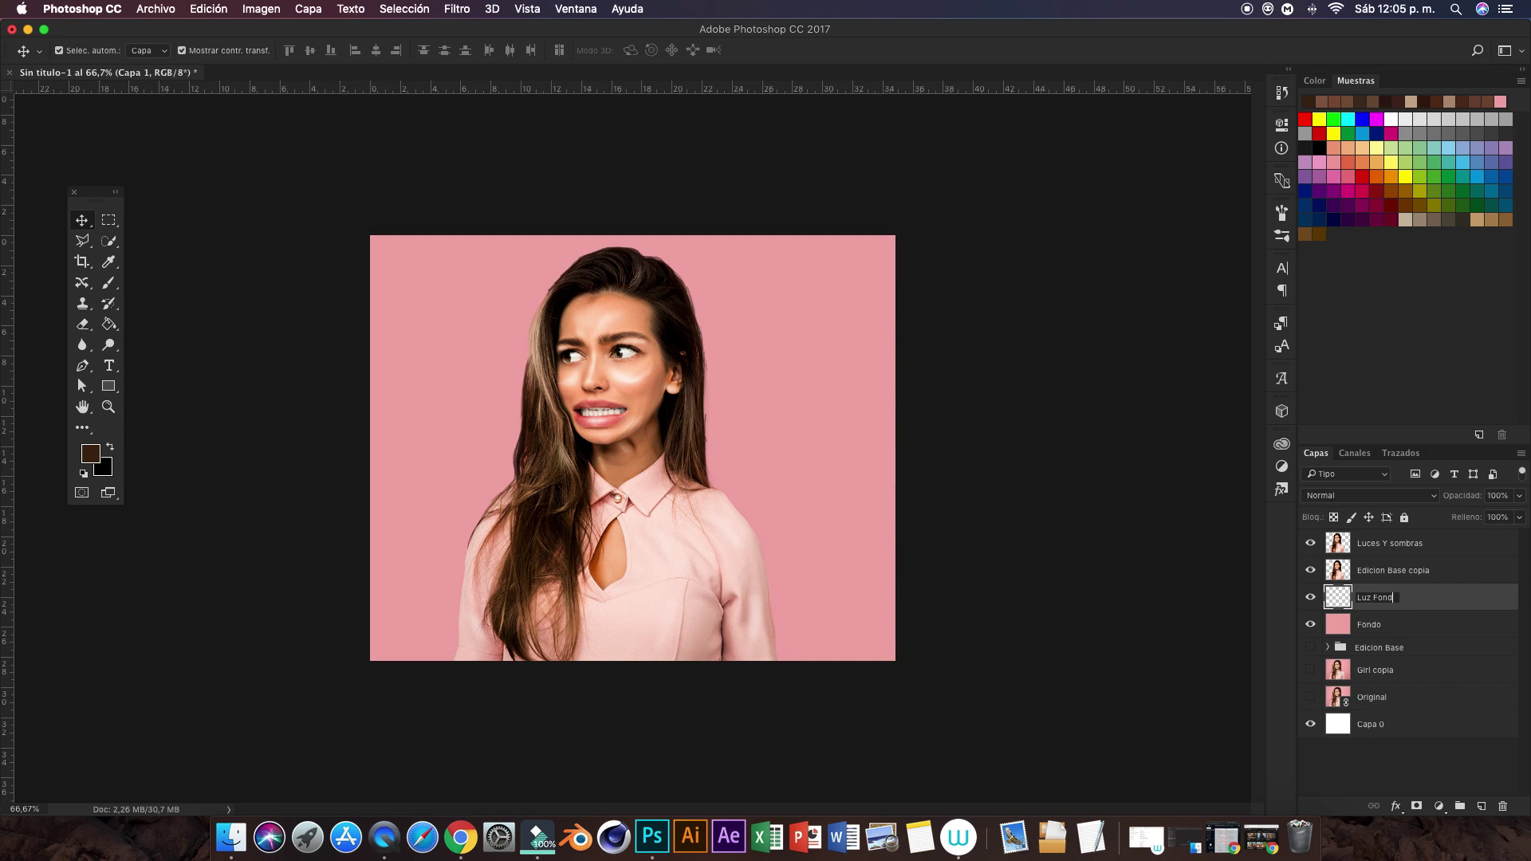
type("ond")
key("Return")
left_click(111, 288)
left_click(85, 227)
left_click(111, 283)
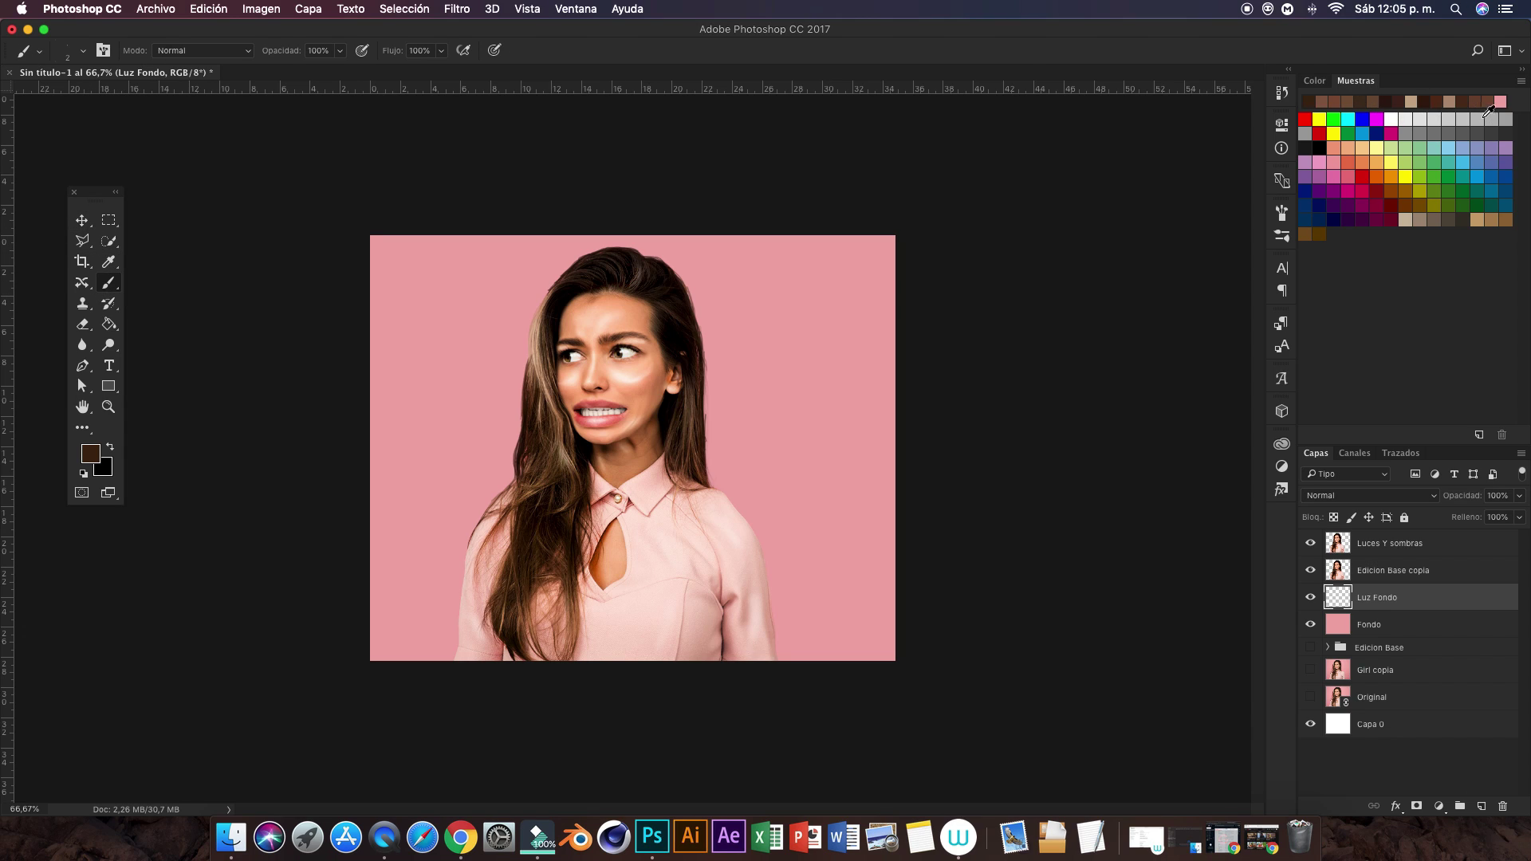
Step: Paint a white glow behind the head with a soft round brush over 1000 px
left_click(1391, 118)
left_click(83, 50)
left_click(58, 168)
scroll(96, 239, "up", 5)
left_click(46, 215)
left_click_drag(97, 100, 165, 101)
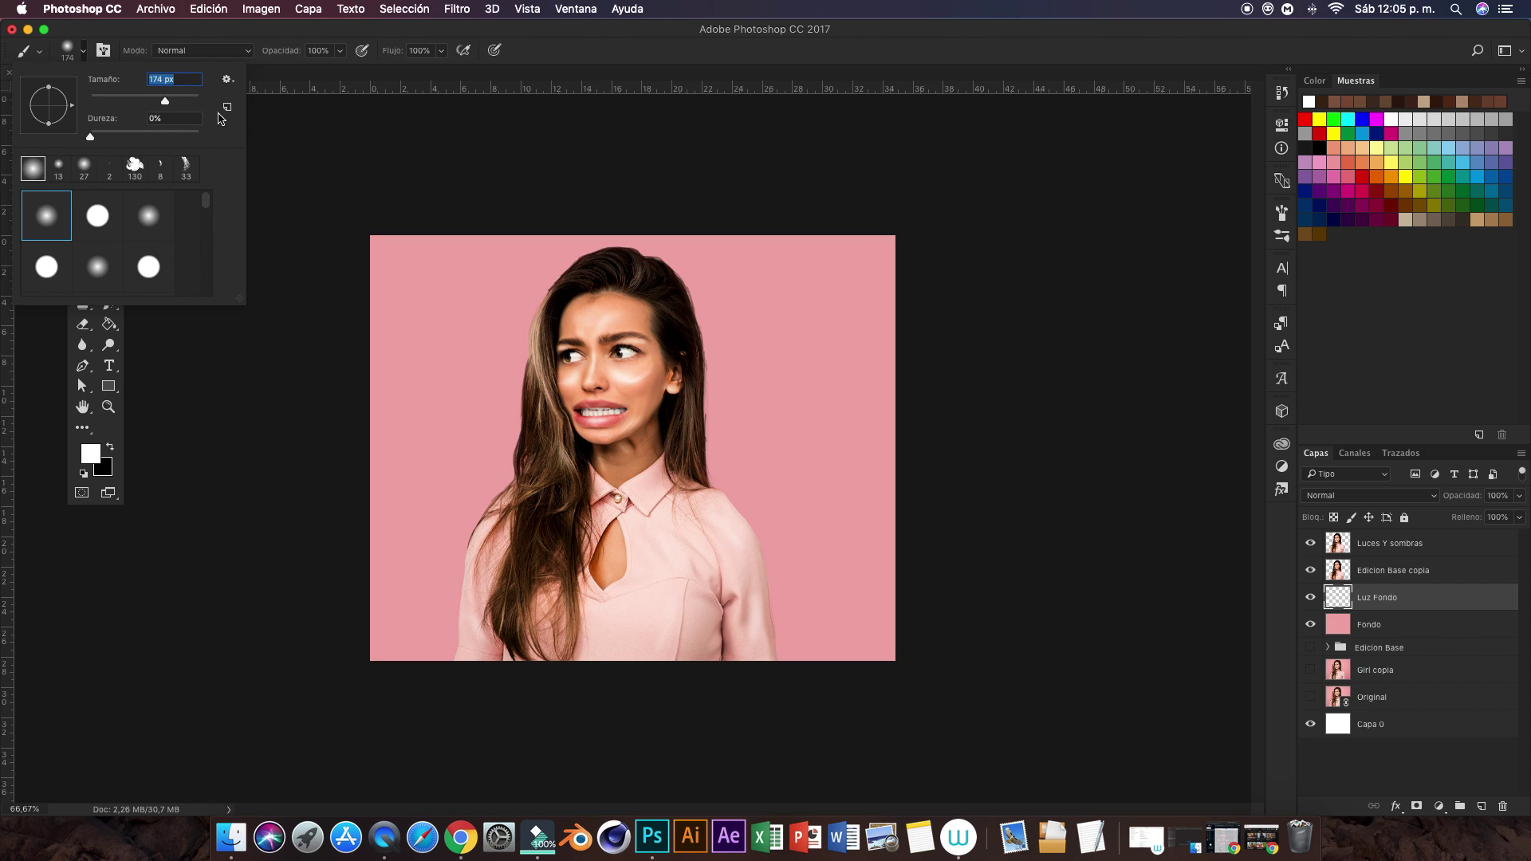
left_click_drag(192, 107, 188, 108)
left_click(609, 411)
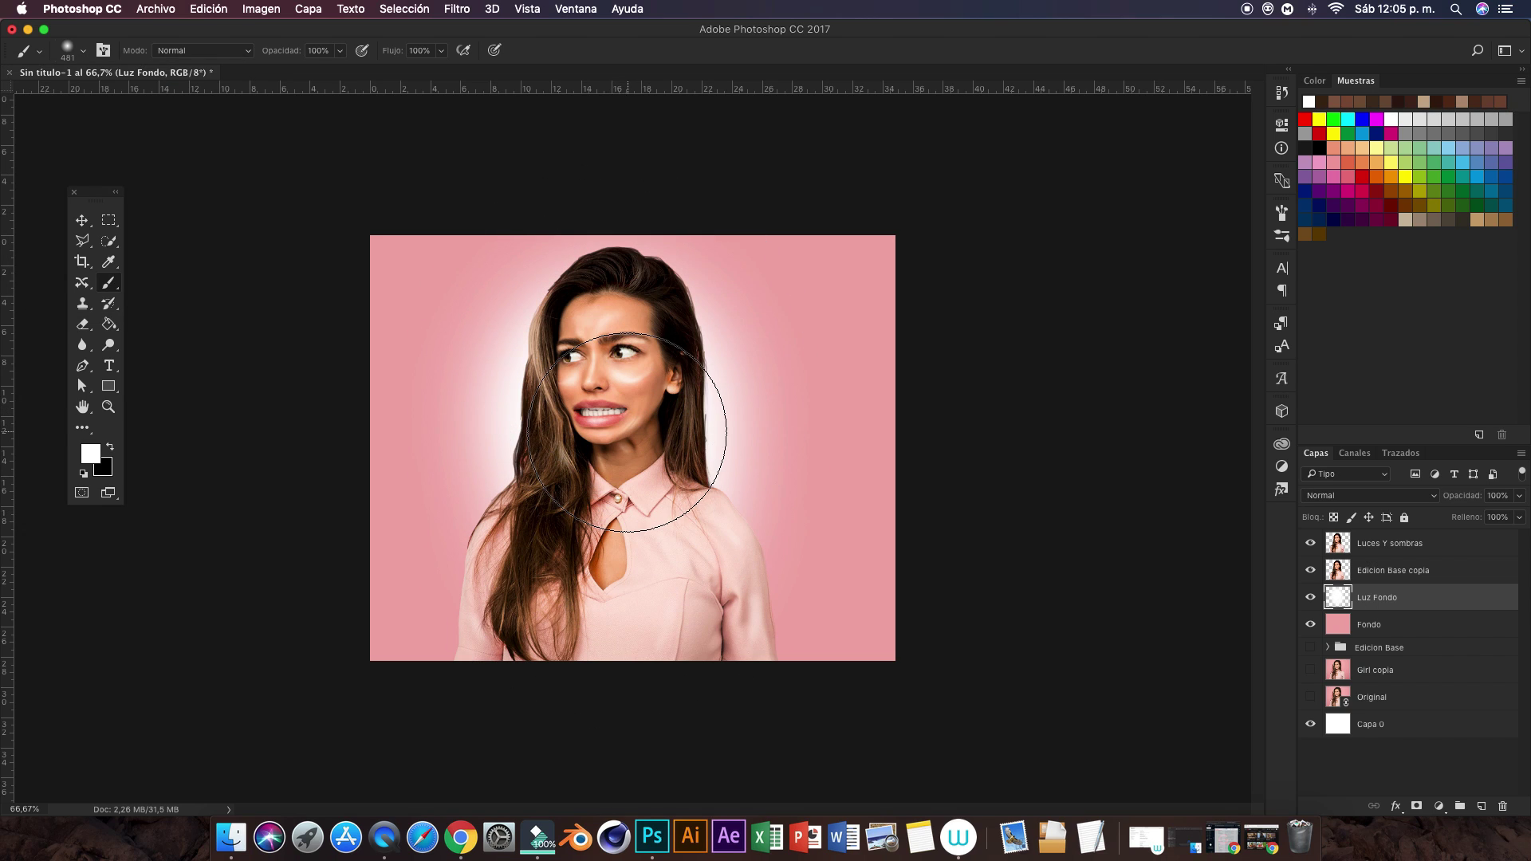
Step: Lower the Luz Fondo layer's opacity to dim the glow
left_click(81, 220)
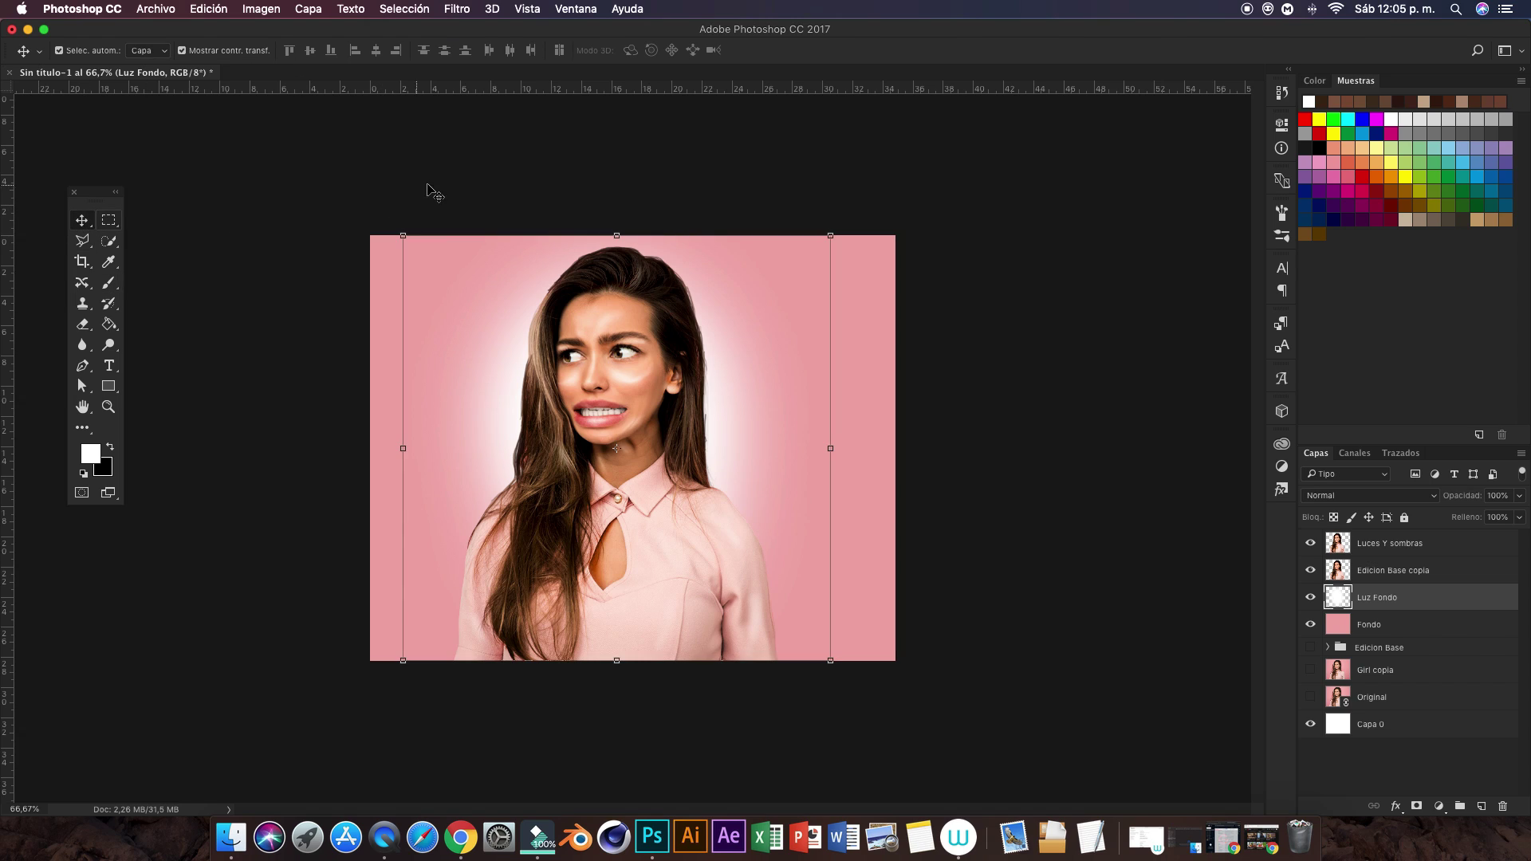
left_click(1519, 495)
left_click_drag(1521, 514, 1507, 516)
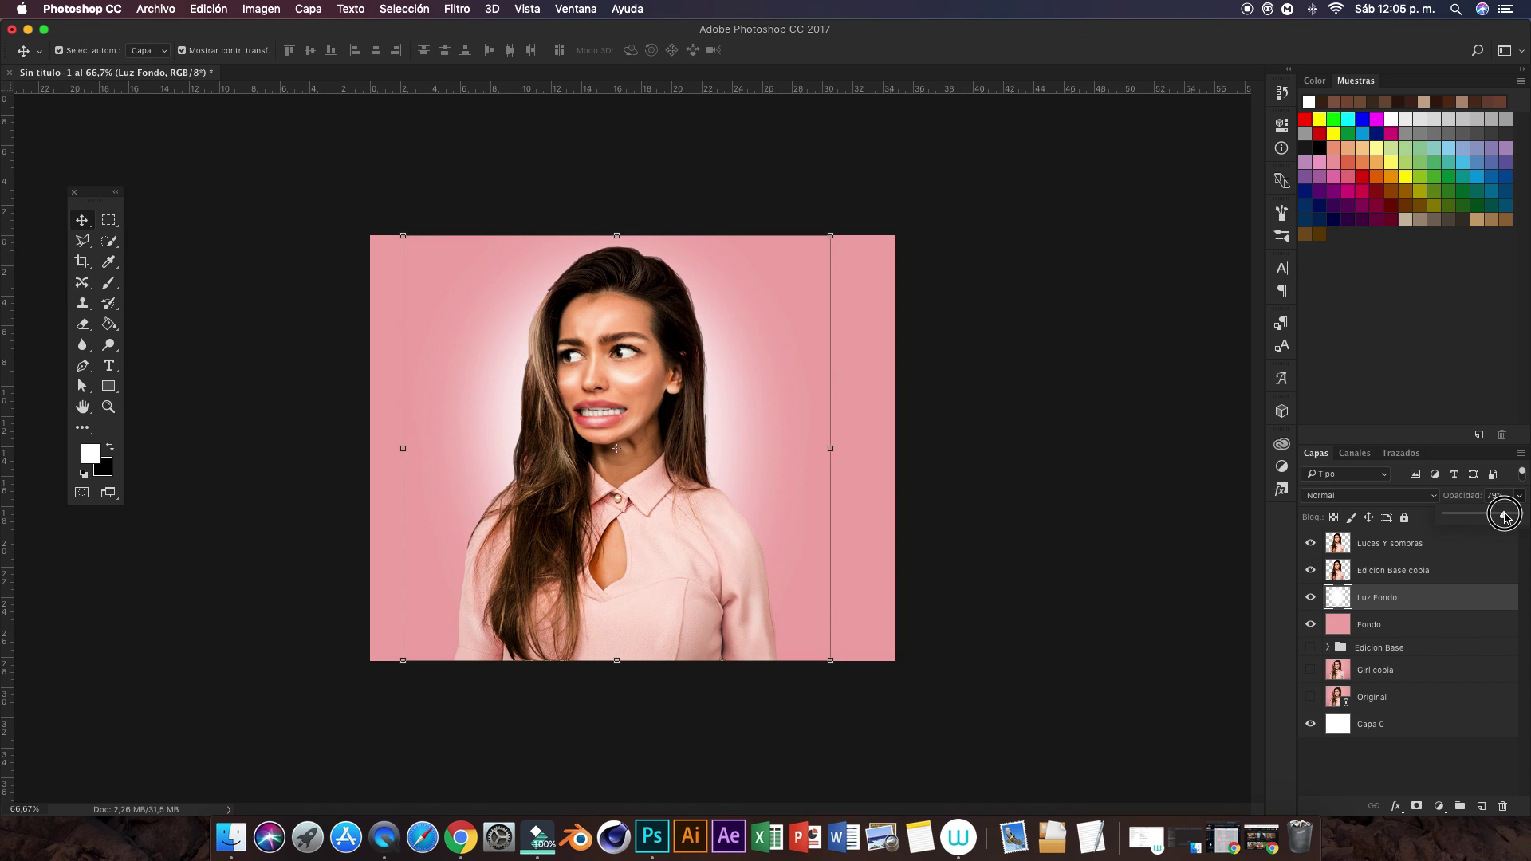
left_click(1148, 462)
left_click(1346, 626)
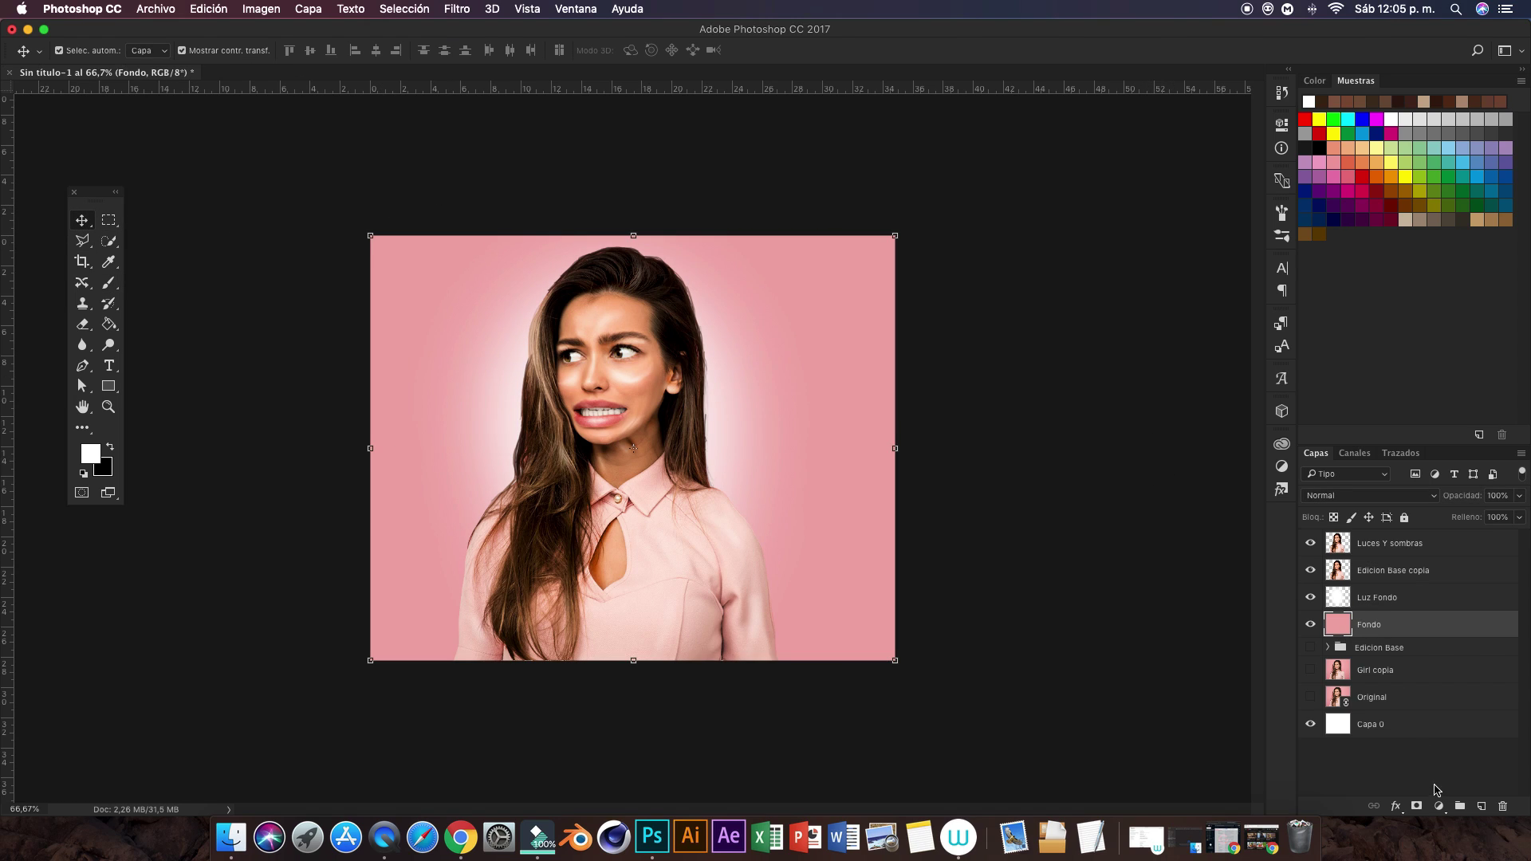
Step: Add an Intensidad adjustment layer with vibrance +33 and saturation +16
left_click(1438, 806)
left_click(1451, 616)
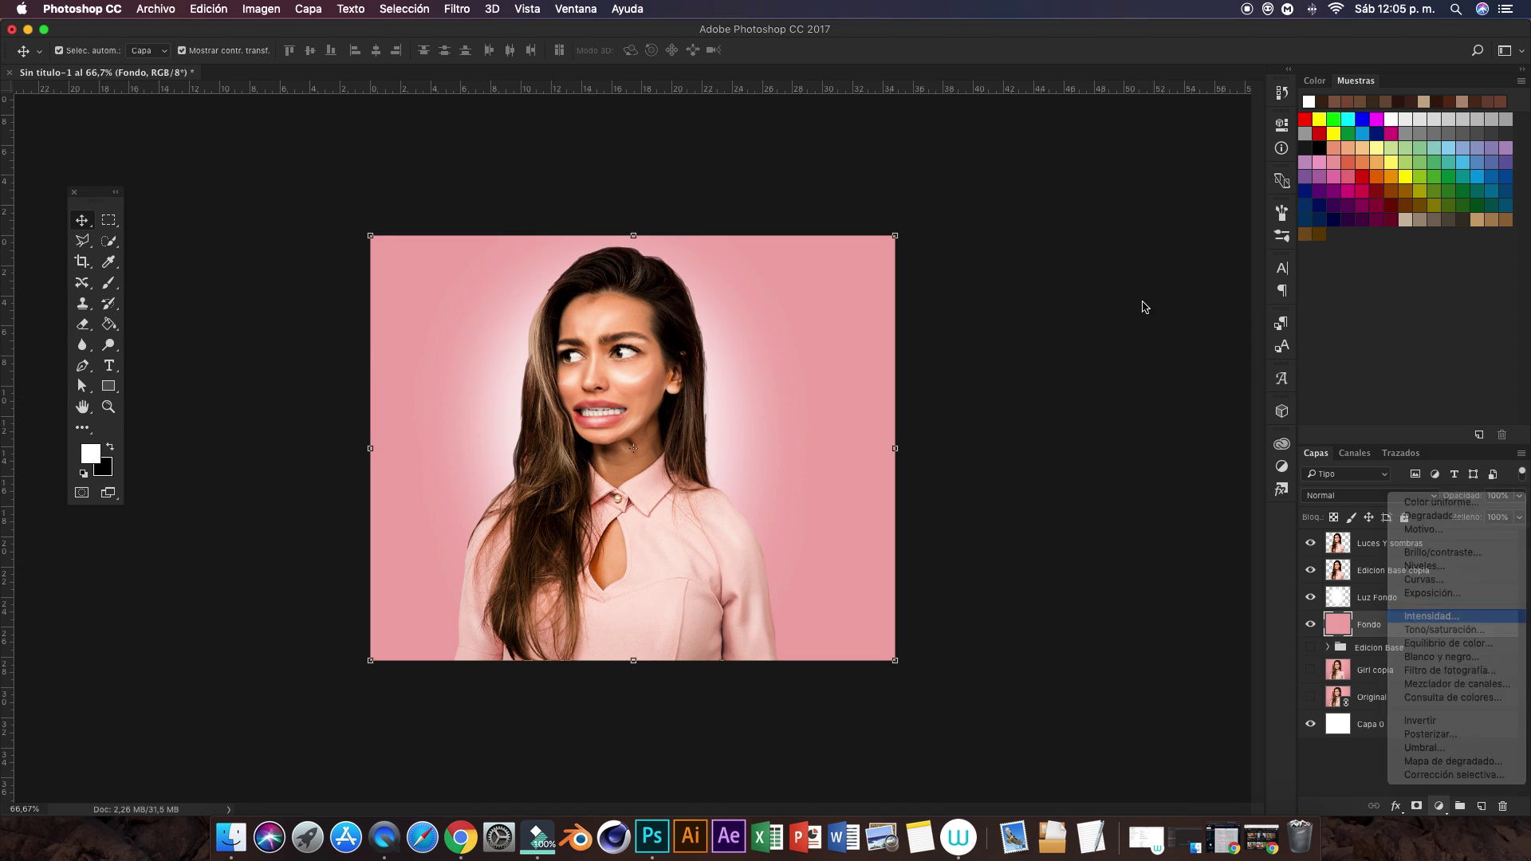
mouse_move(1142, 207)
left_mouse_down()
mouse_move(1157, 209)
mouse_move(1160, 176)
mouse_move(1132, 179)
mouse_move(1174, 177)
left_mouse_up()
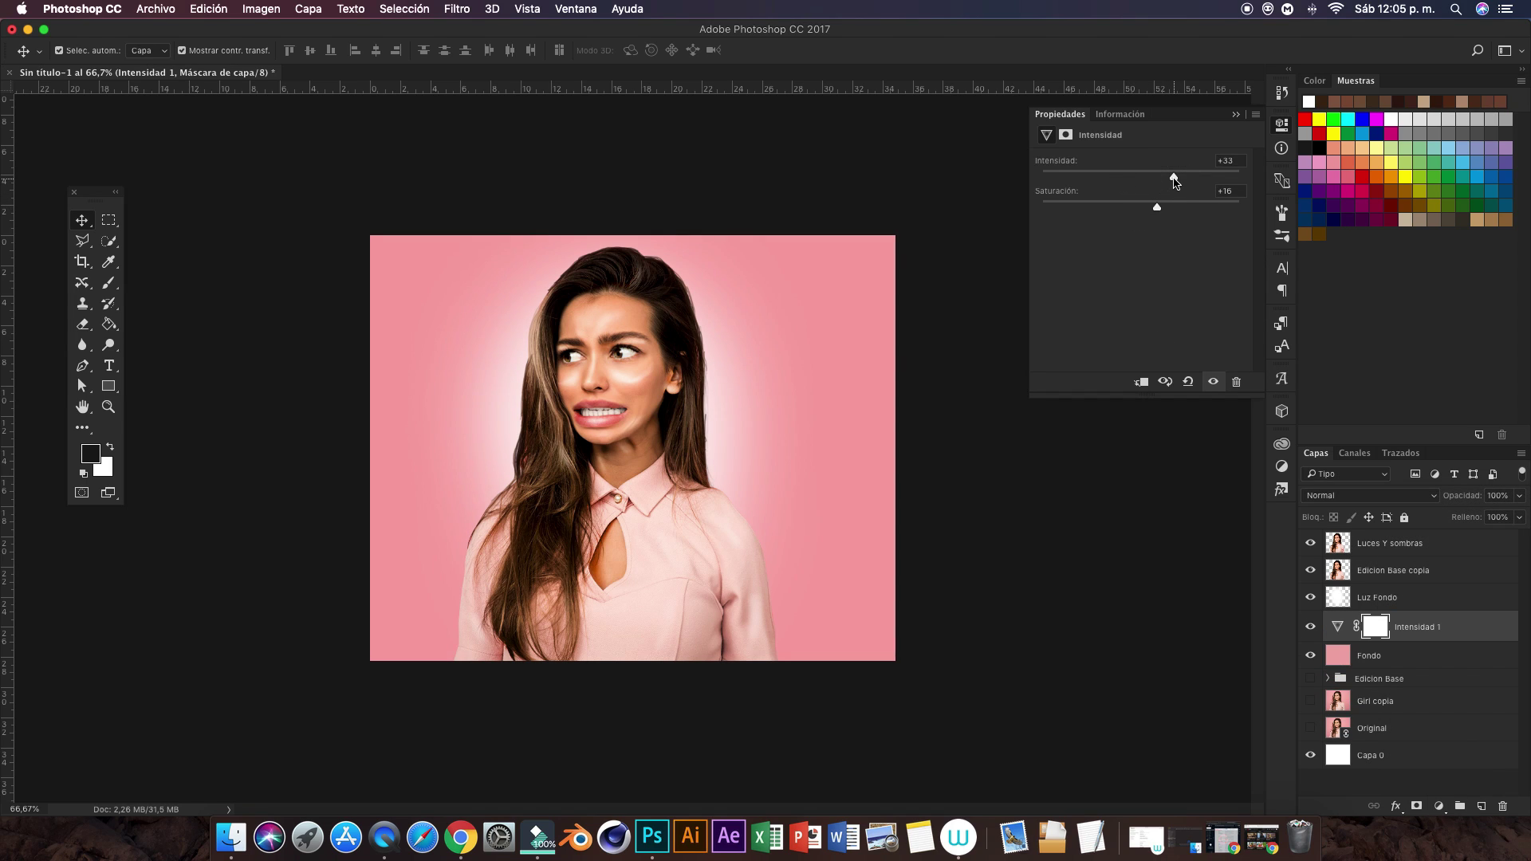
Step: Add a Curvas adjustment layer and bend its curve to darken the background
left_click(1437, 805)
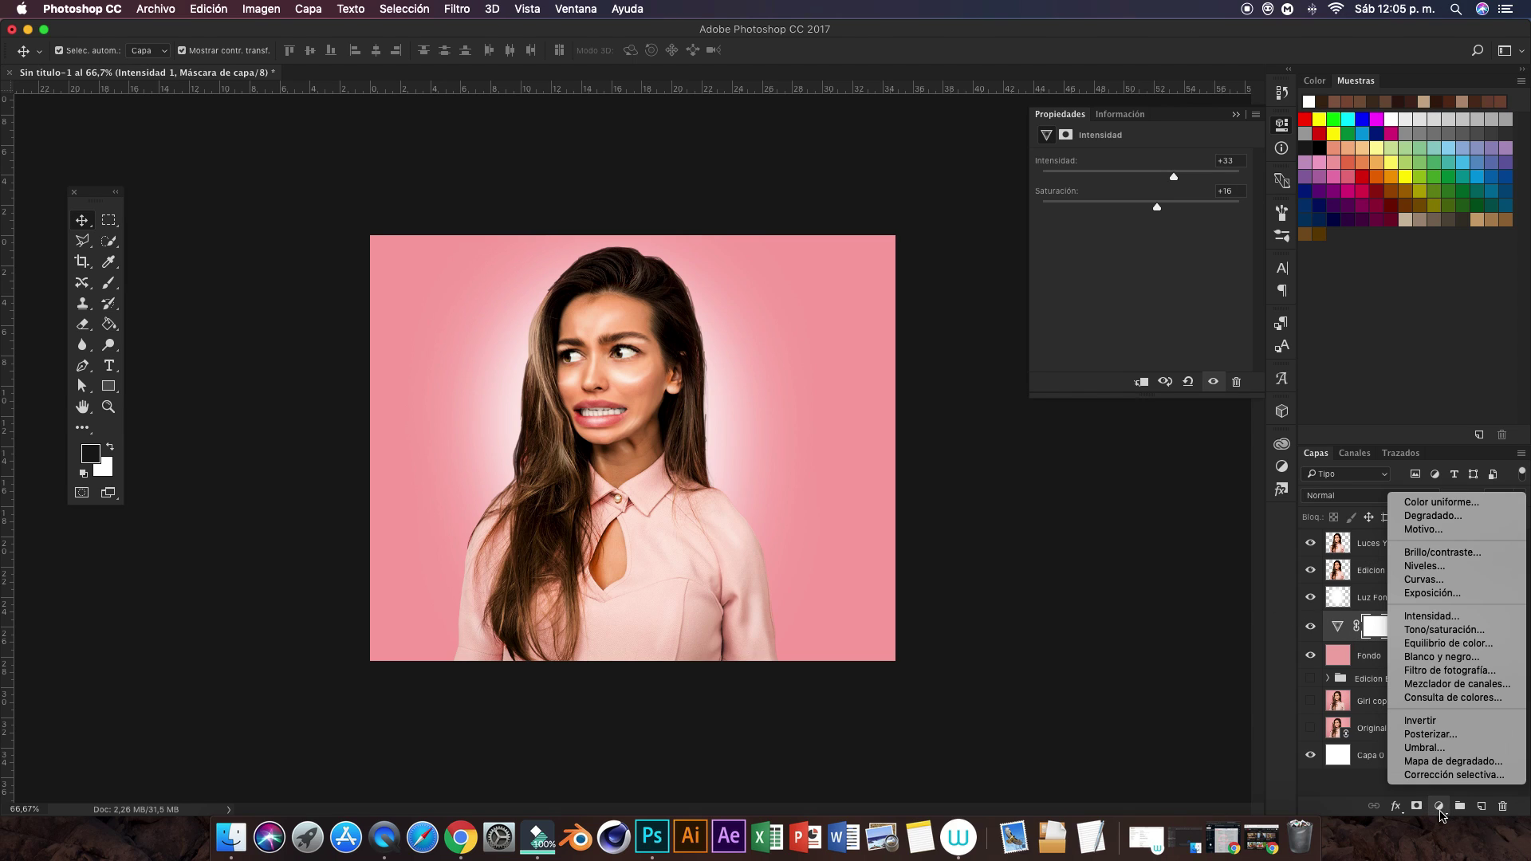
left_click(1264, 451)
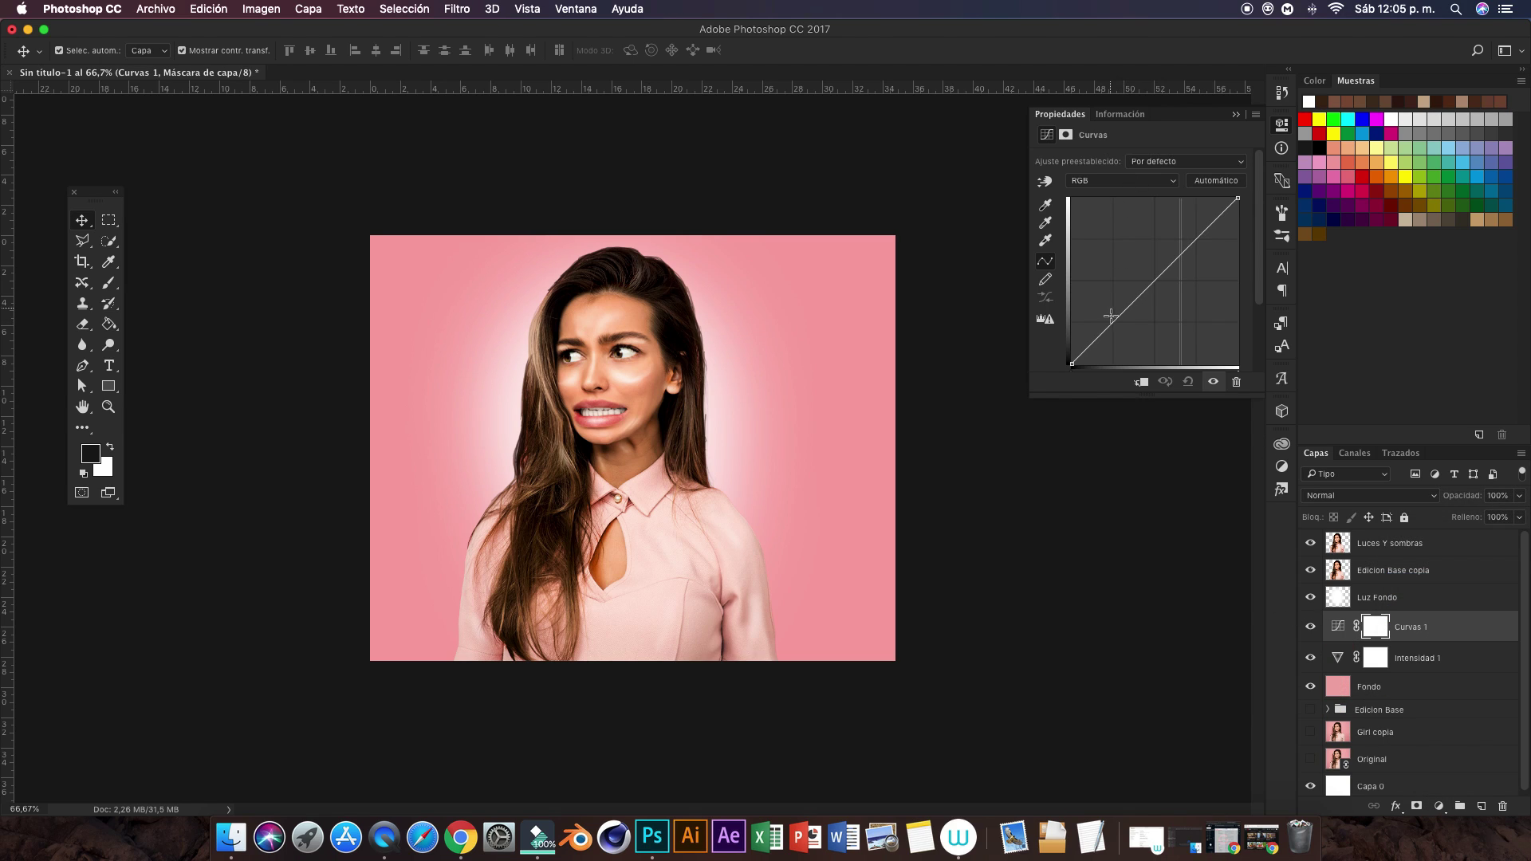
left_click_drag(1108, 326, 1112, 335)
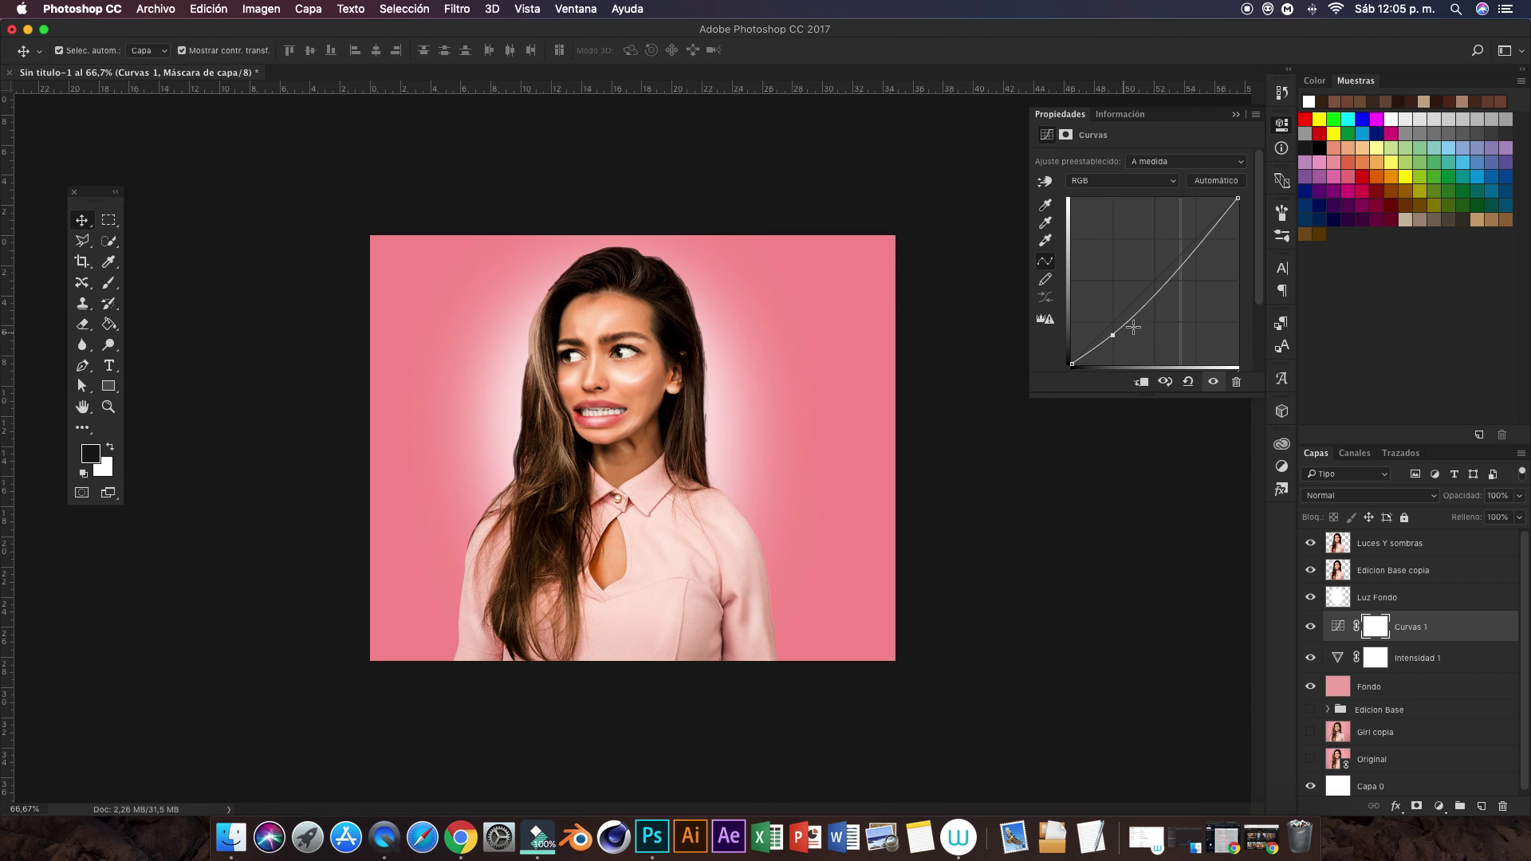
left_click_drag(1178, 269, 1181, 271)
left_click(1408, 596)
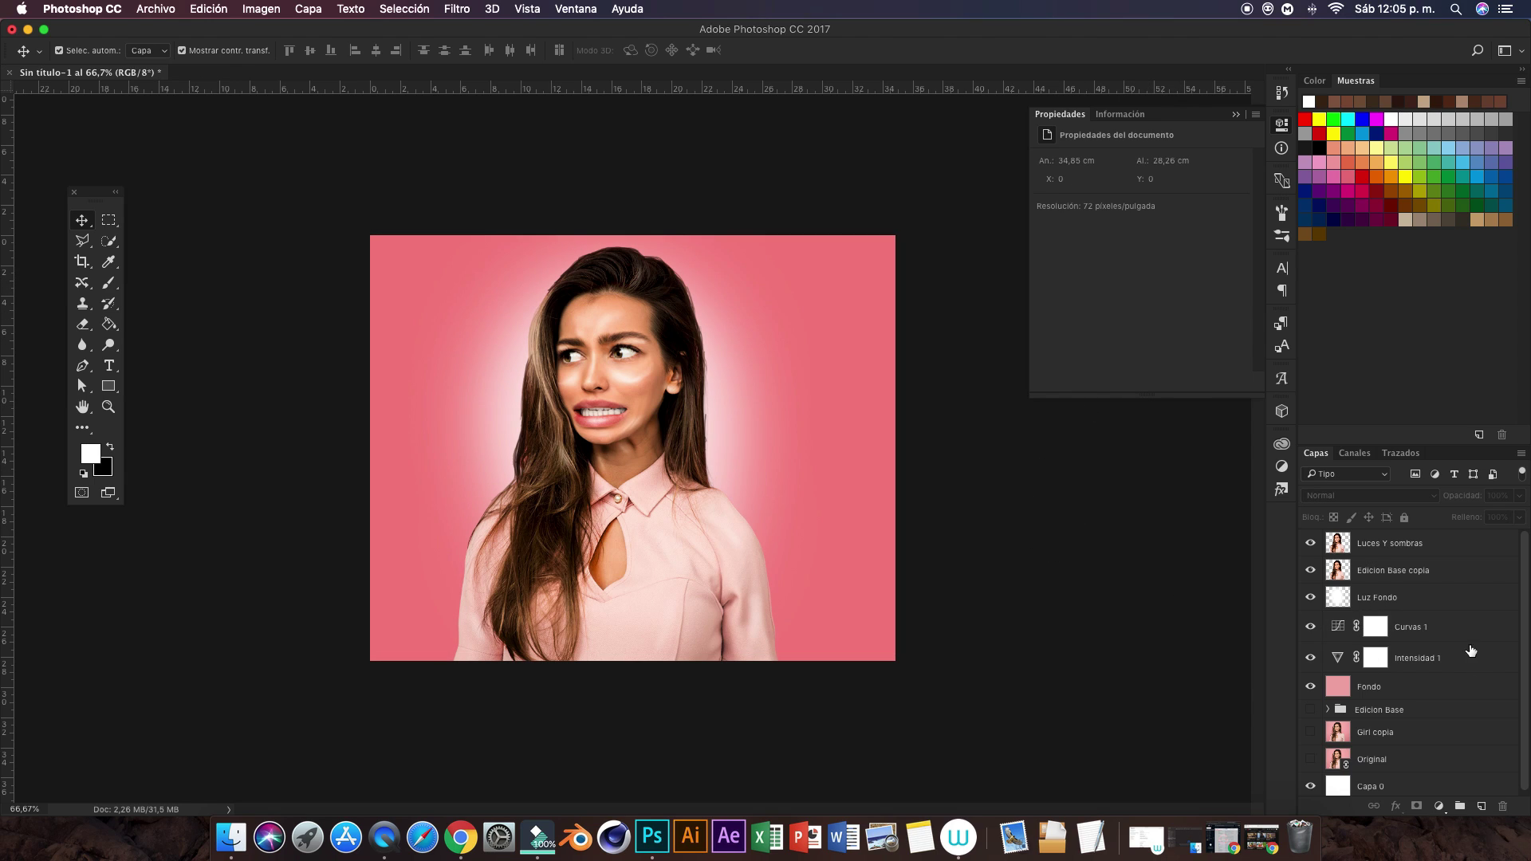
Step: Scale the Luz Fondo glow up beyond all four corners with Free Transform
key("ctrl+minus")
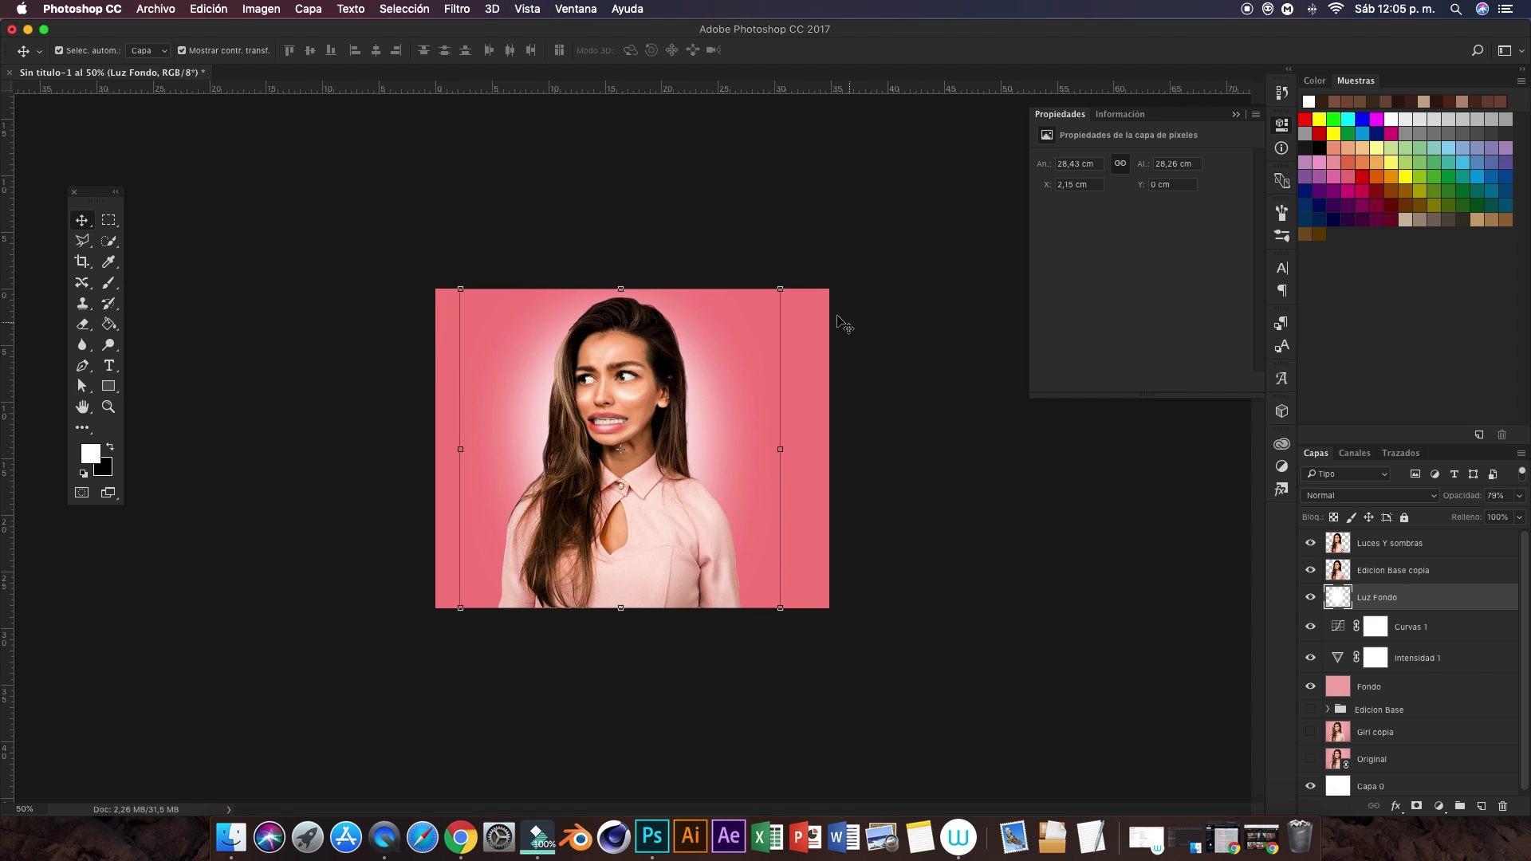
key("ctrl+t")
left_click_drag(780, 288, 804, 265)
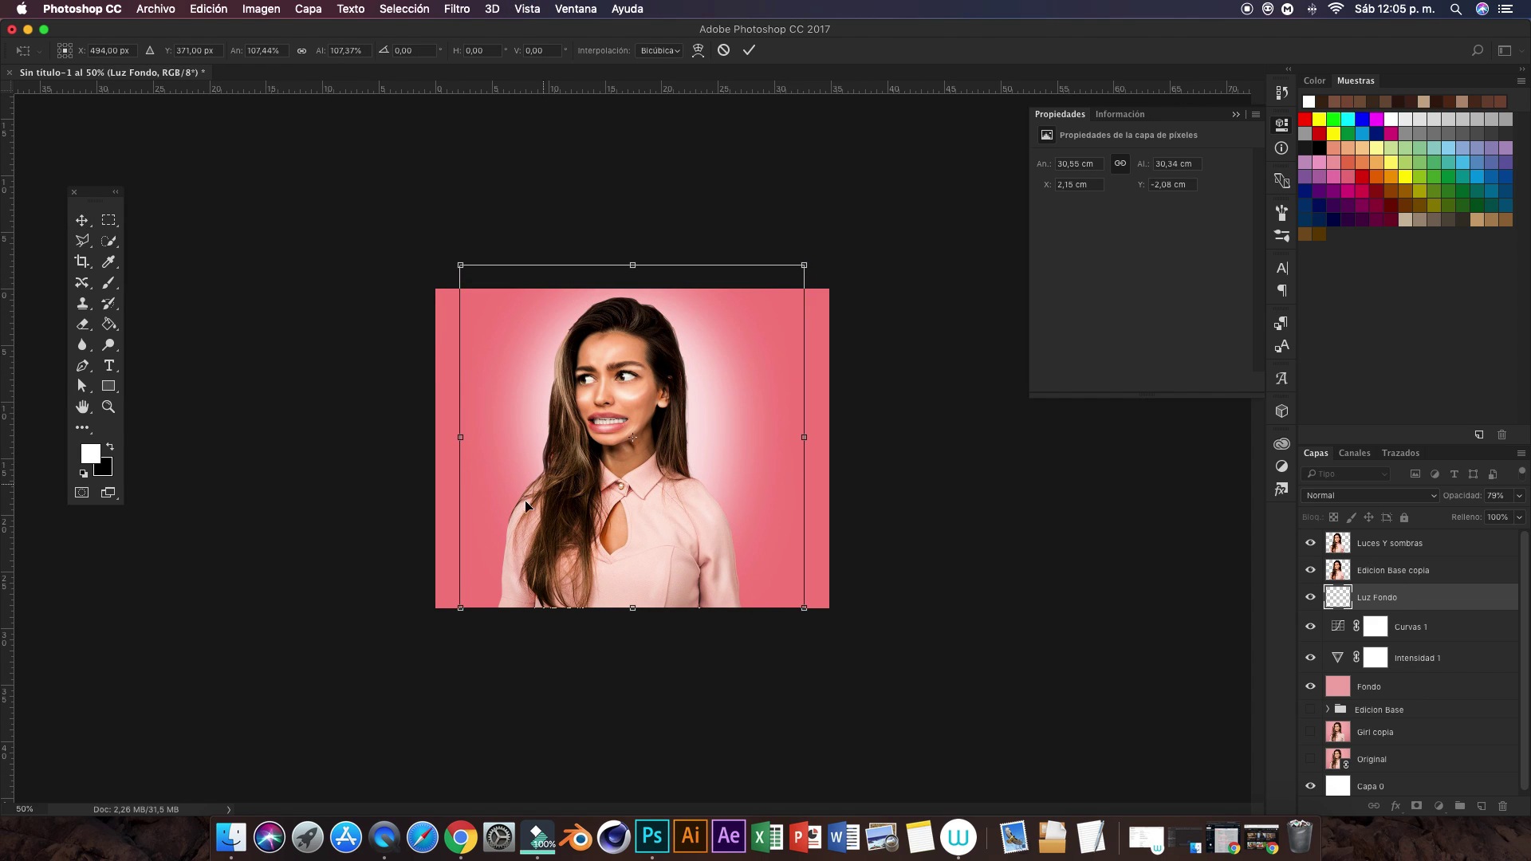
left_click_drag(461, 606, 423, 643)
left_click_drag(806, 642, 847, 679)
left_click_drag(420, 259, 411, 254)
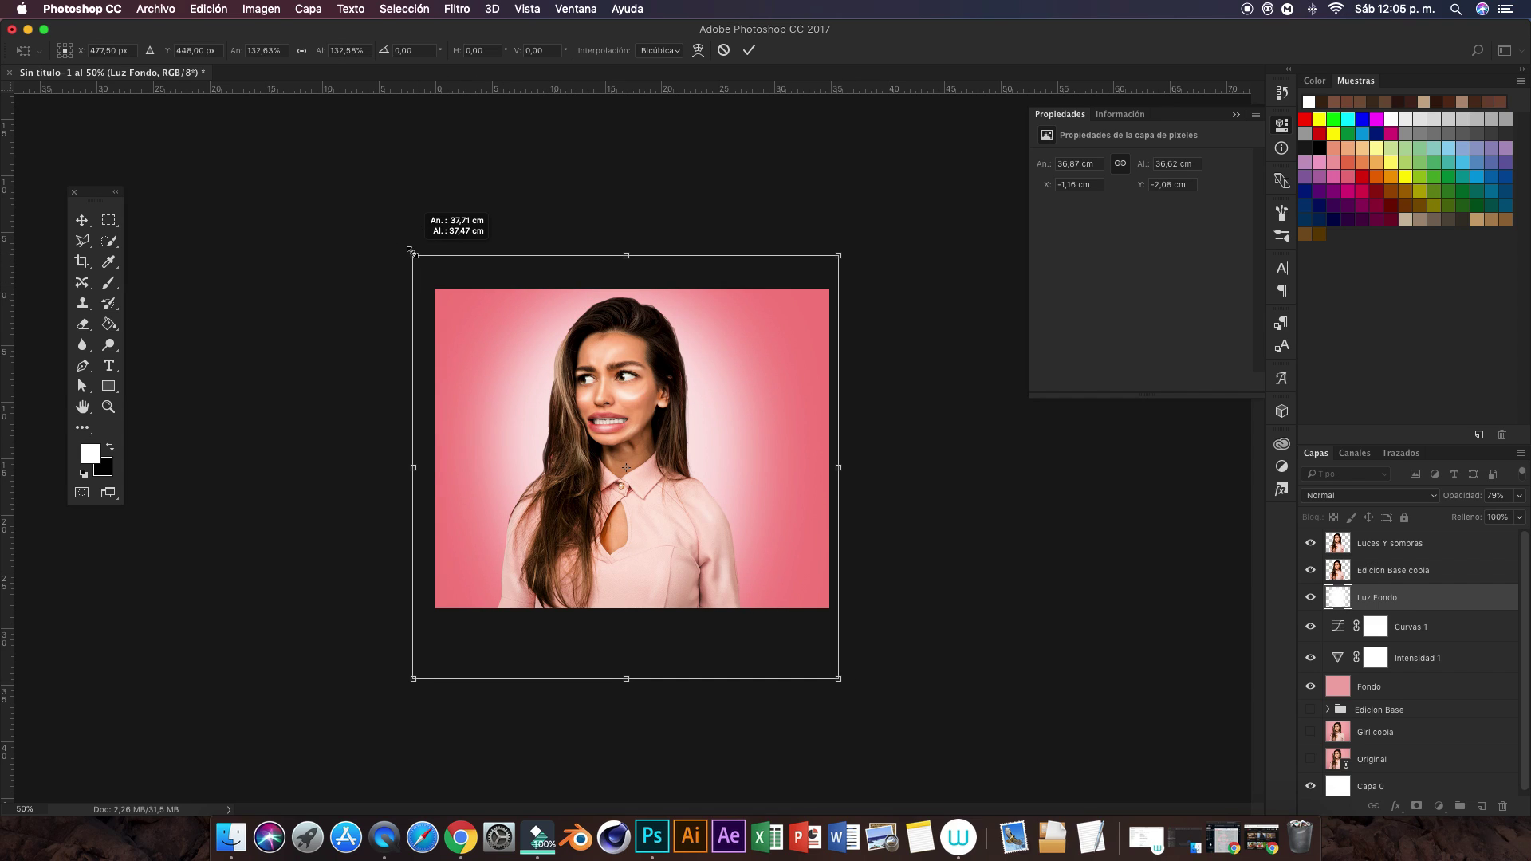
left_click(749, 49)
Step: Set Luz Fondo to Luz suave blending at 100% opacity
left_click(1399, 495)
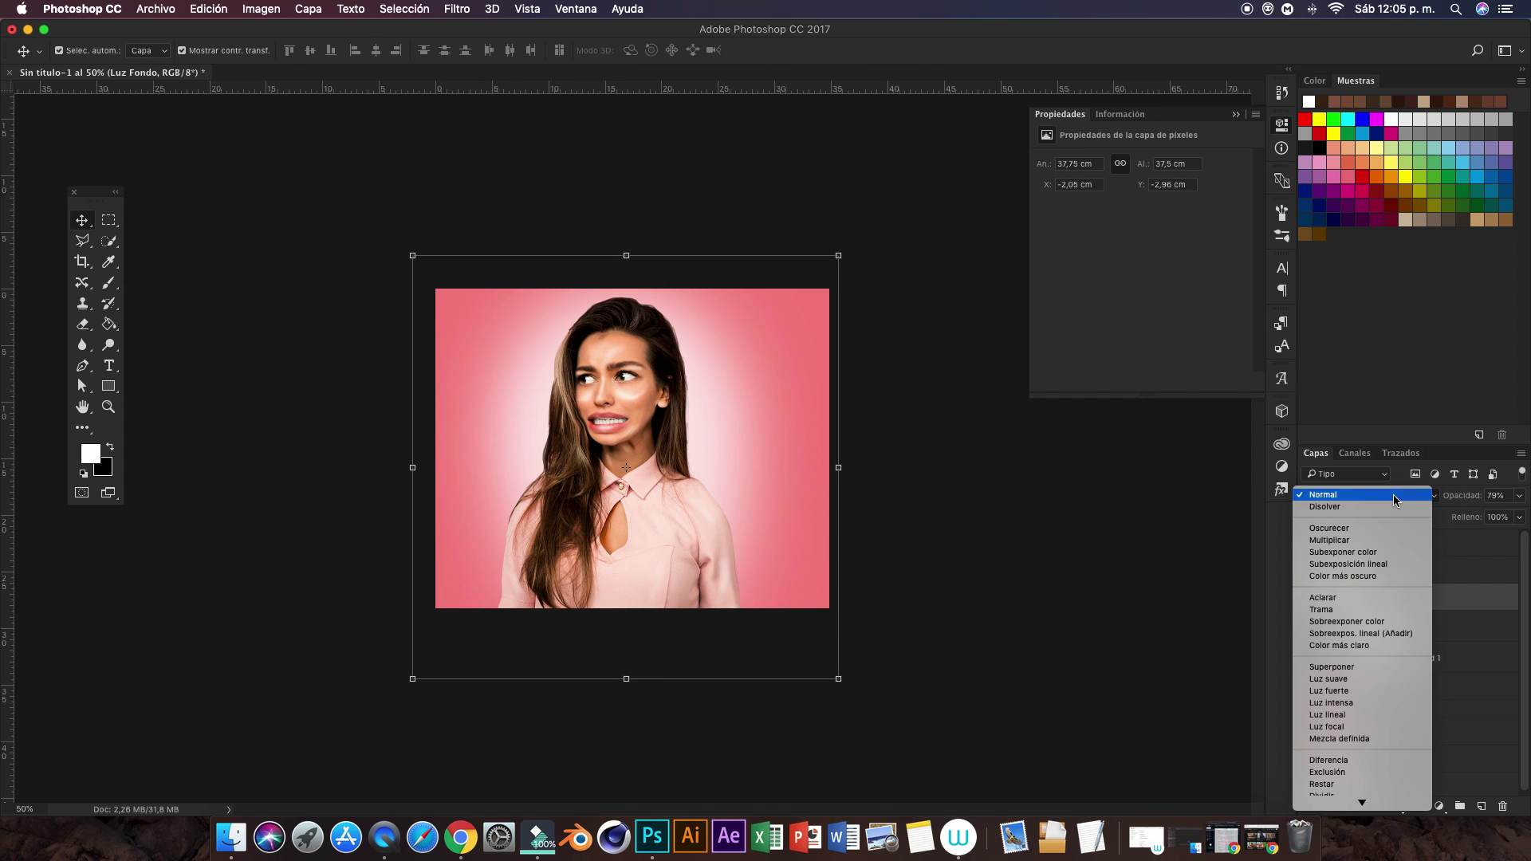
left_click(1342, 683)
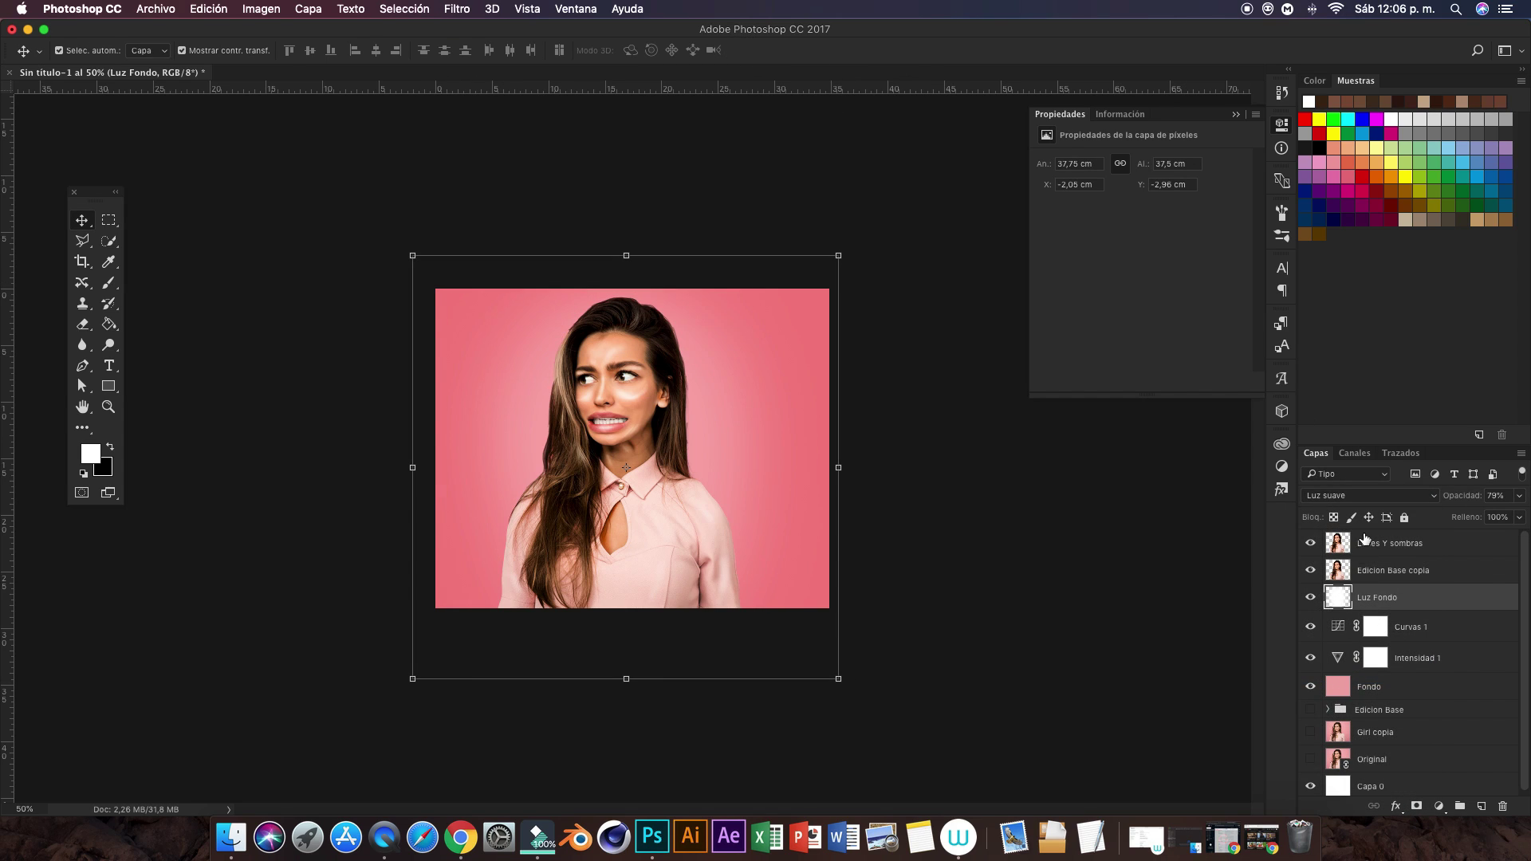
left_click_drag(1520, 504, 1527, 516)
left_click(1408, 630)
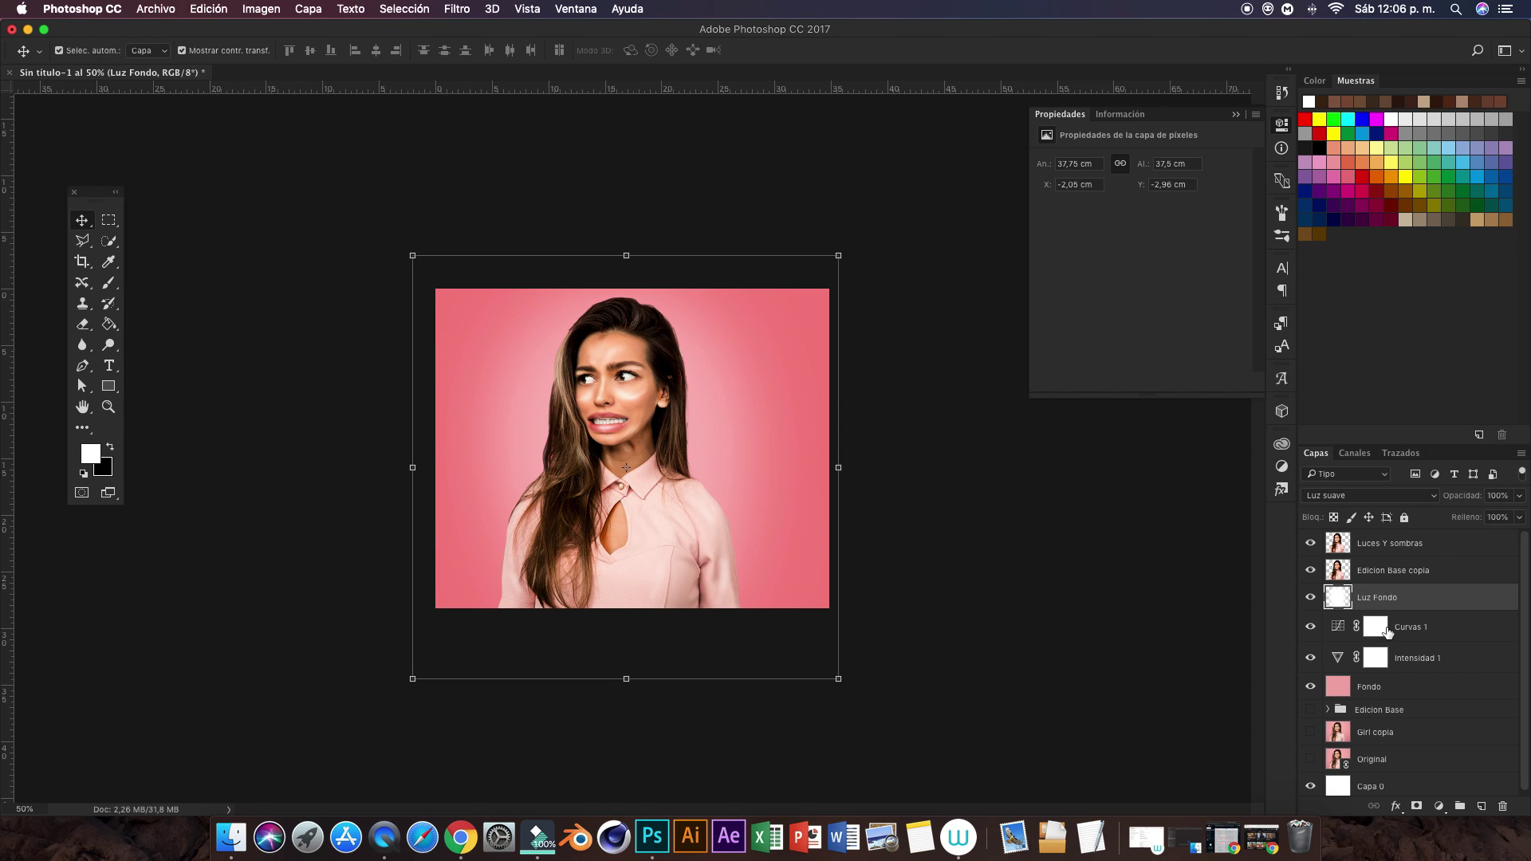
Step: Duplicate the glow as Luz Fondo 2 at 83% opacity
key("super+j")
double_click(1401, 598)
type("2")
key("Return")
left_click(1519, 496)
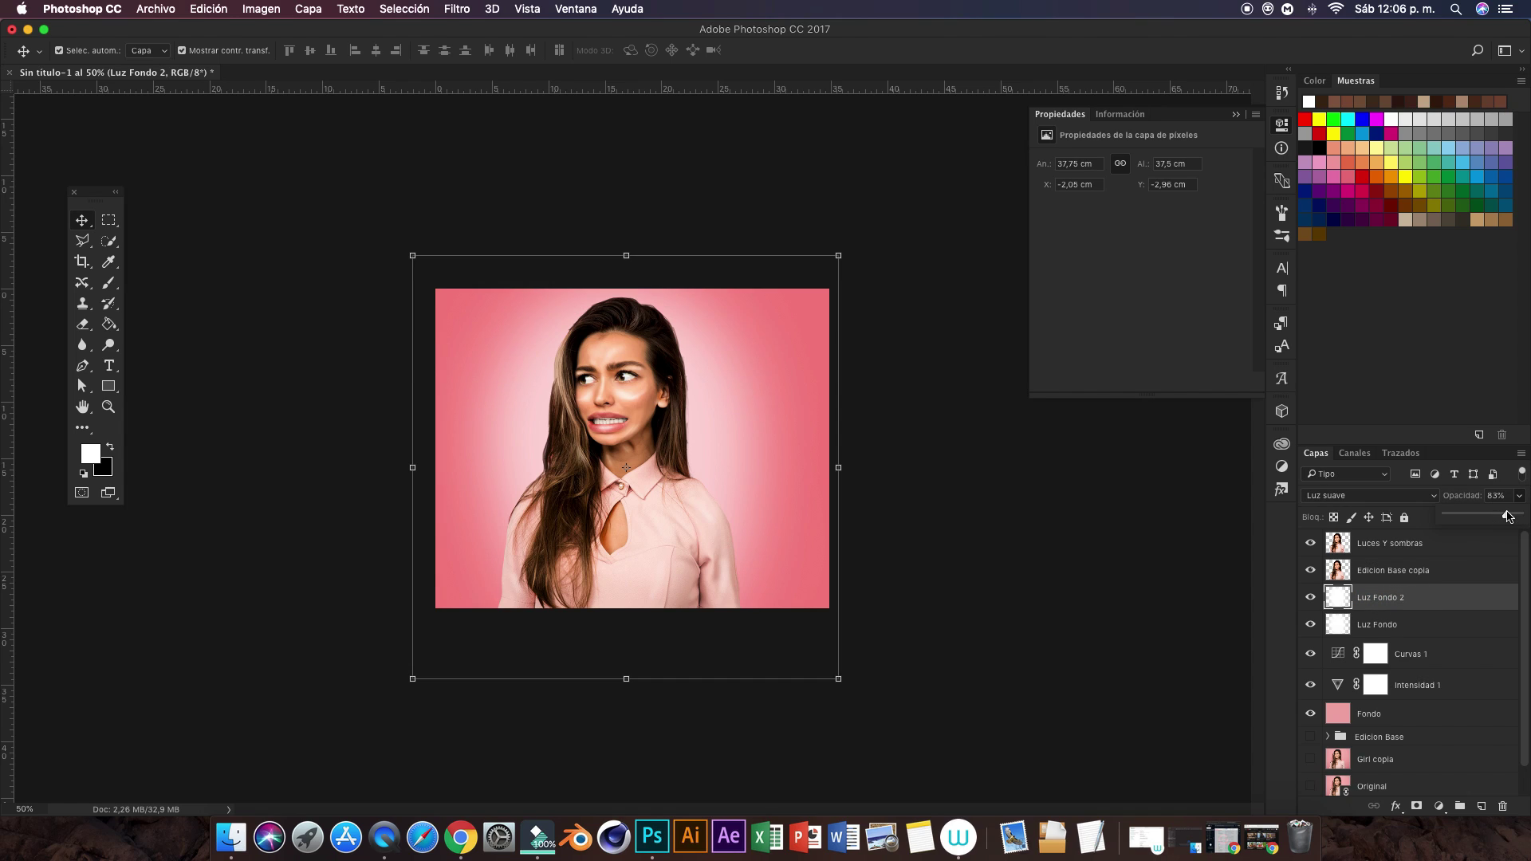
left_click(1089, 517)
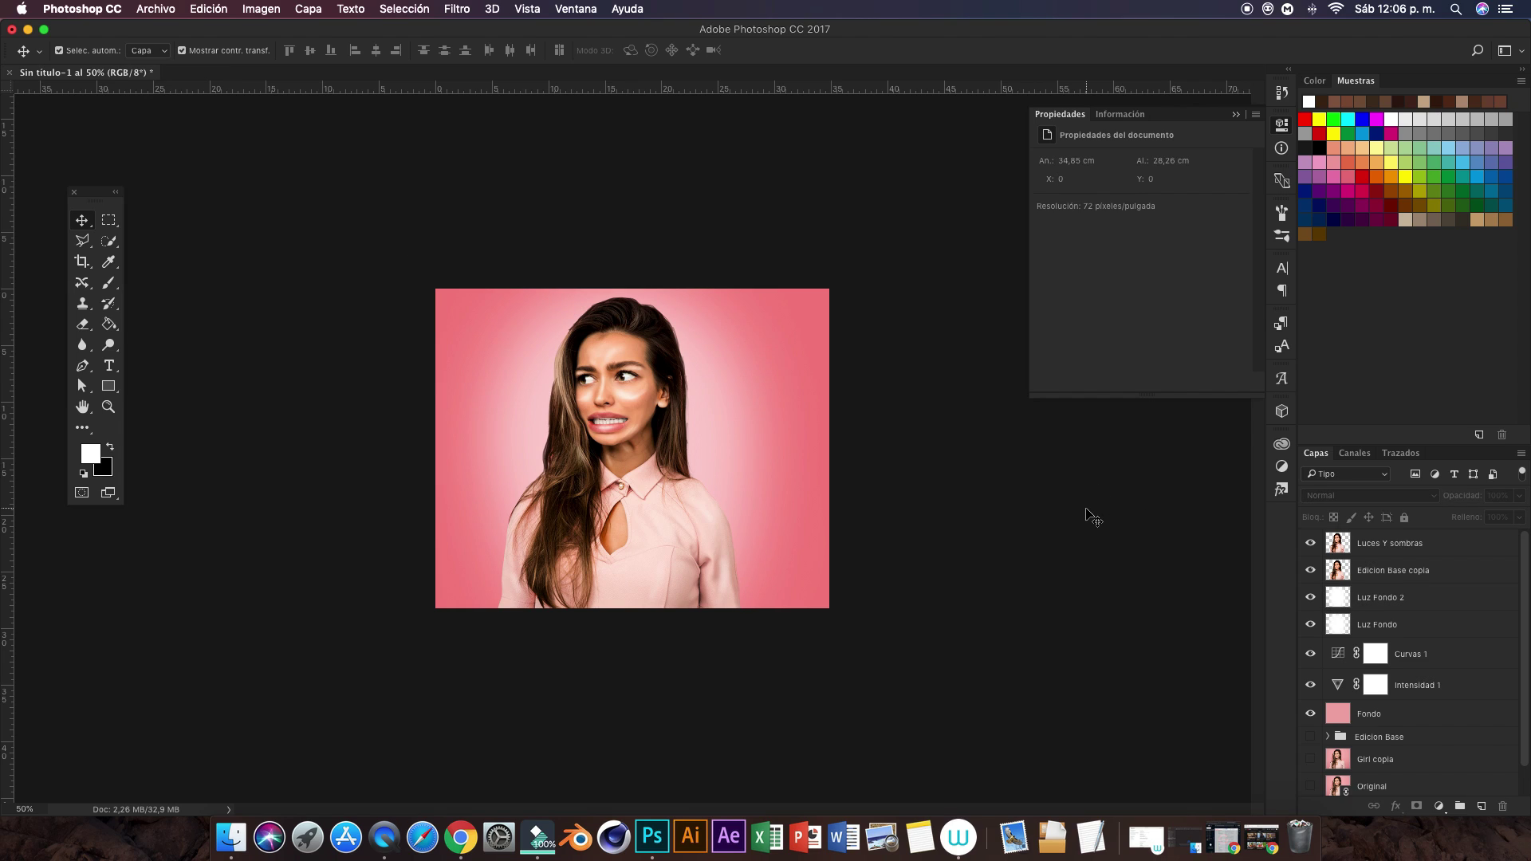
Step: Apply Tono/saturación to Fondo: hue +33, saturation +86, lightness -2
left_click(1380, 722)
left_click(261, 9)
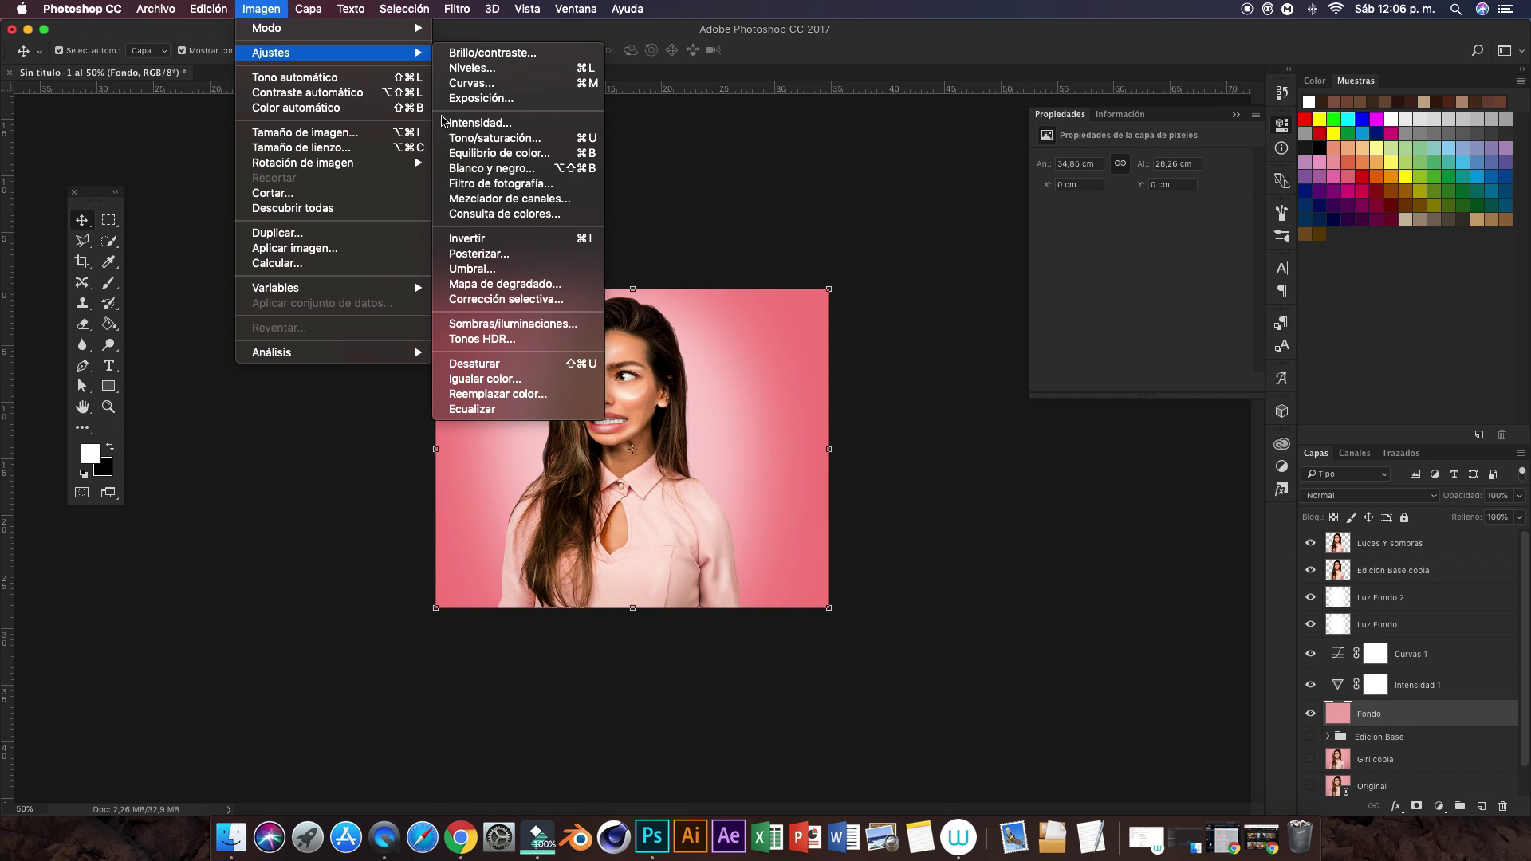
left_click(478, 137)
mouse_move(1202, 517)
left_mouse_down()
mouse_move(1113, 513)
mouse_move(1240, 514)
left_mouse_up()
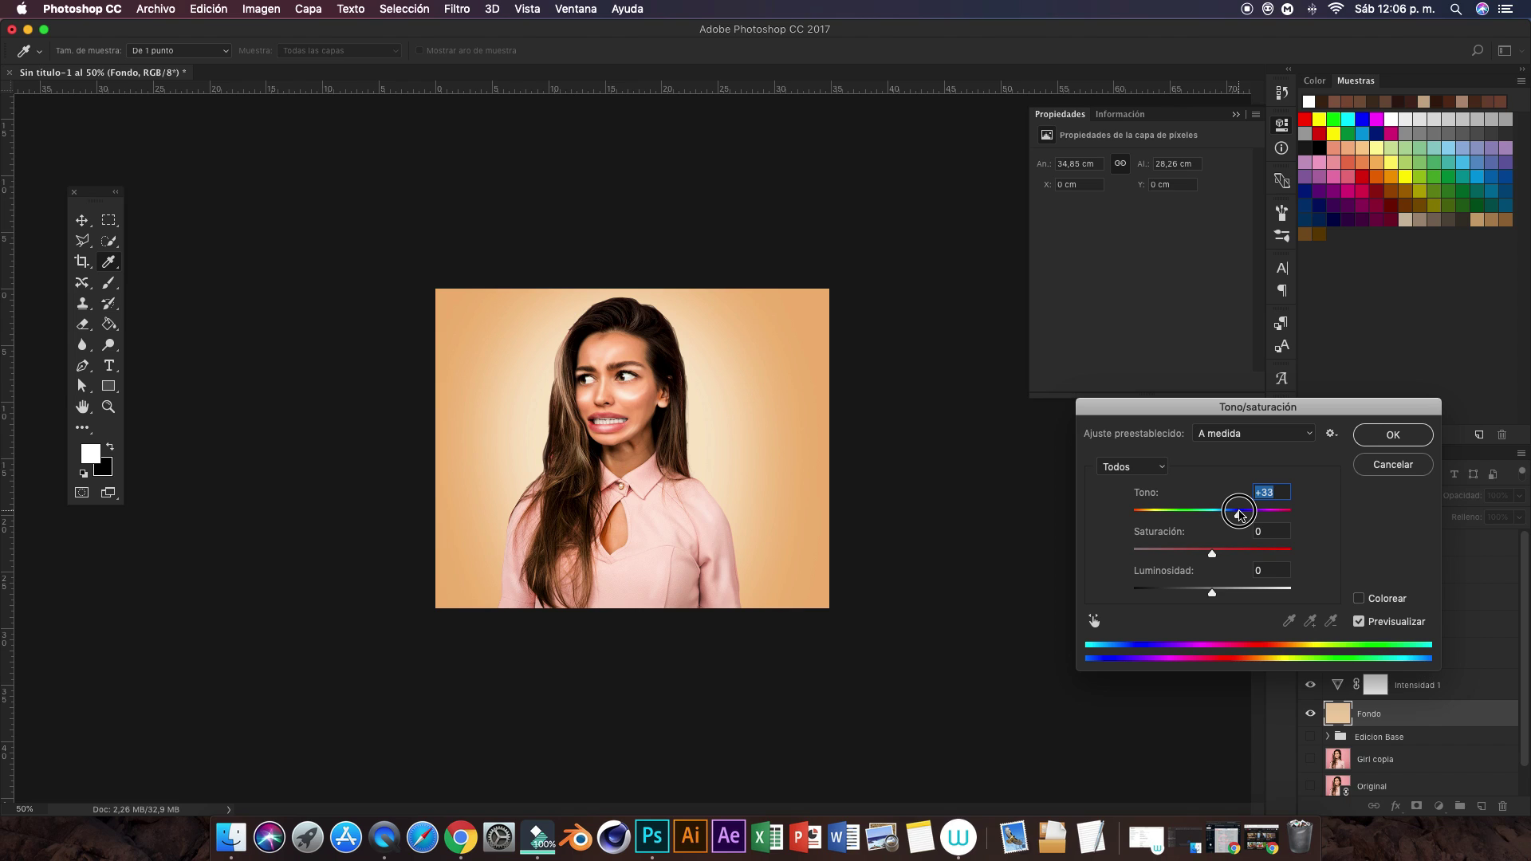
left_click_drag(1212, 553, 1279, 554)
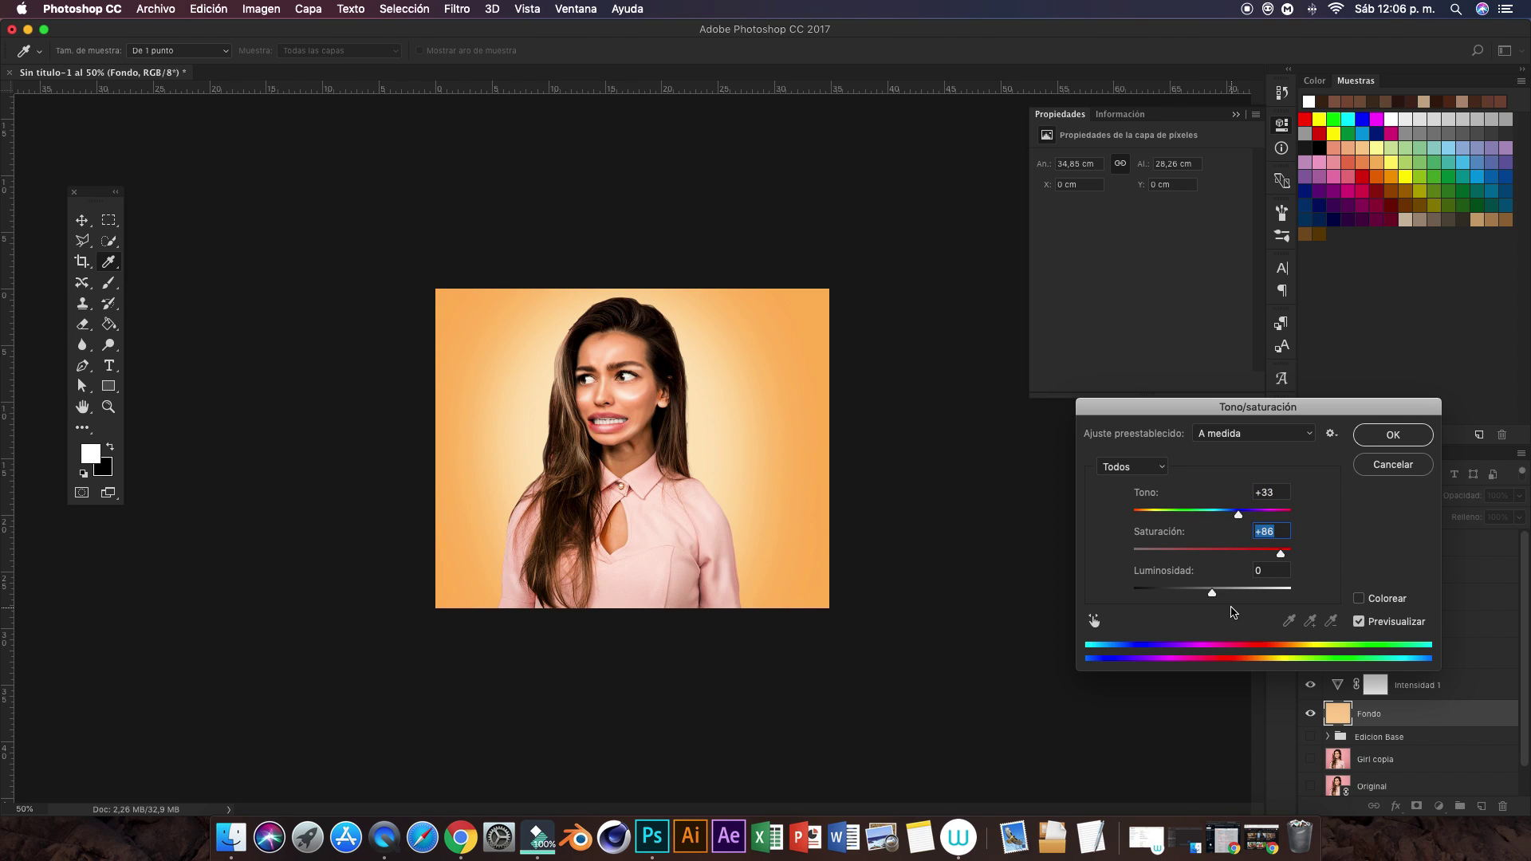
left_click(1212, 592)
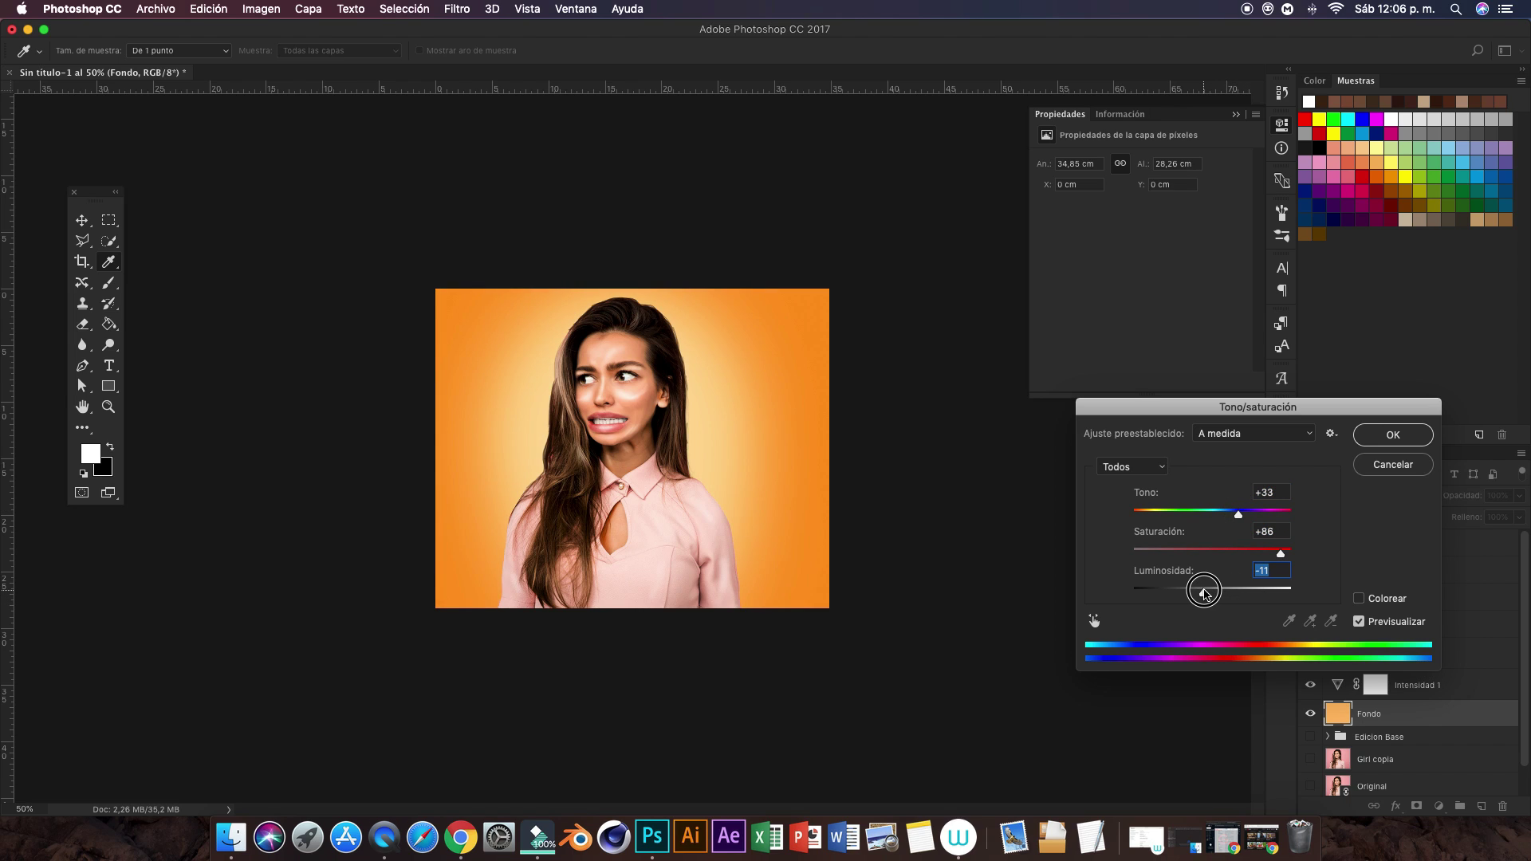
left_click_drag(1212, 591, 1211, 594)
left_click(1393, 435)
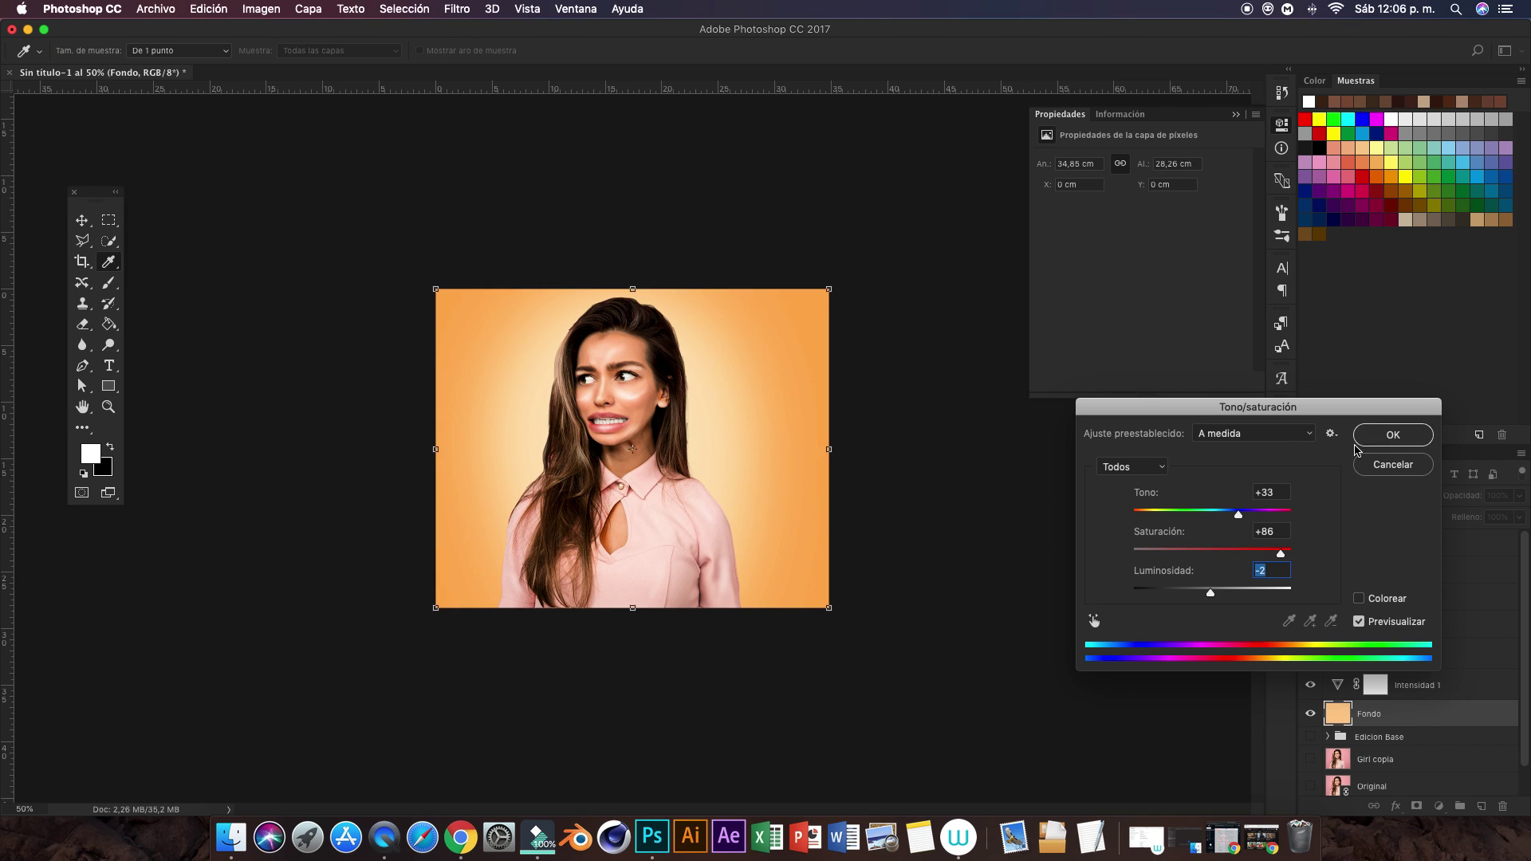
key("v")
left_click(1108, 522)
key("super+plus")
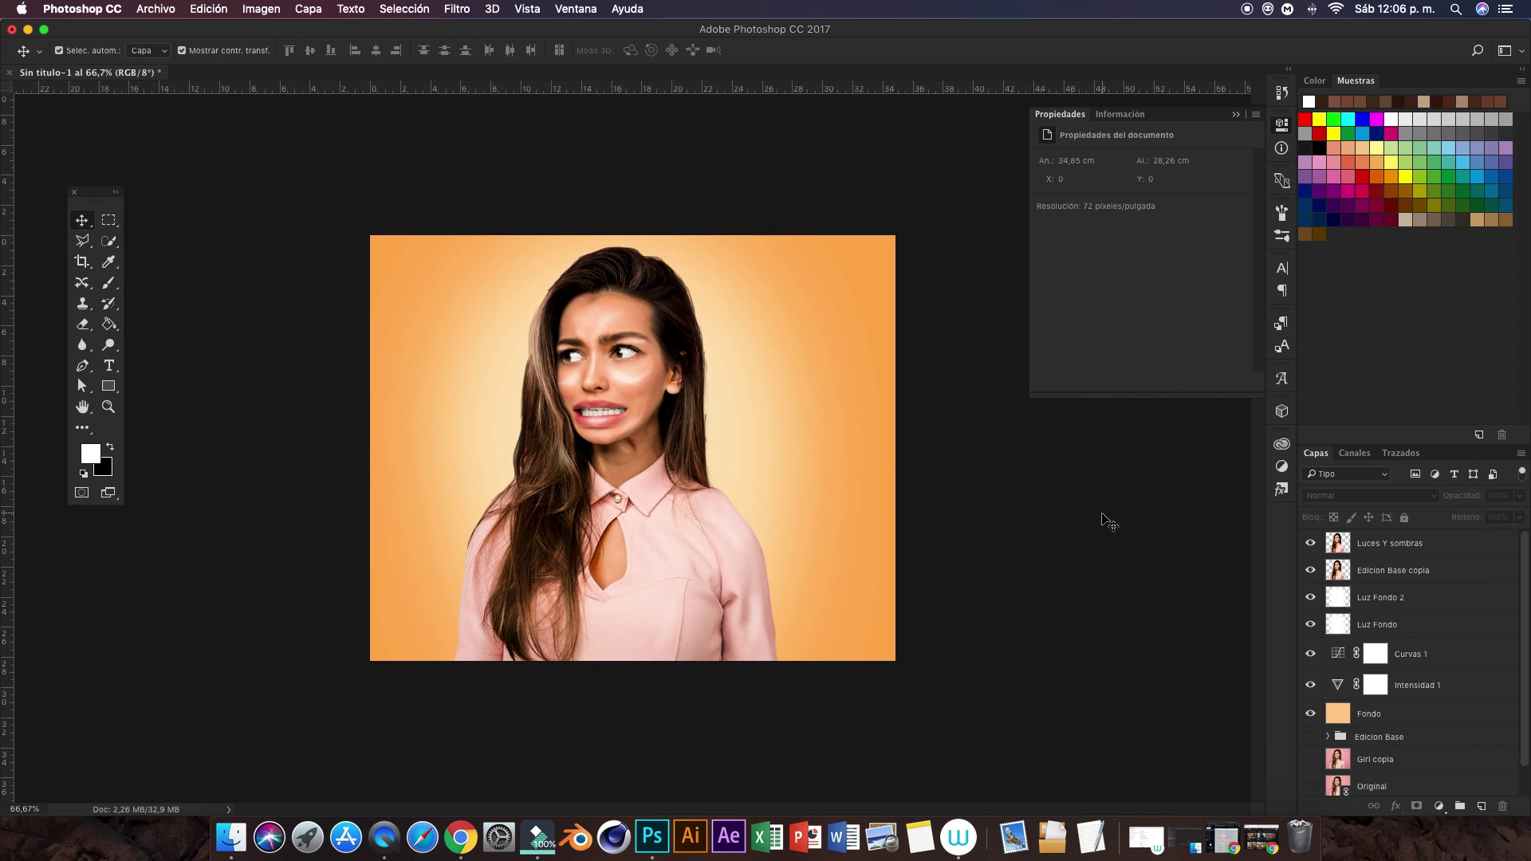
Step: Add a new top layer filled with dark brown
left_click(1385, 544)
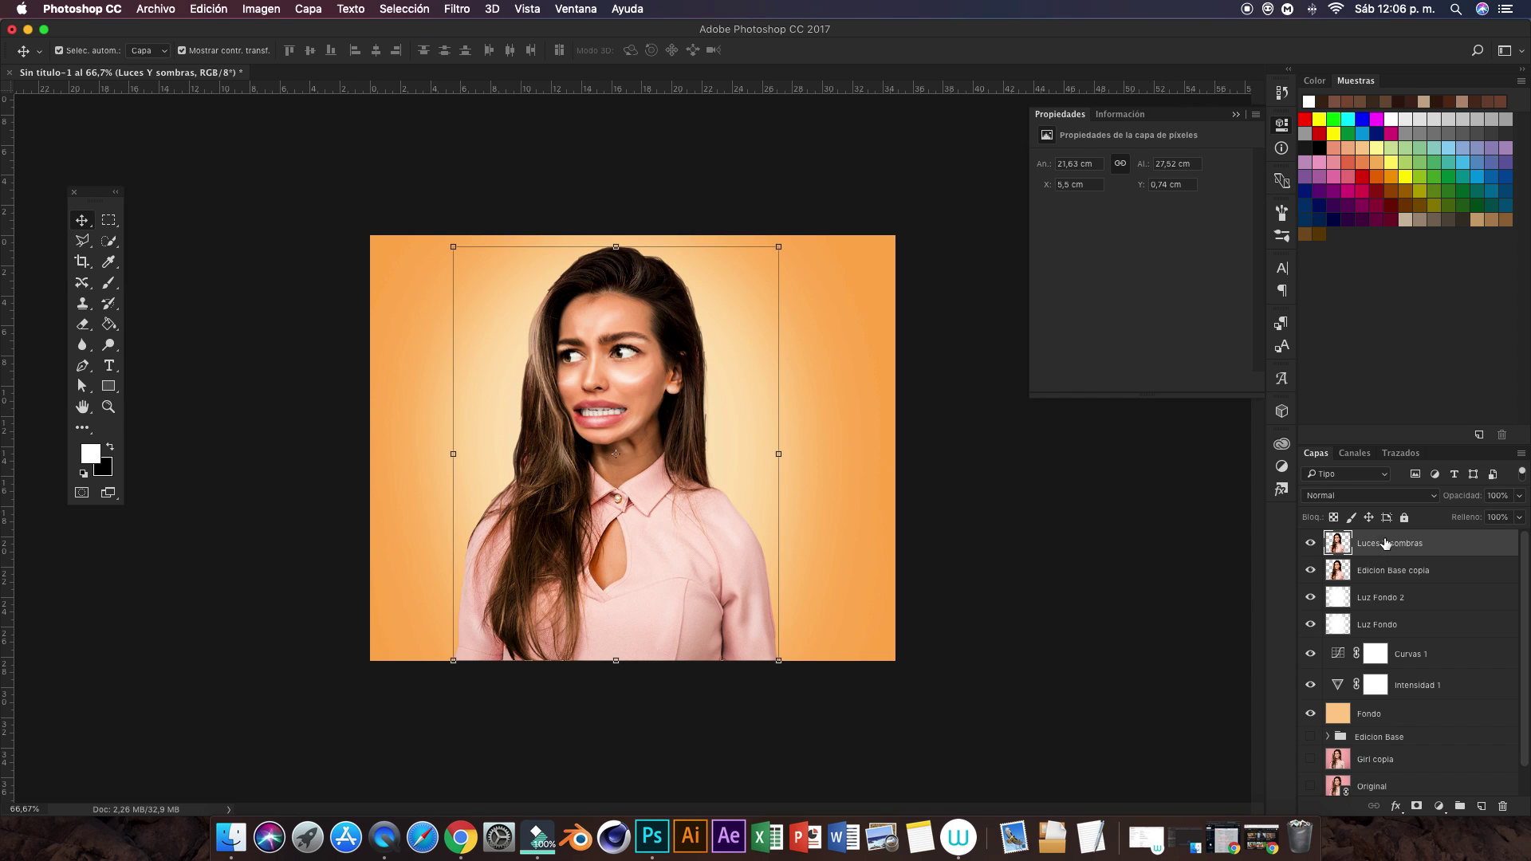
left_click(1480, 807)
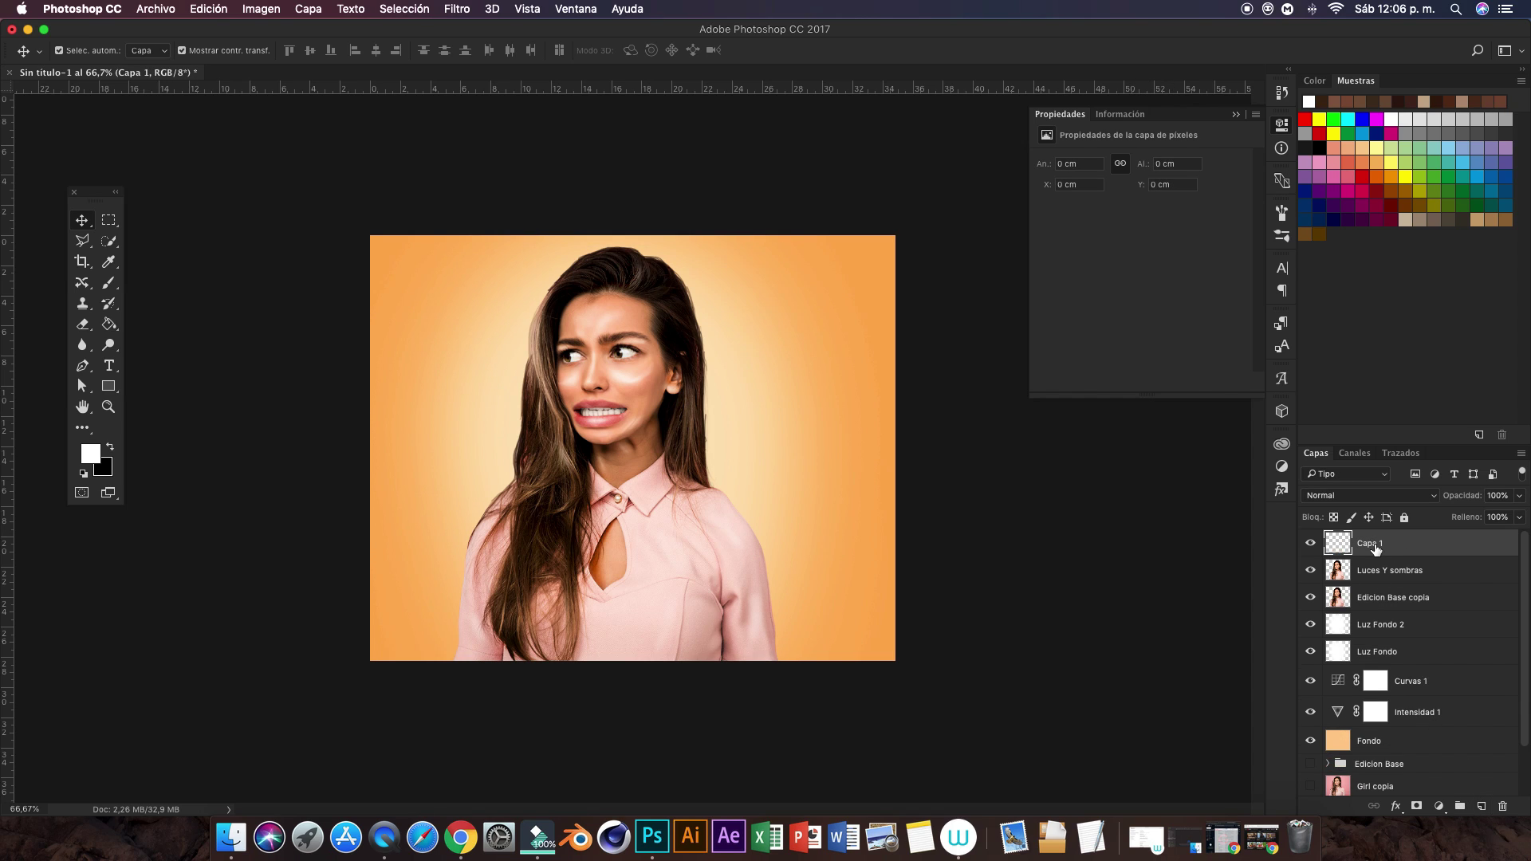
left_click(109, 325)
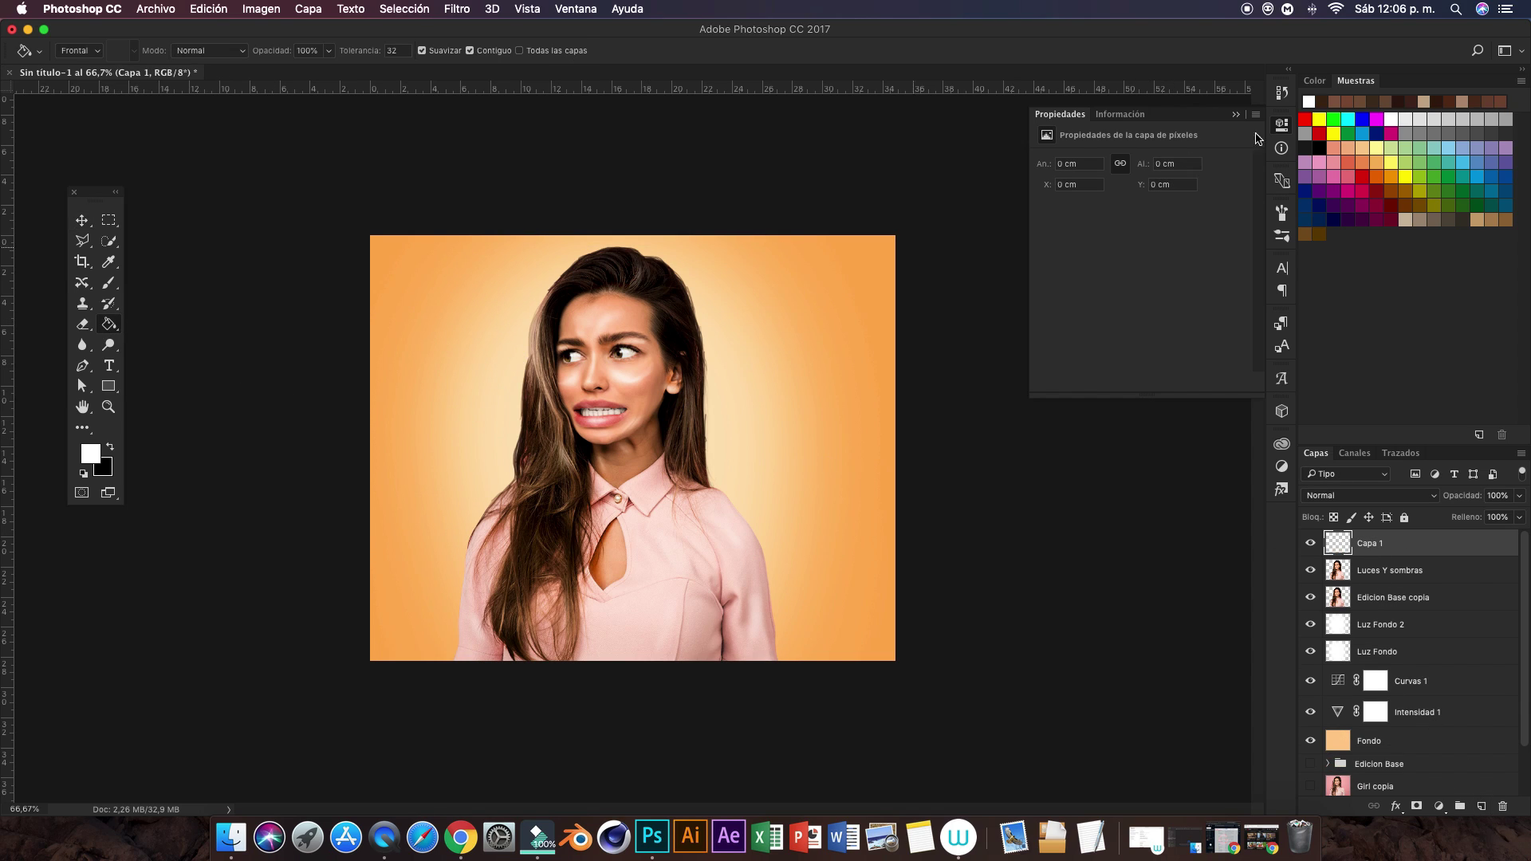
left_click(1375, 99)
left_click(802, 289)
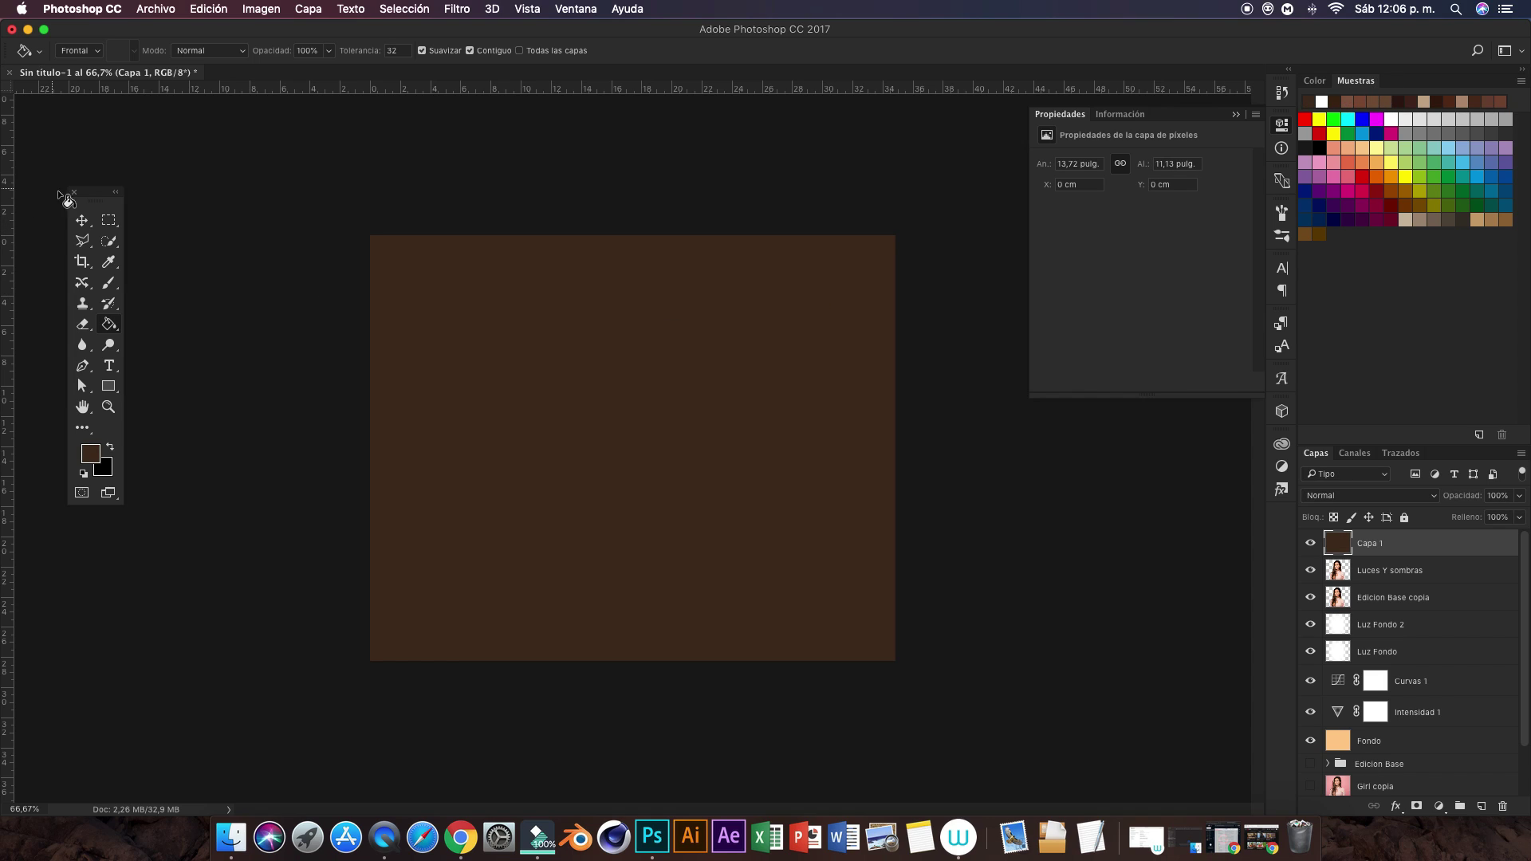
left_click(80, 220)
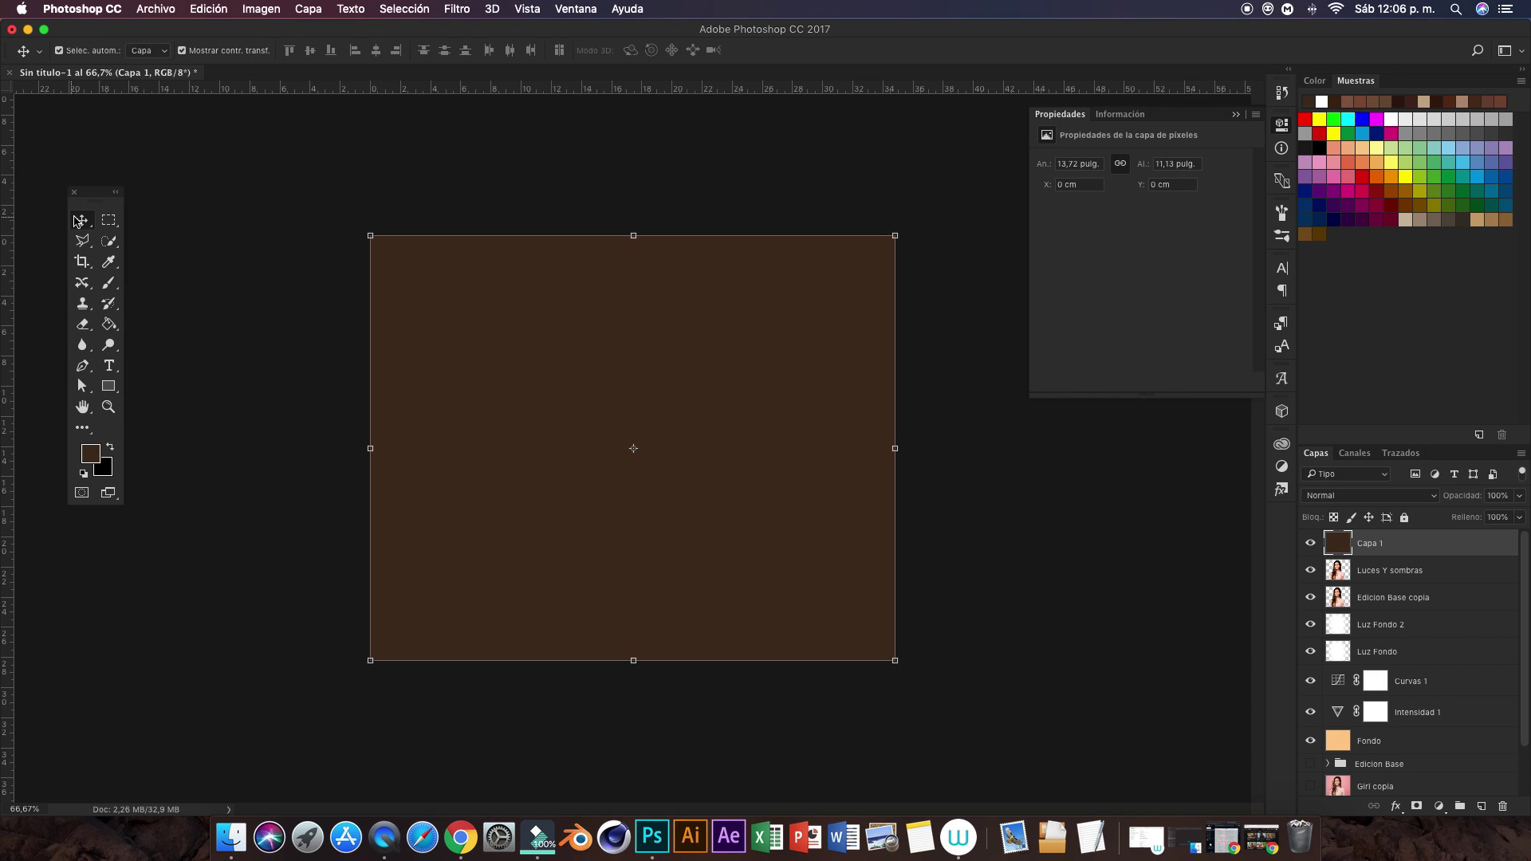
Step: Add monochromatic uniform noise at about 35% to the brown layer
left_click(456, 9)
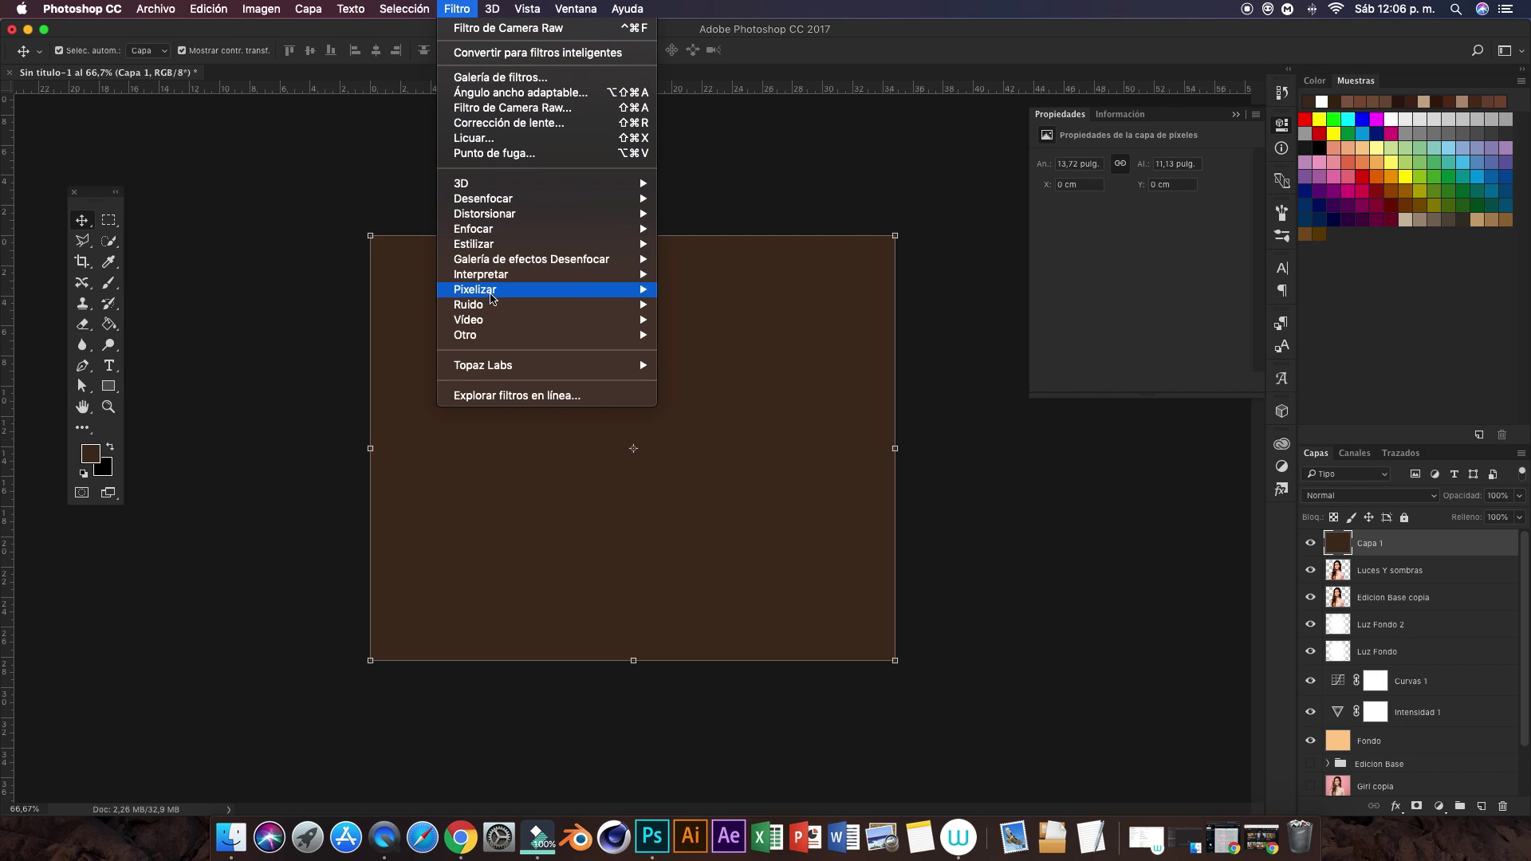
left_click(708, 305)
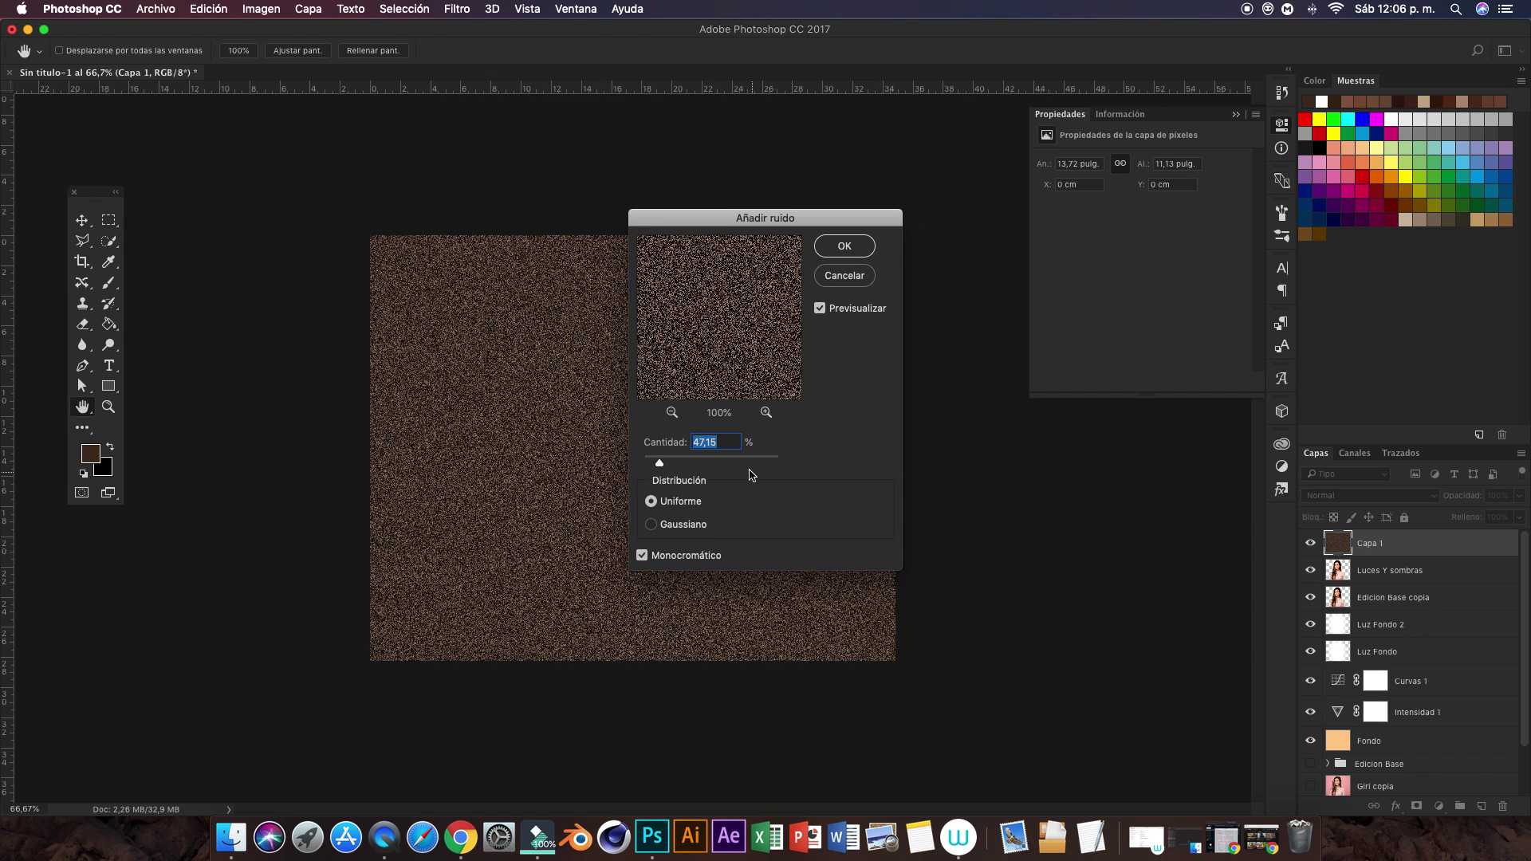
left_click(673, 458)
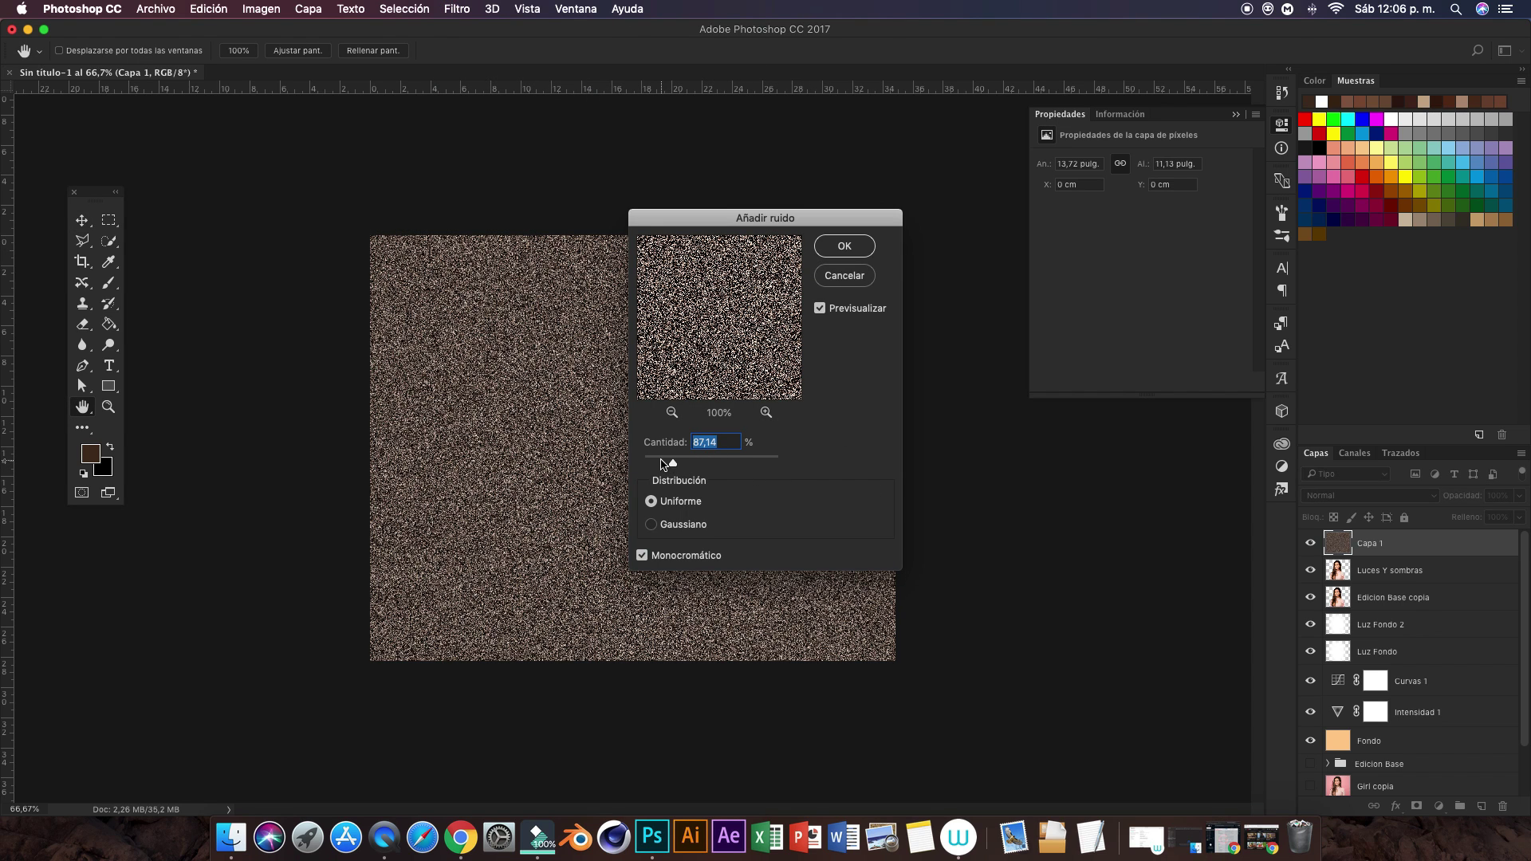
left_click(661, 462)
left_click(655, 463)
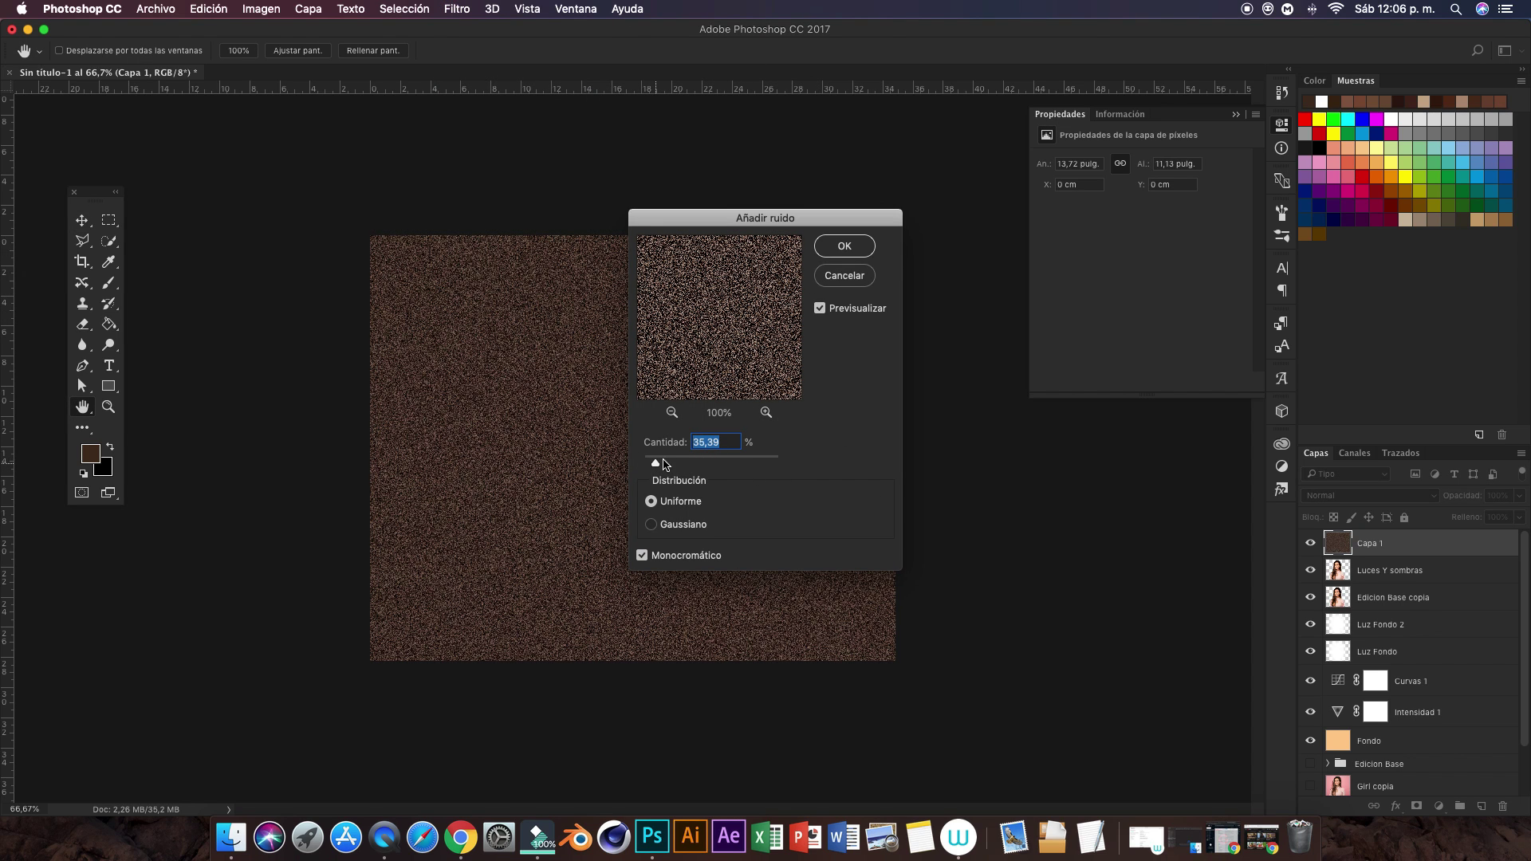
left_click(828, 256)
key("v")
left_click(1368, 495)
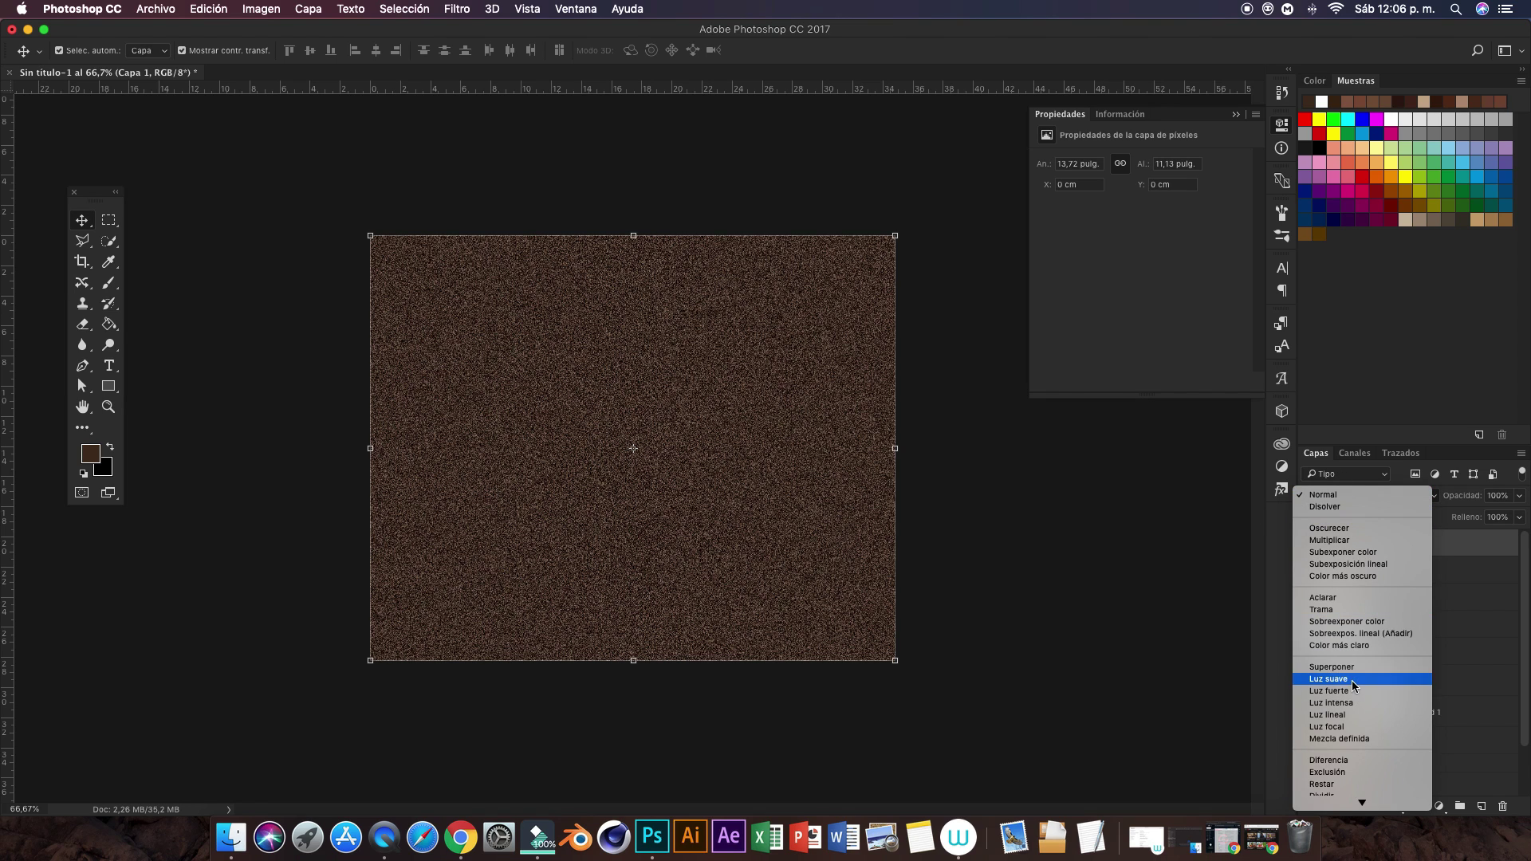
Step: Blend the noise layer as Luz suave at 21% opacity and rename it Ruido
left_click(1353, 679)
left_click(1519, 495)
left_click_drag(1519, 514, 1461, 517)
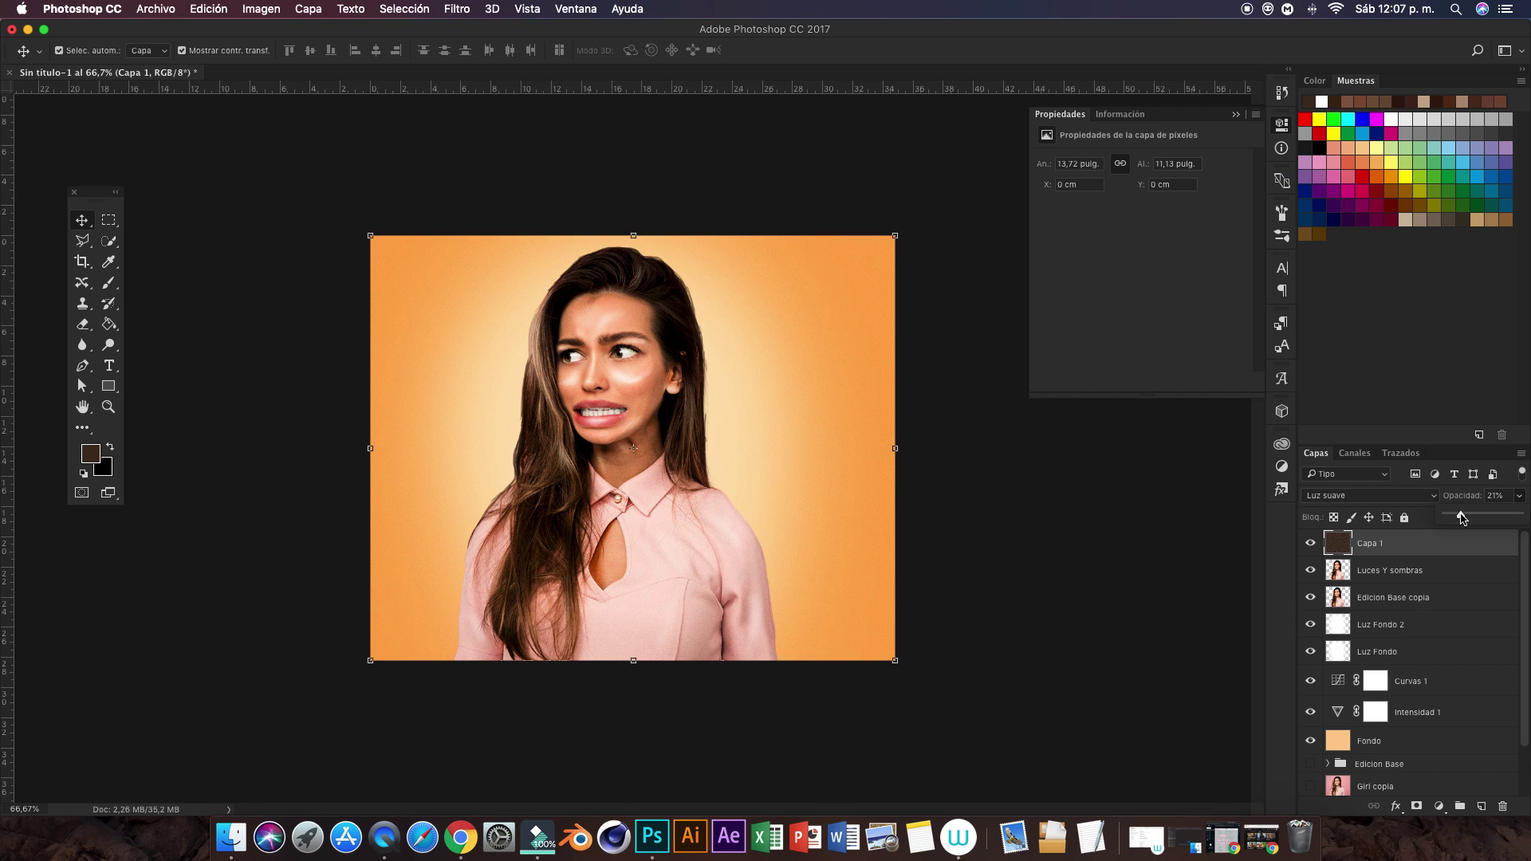
left_click(1449, 544)
double_click(1366, 550)
type("Ruido")
key("Return")
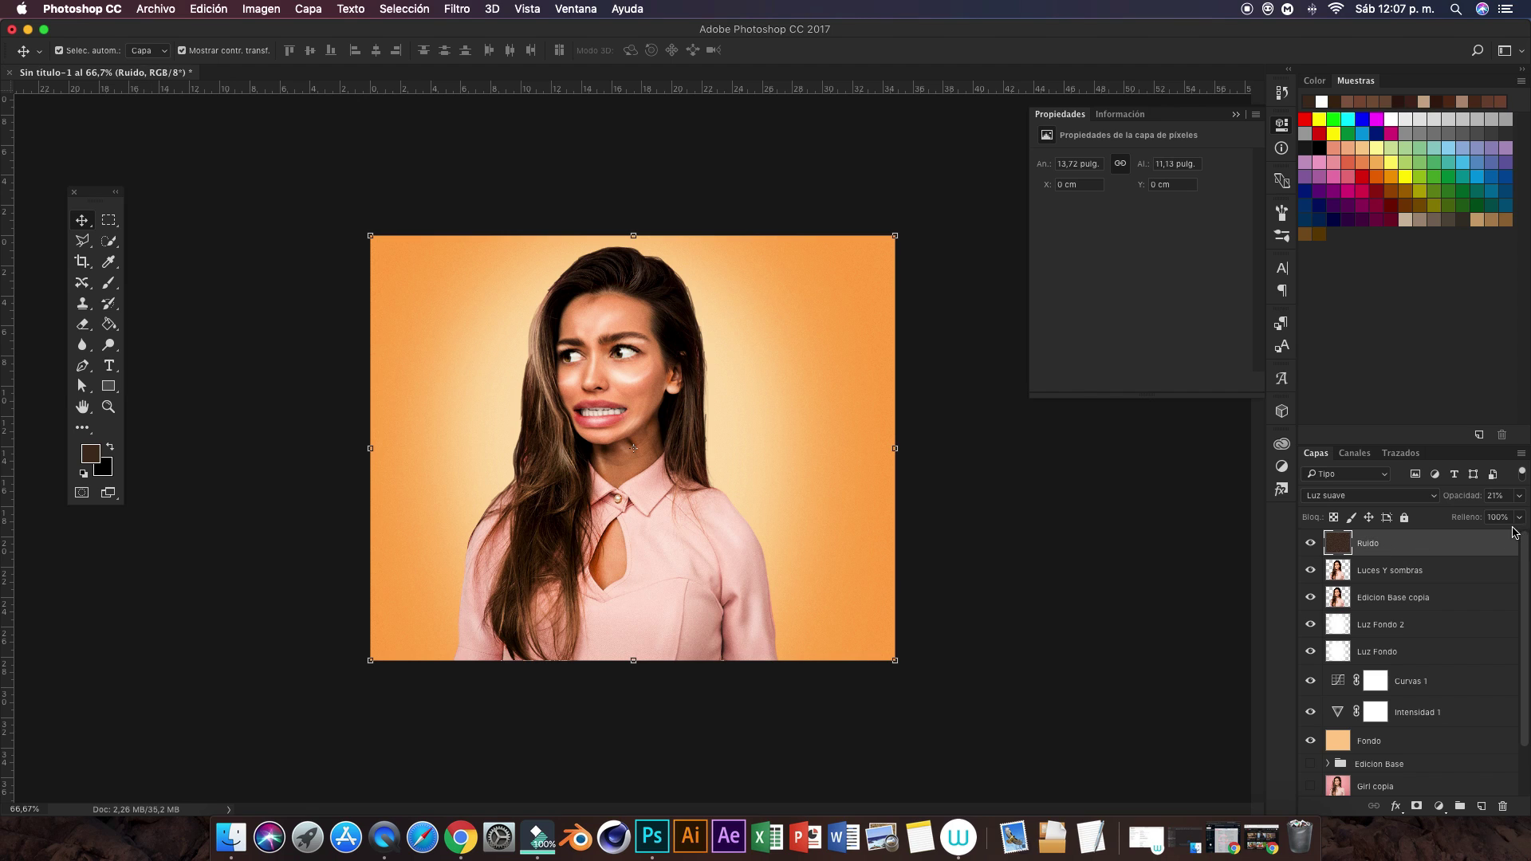
Step: Switch Ruido to Superponer blending and reduce its fill to 46%
left_click(1378, 495)
left_click(1345, 484)
left_click(1519, 517)
left_click_drag(1518, 535, 1507, 540)
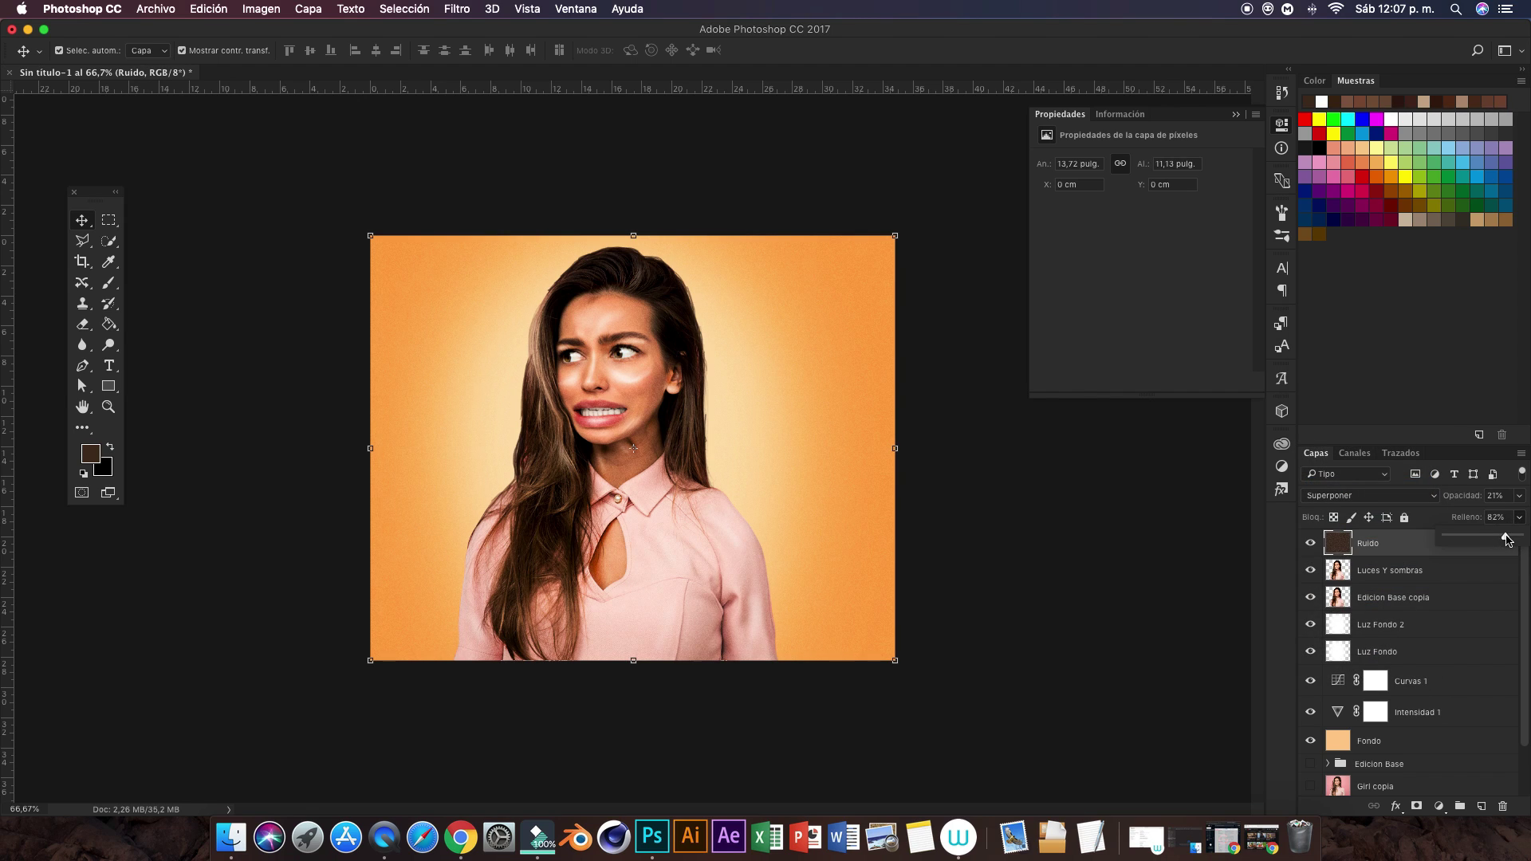
left_click(1520, 496)
left_click(1519, 517)
left_click_drag(1506, 536, 1480, 539)
key("super+plus")
key("super+plus")
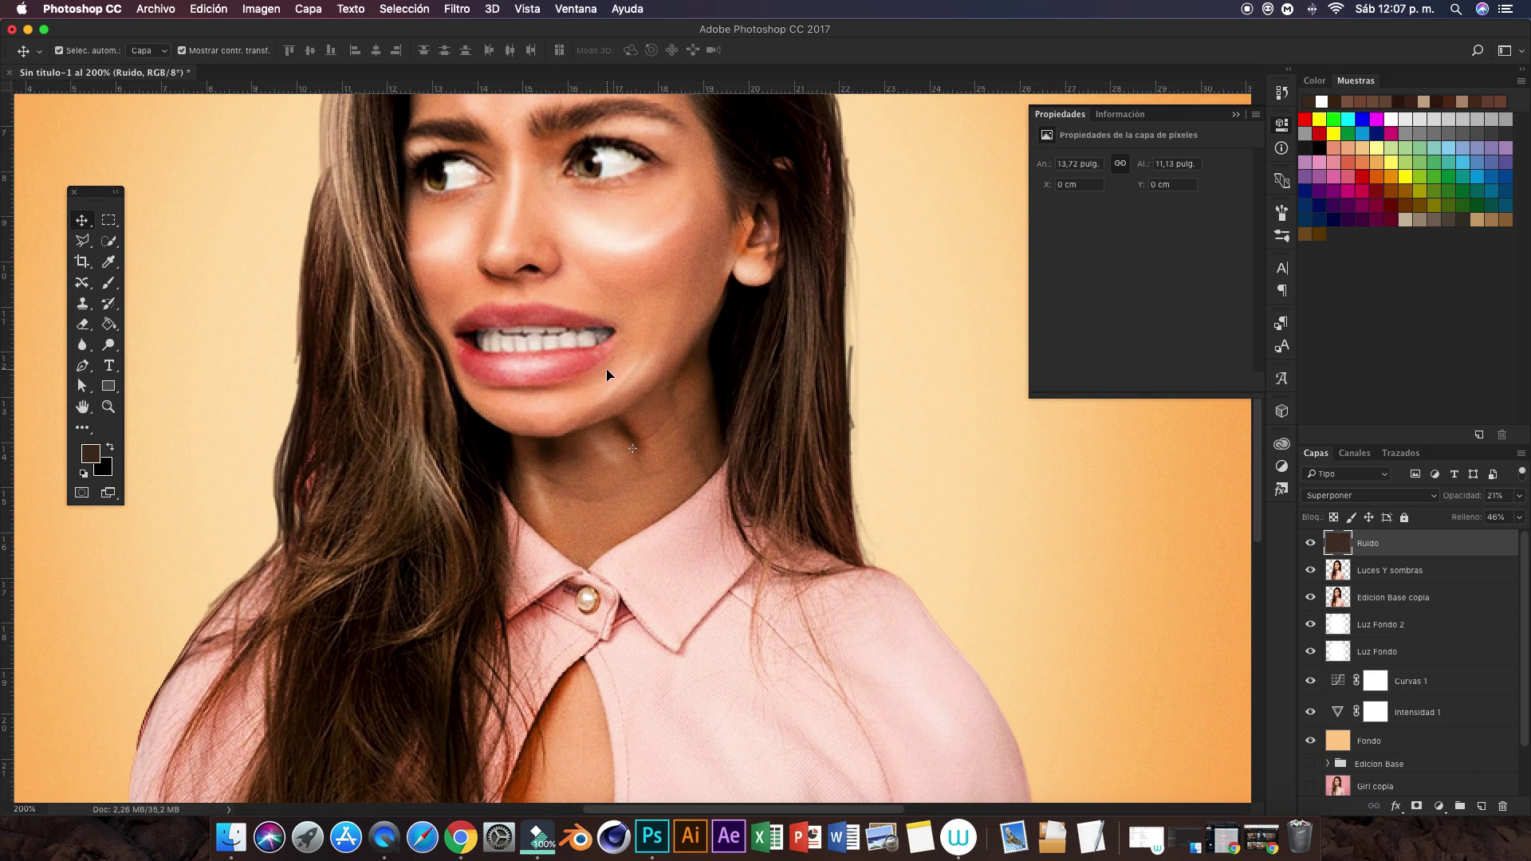
key("super+minus")
key("super+minus")
left_click(1013, 445)
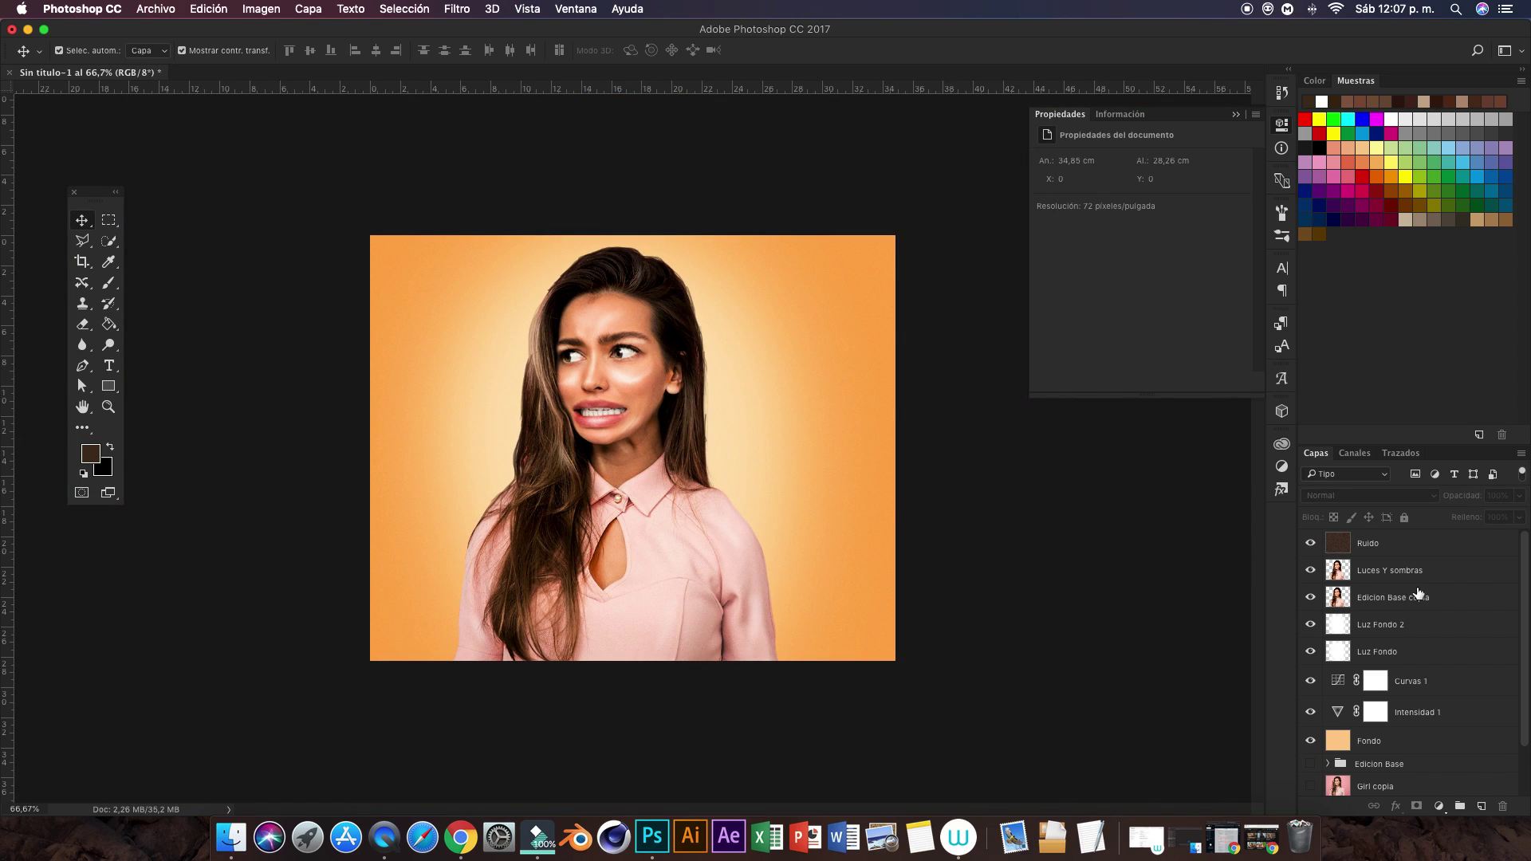
Step: Merge copies of Luces Y sombras and Edicion Base copia into a layer named Semi Tono
left_click(1388, 543)
left_click(1394, 571)
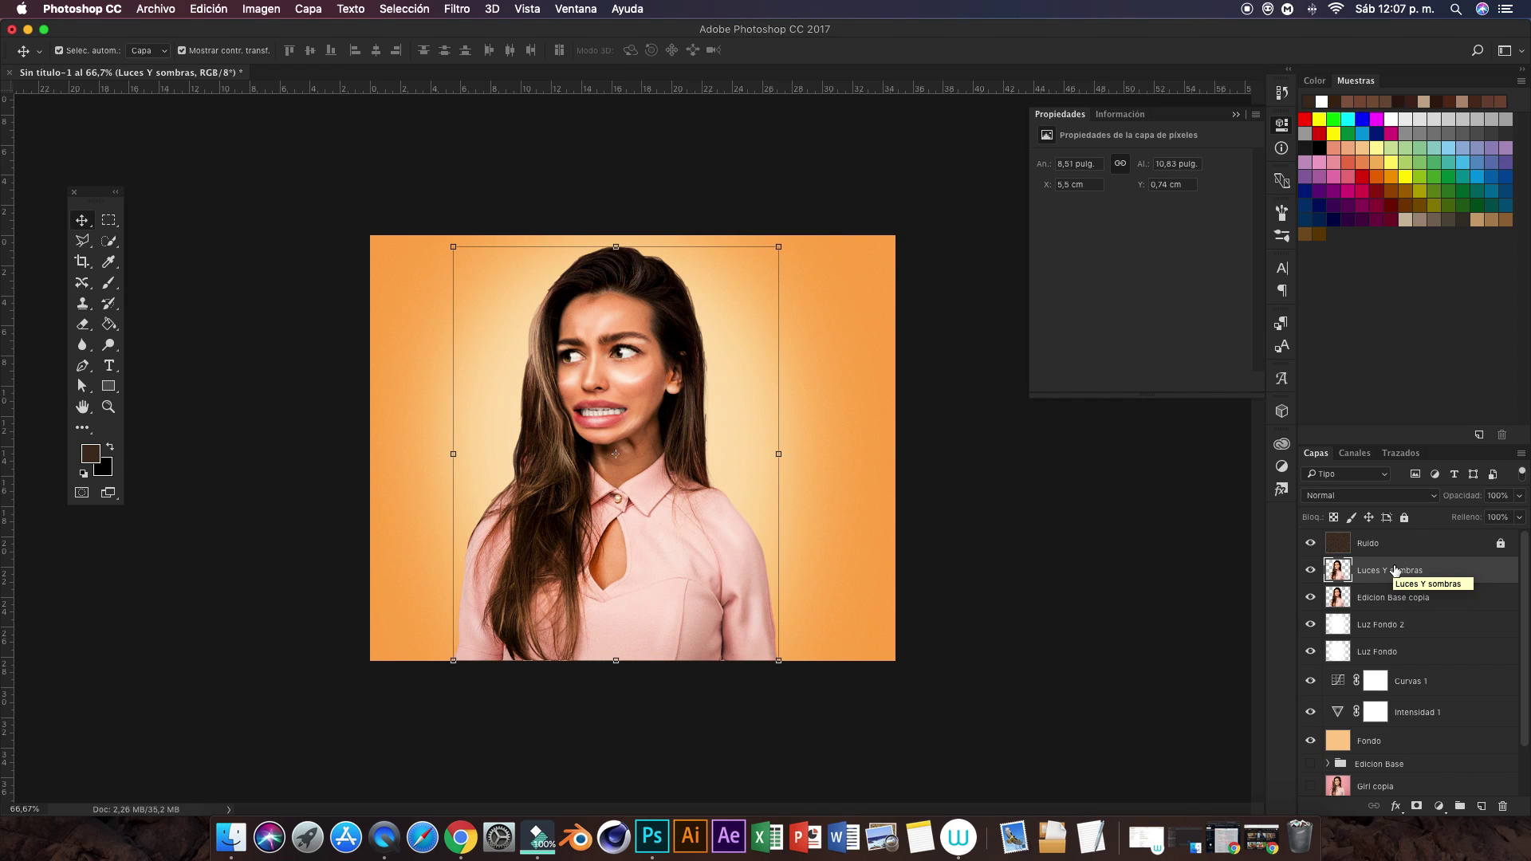
left_click(1393, 598, "shift")
key("ctrl+j")
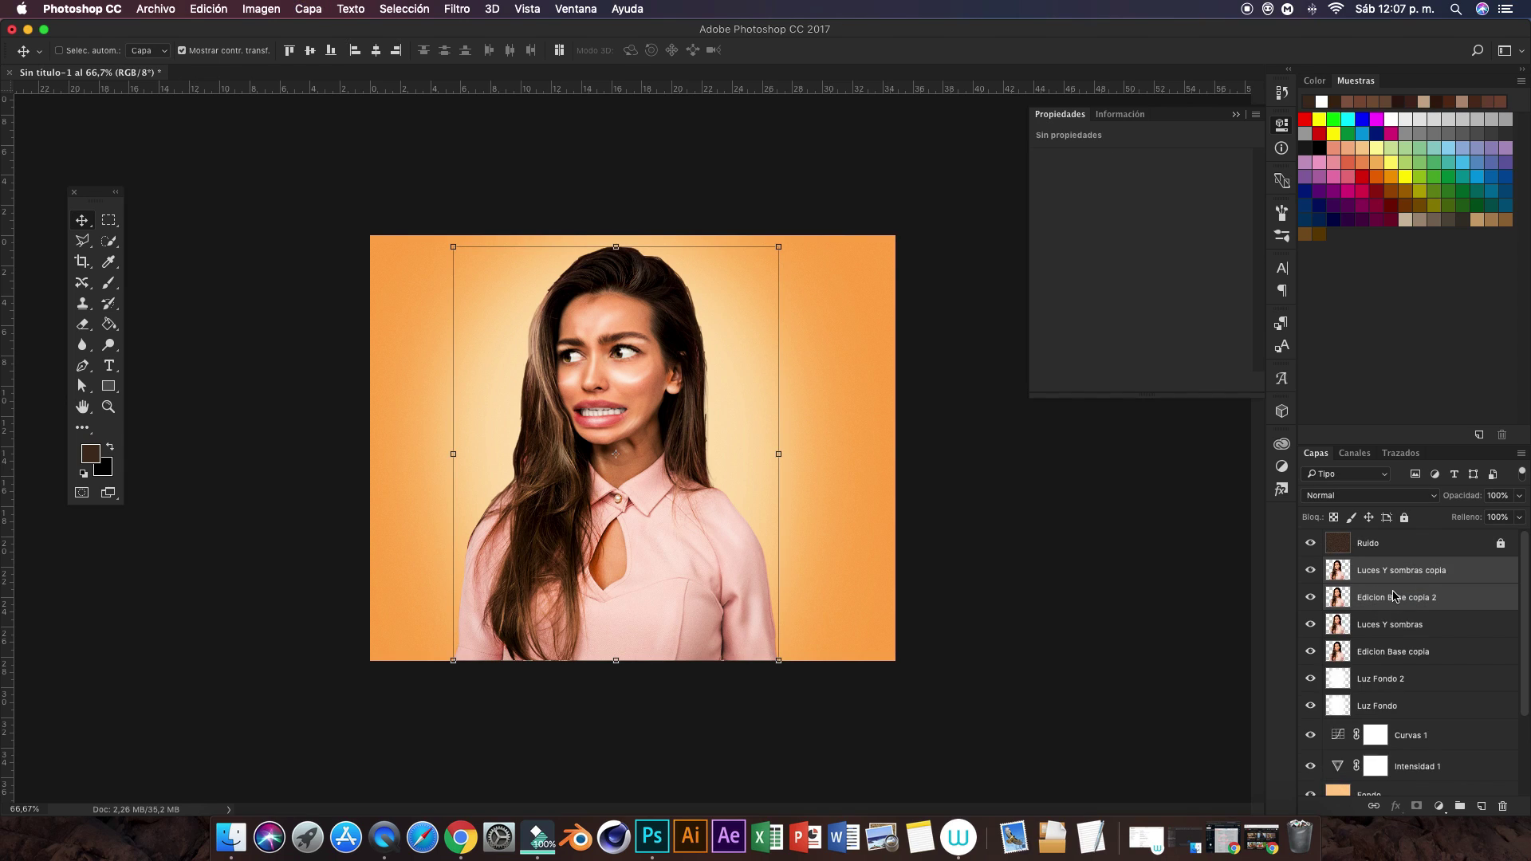
right_click(1408, 604)
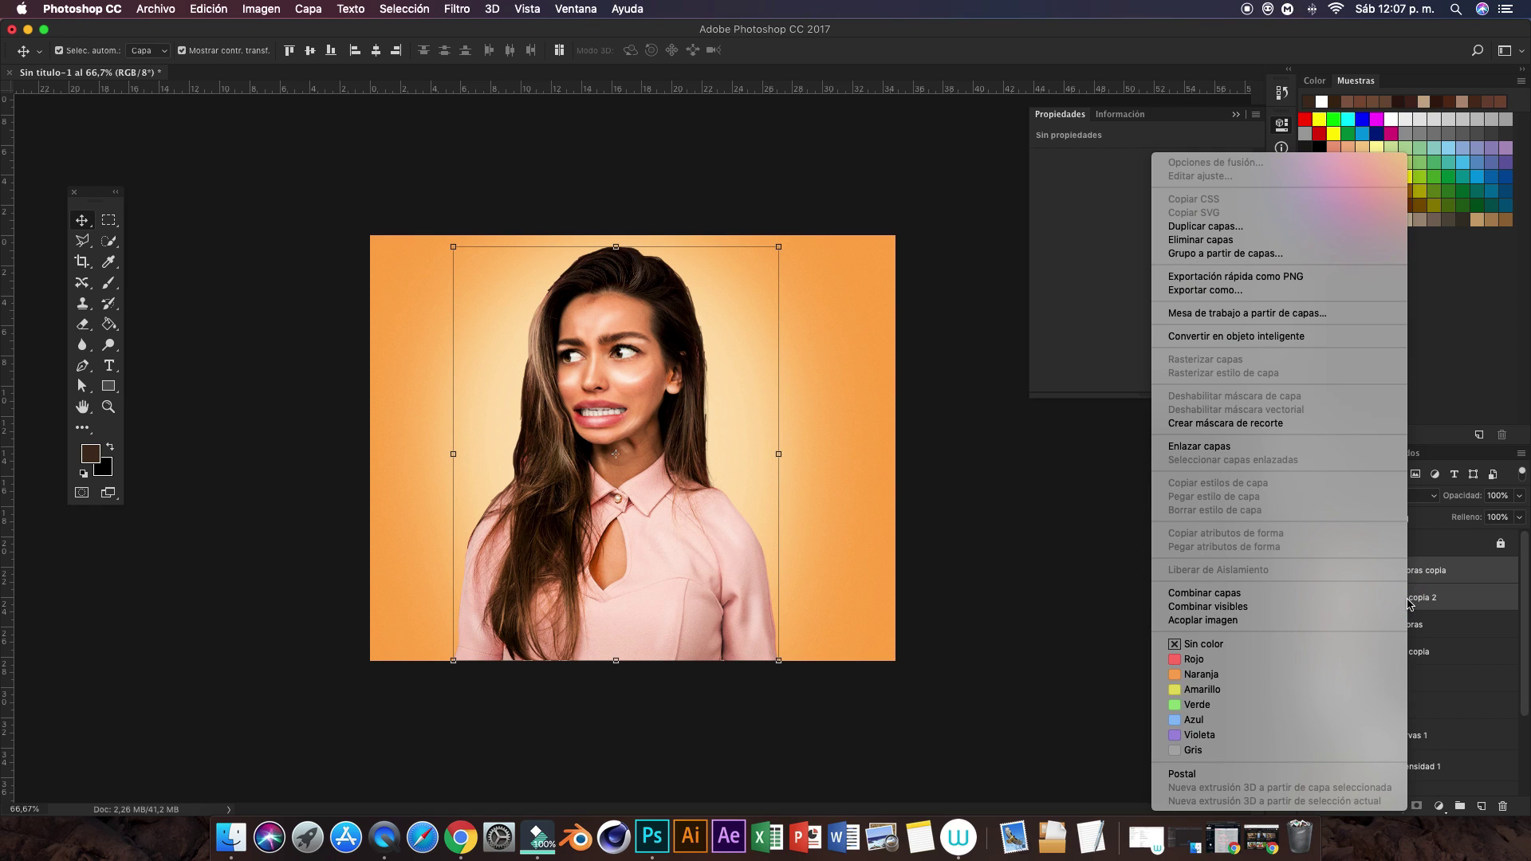
left_click(1368, 588)
double_click(1392, 570)
key("BackSpace")
type("Semi To")
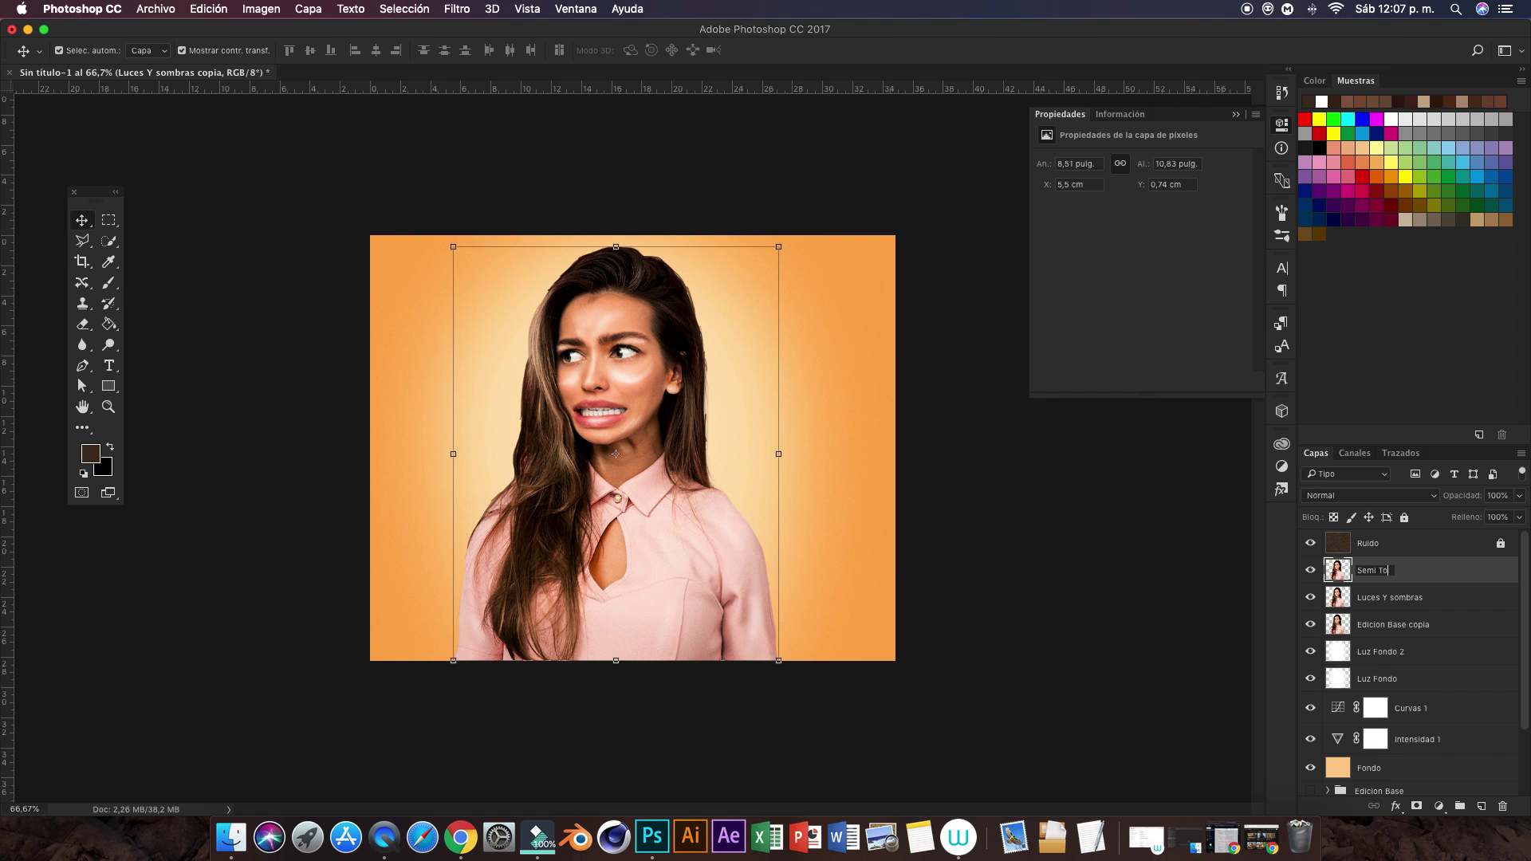
type("no")
key("Return")
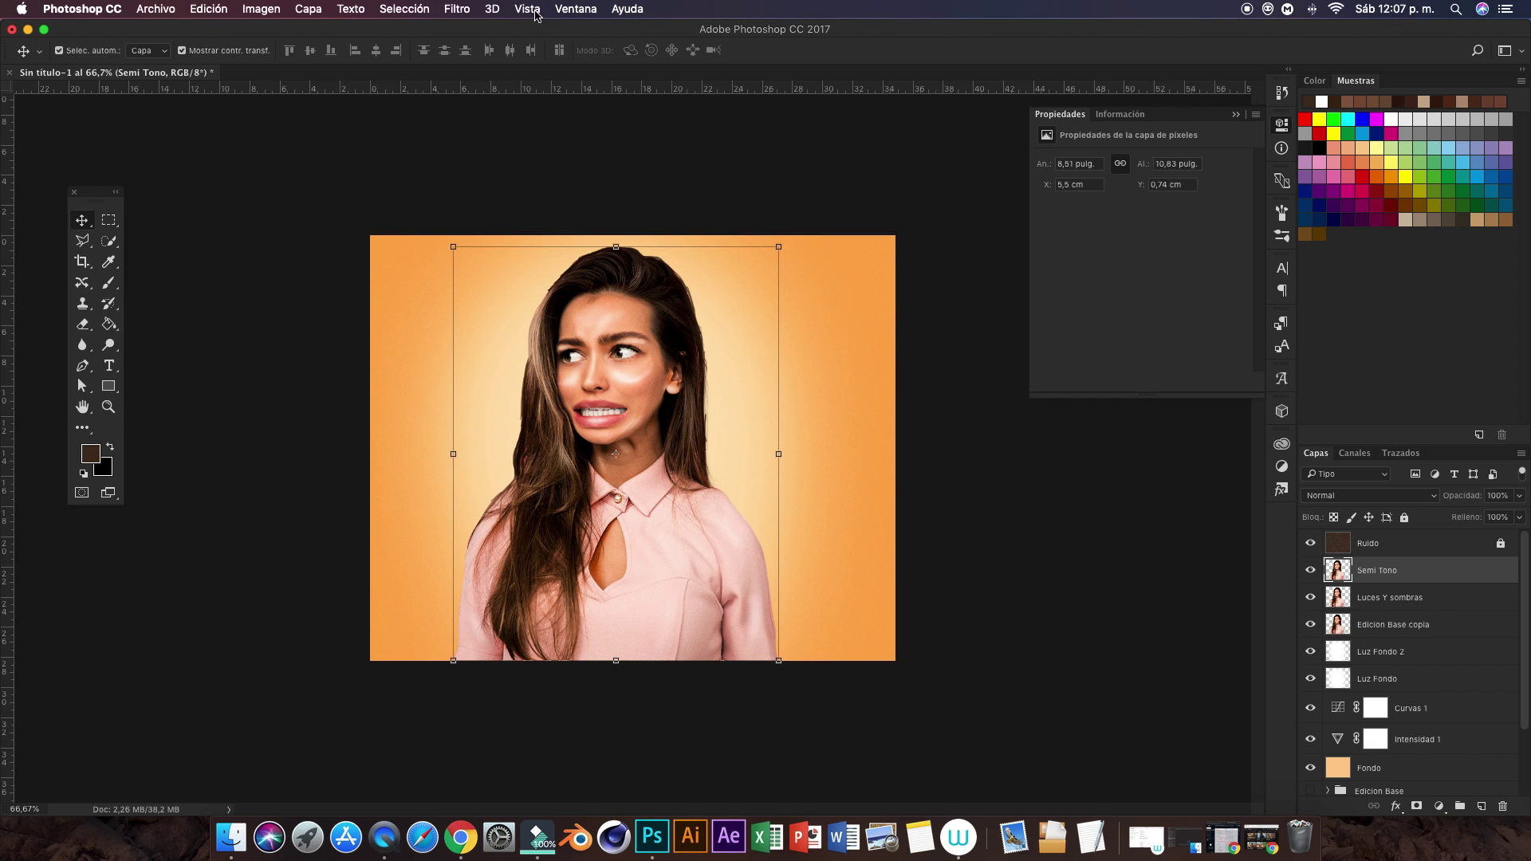
Step: Apply the Filter Gallery's Modelo de semitono halftone pattern to Semi Tono
left_click(457, 9)
left_click(502, 76)
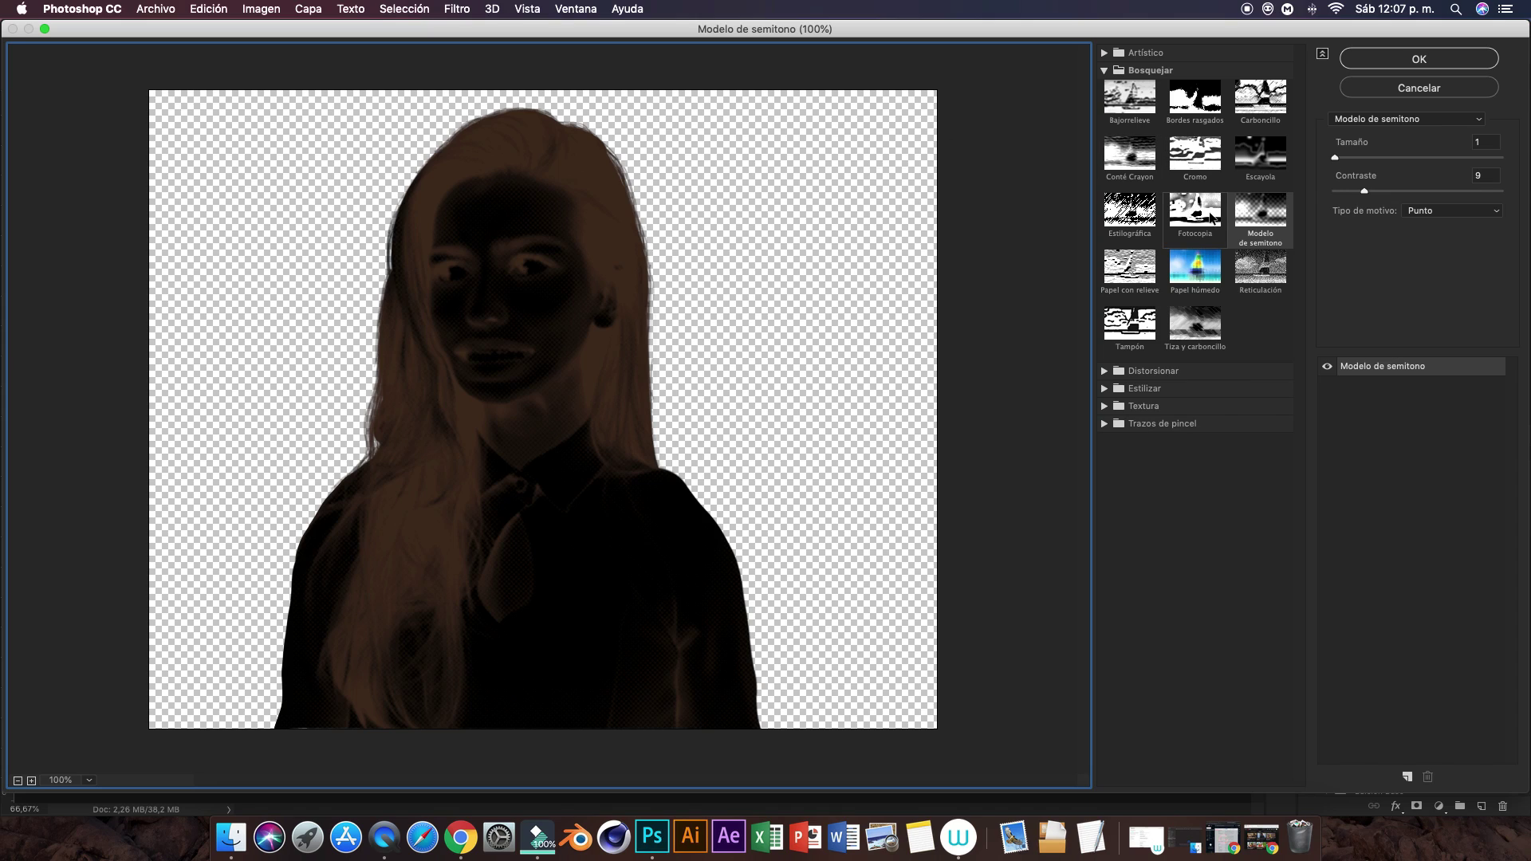
left_click(1250, 235)
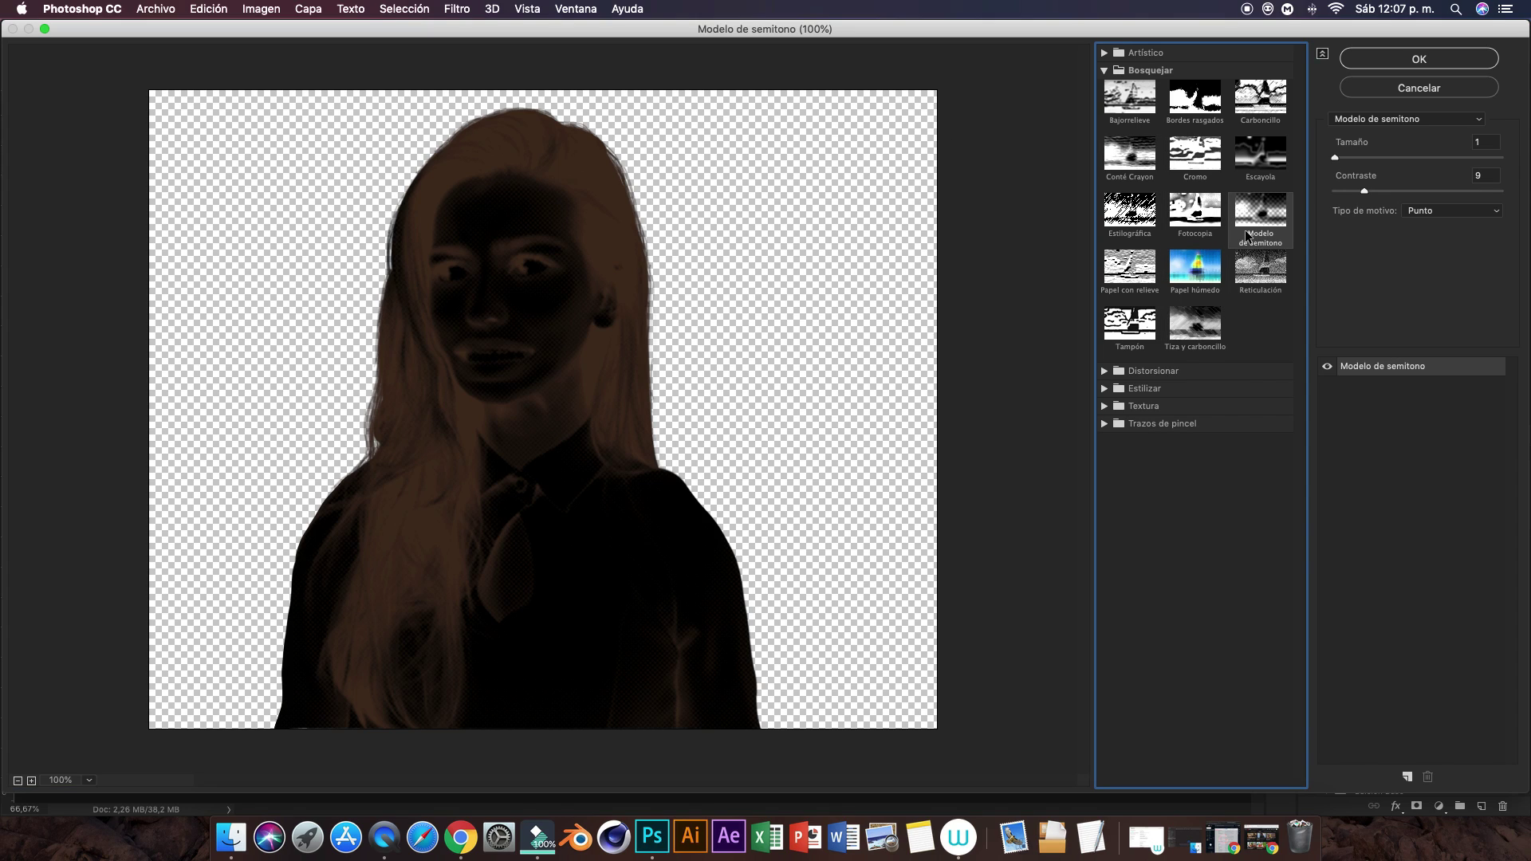
left_click(1361, 58)
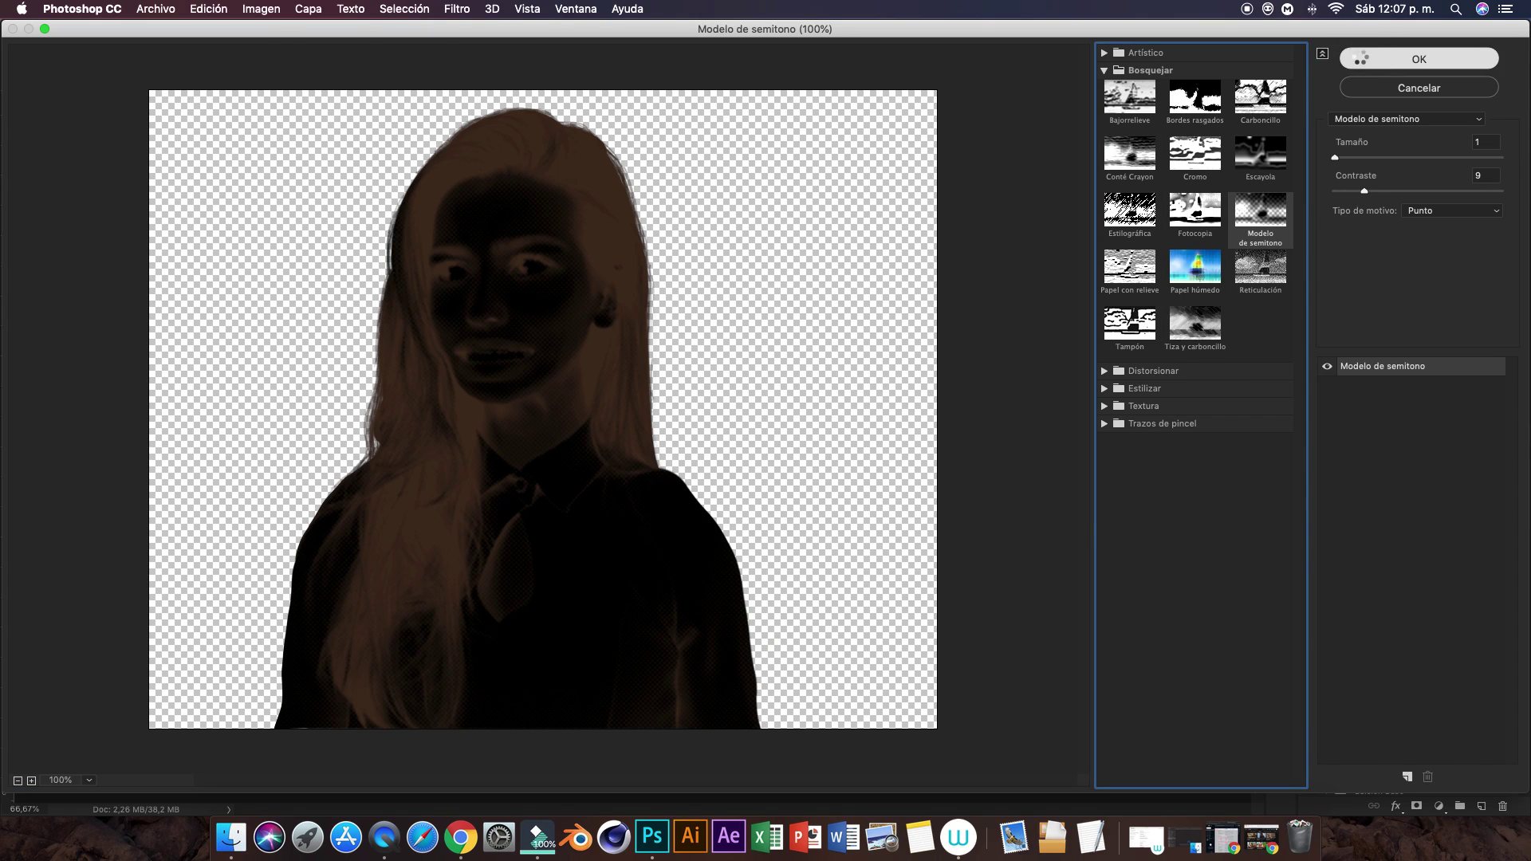
Step: Blend Semi Tono as Luz suave at 46% opacity and 54% fill
left_click(1363, 494)
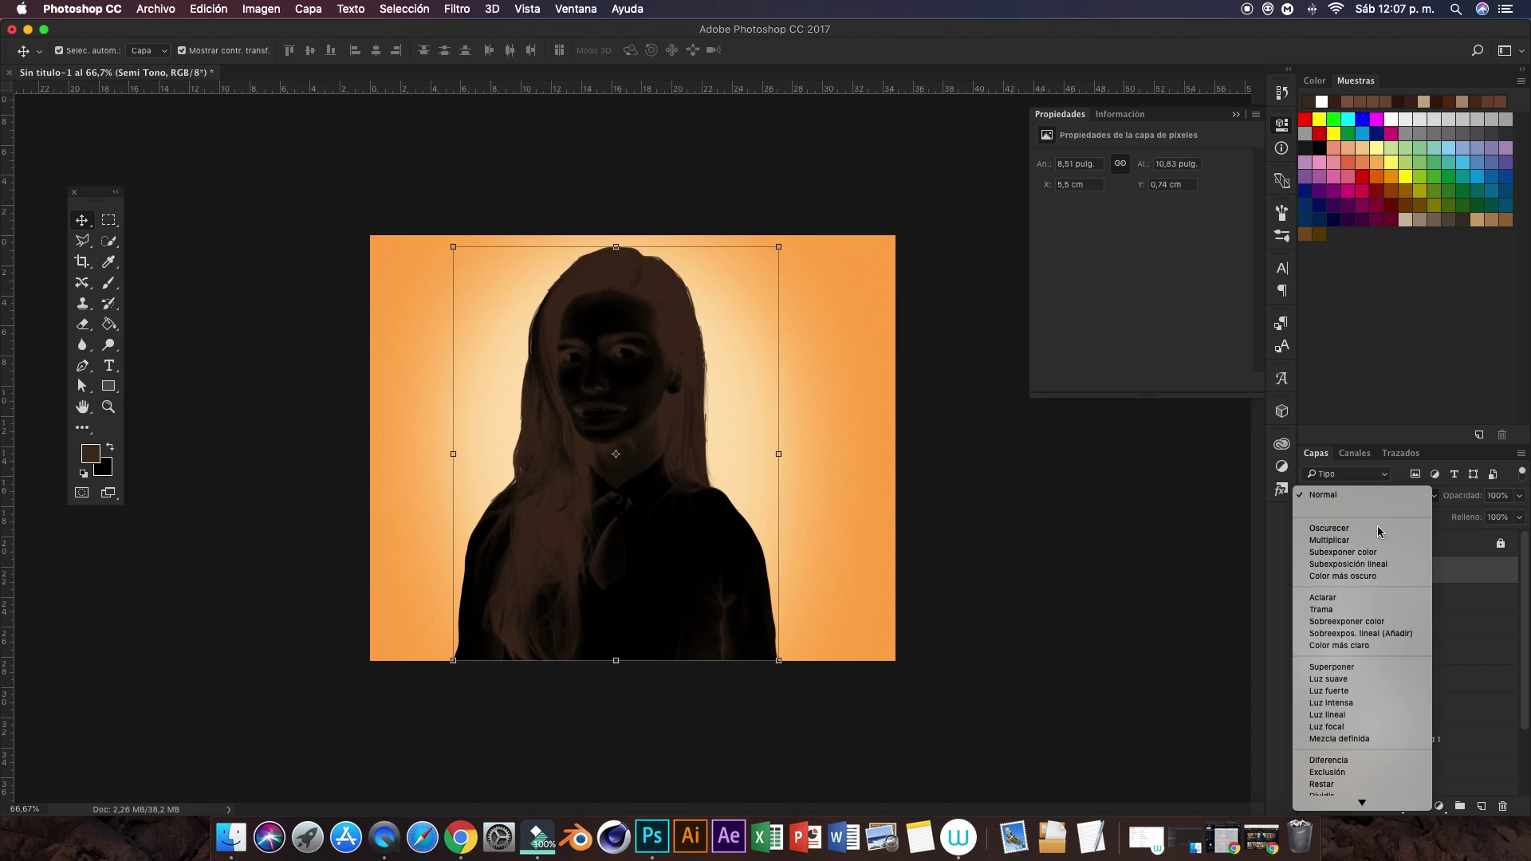
left_click(1337, 679)
left_click(1519, 495)
left_click_drag(1519, 513, 1485, 516)
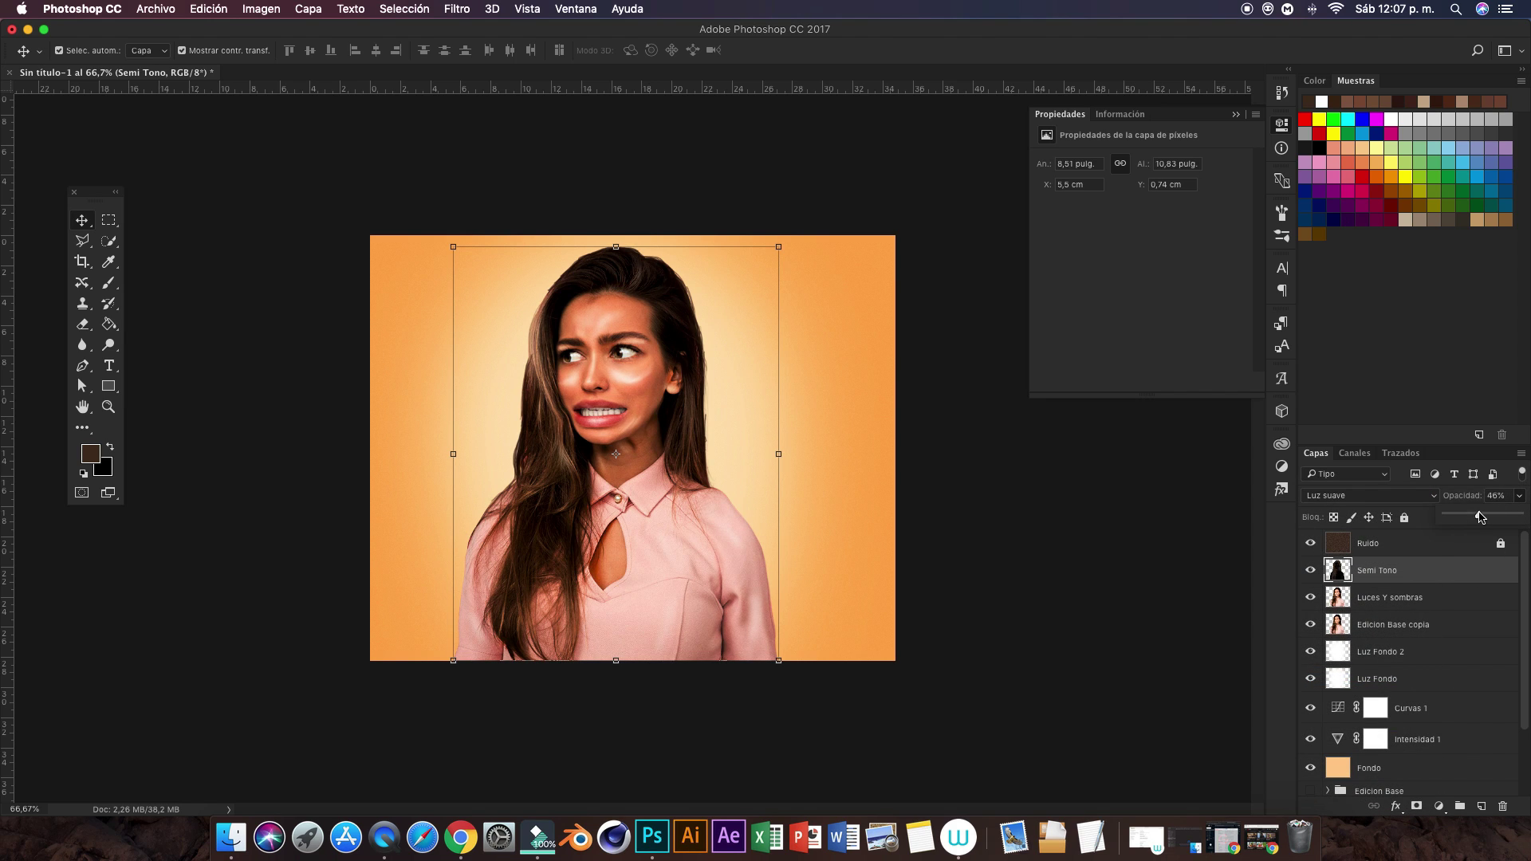
left_click(1519, 517)
left_click_drag(1518, 535, 1486, 540)
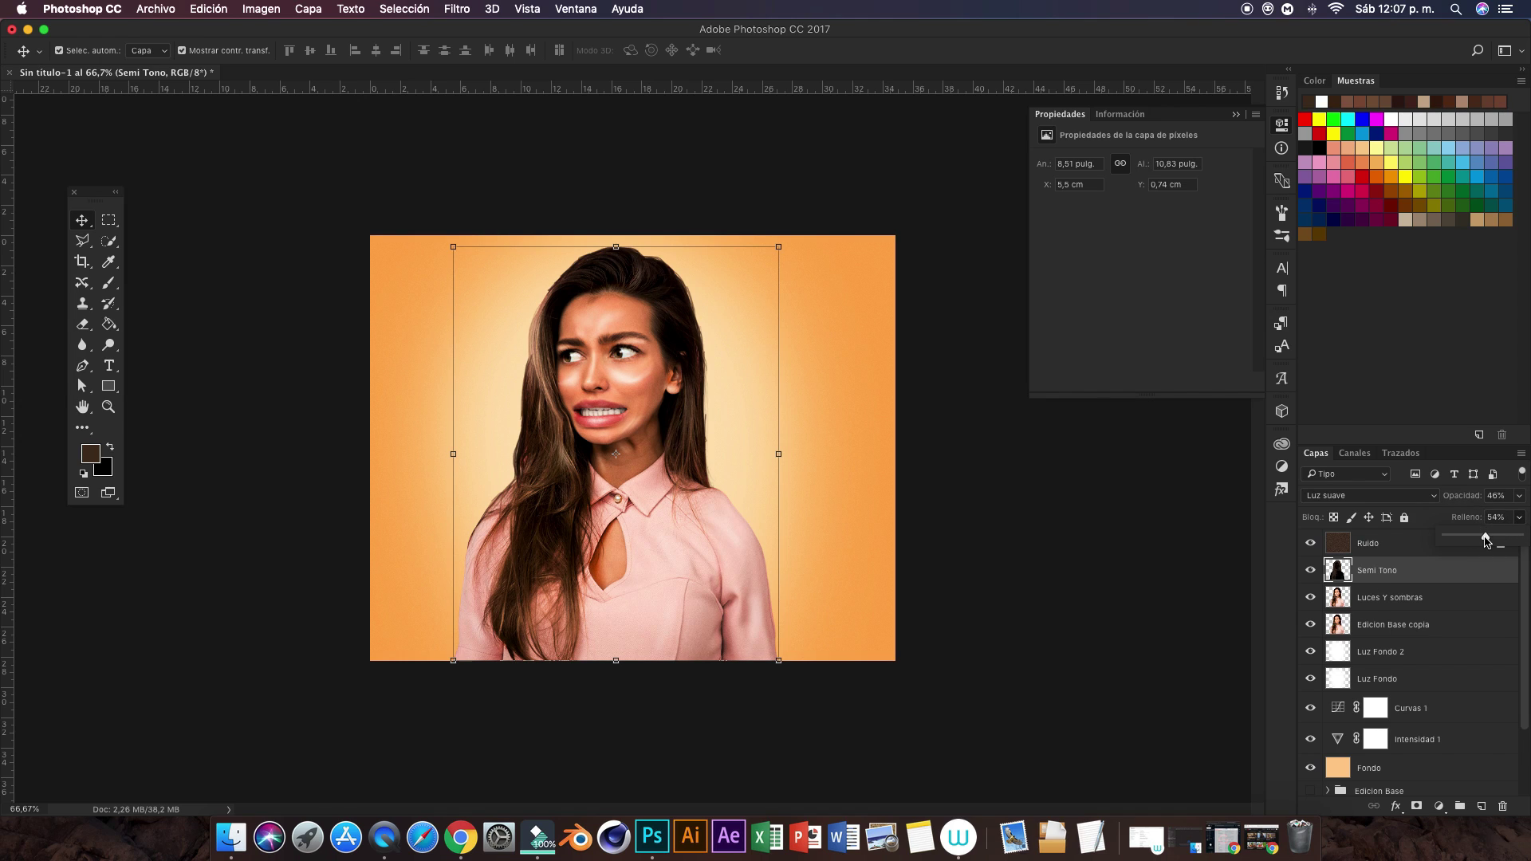
left_click(1140, 522)
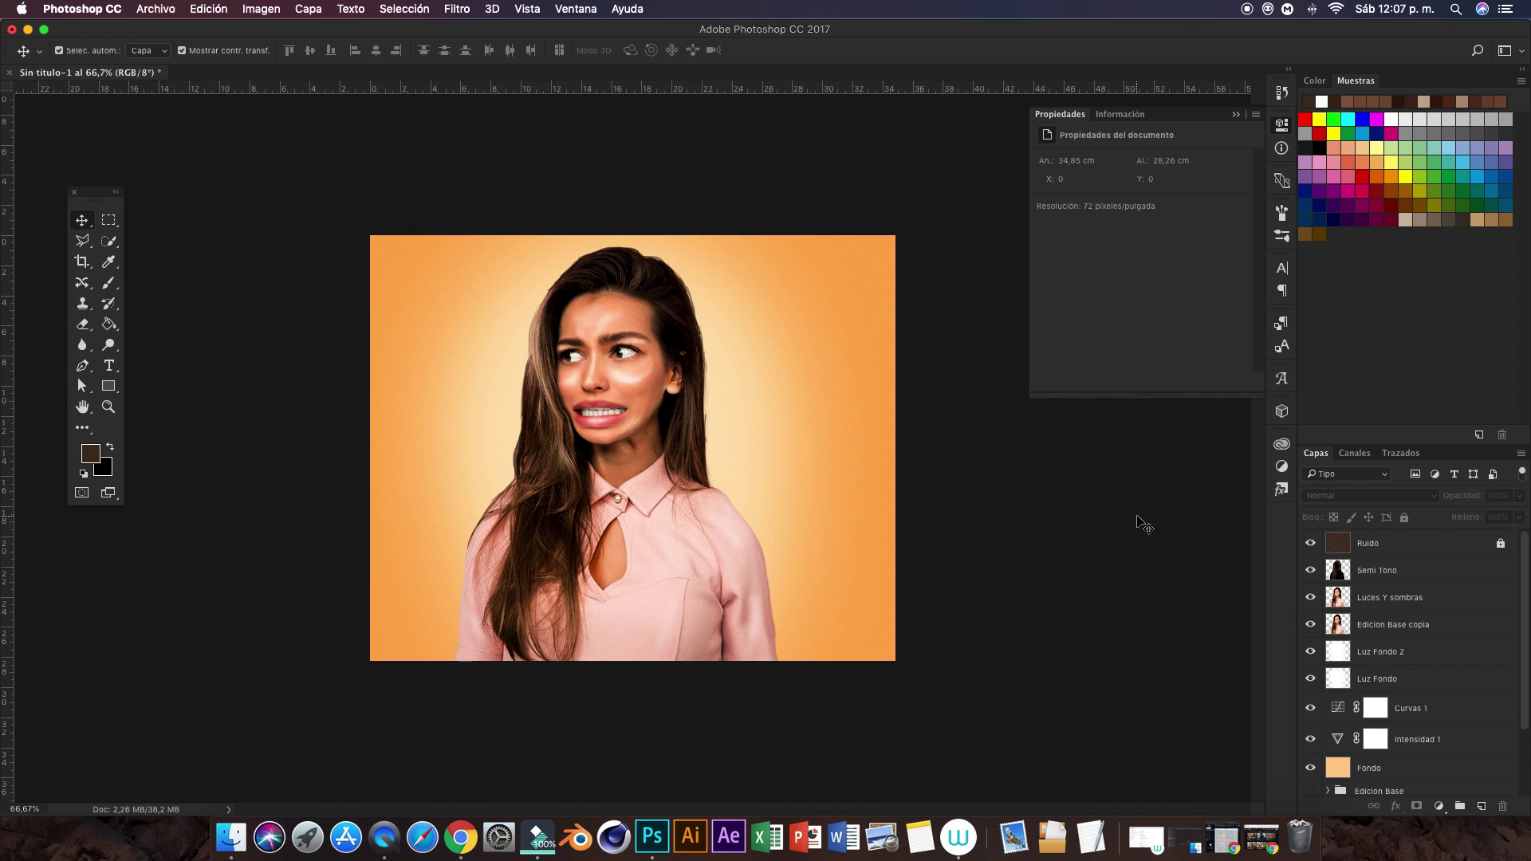
Step: Add a Brillo/contraste layer above Semi Tono with brightness 5, contrast 0
left_click(1373, 571)
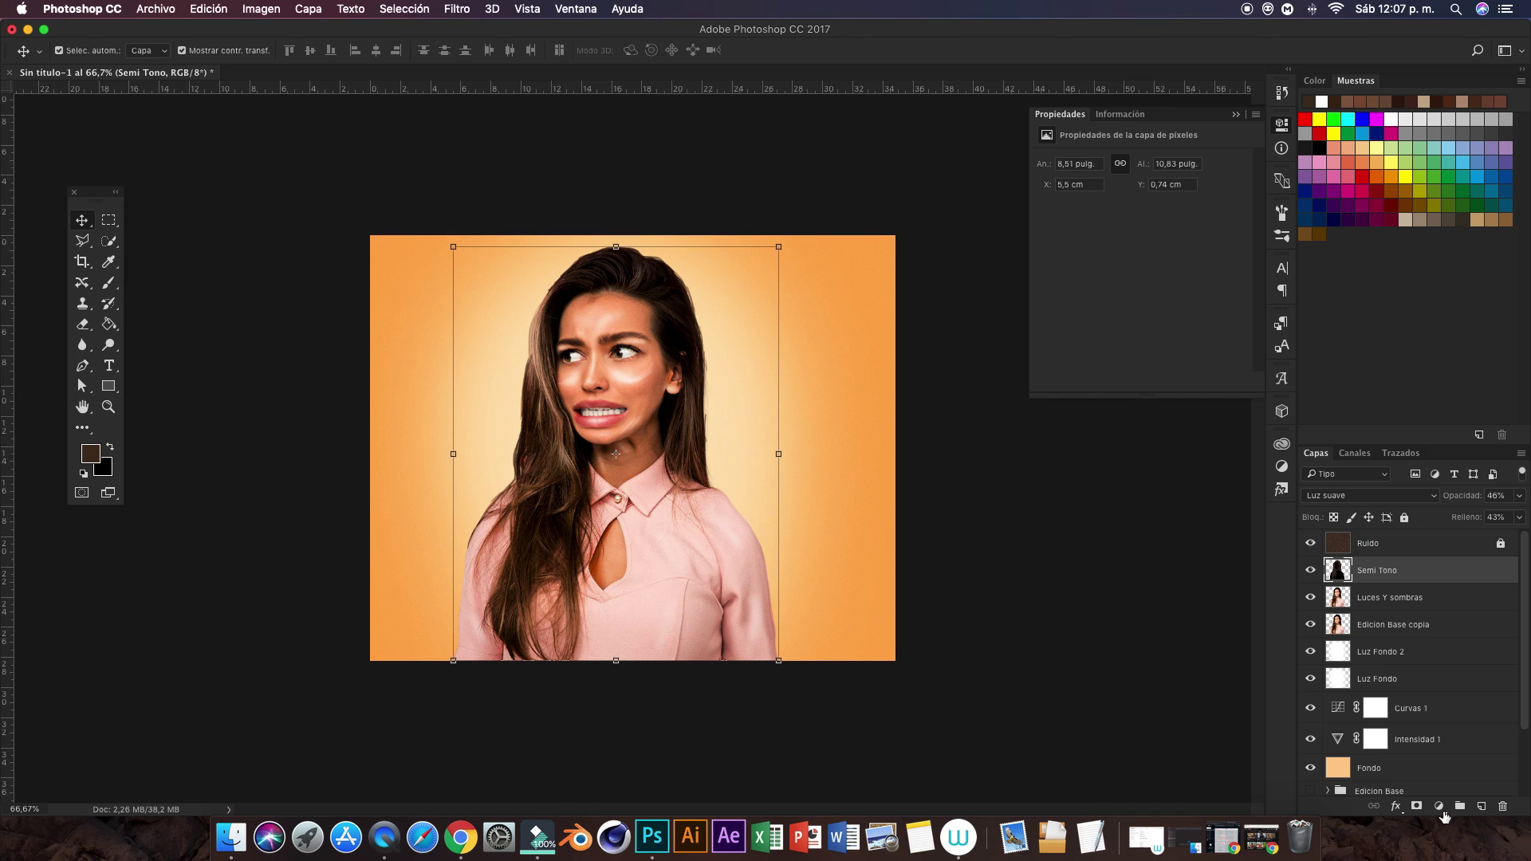
left_click(1440, 808)
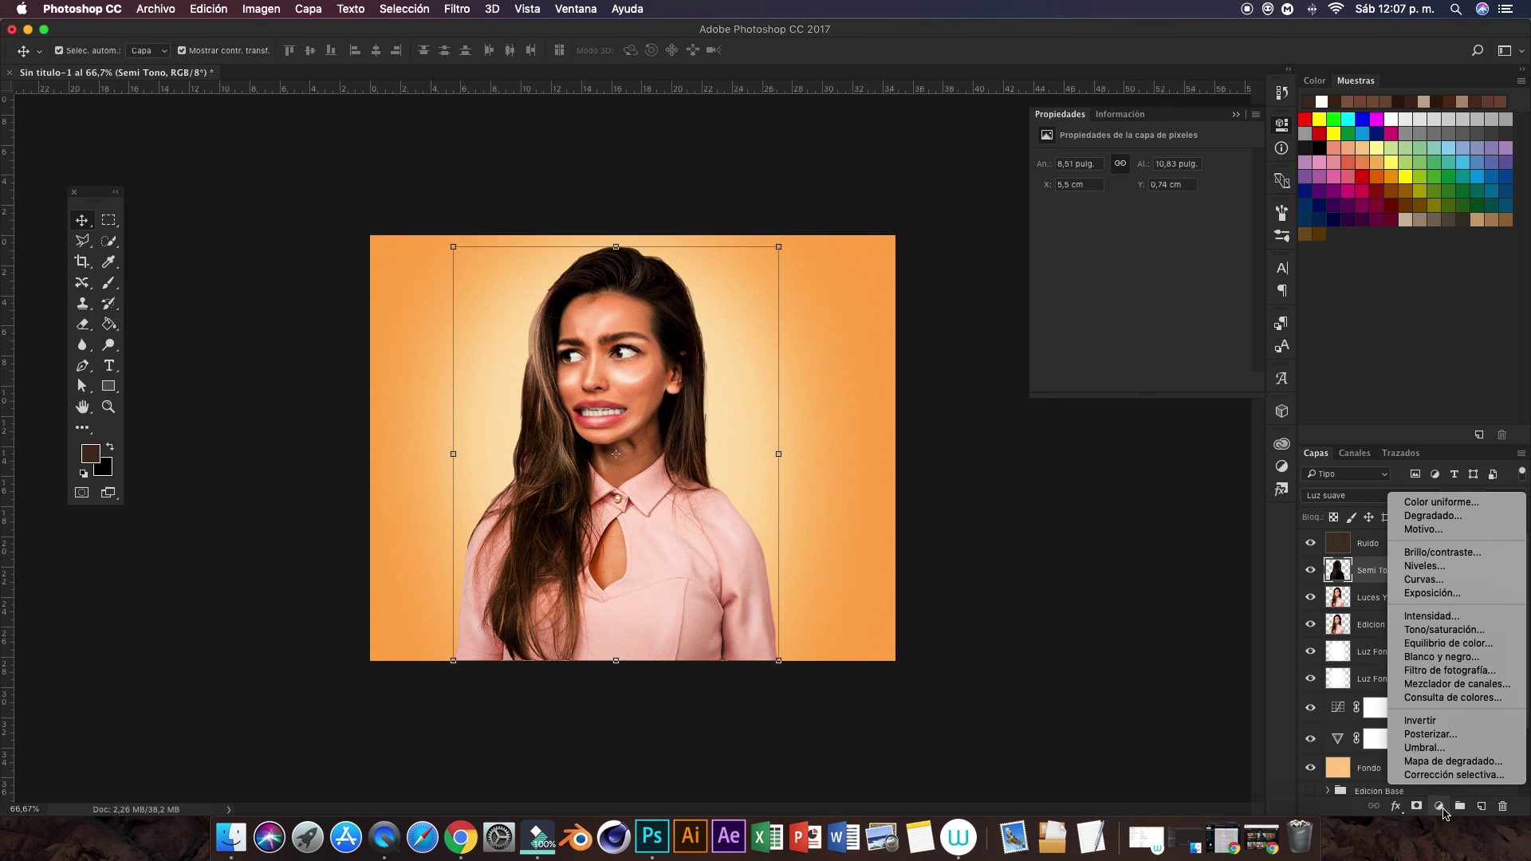
left_click(1434, 552)
mouse_move(1141, 196)
left_mouse_down()
mouse_move(1142, 233)
mouse_move(1146, 205)
left_mouse_up()
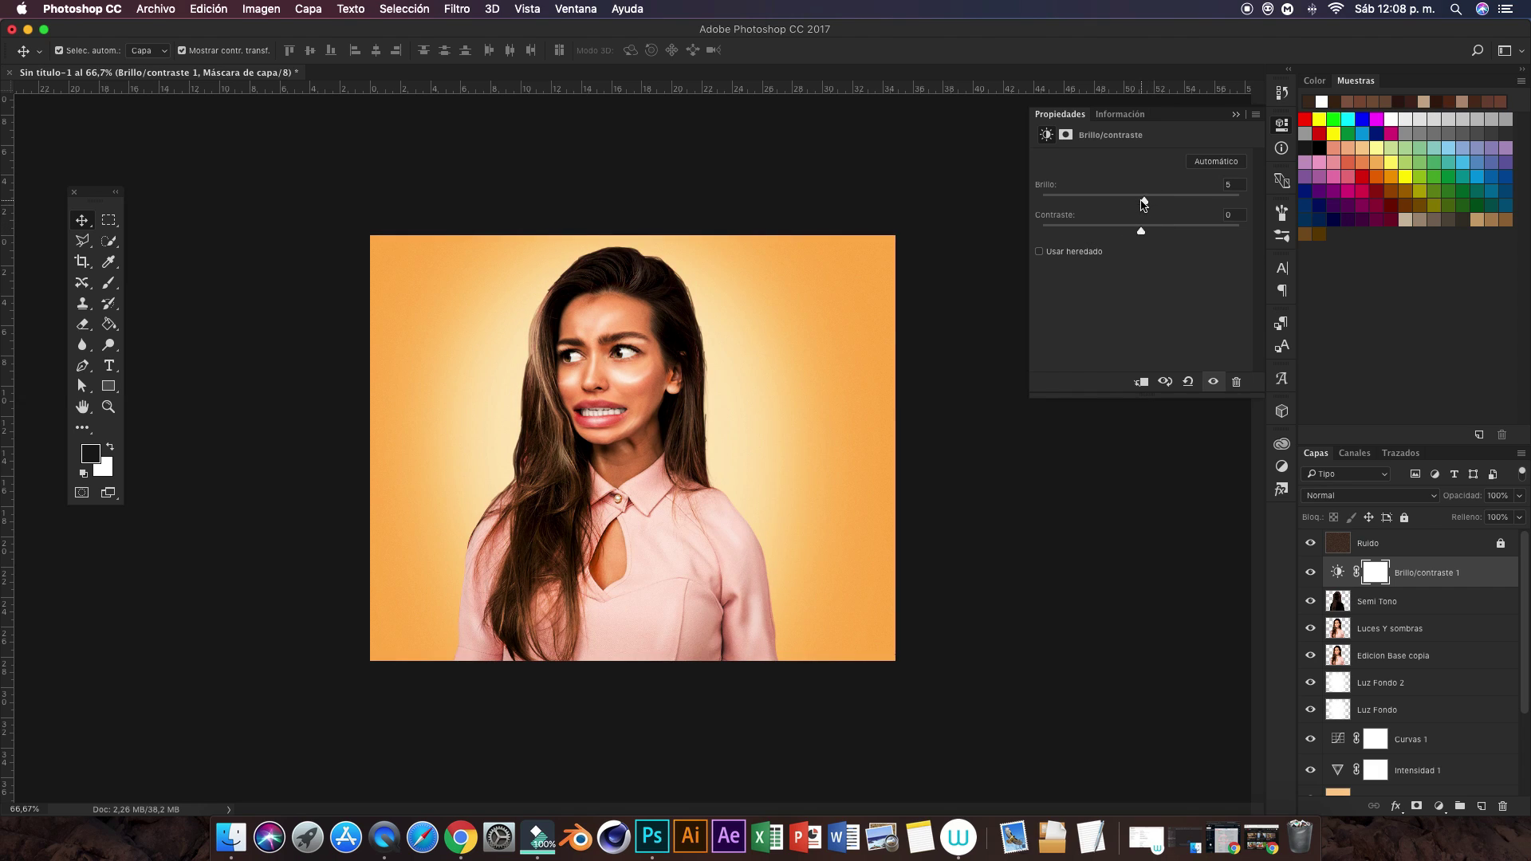
left_click(1093, 465)
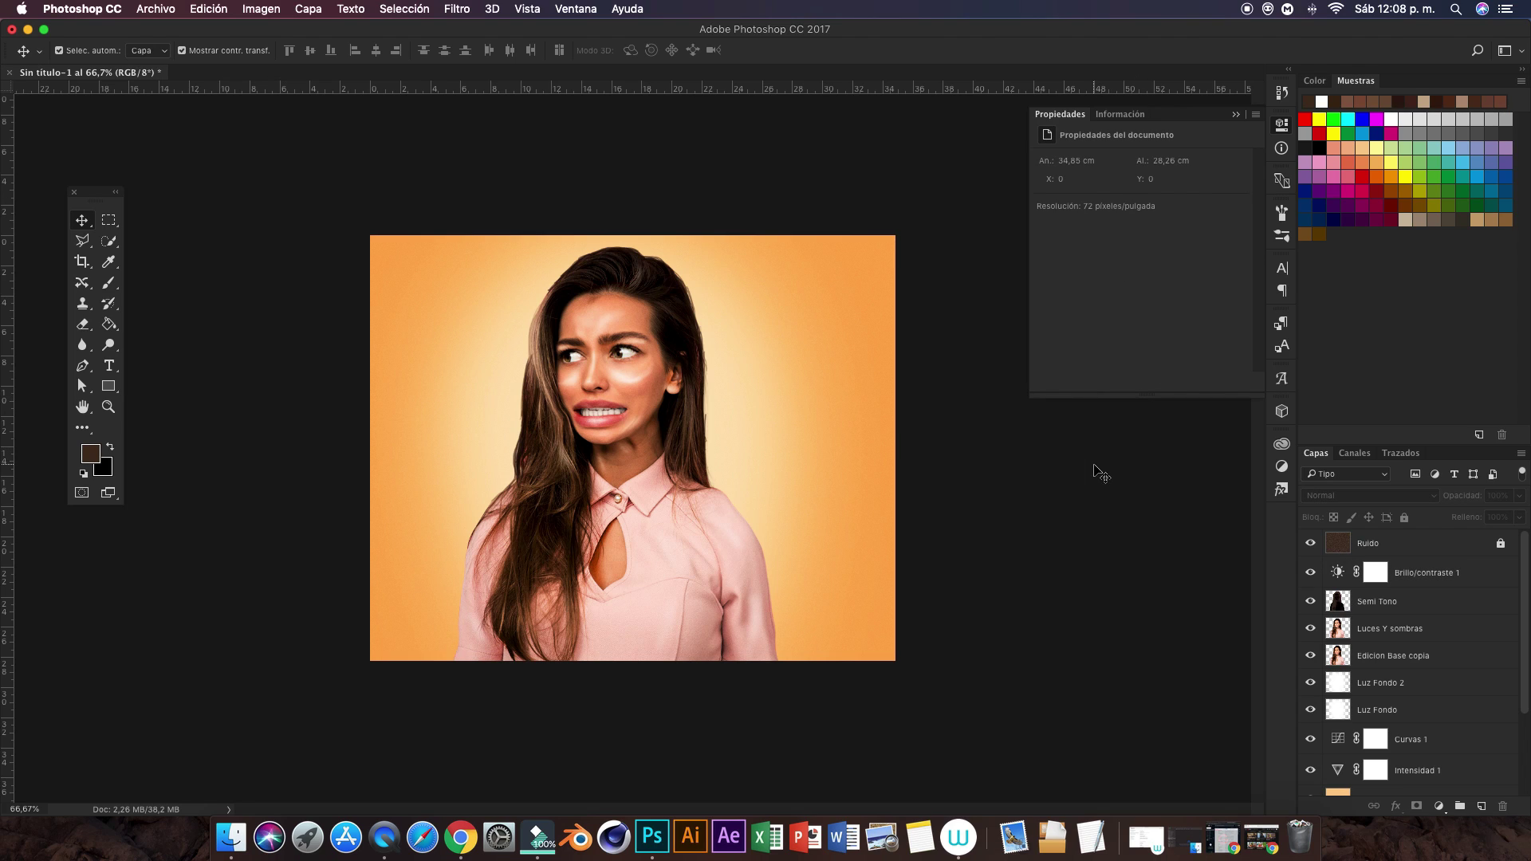